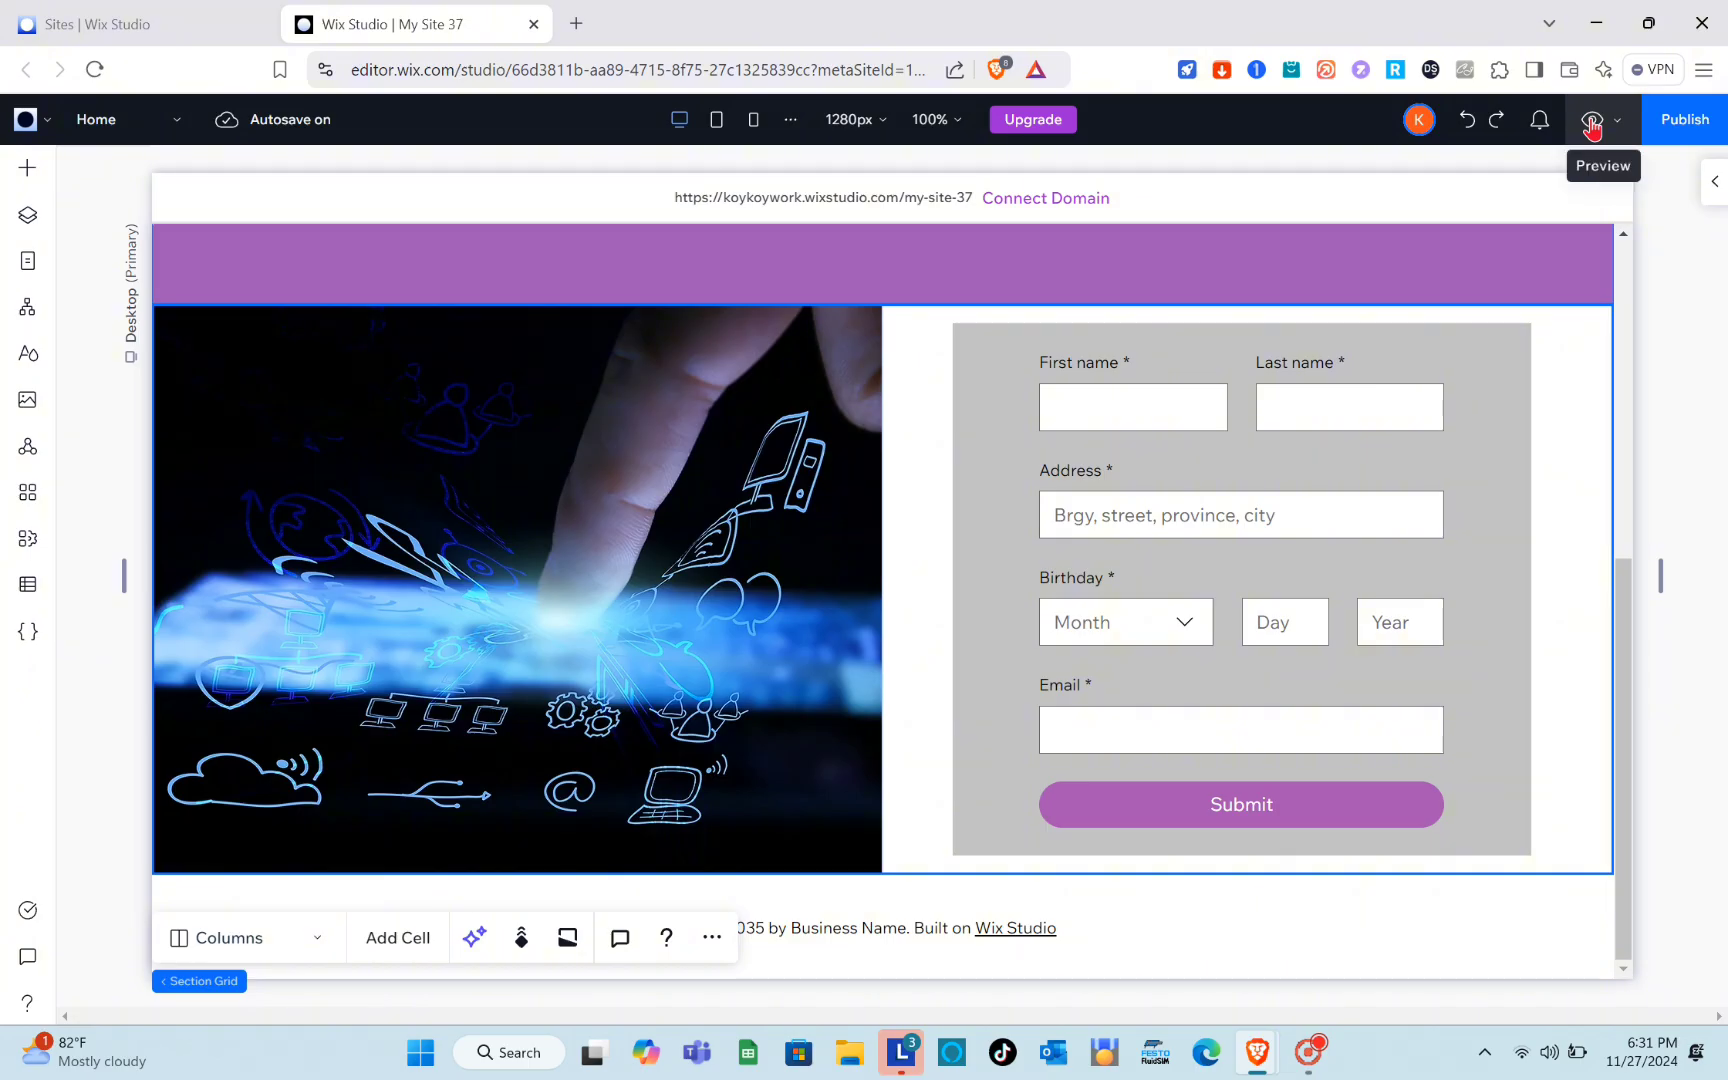
Step: Preview My Site 37 and check how the form's name, address and birthday fields behave when left empty
{"action": "left_click", "coordinate": [1592, 122]}
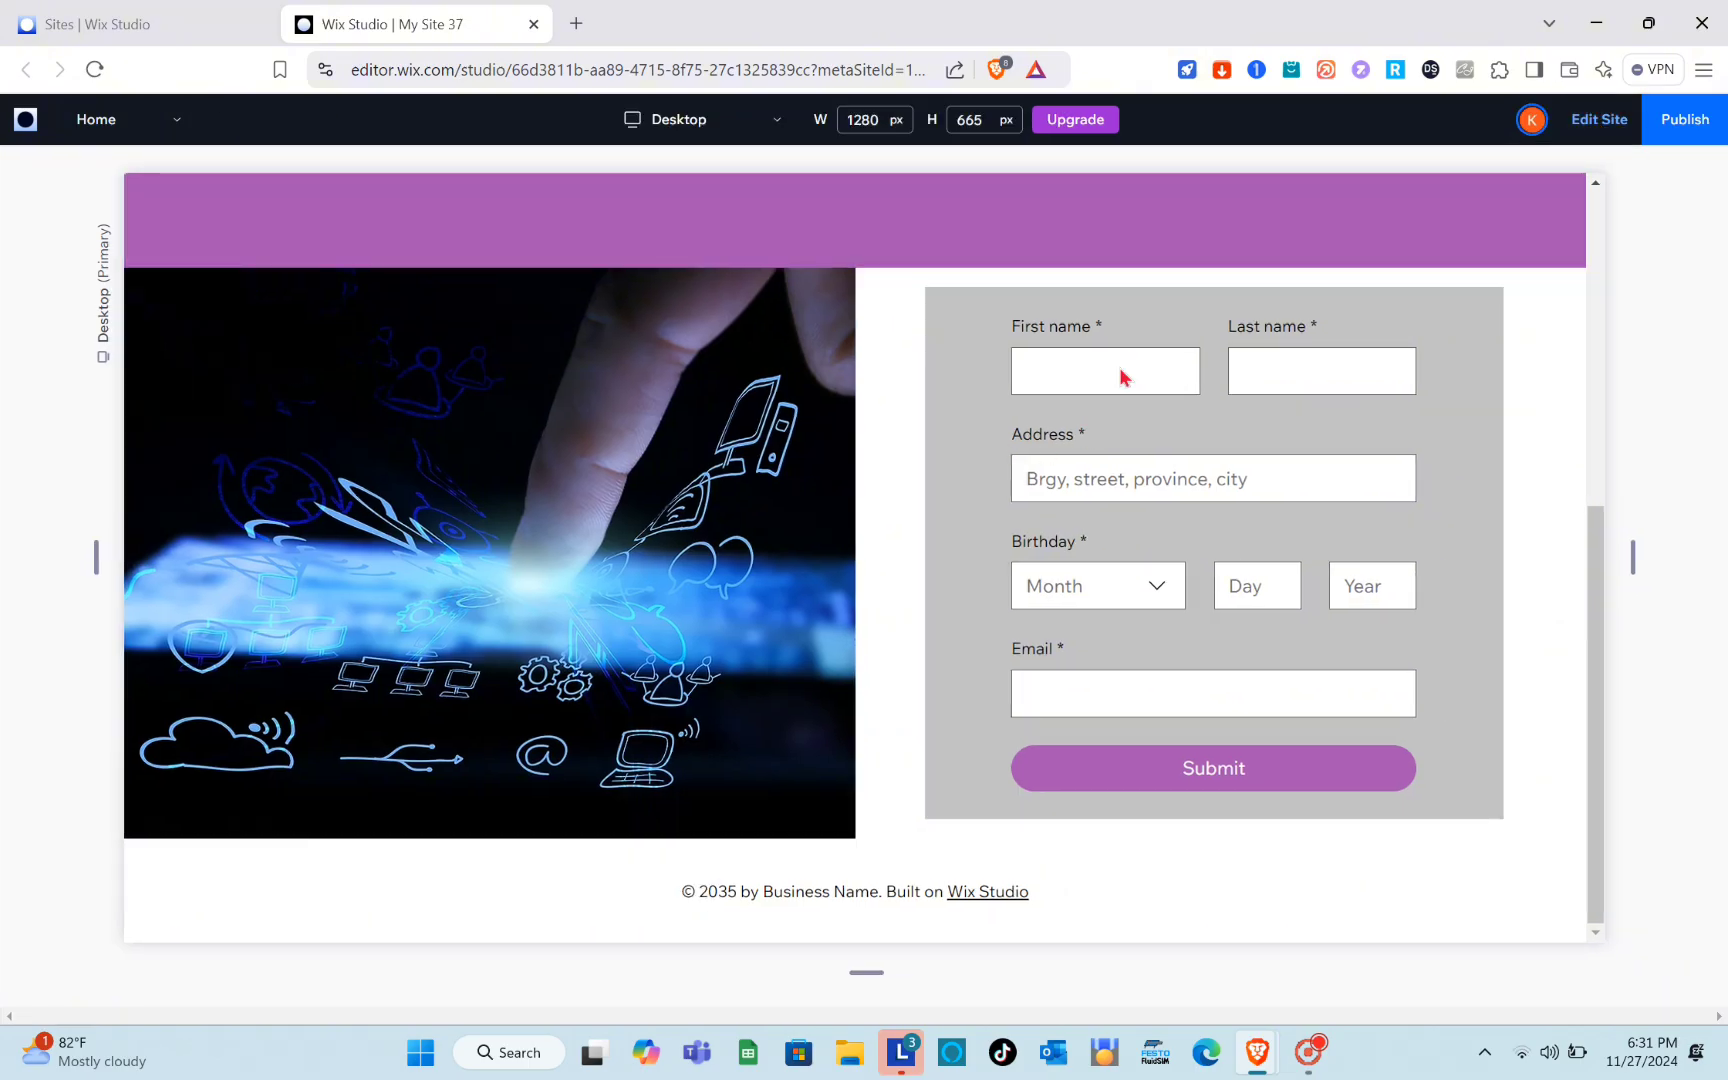
{"action": "left_click", "coordinate": [1108, 393]}
{"action": "left_click", "coordinate": [1292, 405]}
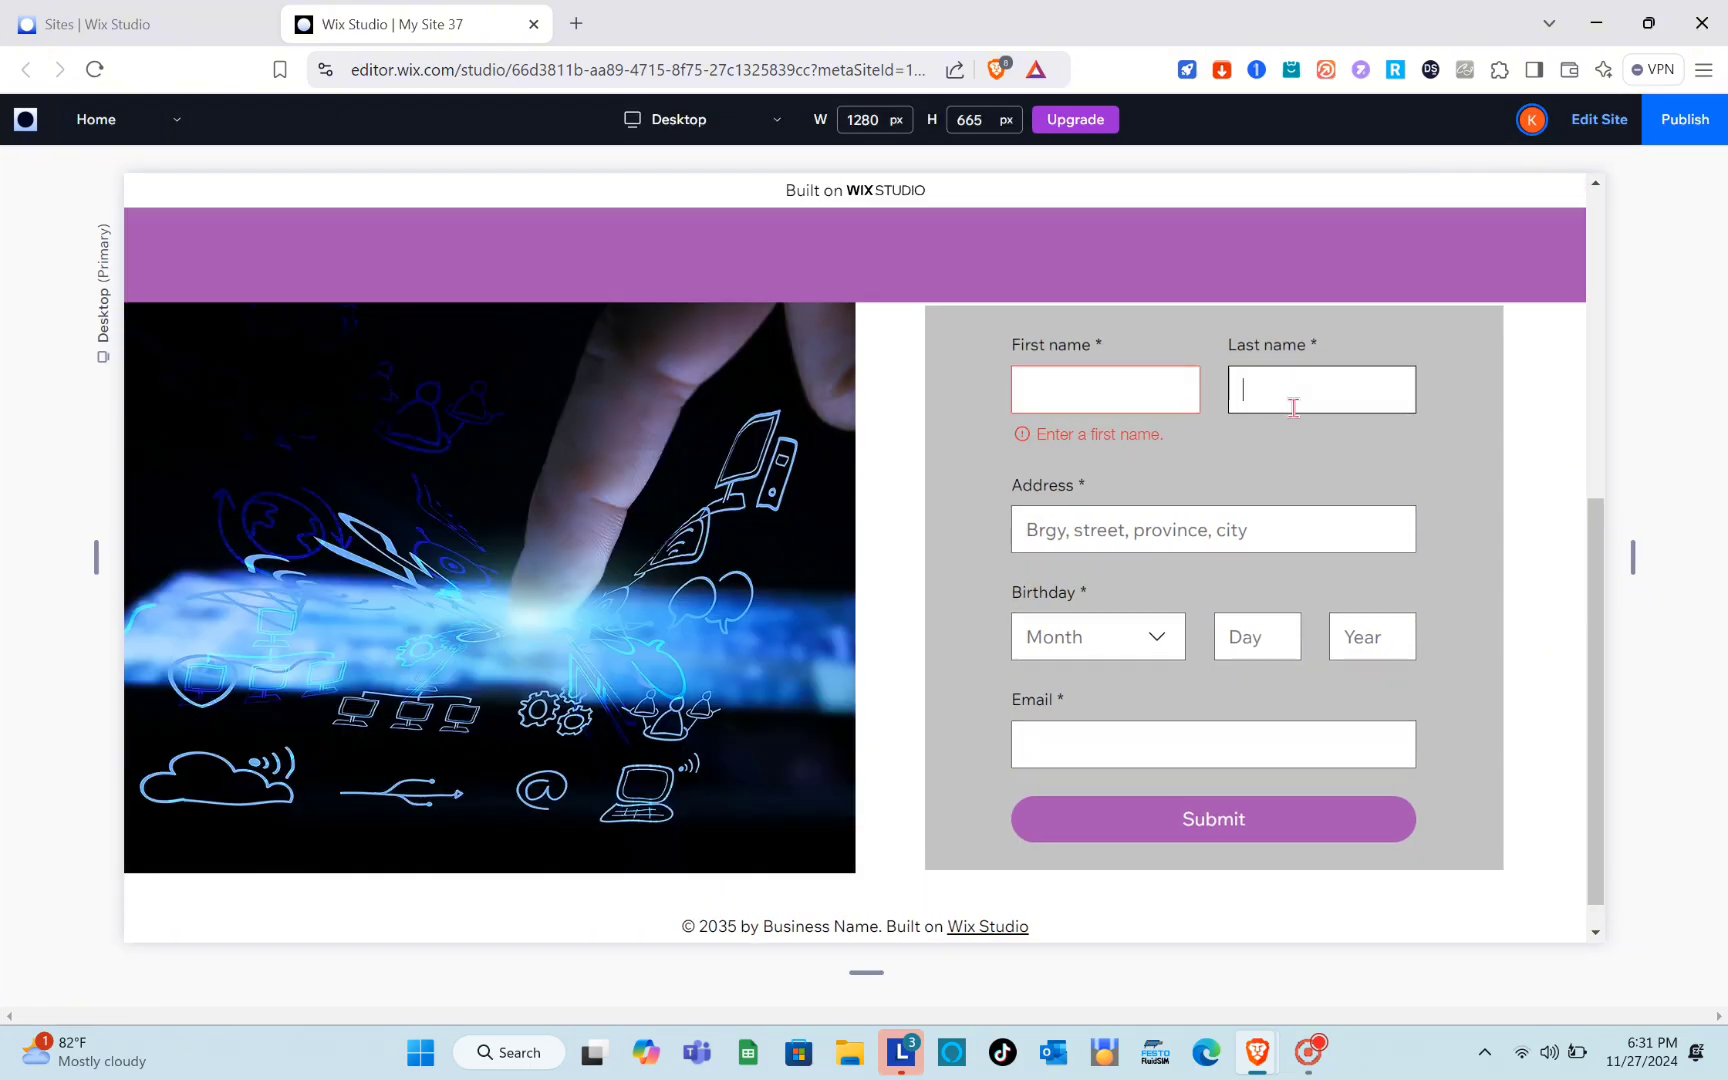
{"action": "left_click", "coordinate": [1196, 540]}
{"action": "left_click", "coordinate": [1088, 645]}
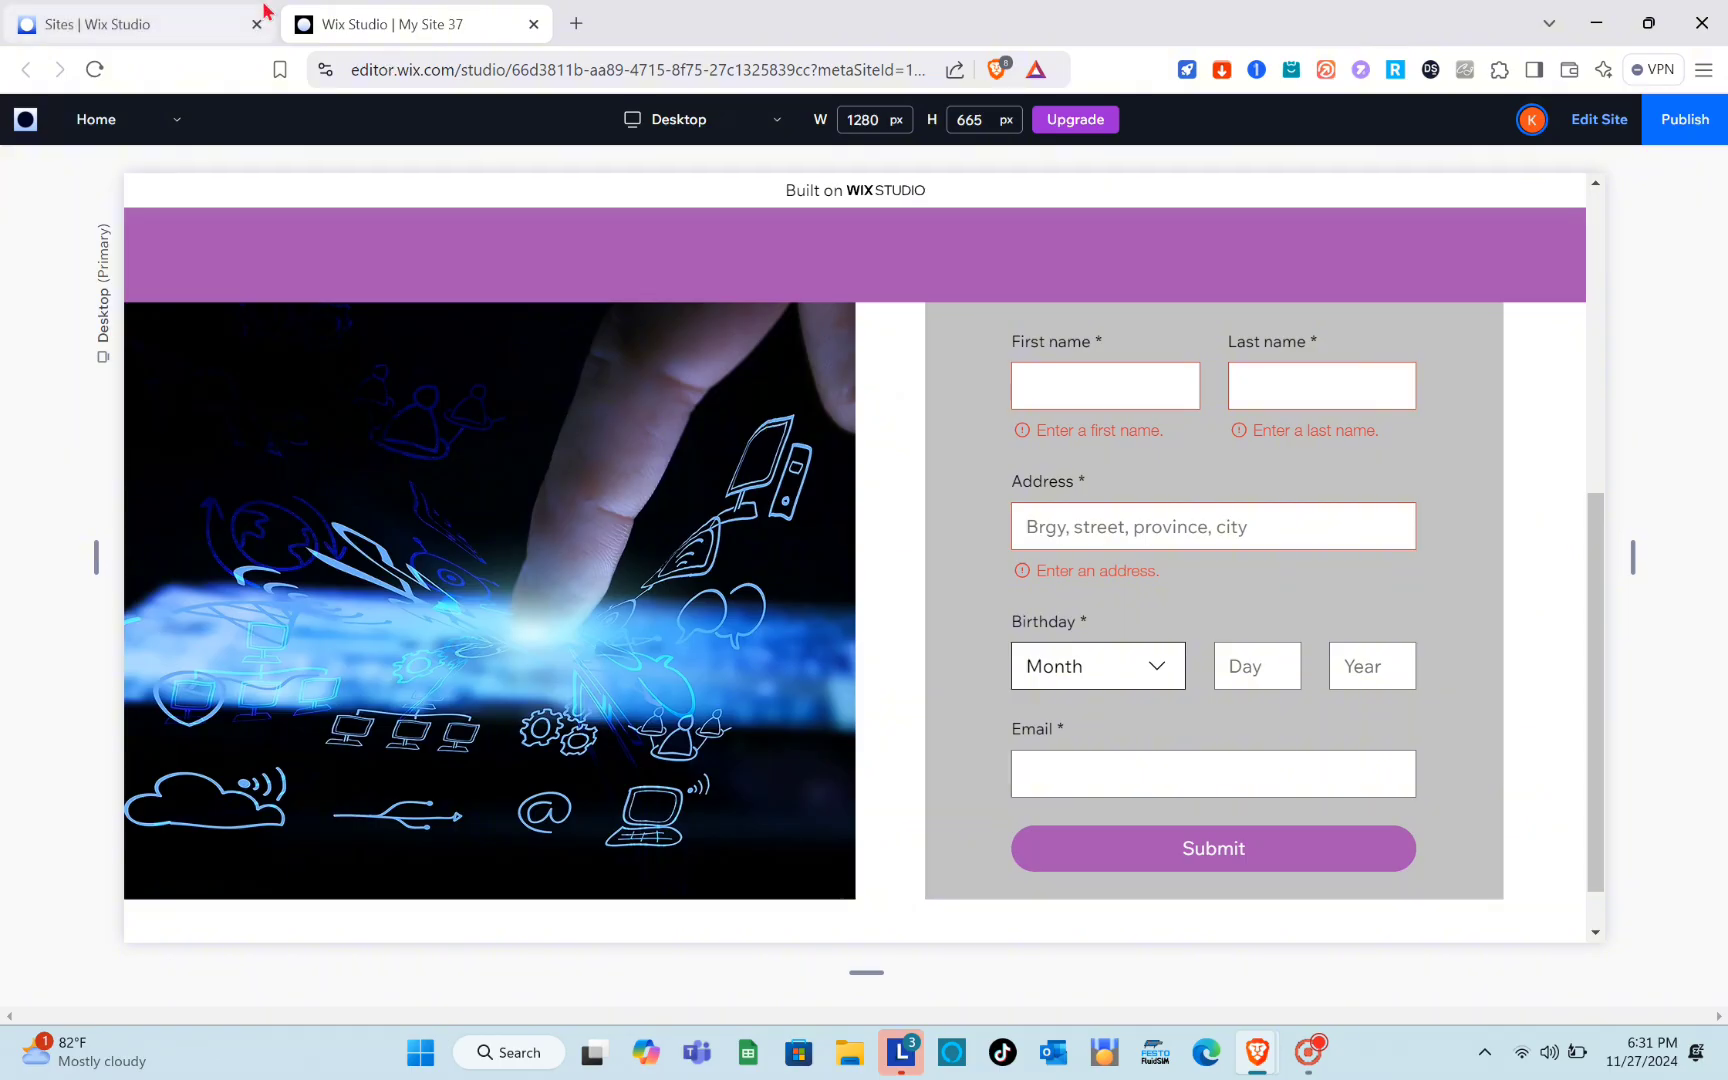
Step: Return to the Sites dashboard and open My Site 24 for editing
{"action": "left_click", "coordinate": [157, 12]}
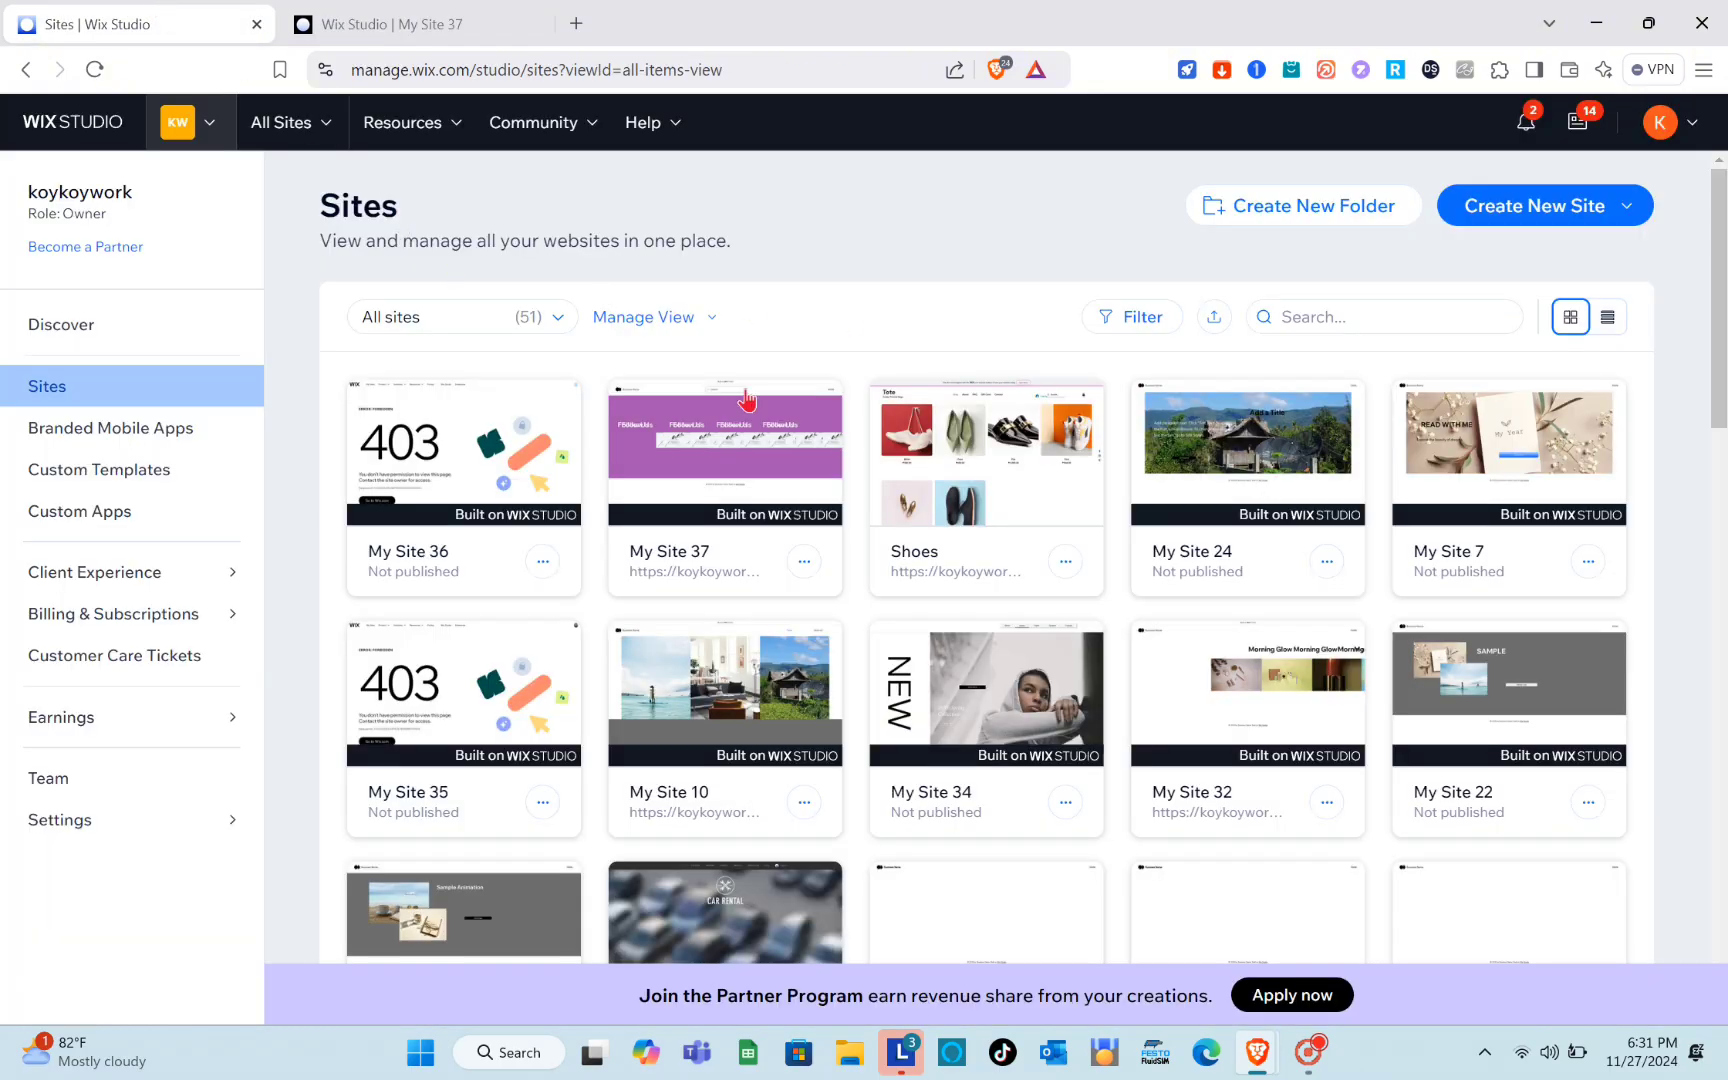
{"action": "scroll", "coordinate": [845, 477], "scroll_direction": "down", "scroll_amount": 2}
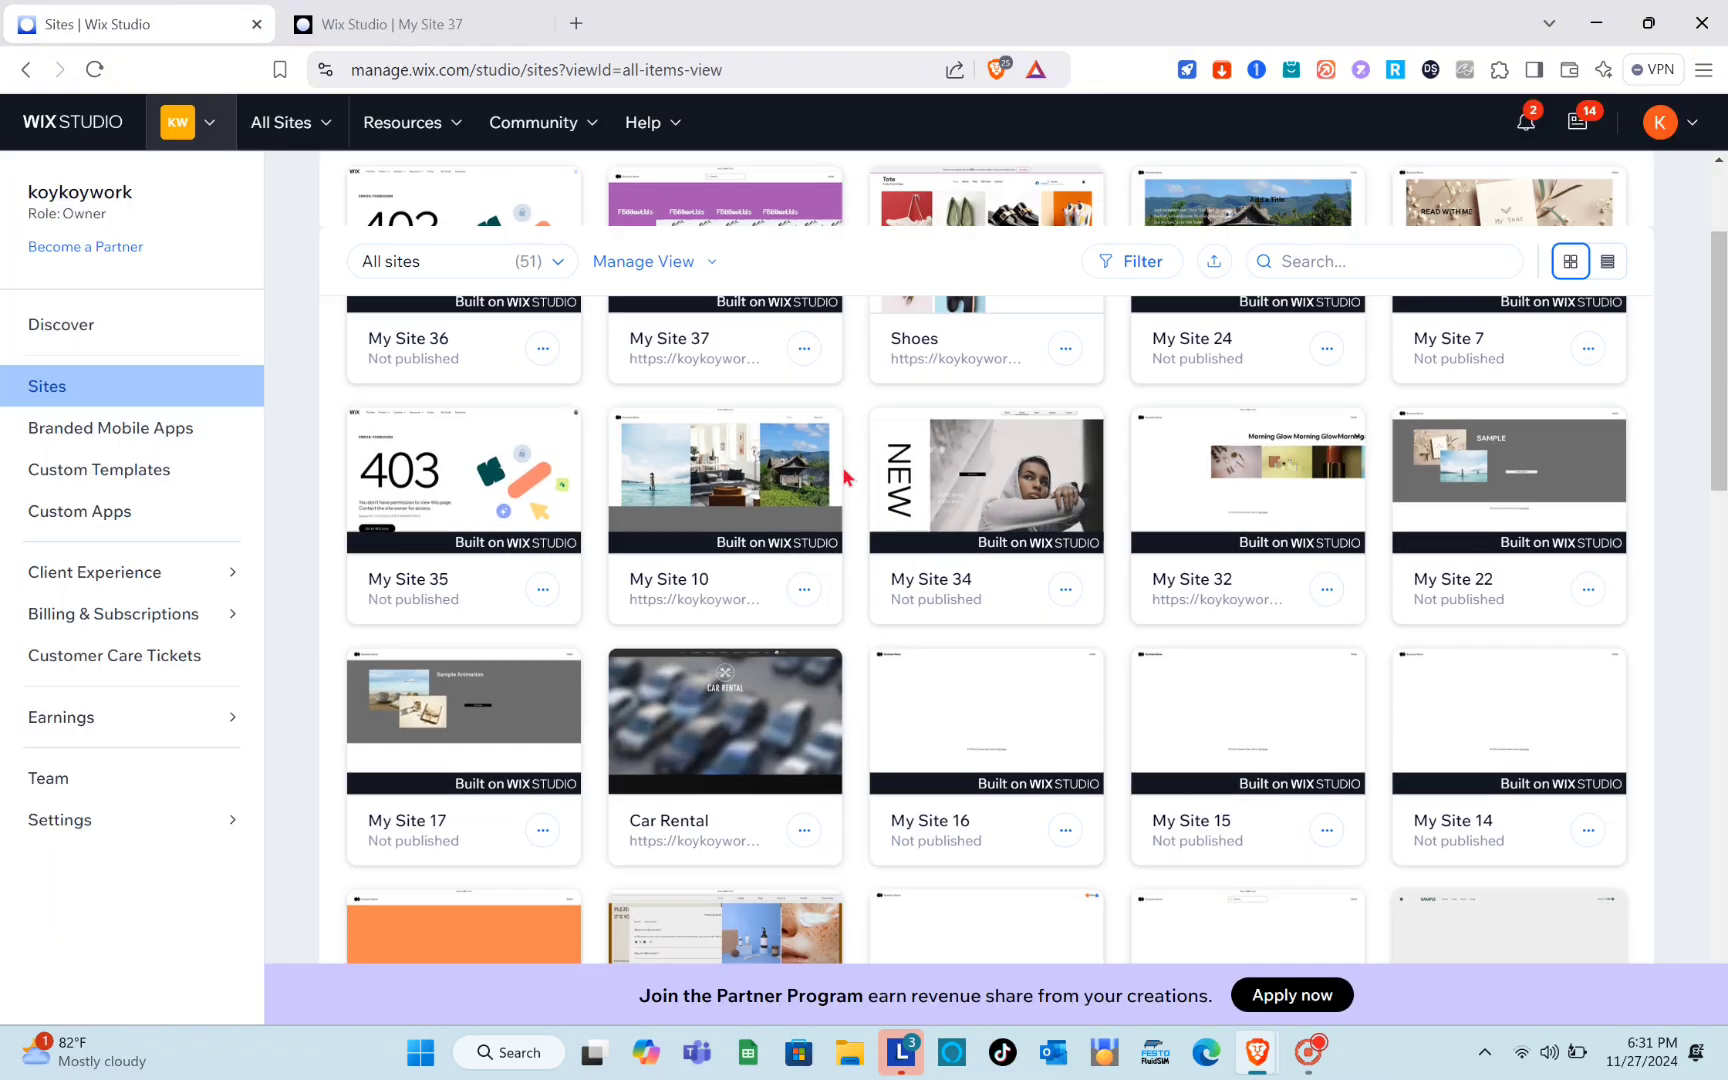
{"action": "scroll", "coordinate": [845, 477], "scroll_direction": "up", "scroll_amount": 2}
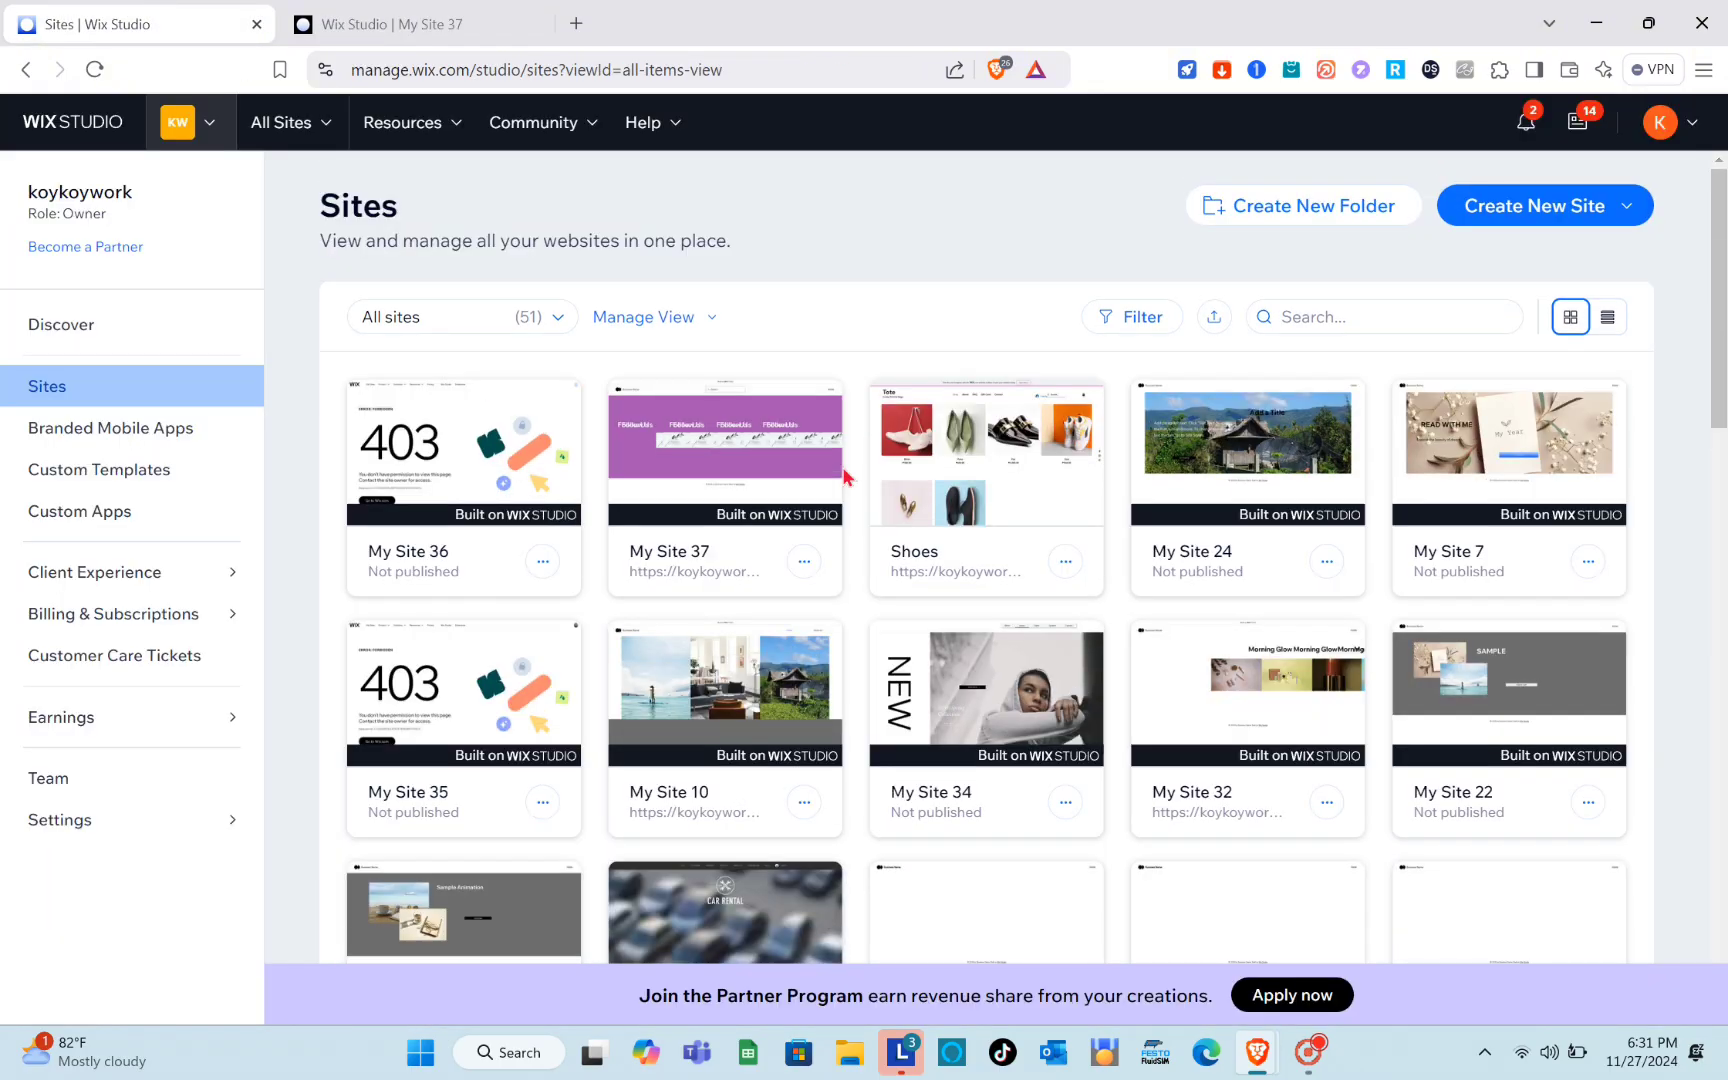
{"action": "left_click", "coordinate": [1697, 124]}
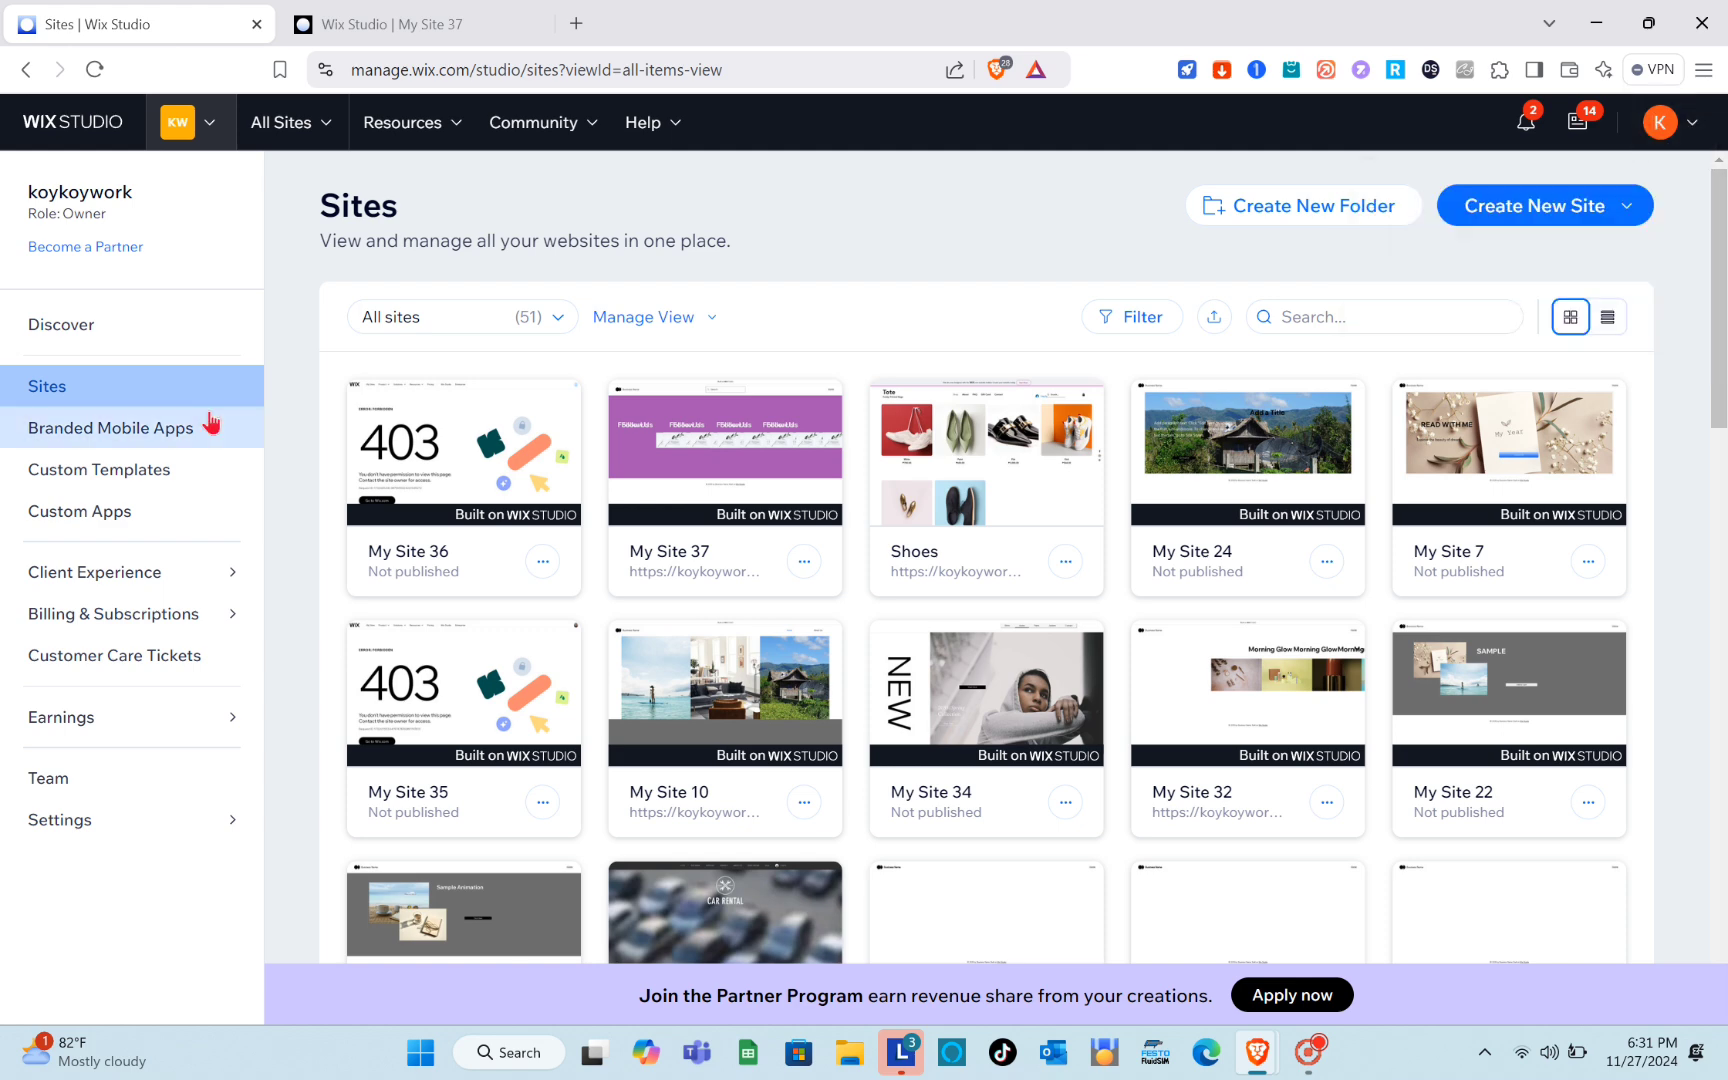
{"action": "left_click", "coordinate": [88, 400]}
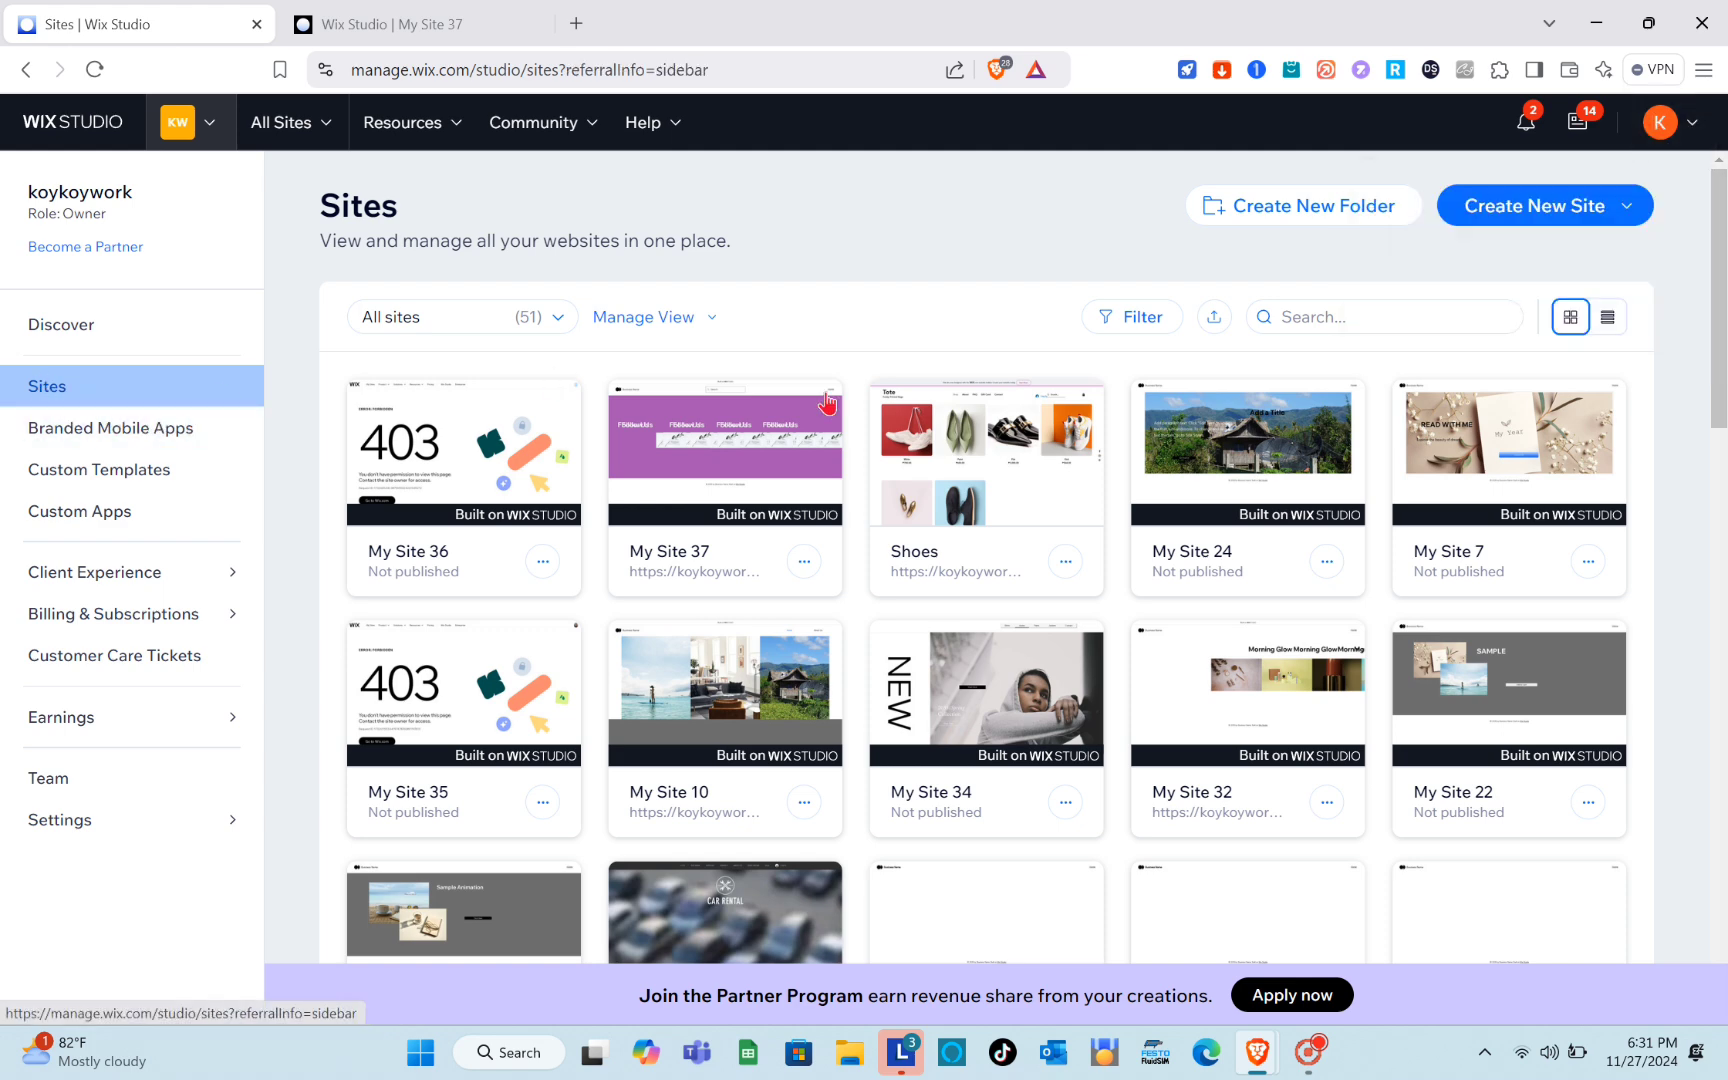
{"action": "scroll", "coordinate": [838, 530], "scroll_direction": "down", "scroll_amount": 3}
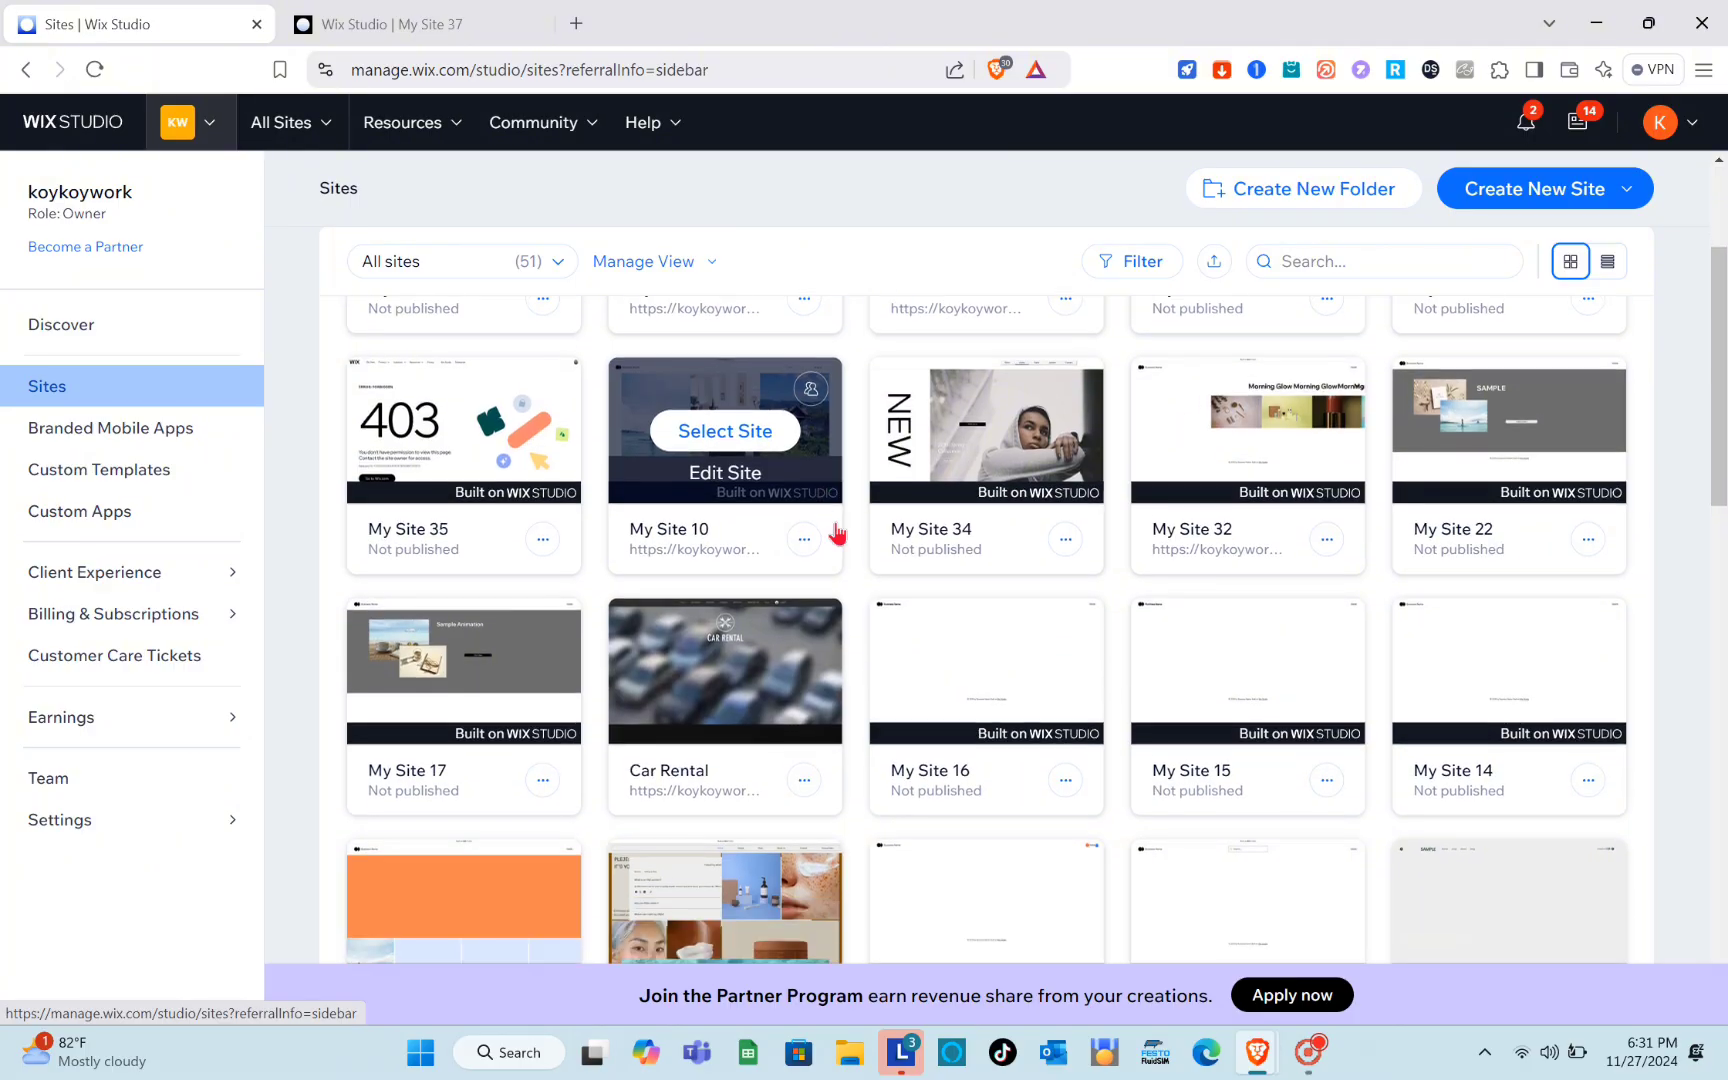
{"action": "scroll", "coordinate": [838, 533], "scroll_direction": "up", "scroll_amount": 2}
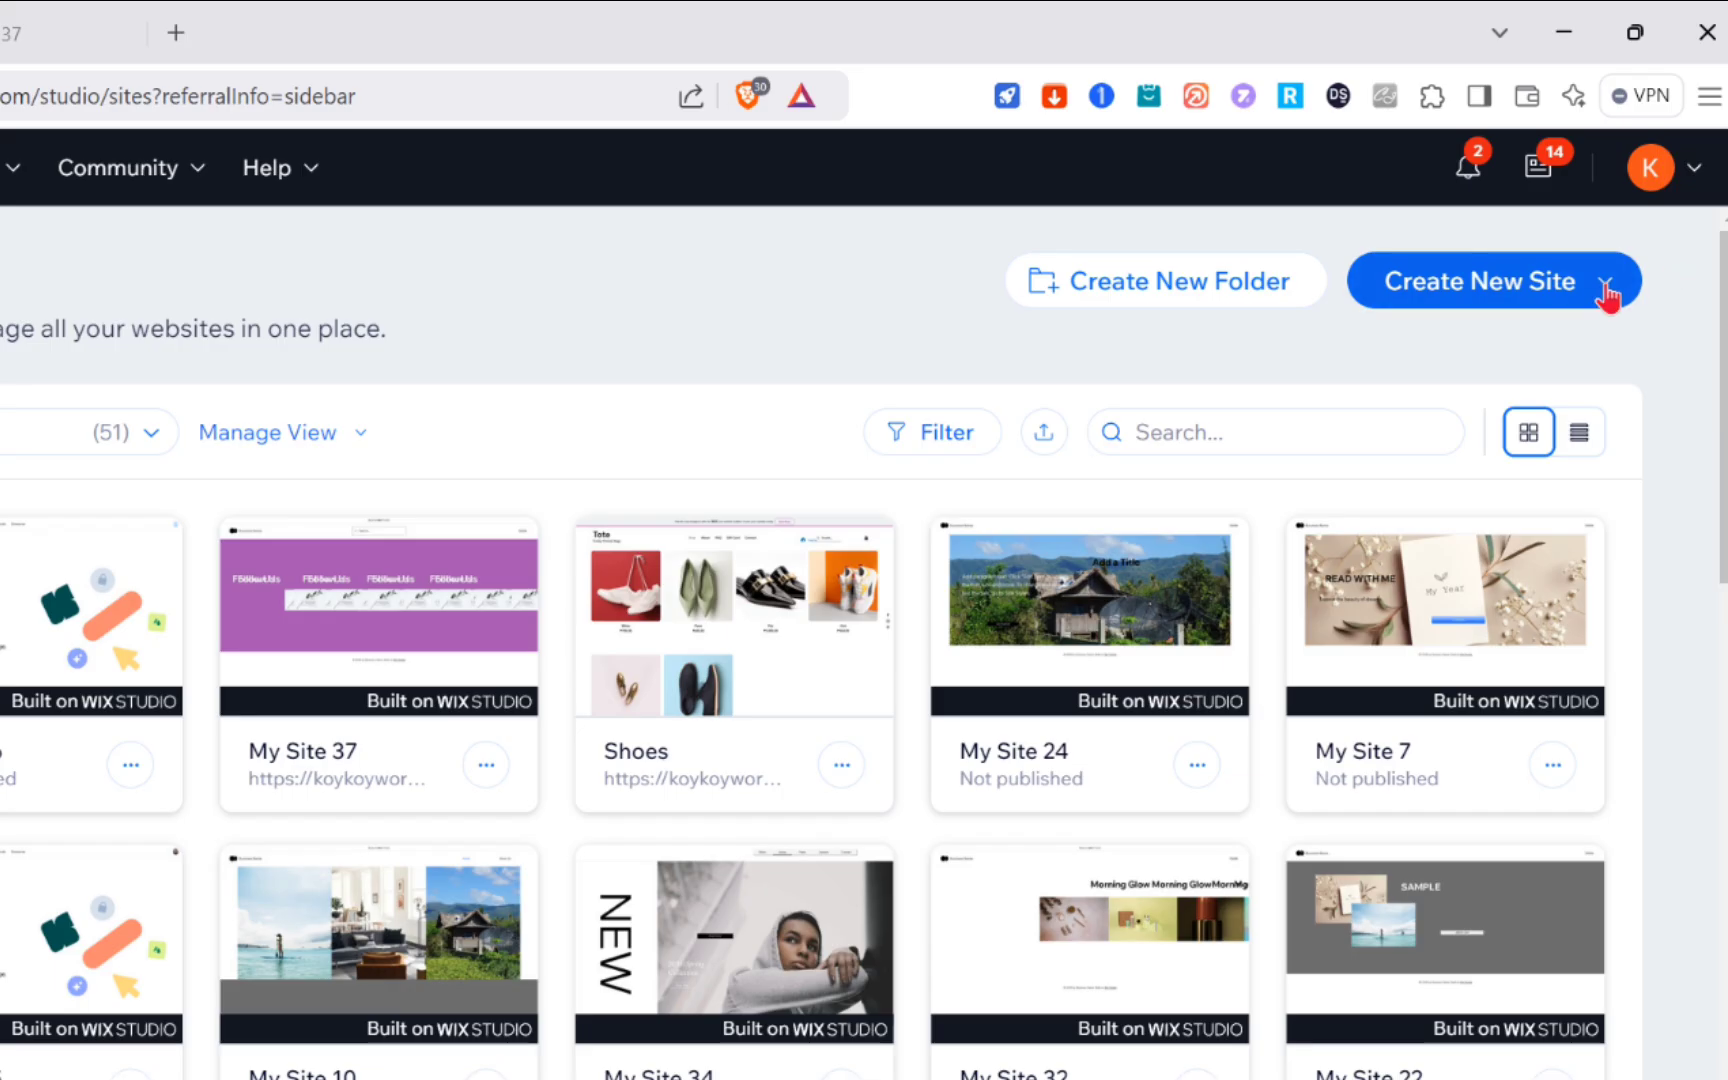
{"action": "left_click", "coordinate": [1626, 210]}
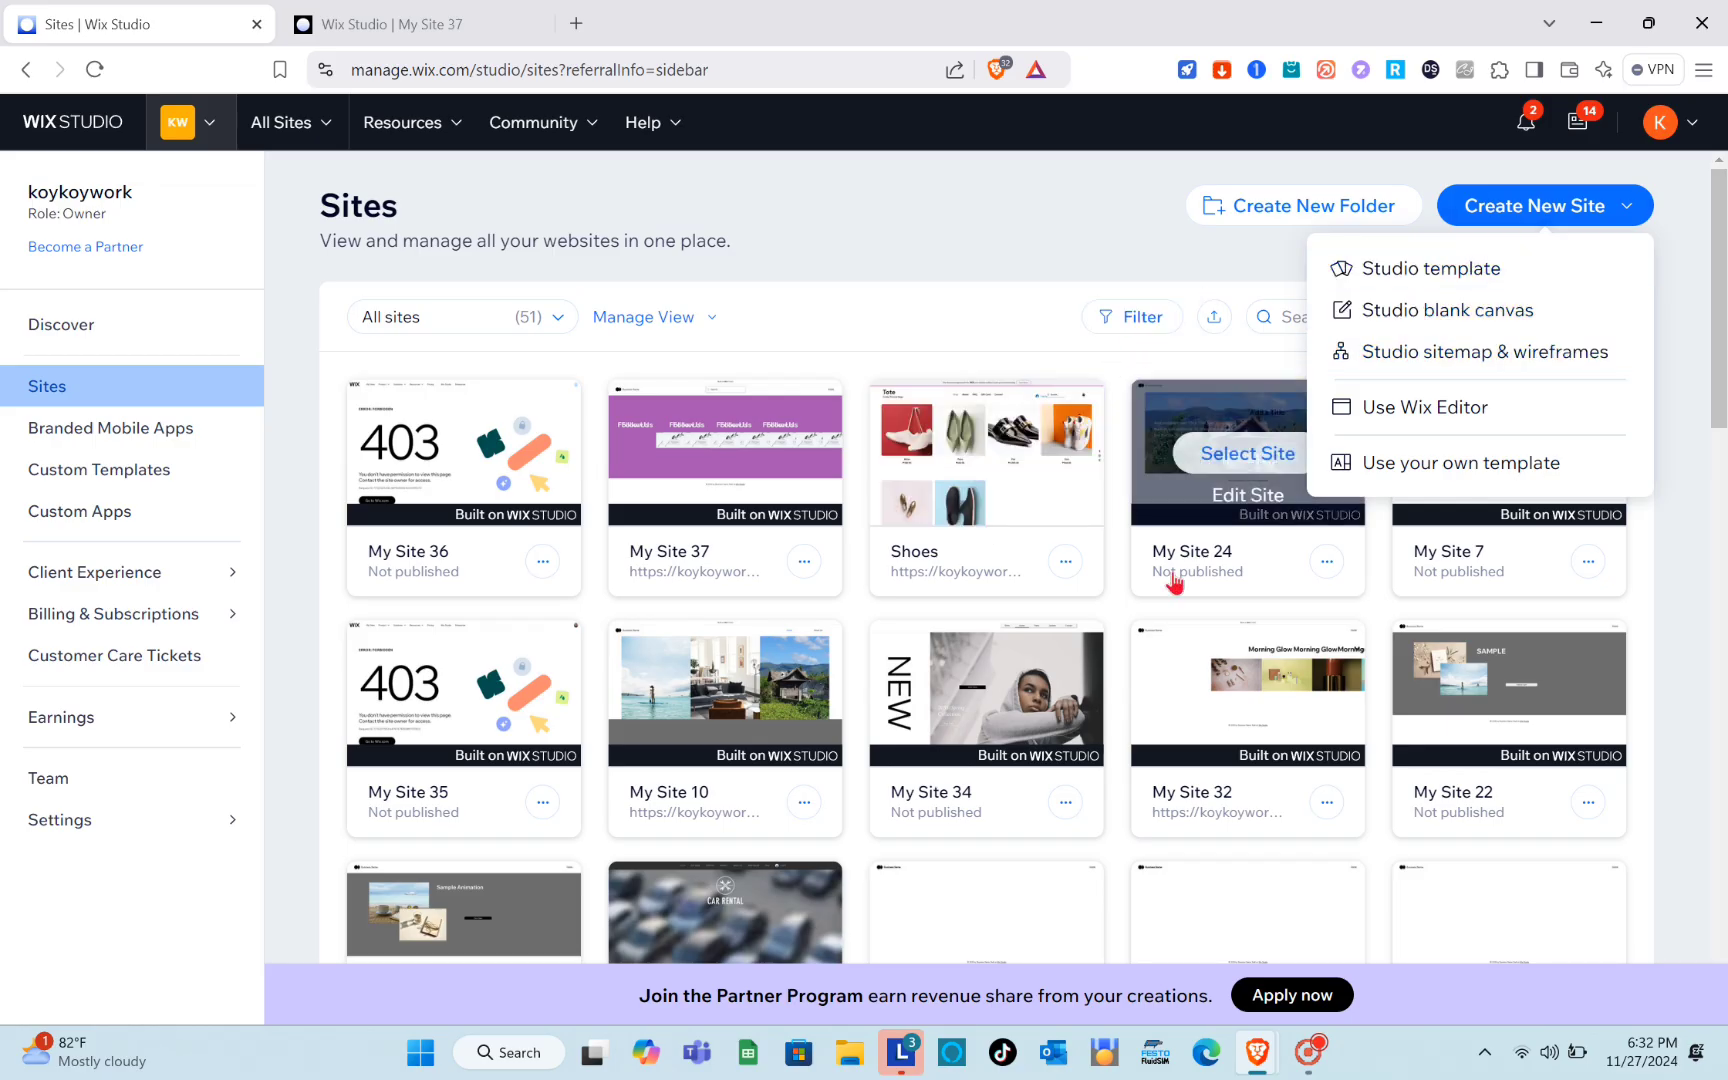
{"action": "left_click", "coordinate": [1262, 497]}
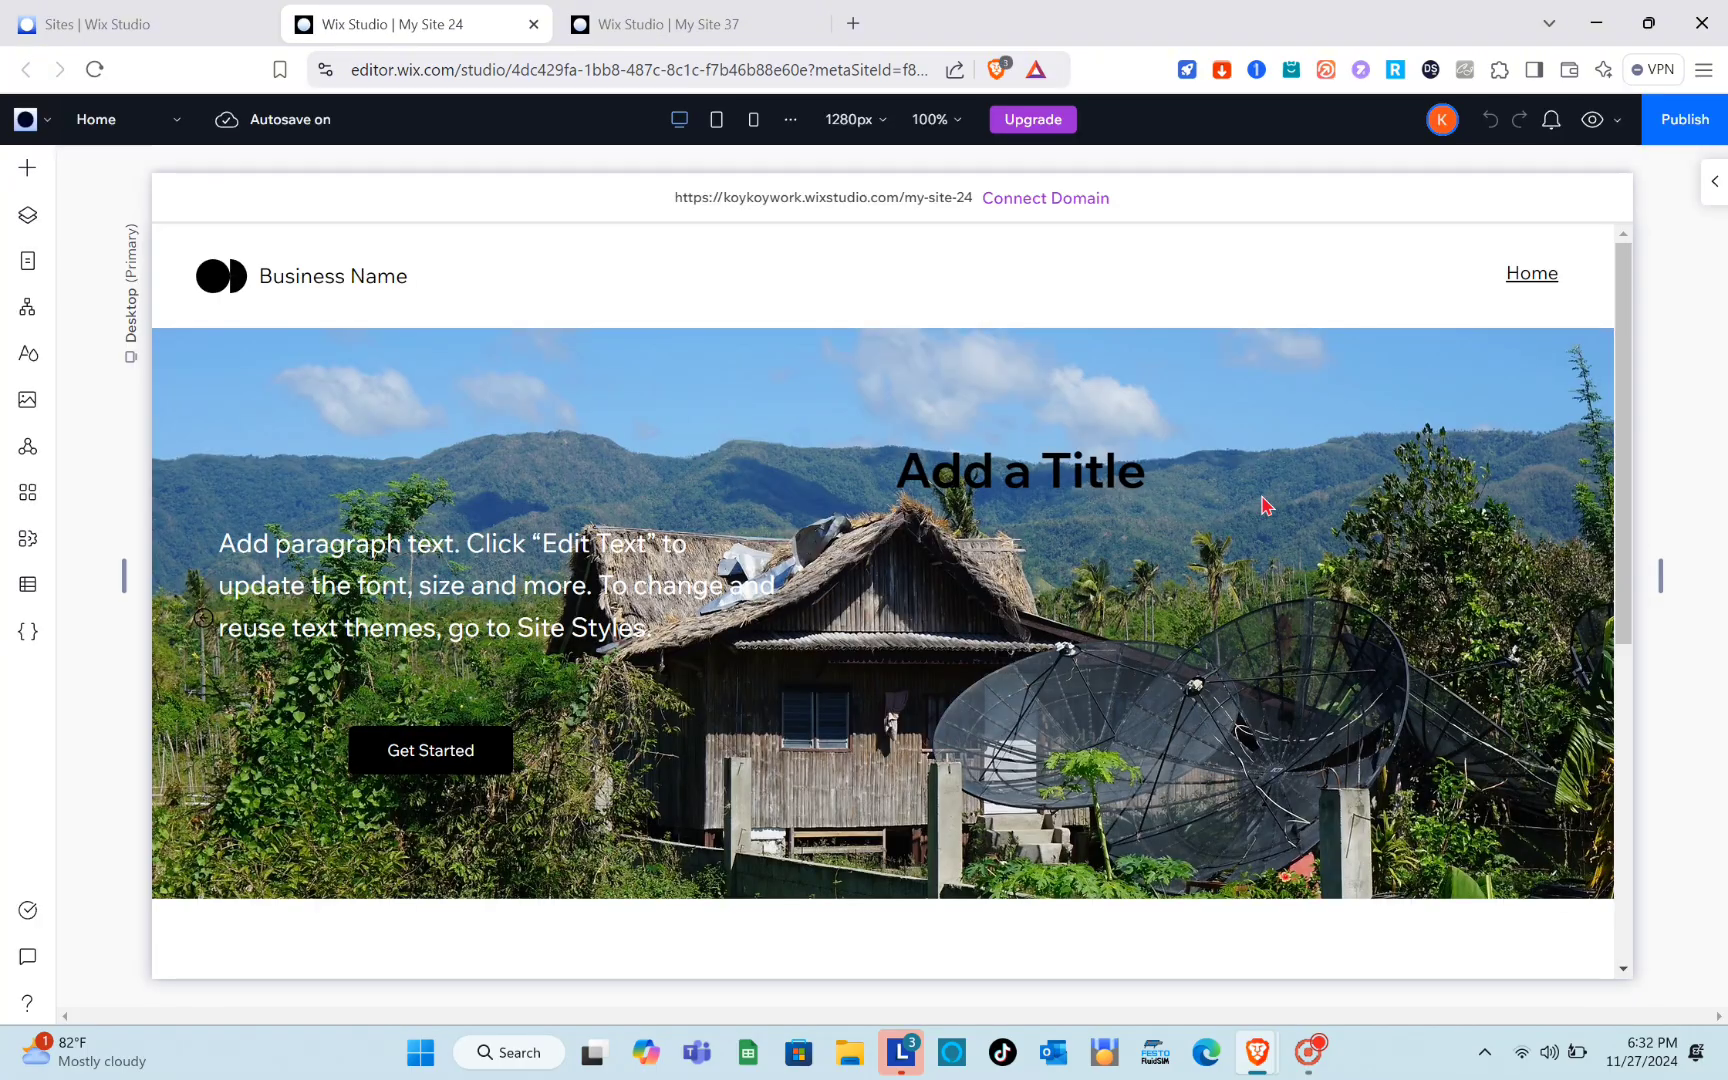
Step: Add a two-column section grid from the layout tools directly below the hero image section
{"action": "scroll", "coordinate": [1012, 818], "scroll_direction": "down", "scroll_amount": 6}
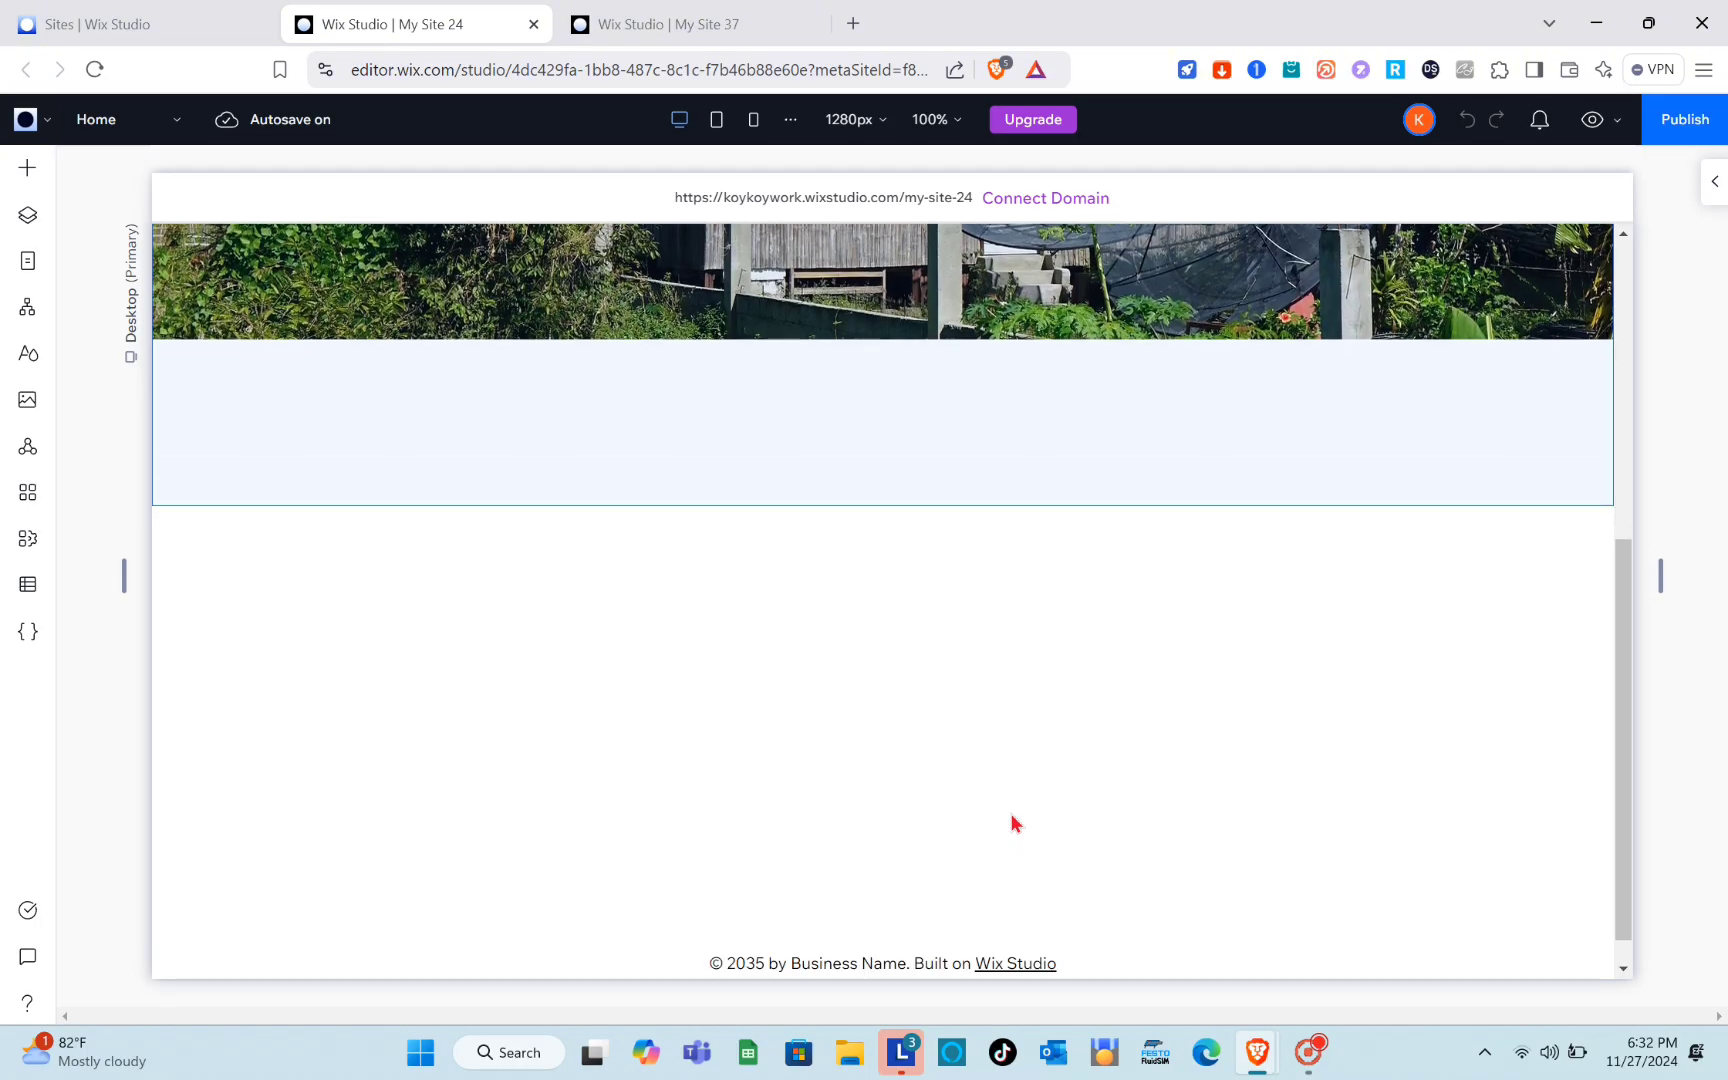
{"action": "left_click", "coordinate": [928, 697]}
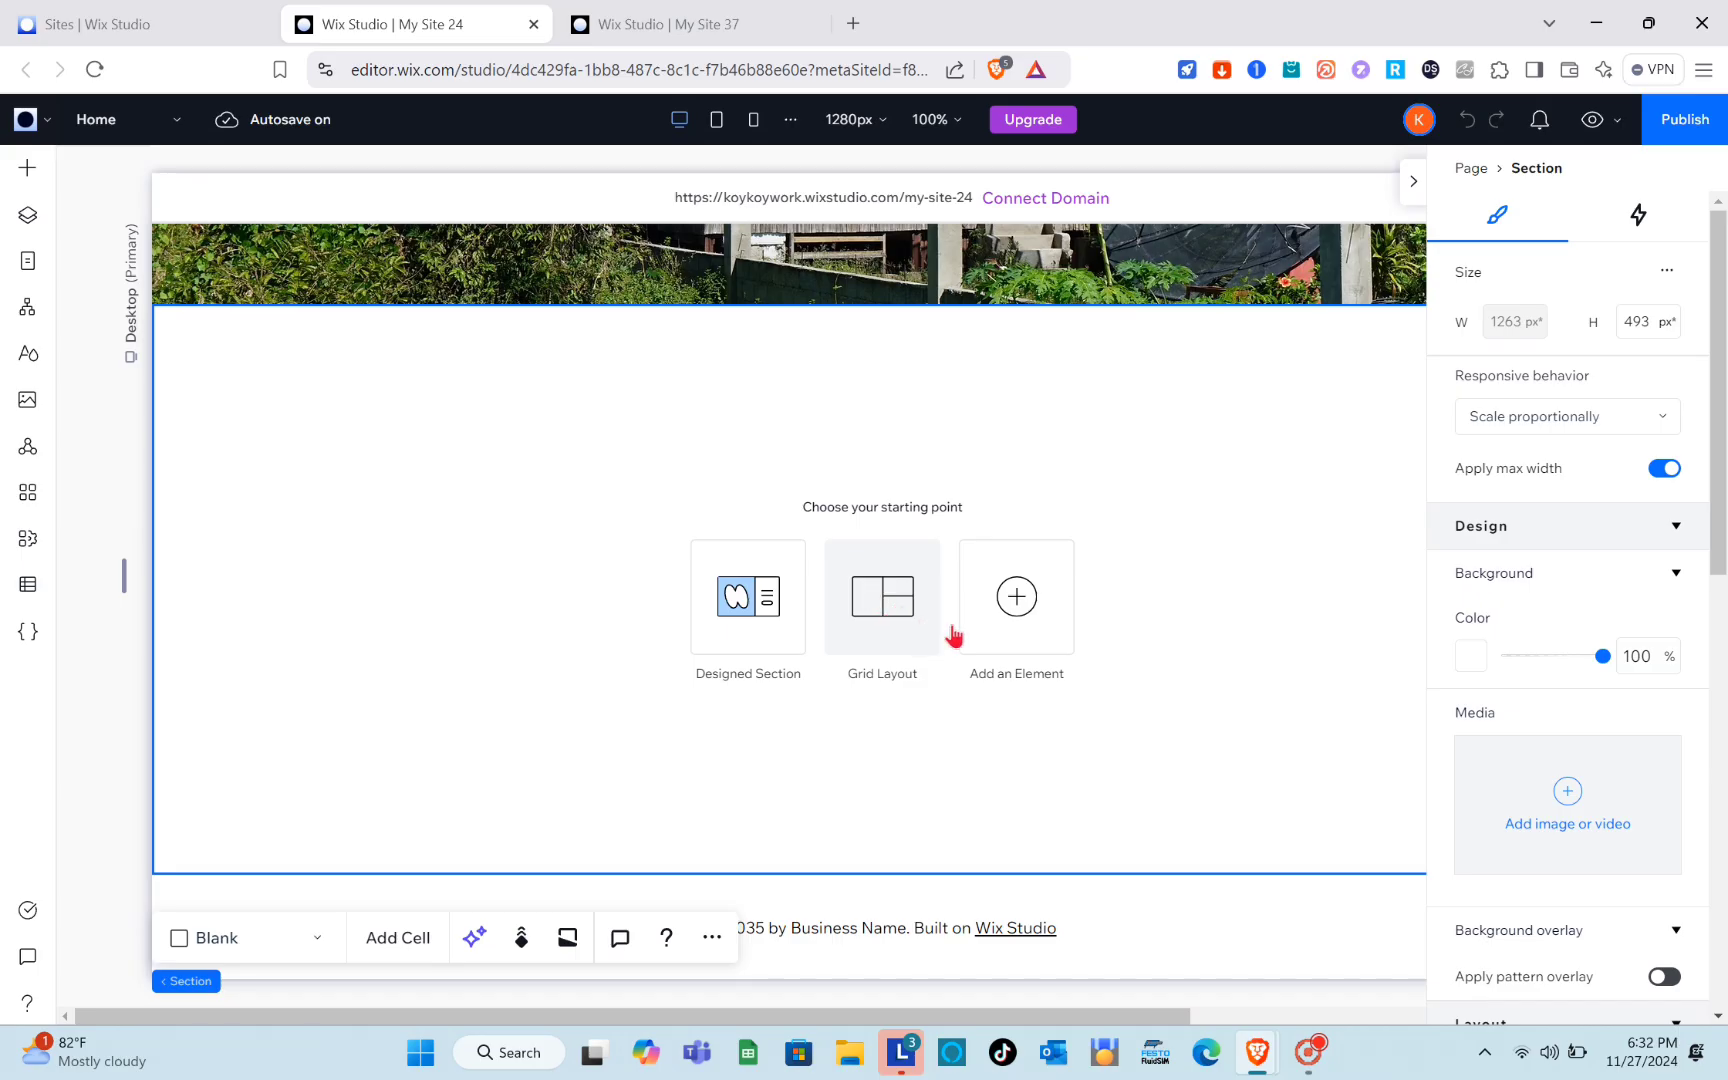
{"action": "left_click", "coordinate": [1015, 615]}
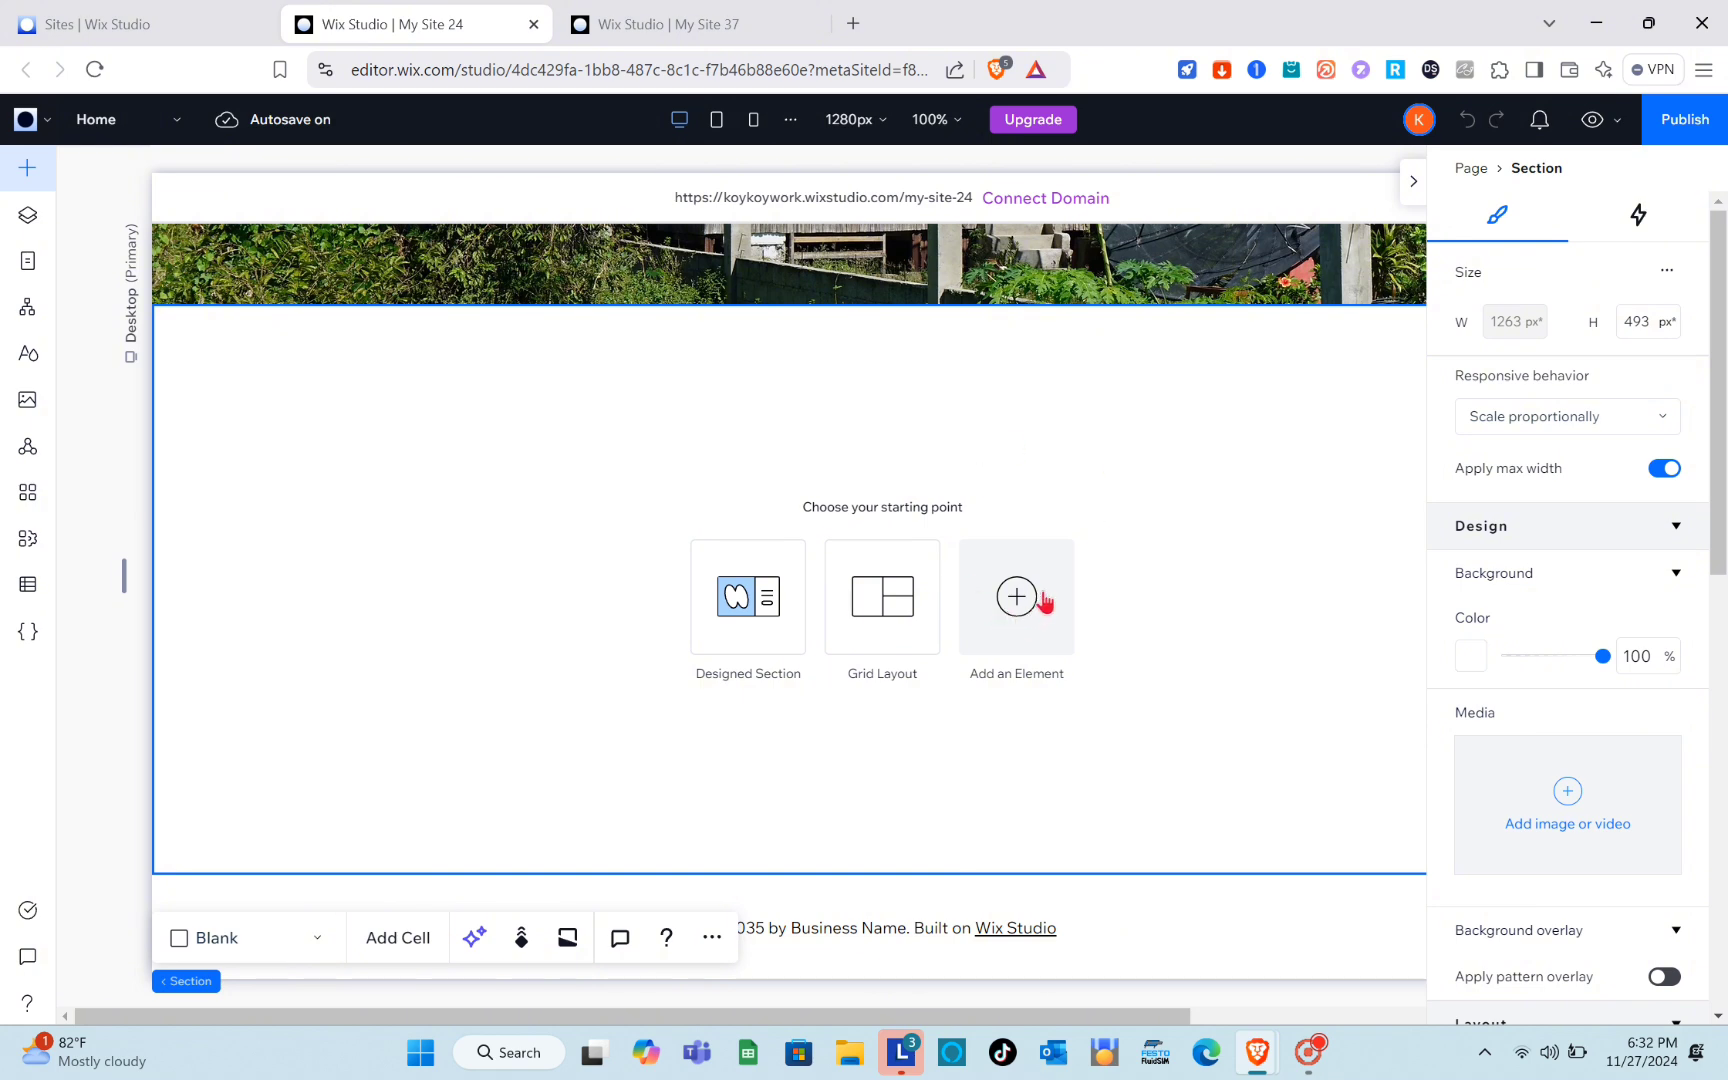
{"action": "left_click", "coordinate": [1041, 600]}
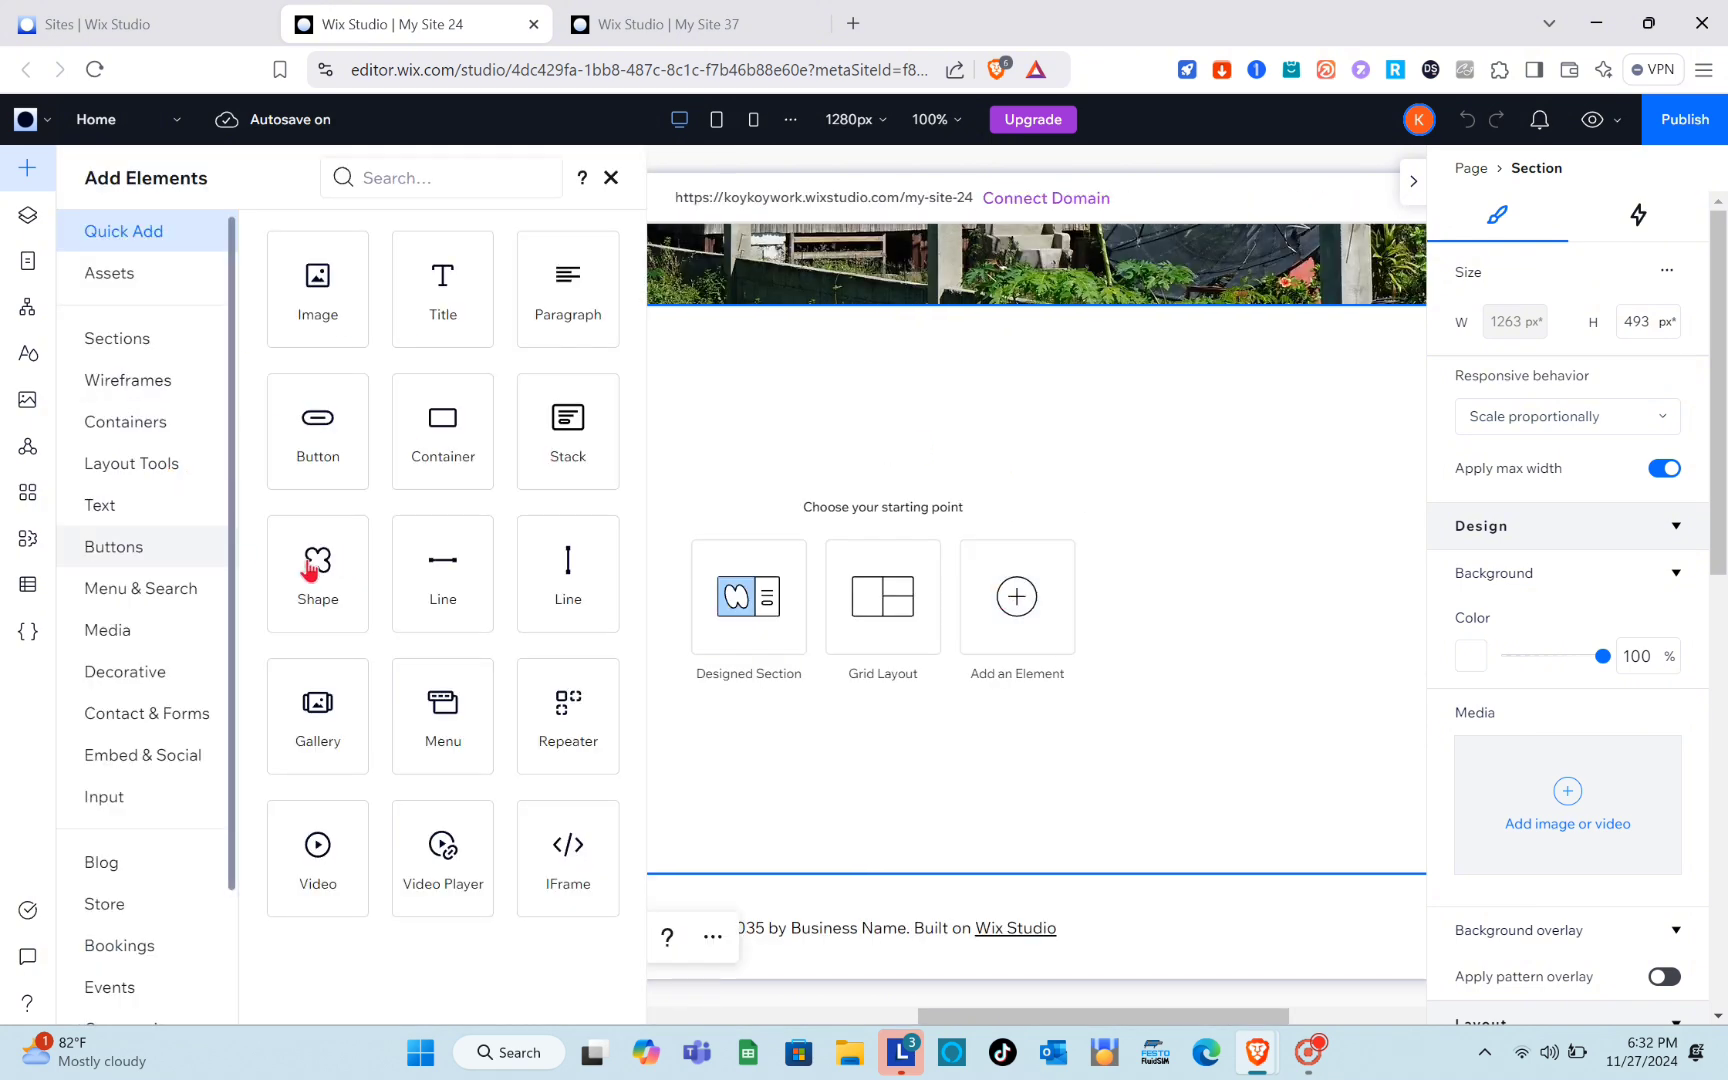
{"action": "left_click", "coordinate": [167, 339]}
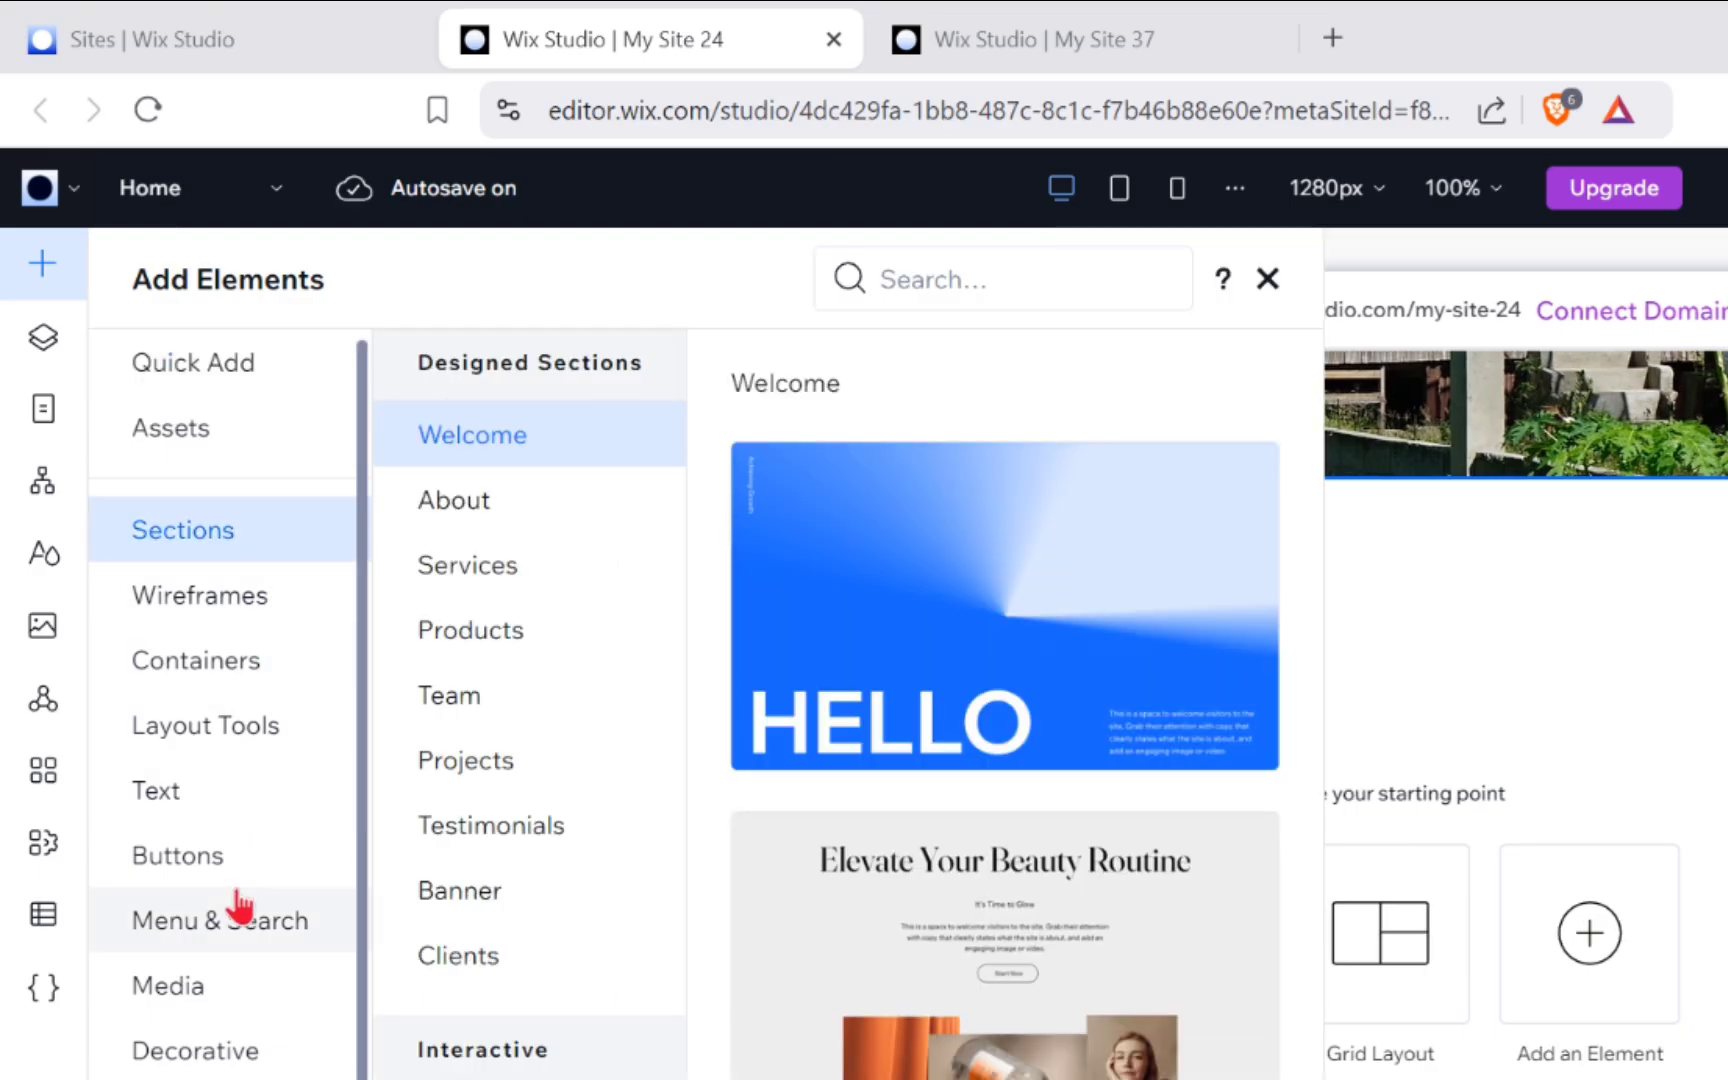
{"action": "left_click", "coordinate": [235, 732]}
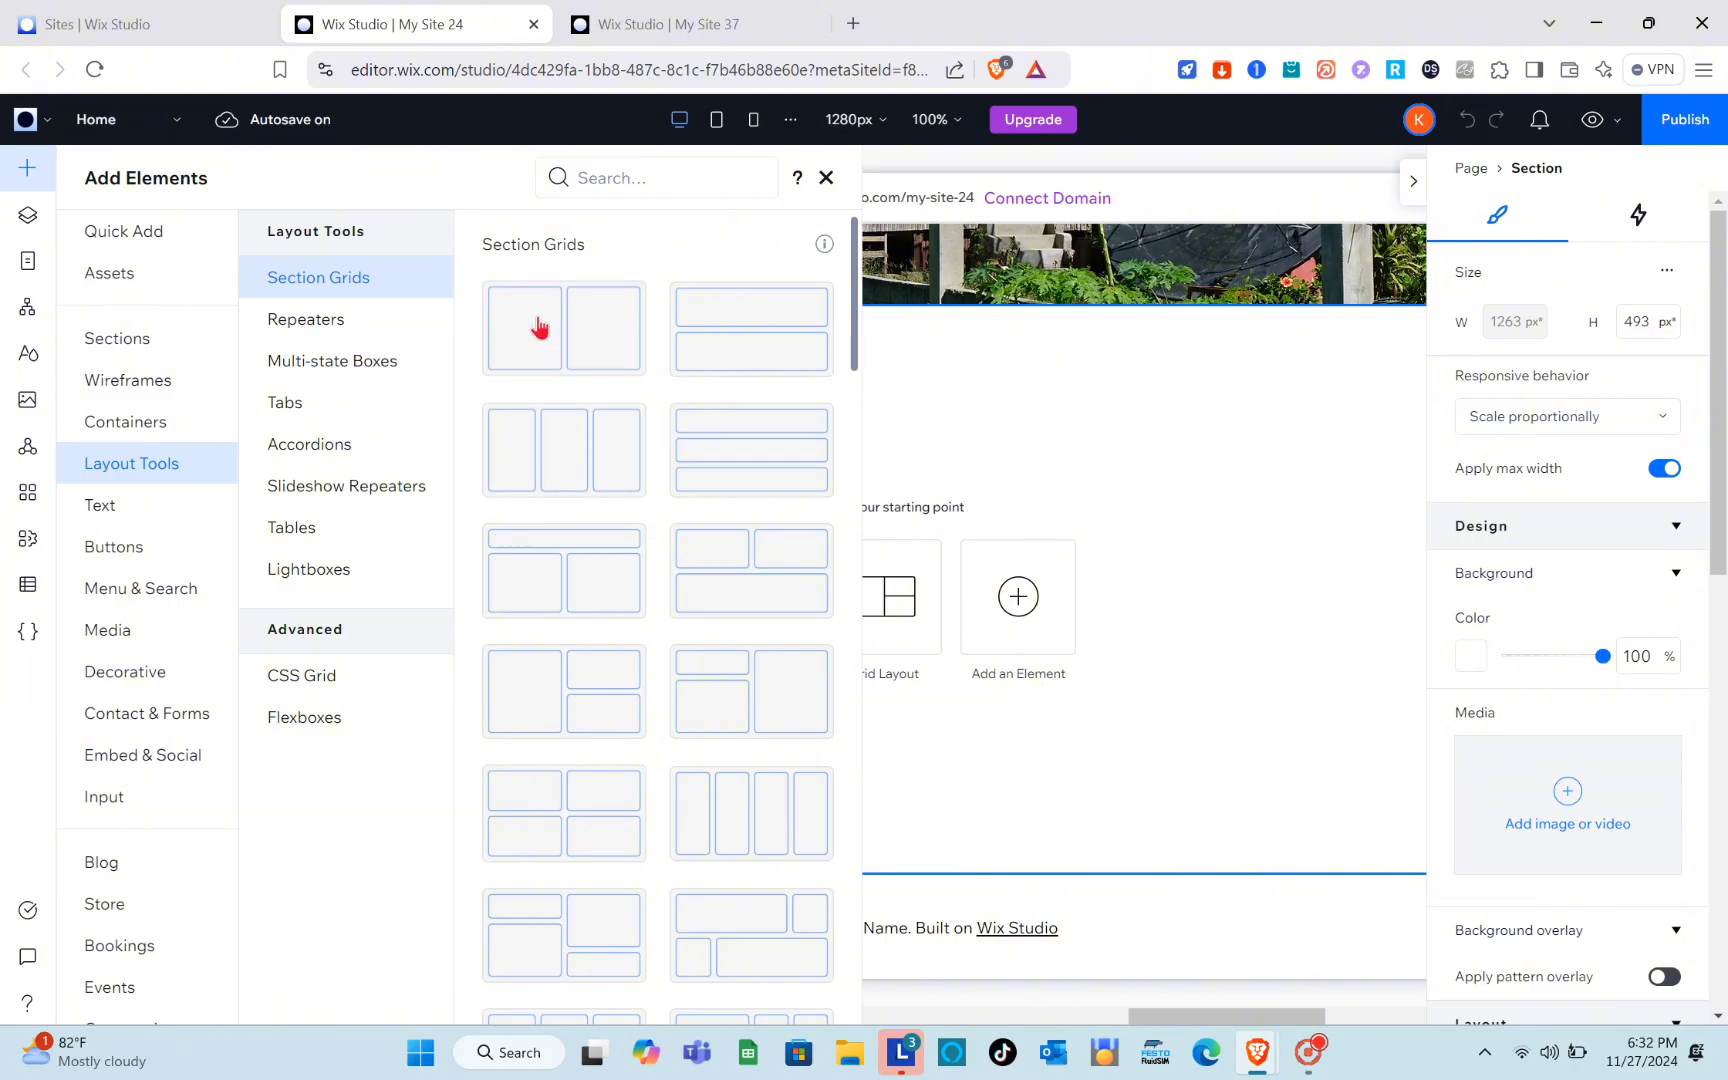
{"action": "left_click_drag", "start_coordinate": [551, 335], "coordinate": [815, 475]}
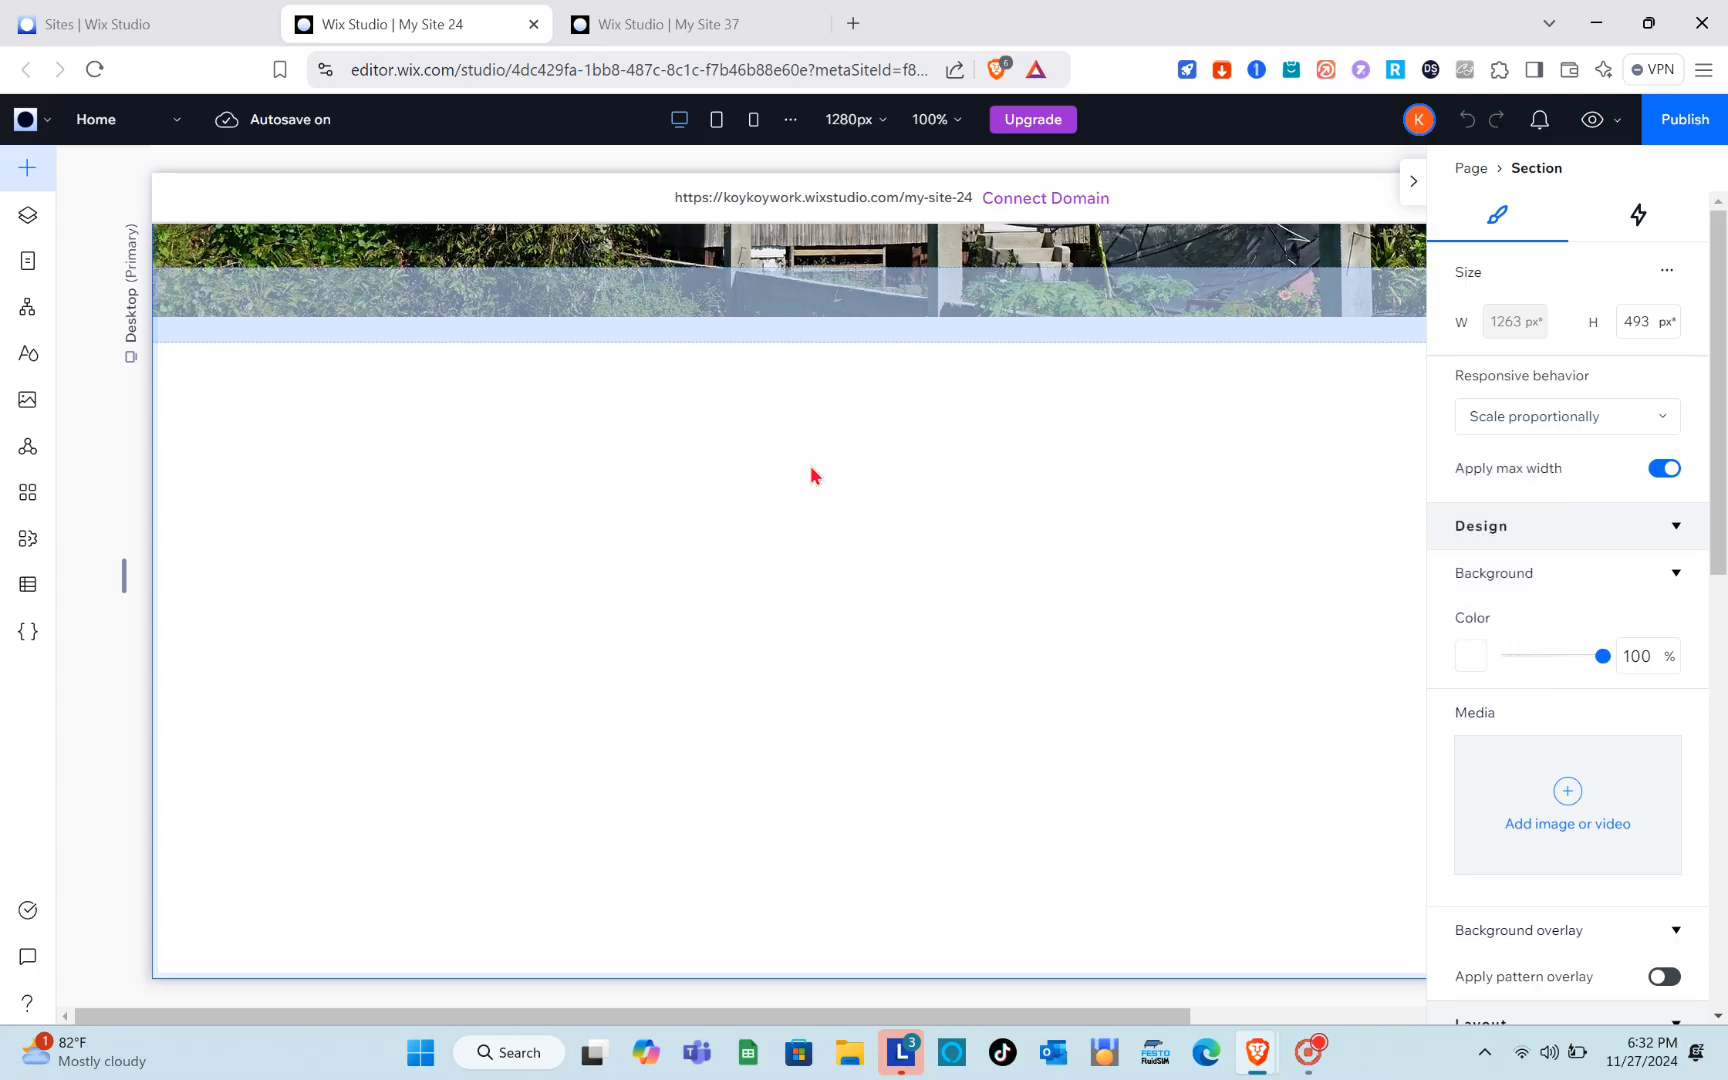
{"action": "left_click", "coordinate": [1412, 182]}
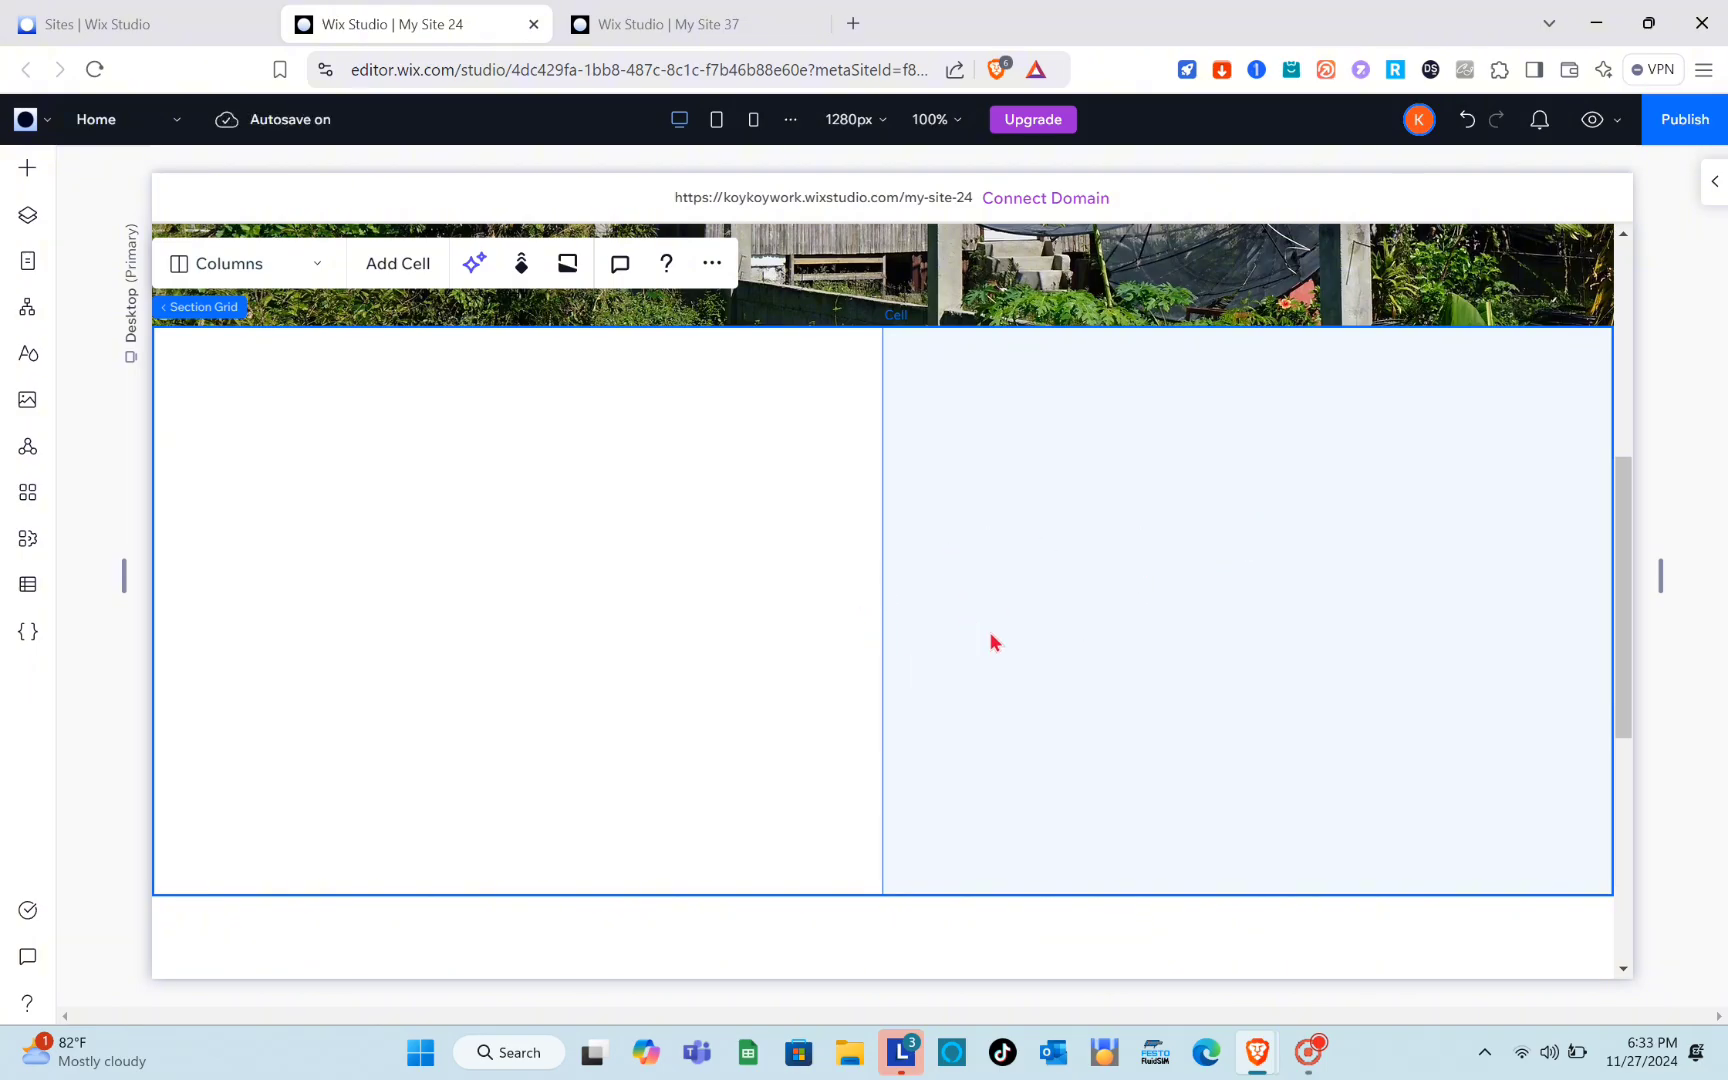
Step: Create a new custom form from scratch for the right cell of the section grid
{"action": "left_click", "coordinate": [1133, 633]}
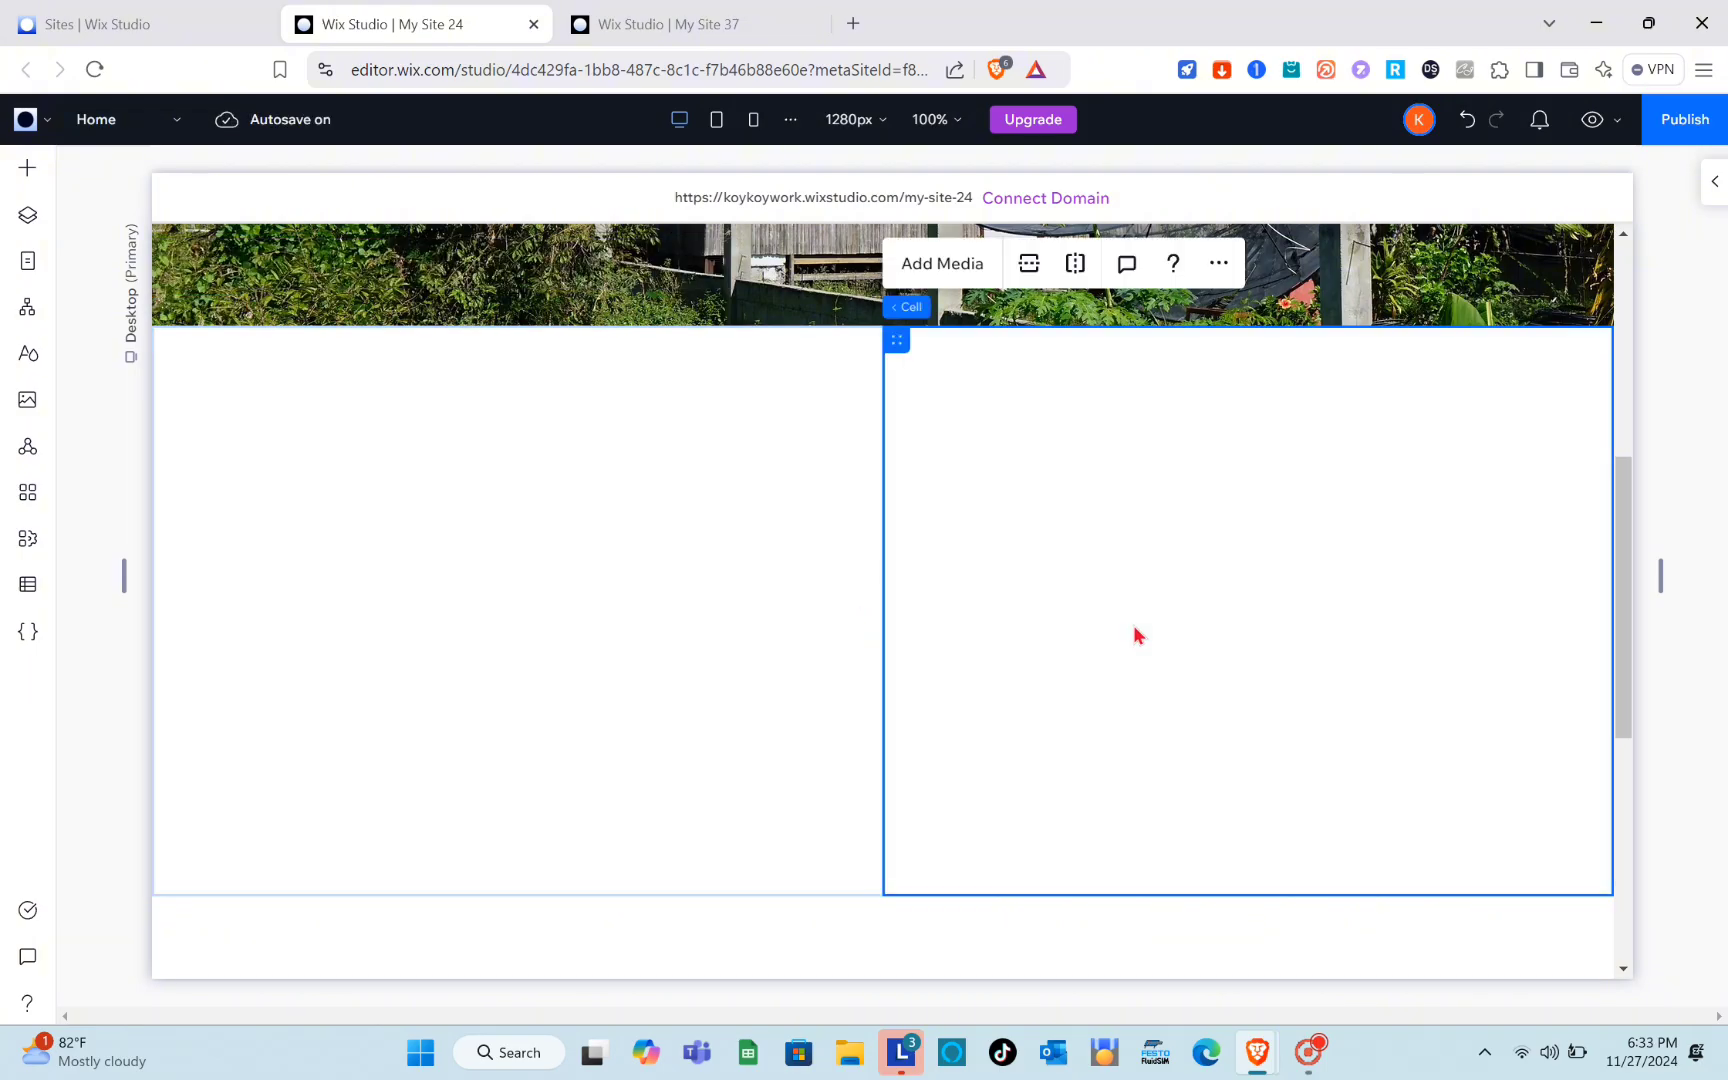
{"action": "left_click", "coordinate": [35, 177]}
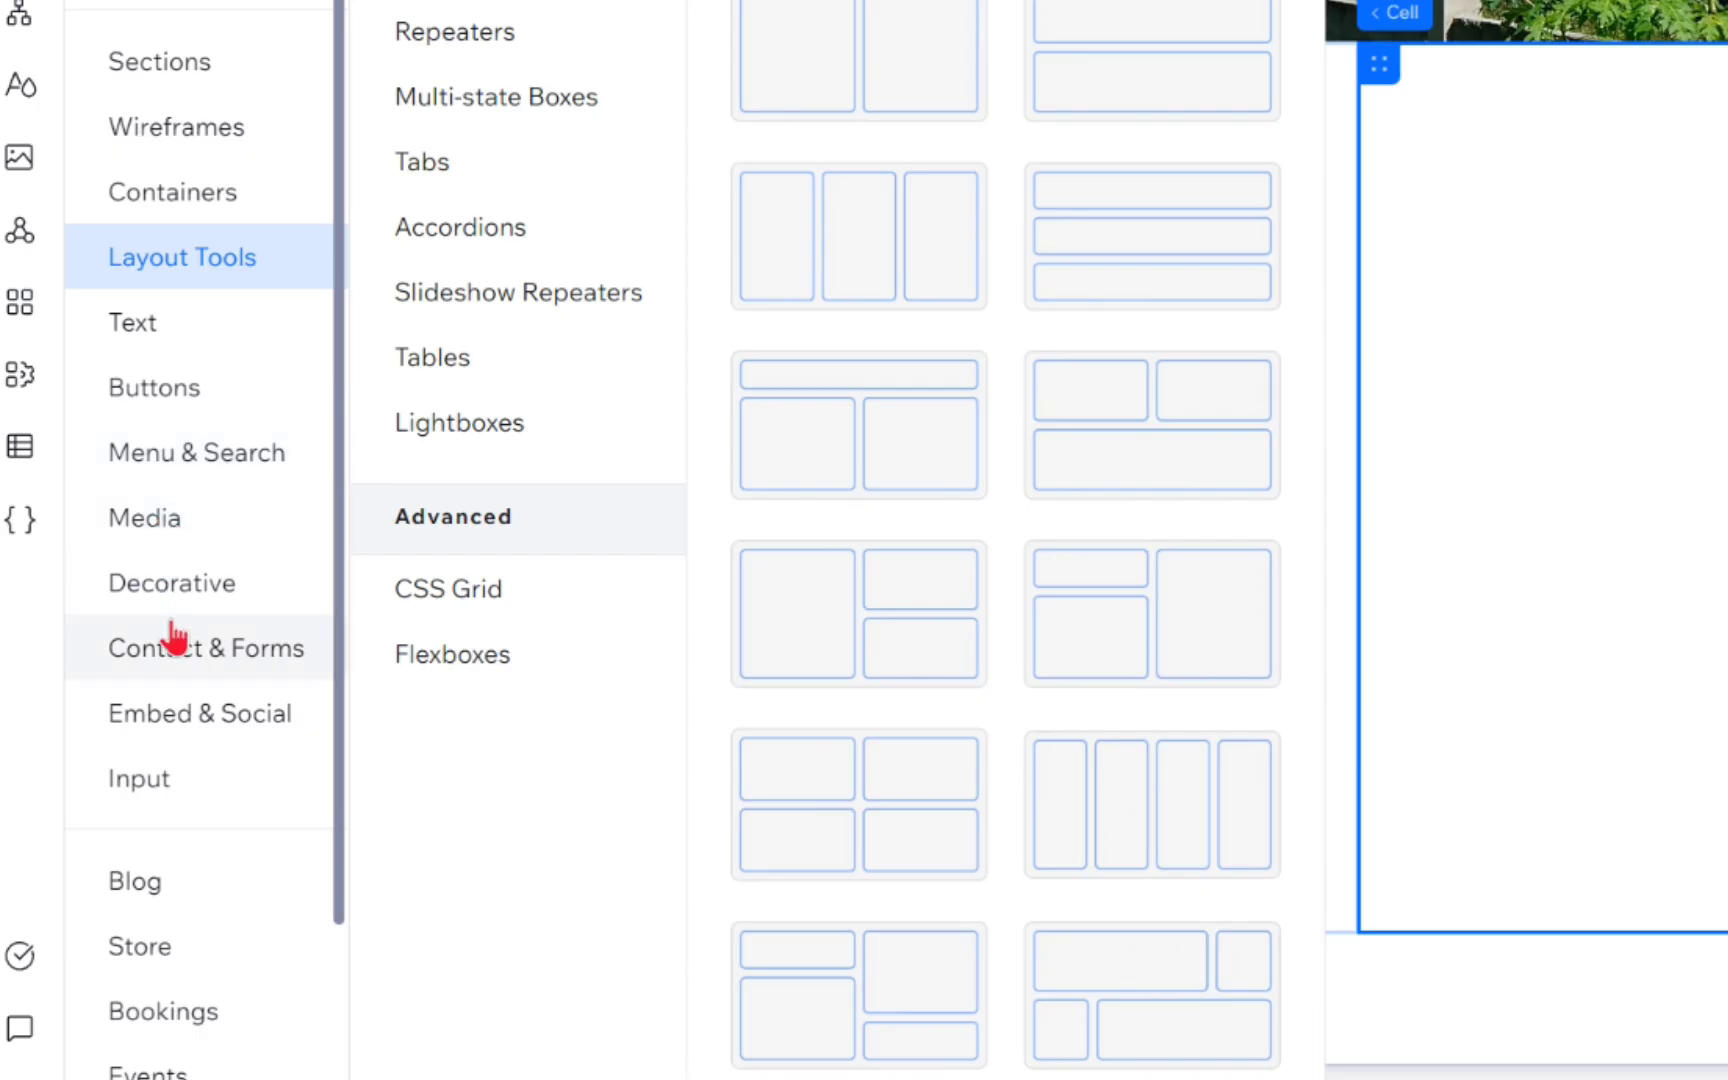
{"action": "left_click", "coordinate": [206, 652]}
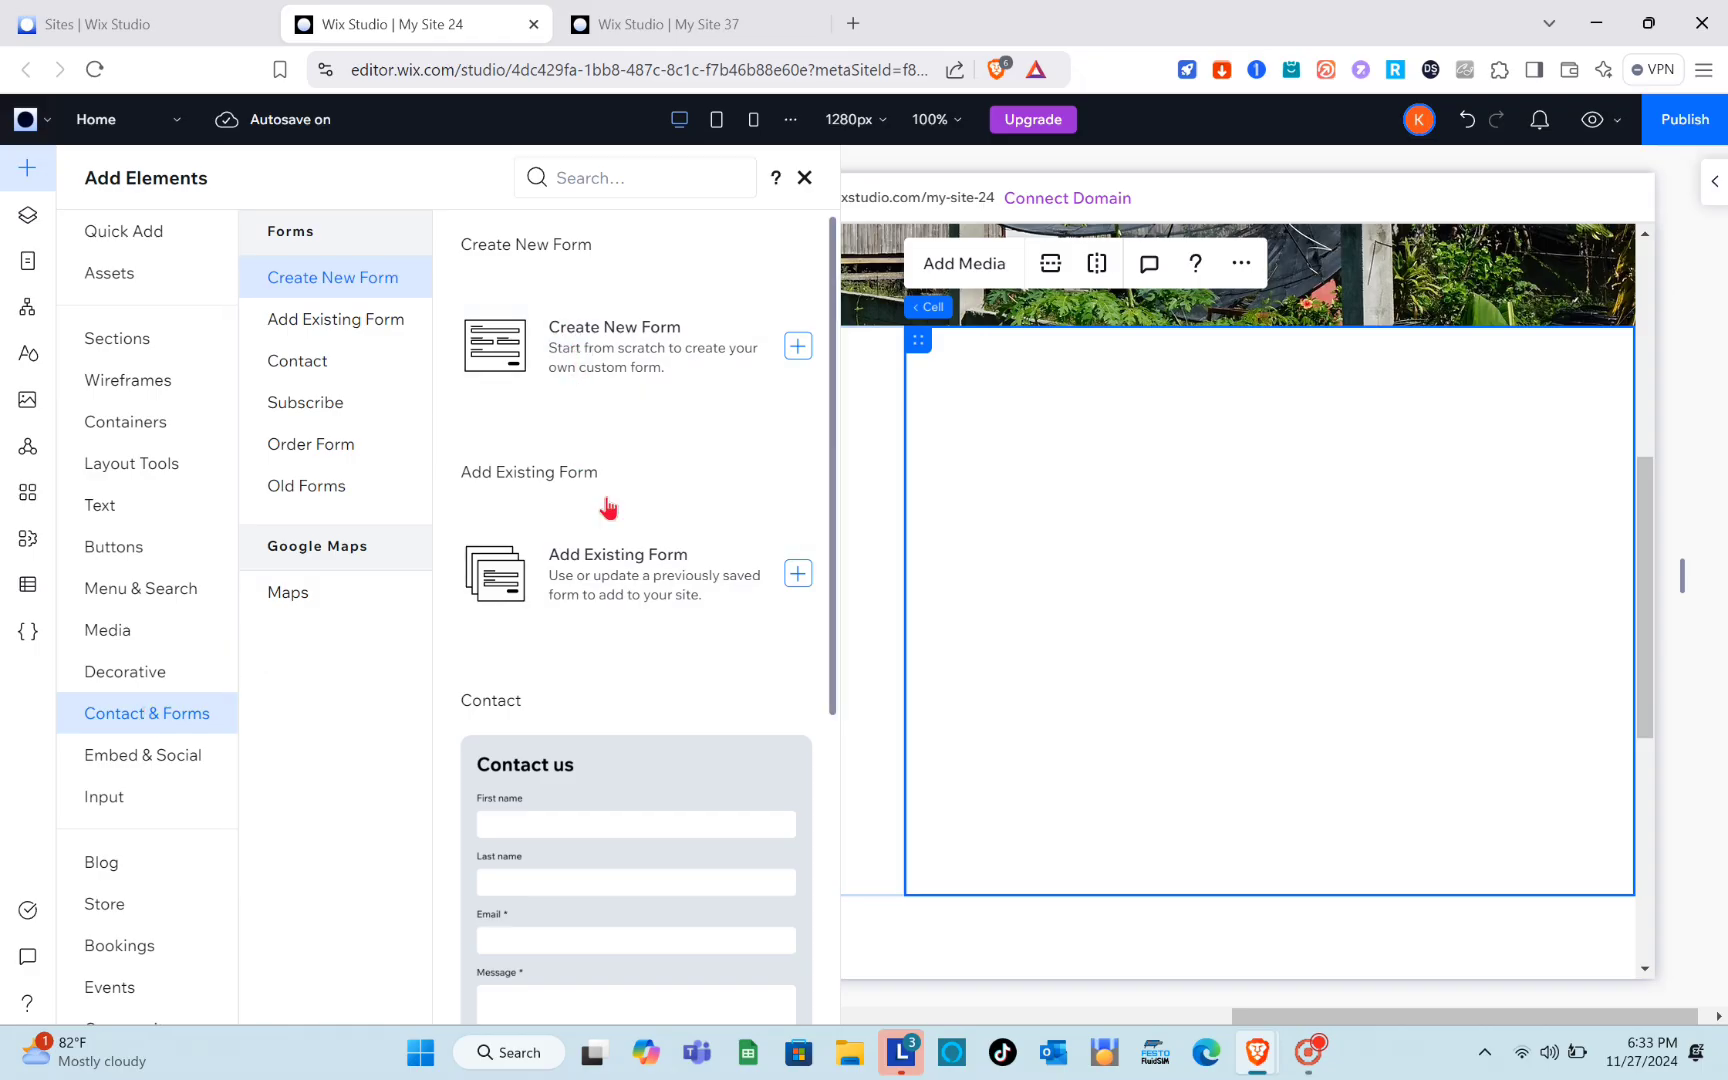
{"action": "left_click", "coordinate": [626, 338]}
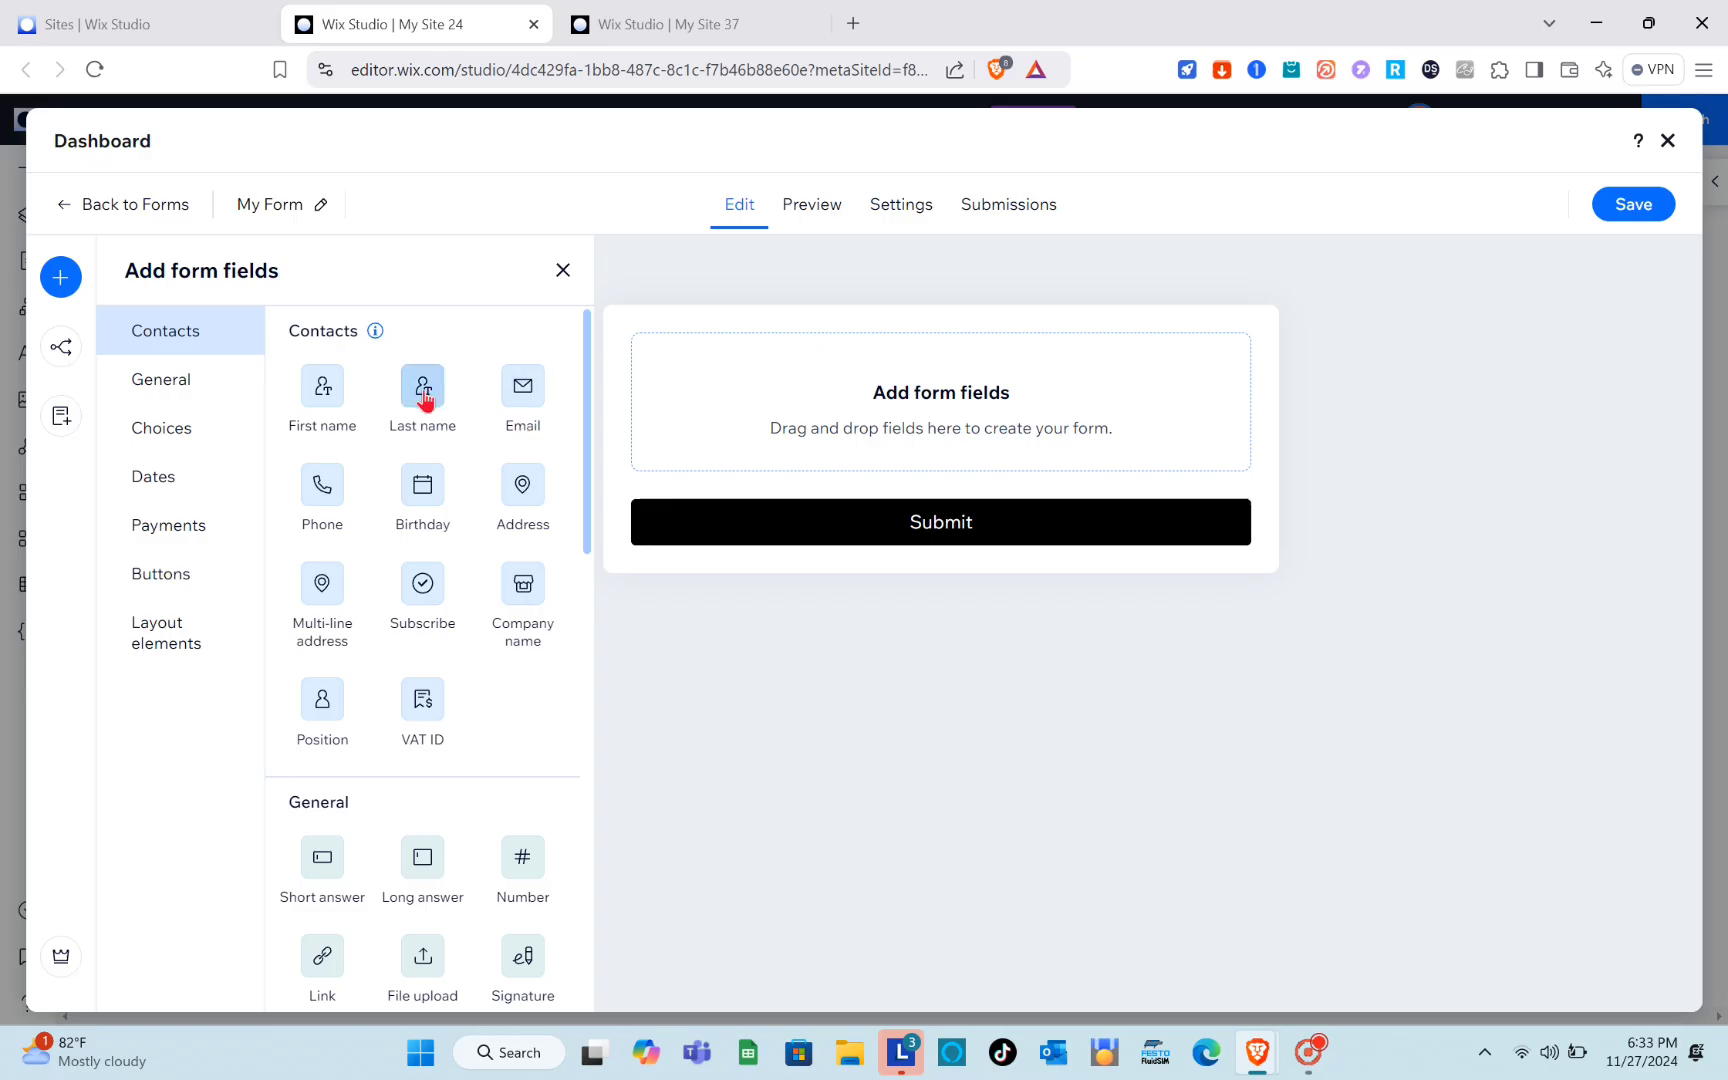
Step: Add First name, Last name, Email and Position contact fields to the form
{"action": "left_click_drag", "start_coordinate": [322, 386], "coordinate": [795, 394]}
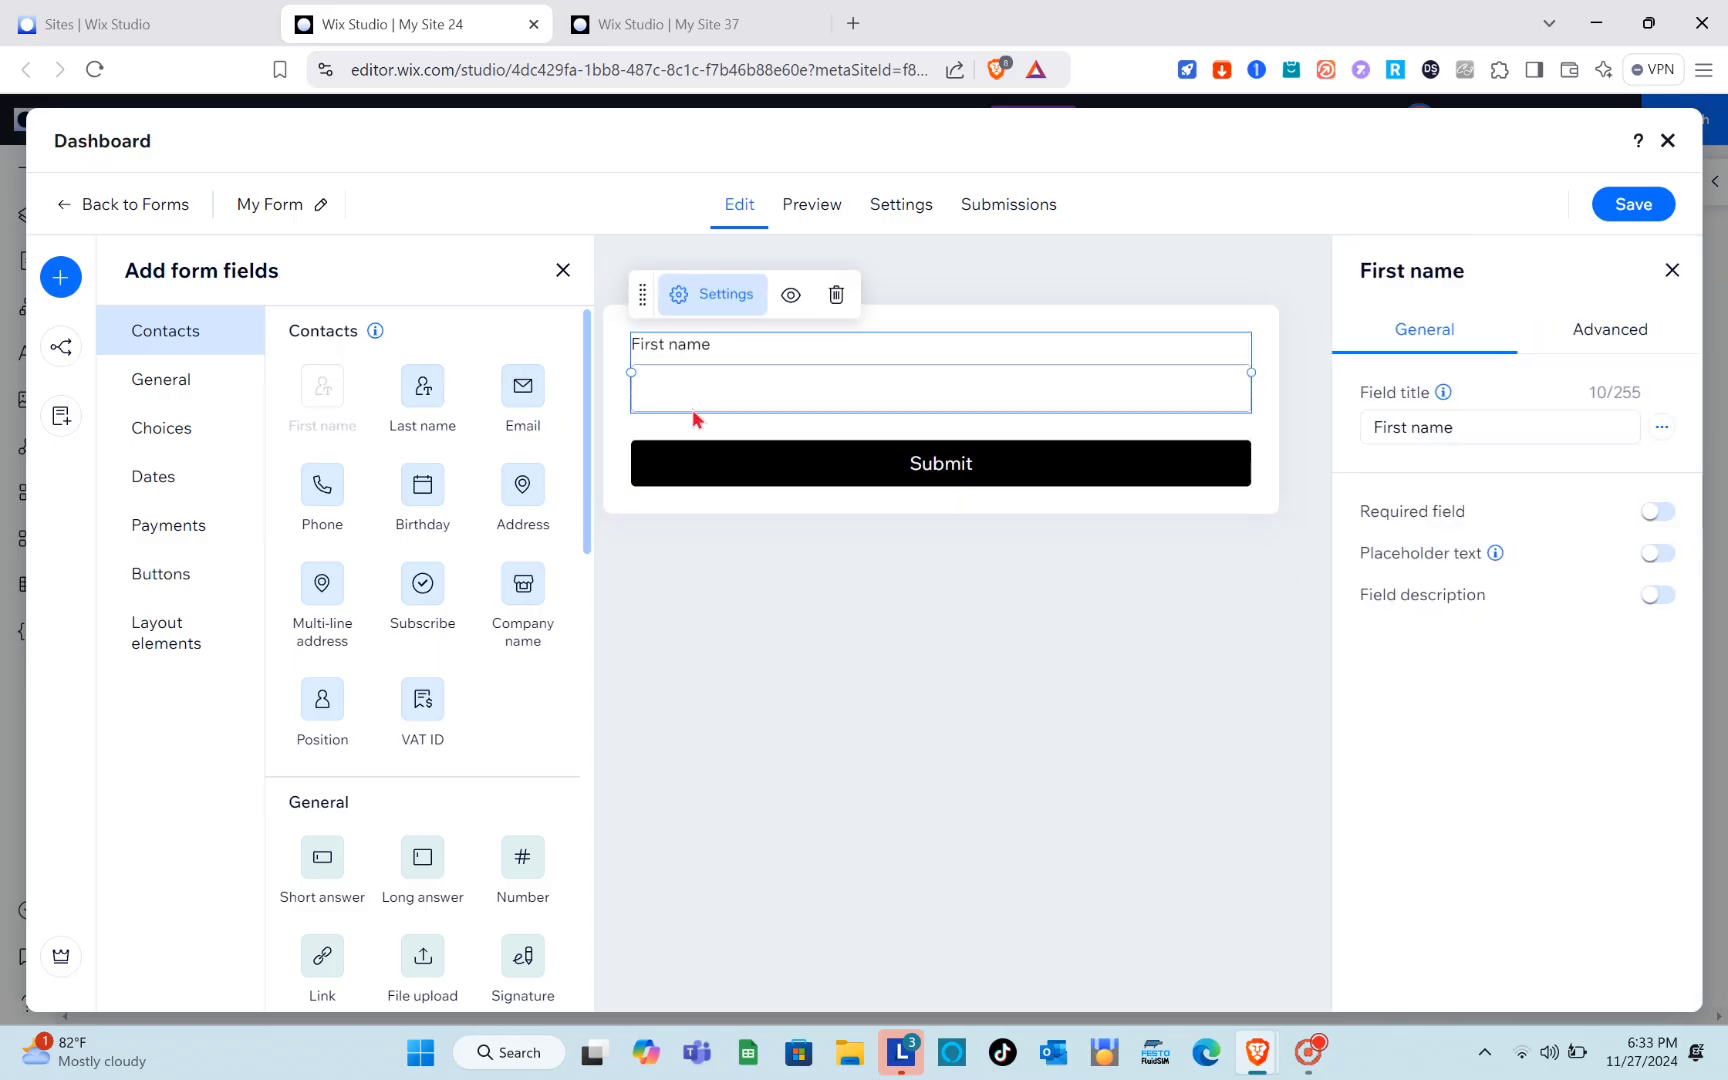
{"action": "left_click", "coordinate": [431, 398]}
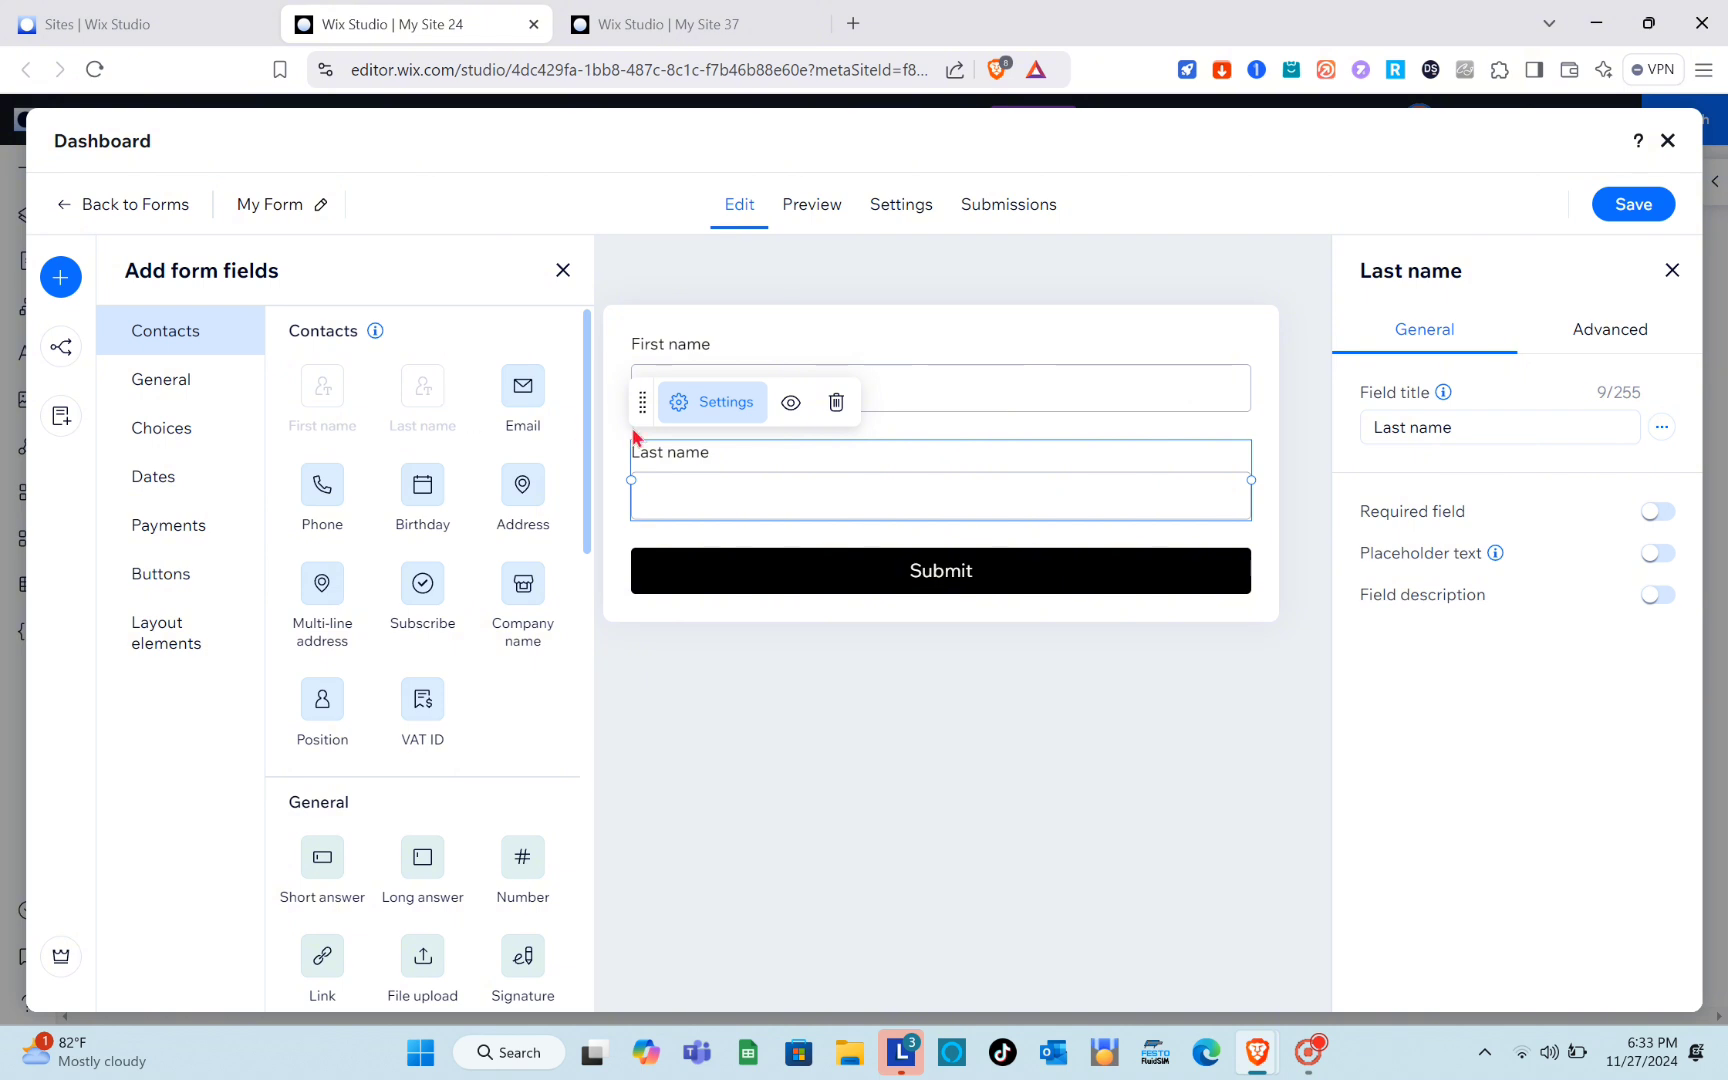
{"action": "left_click", "coordinate": [520, 420]}
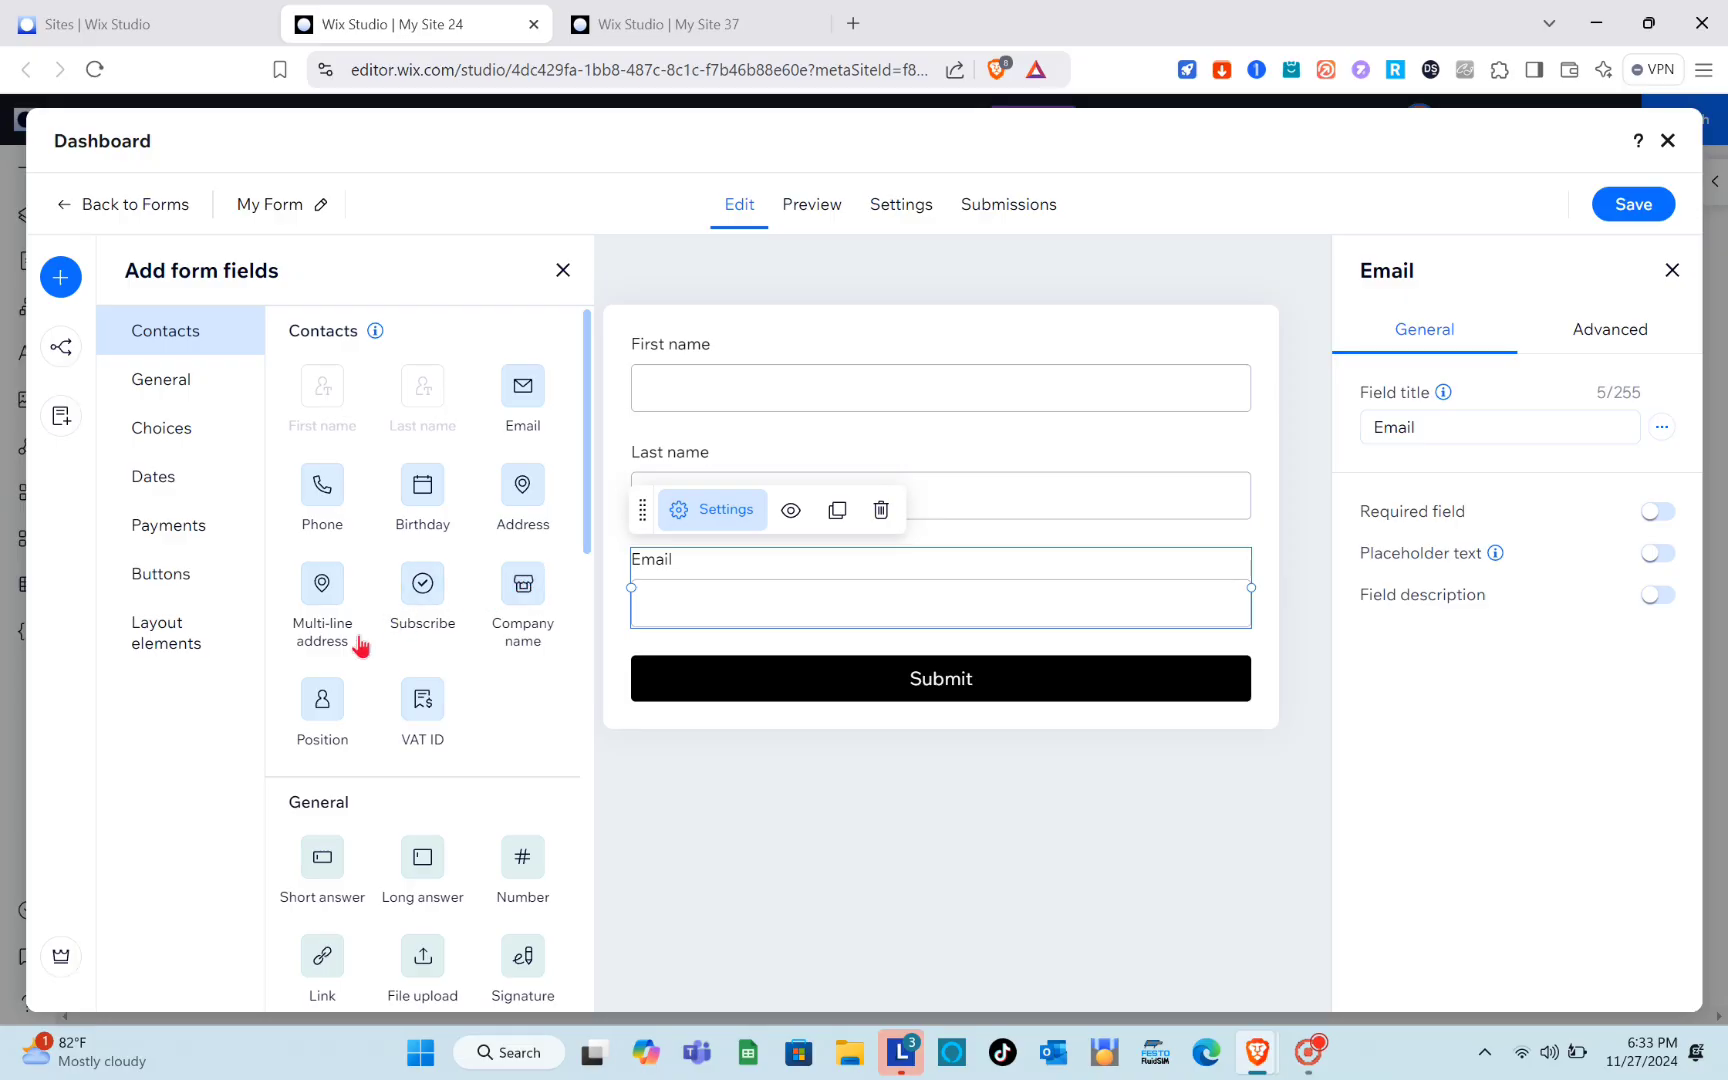
{"action": "left_click", "coordinate": [331, 698]}
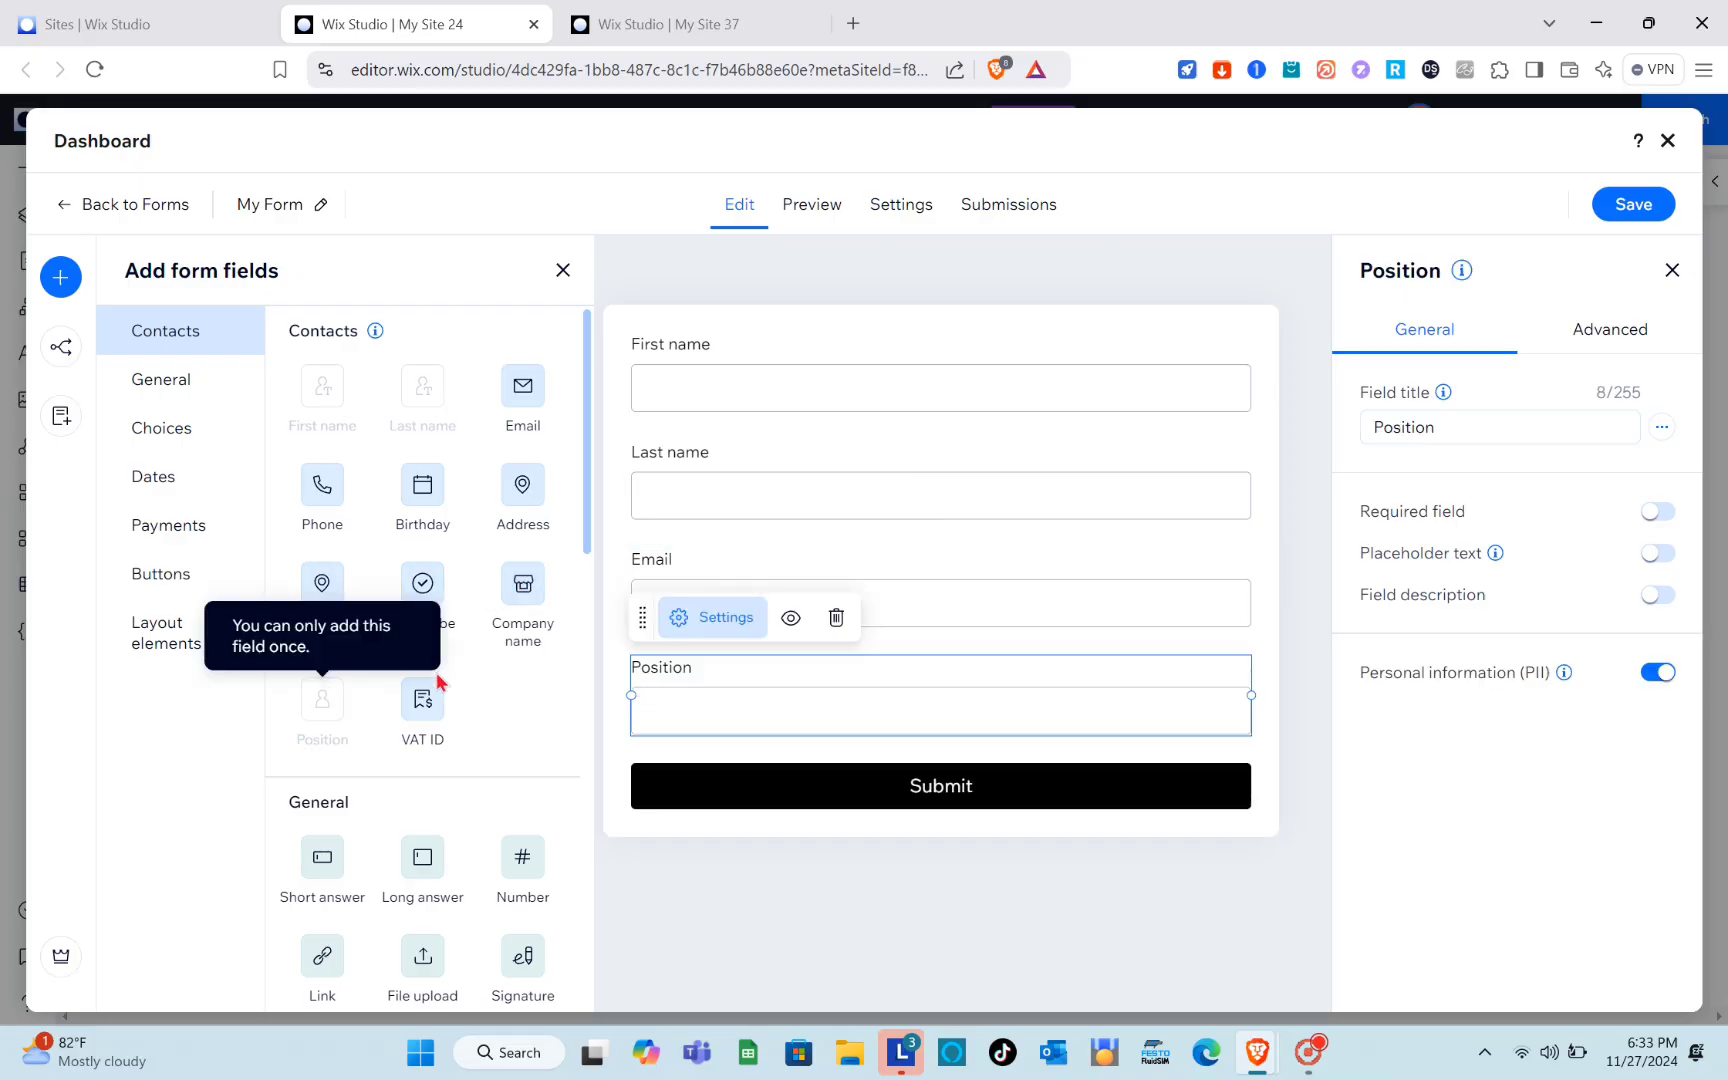
Step: Insert a Phone field between Email and Position, and delete its duplicate
{"action": "left_click", "coordinate": [997, 508]}
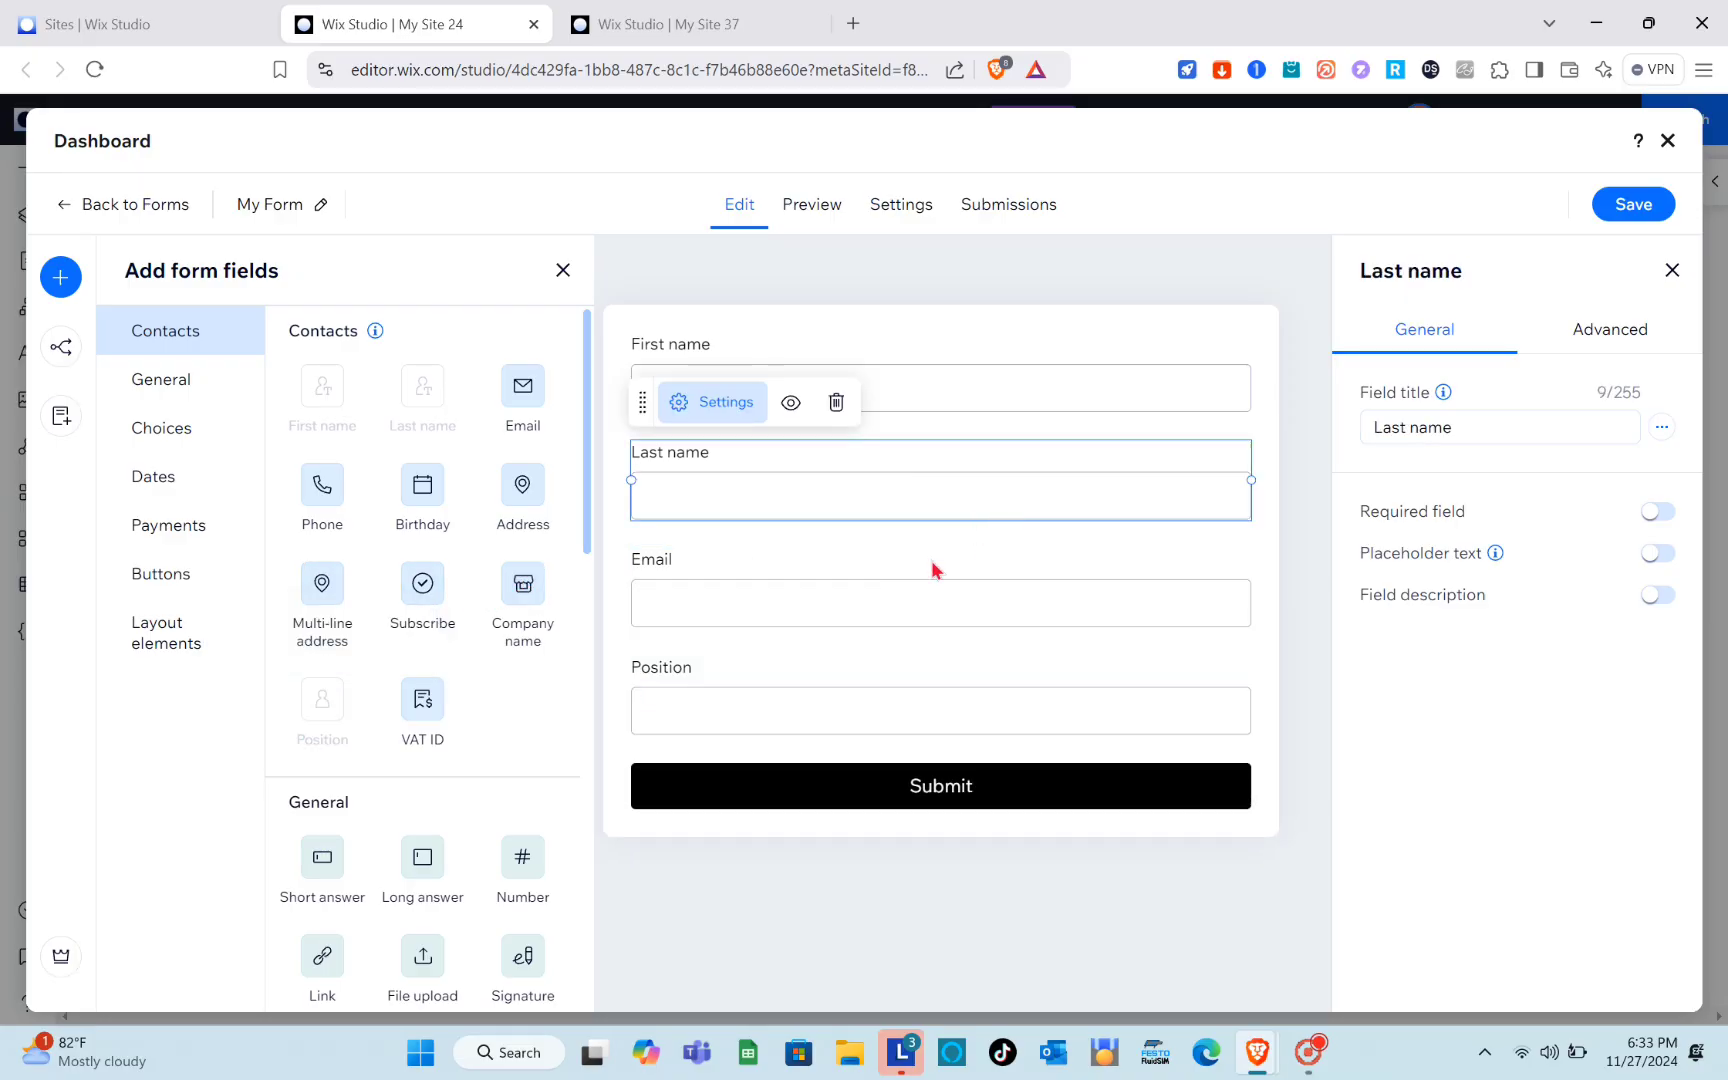
{"action": "left_click", "coordinate": [840, 580]}
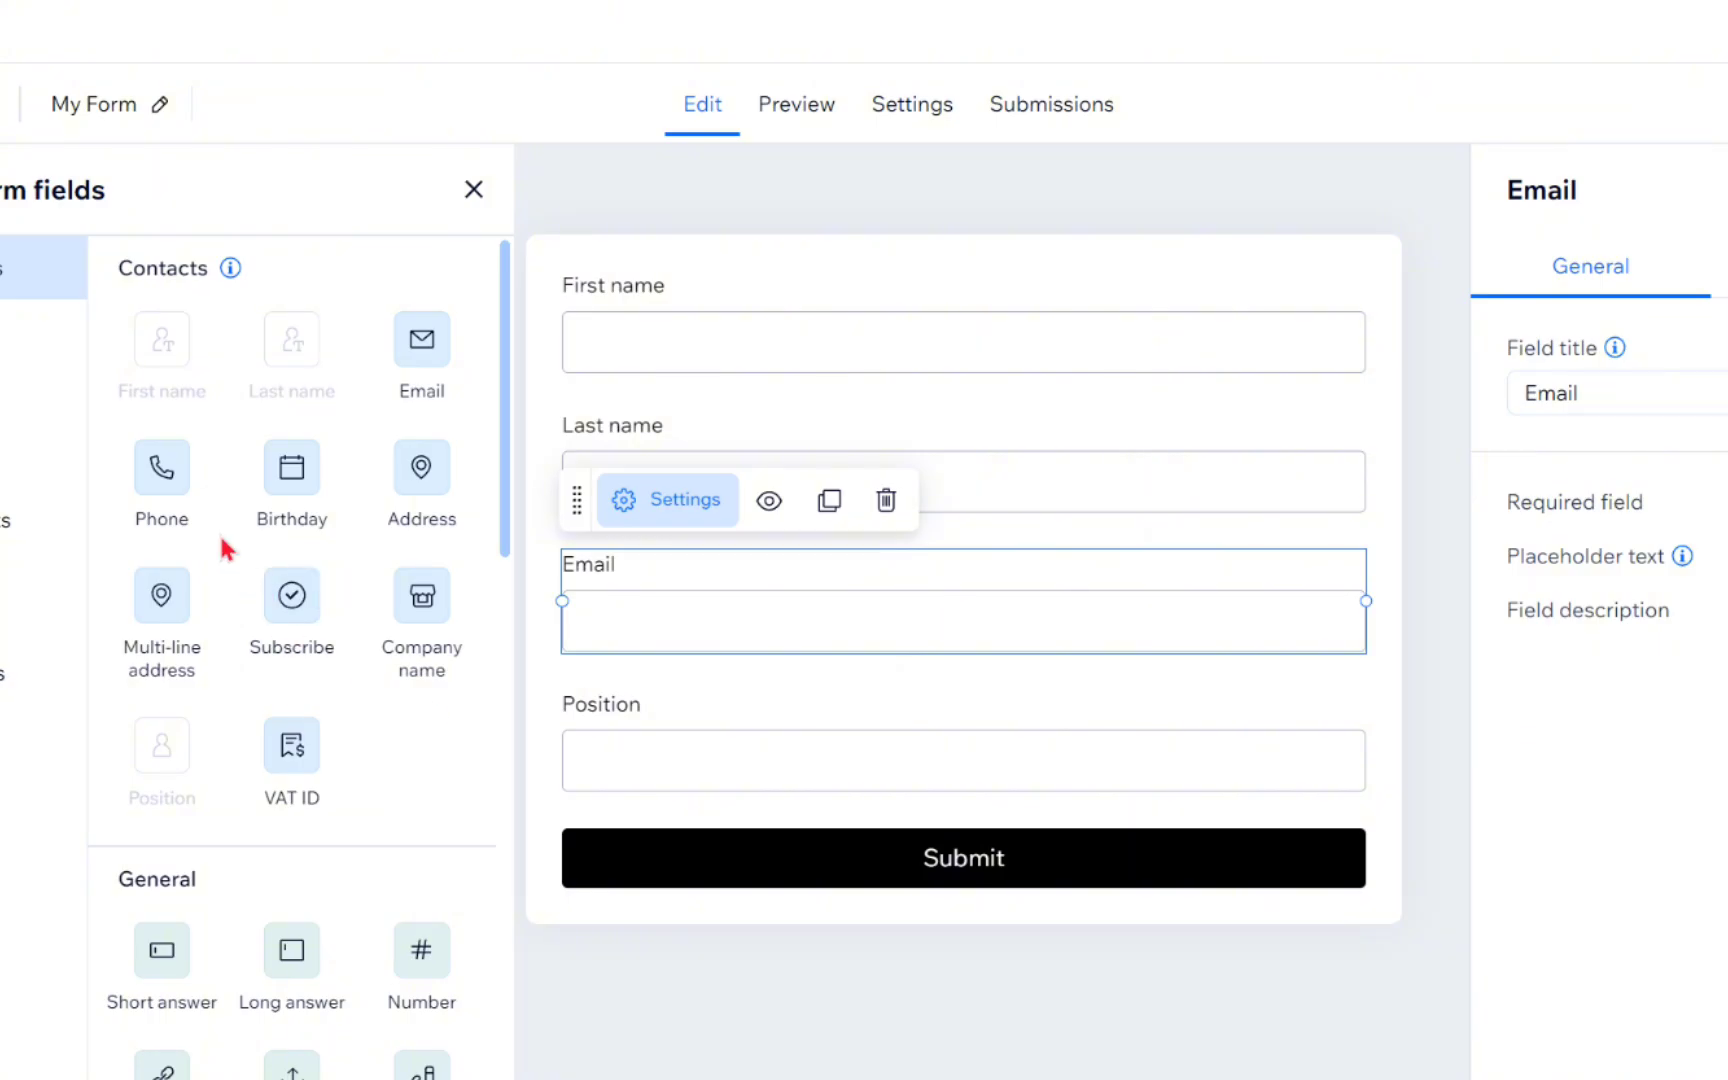
{"action": "left_click", "coordinate": [166, 494]}
{"action": "left_click", "coordinate": [166, 494]}
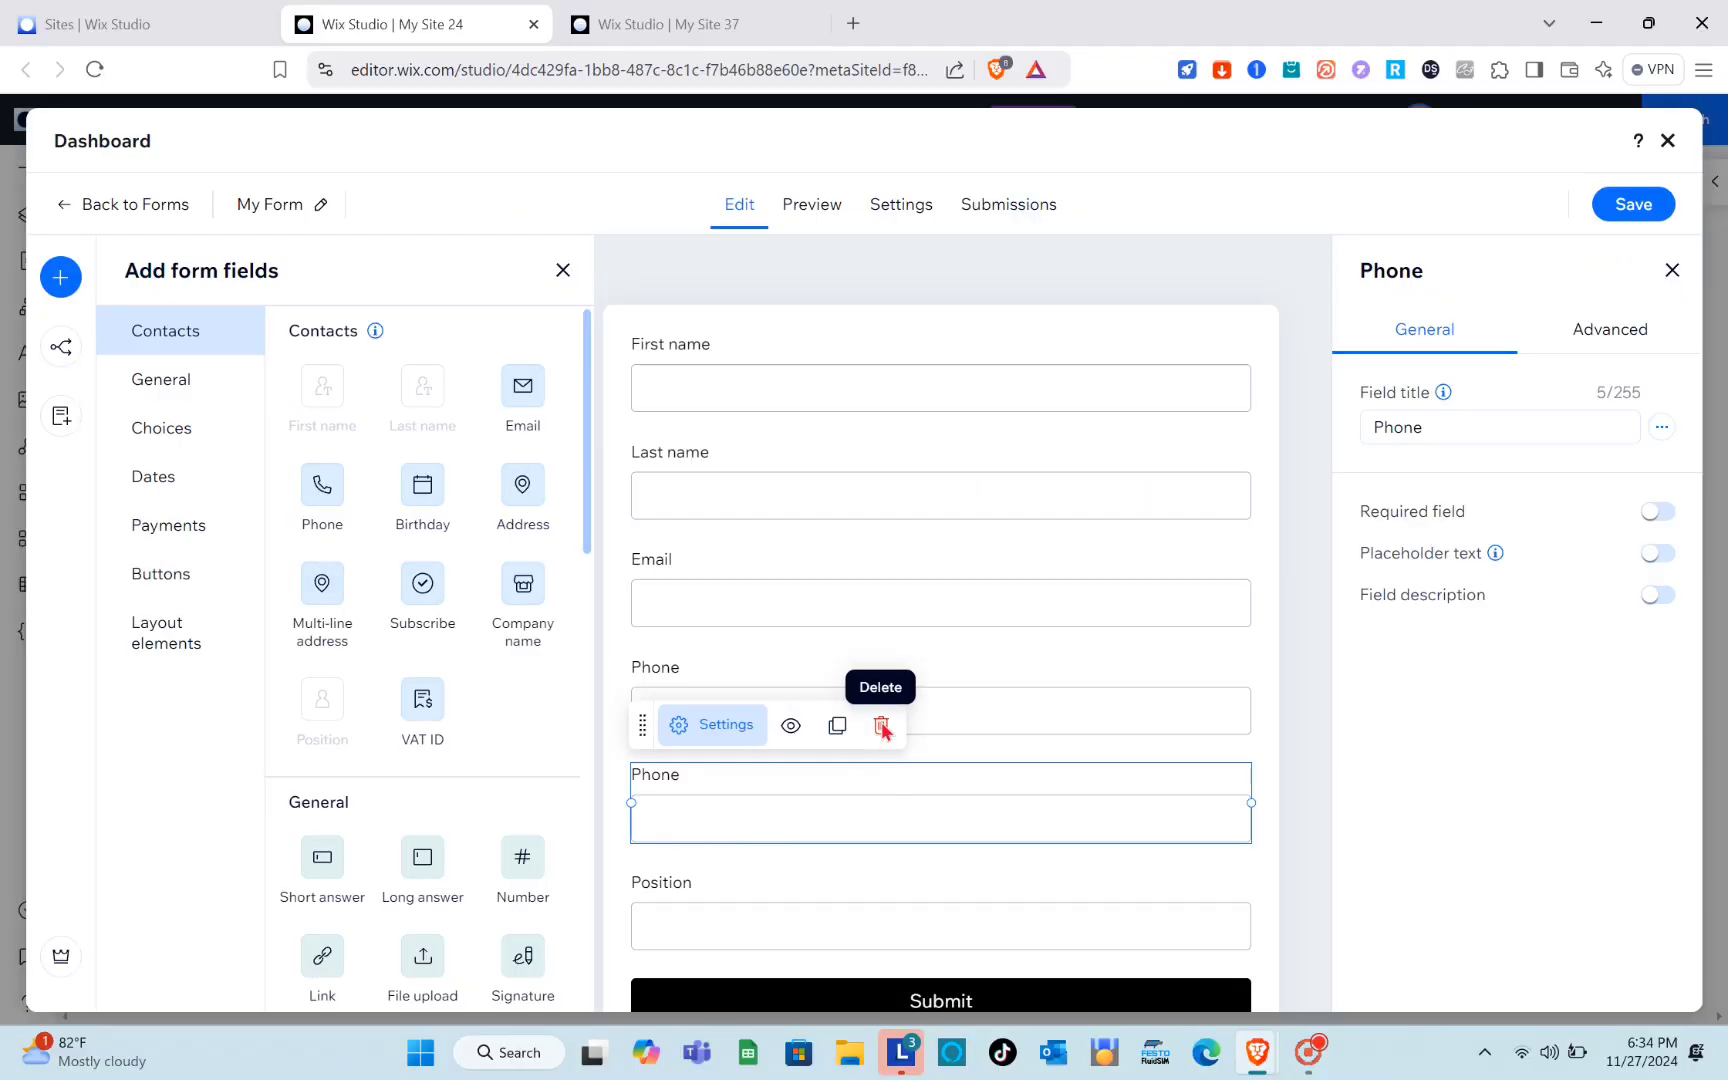
{"action": "left_click", "coordinate": [881, 726]}
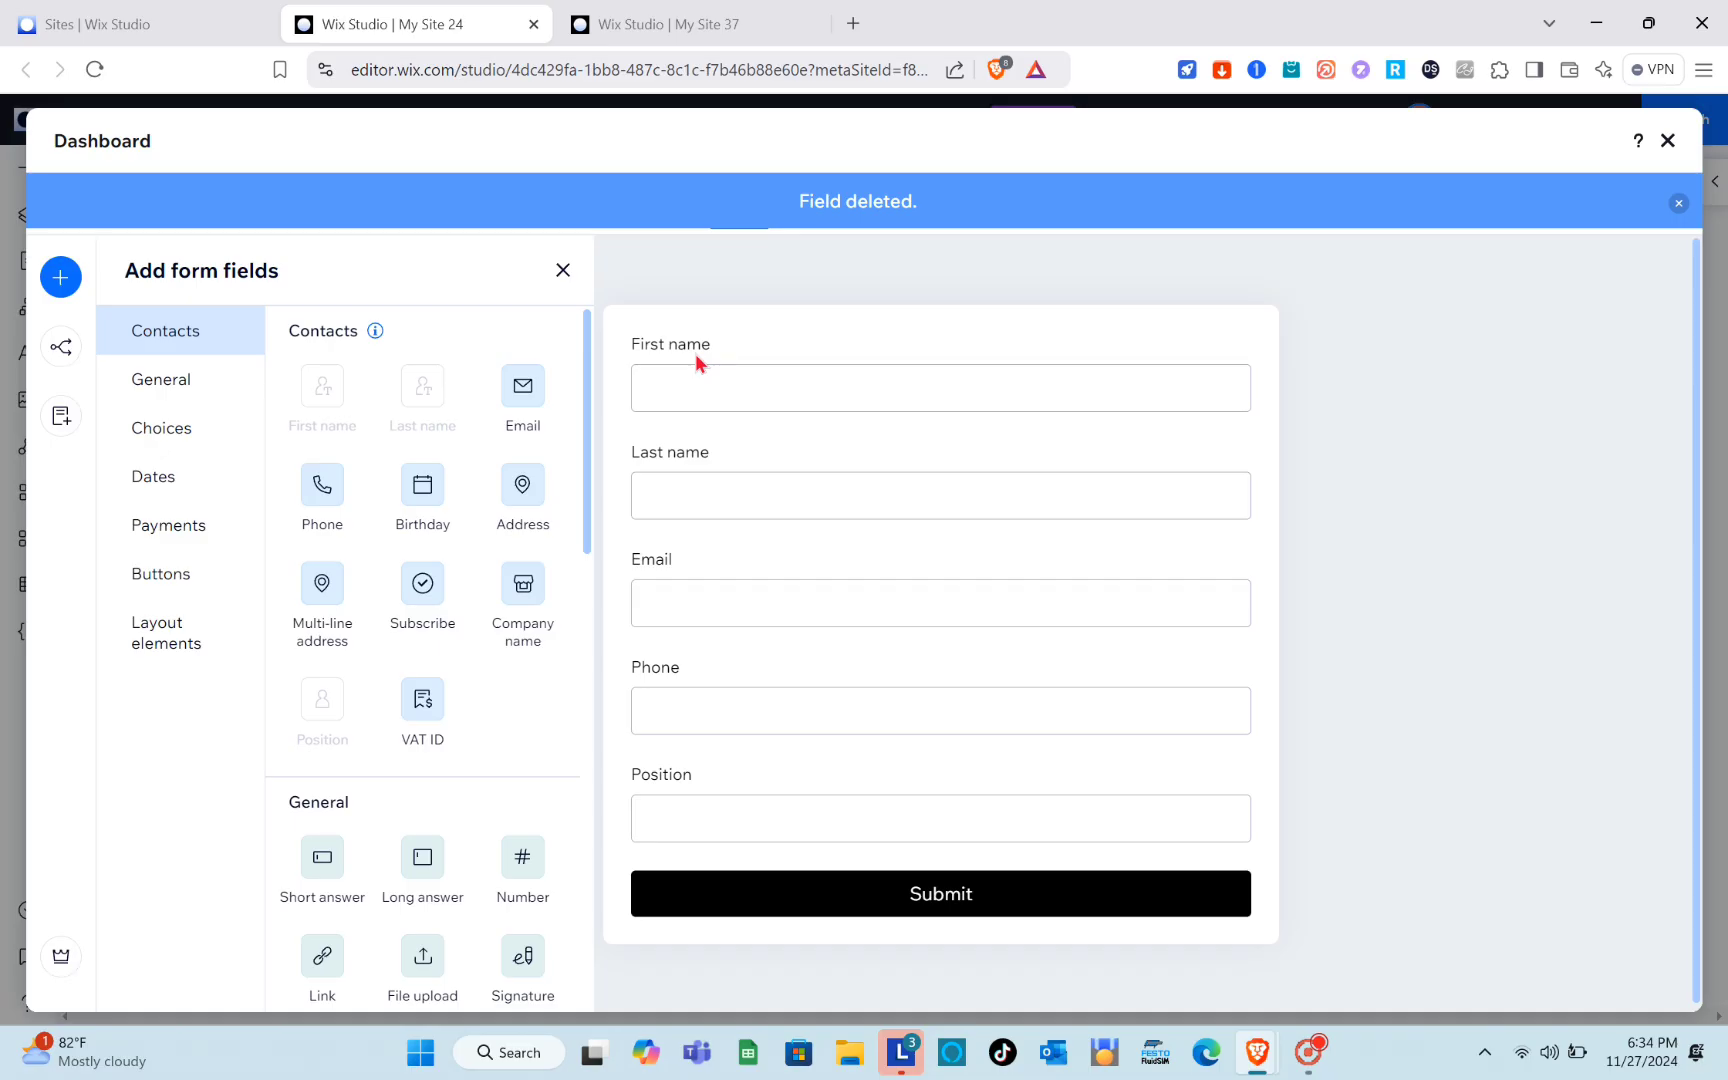
Step: Resize the First name and Last name fields to half width so they share one row
{"action": "left_click", "coordinate": [707, 385]}
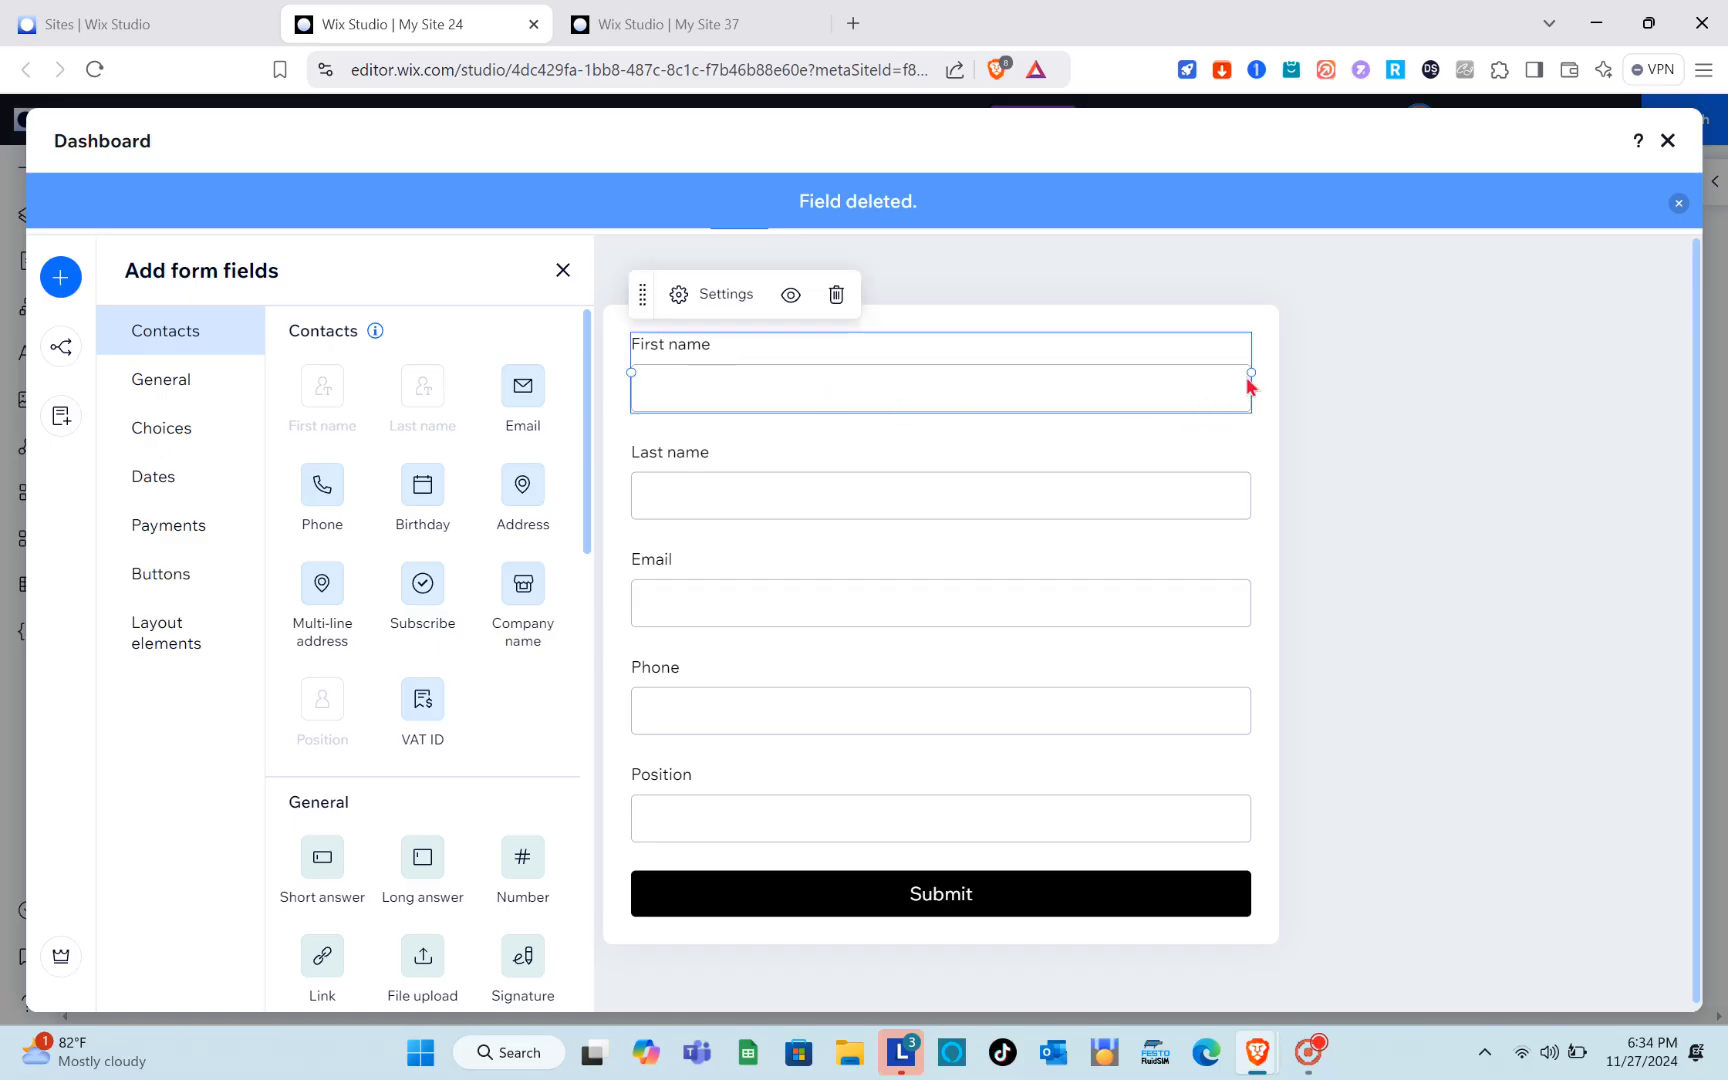
{"action": "left_click_drag", "start_coordinate": [1254, 369], "coordinate": [930, 374]}
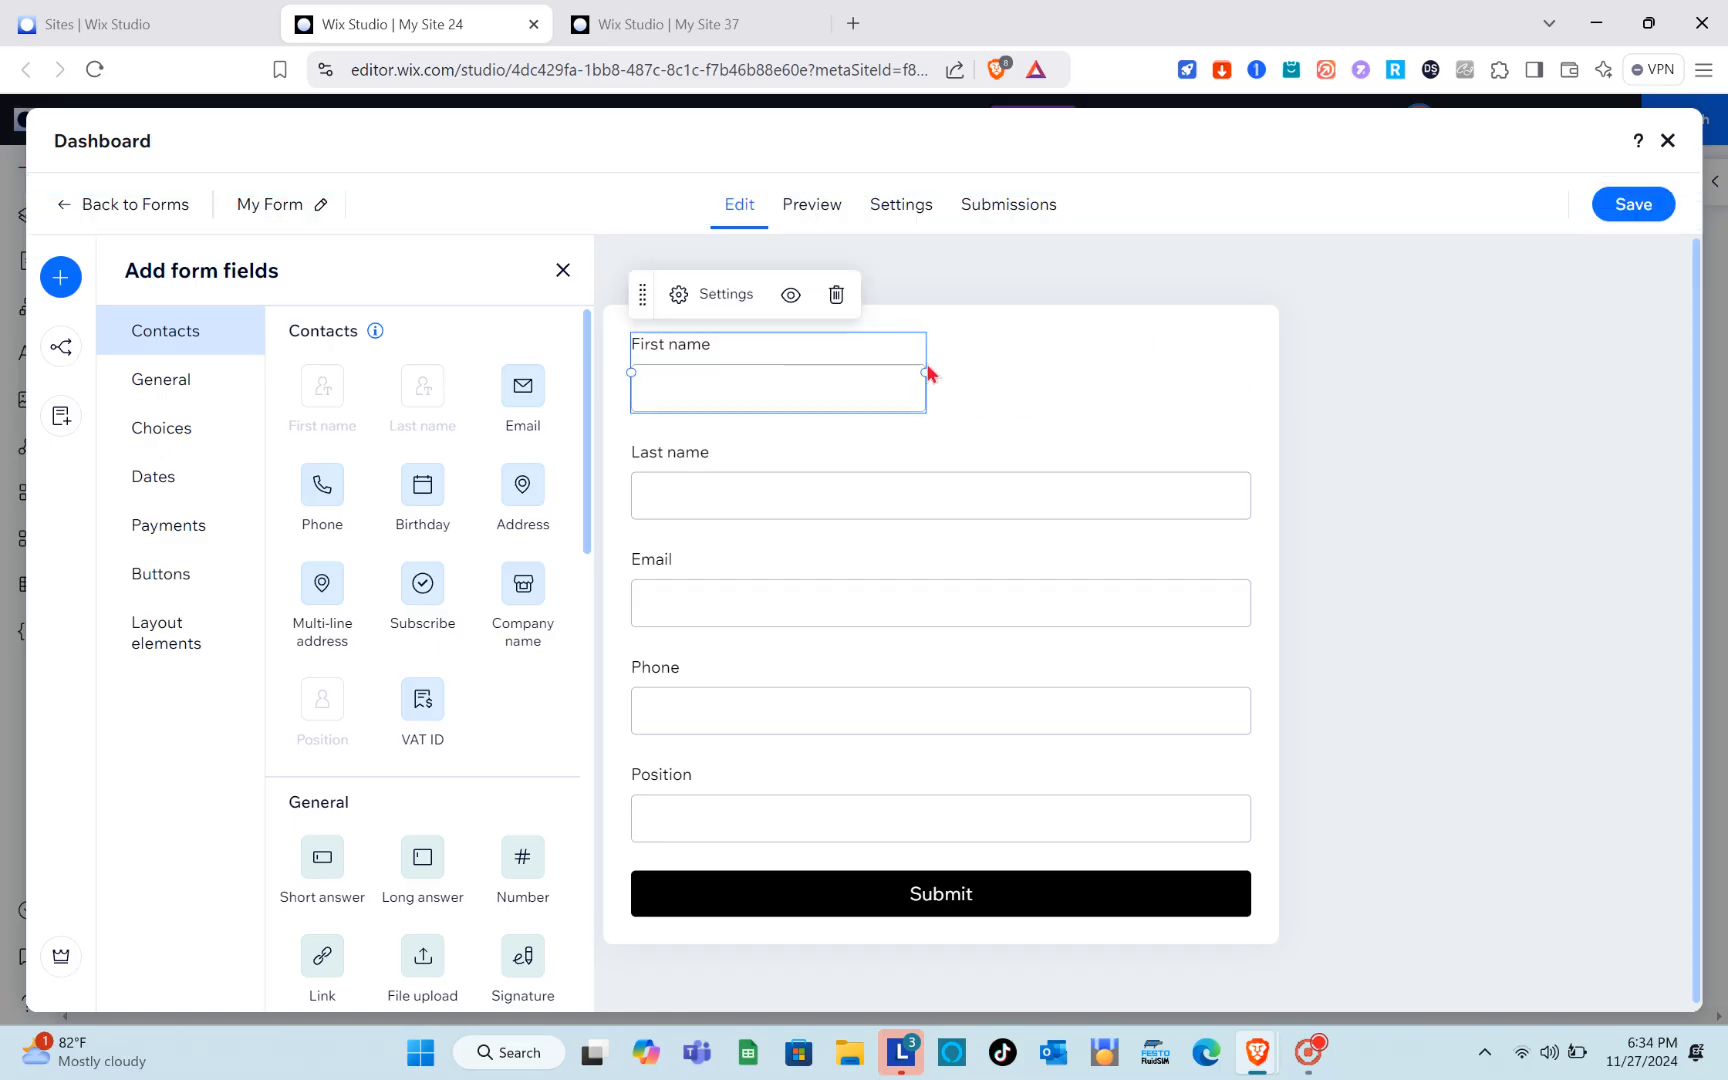
{"action": "left_click", "coordinate": [853, 493]}
{"action": "left_click_drag", "start_coordinate": [634, 480], "coordinate": [940, 490]}
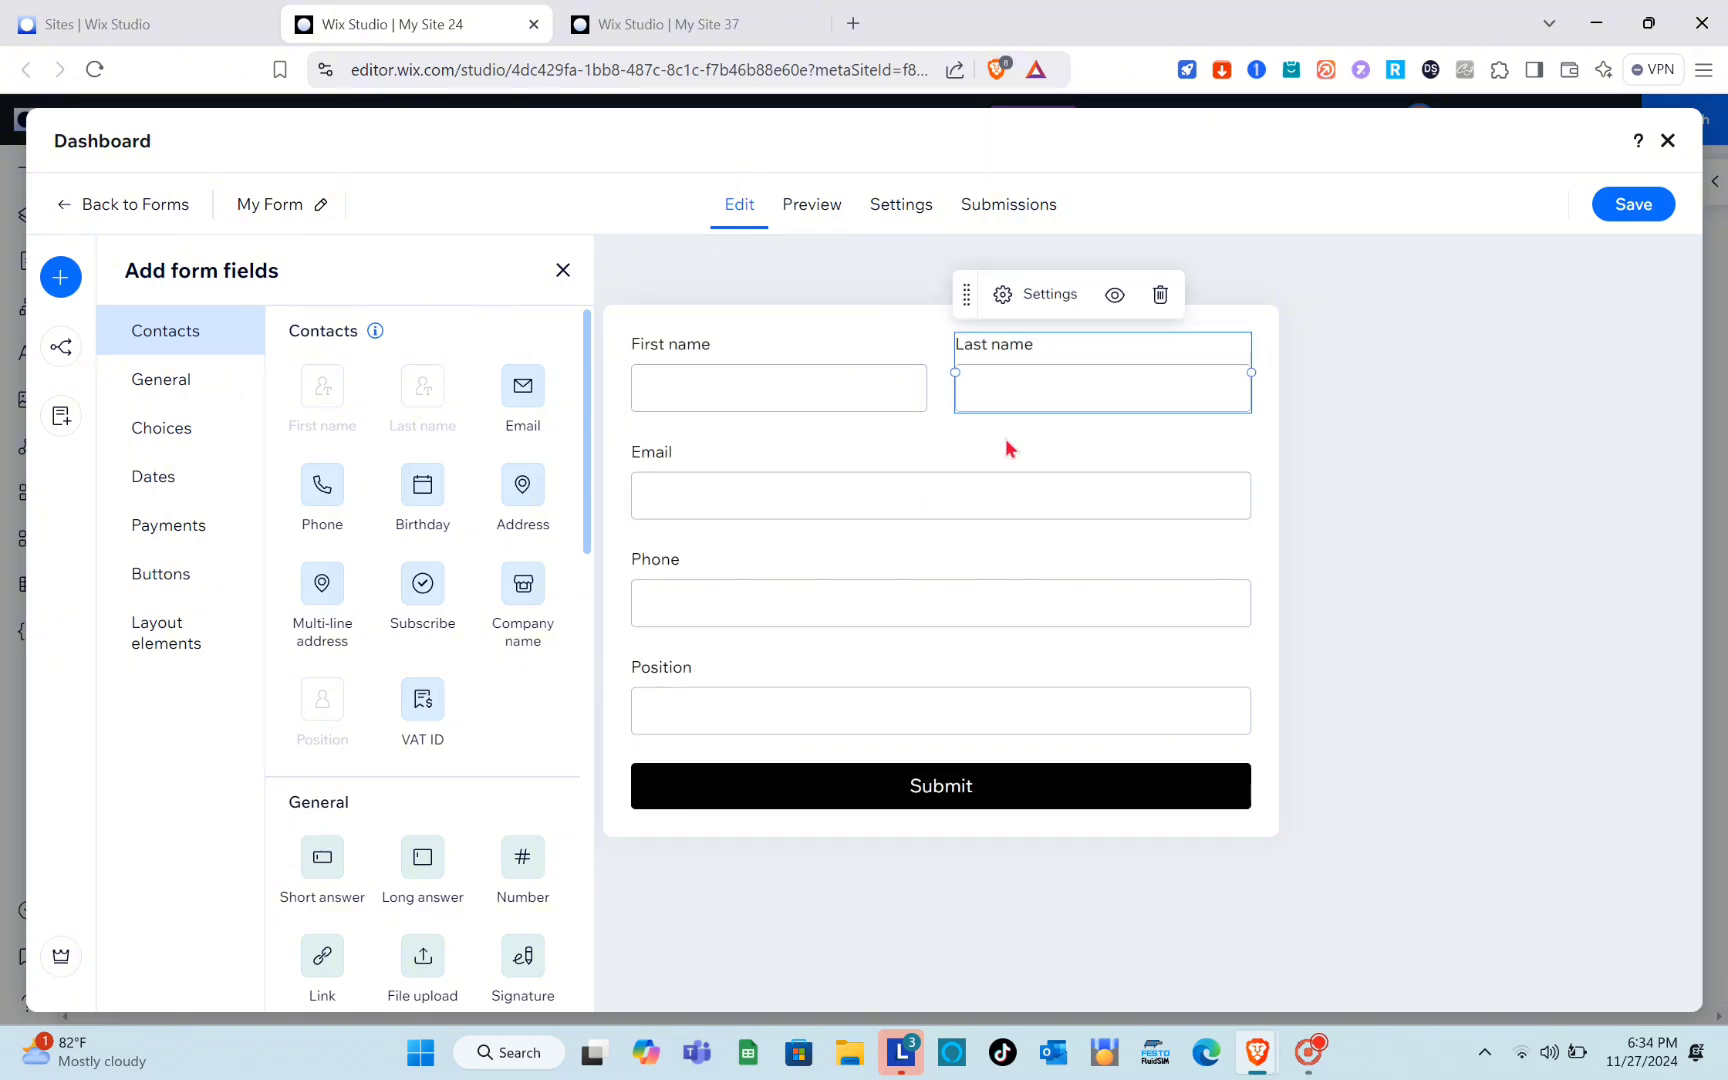
{"action": "left_click", "coordinate": [910, 333]}
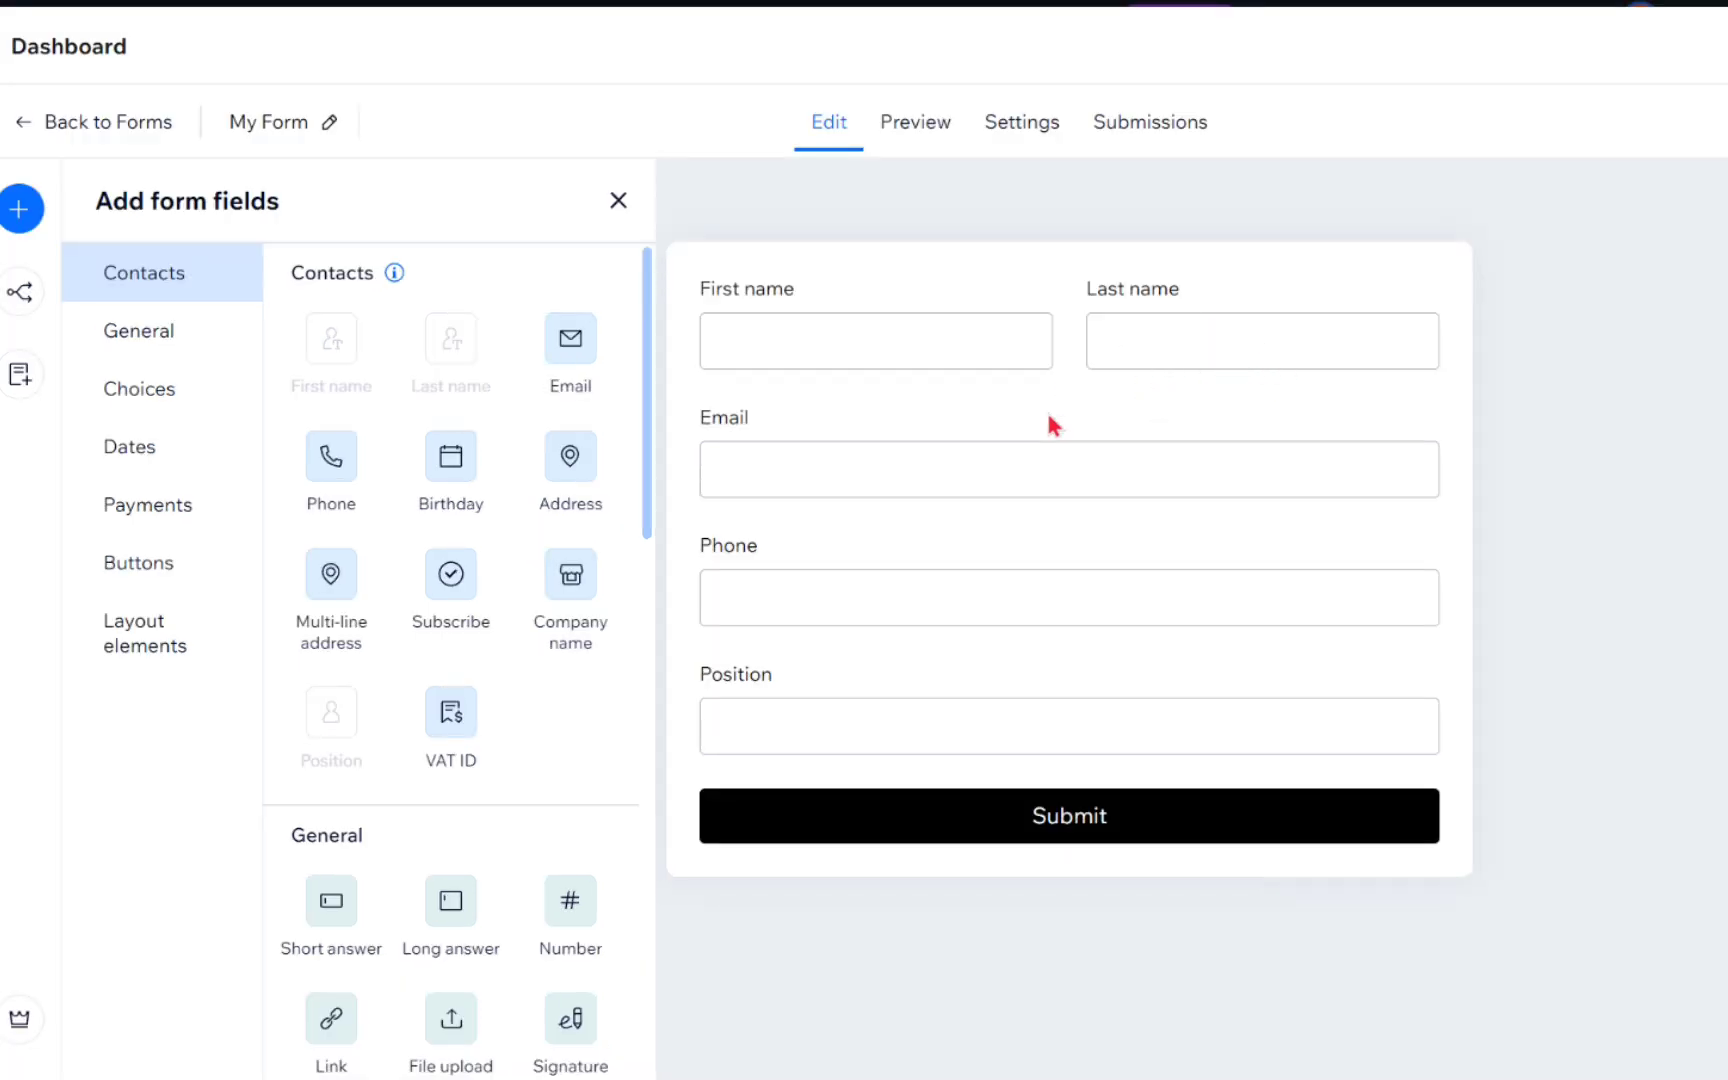
{"action": "left_click", "coordinate": [879, 476]}
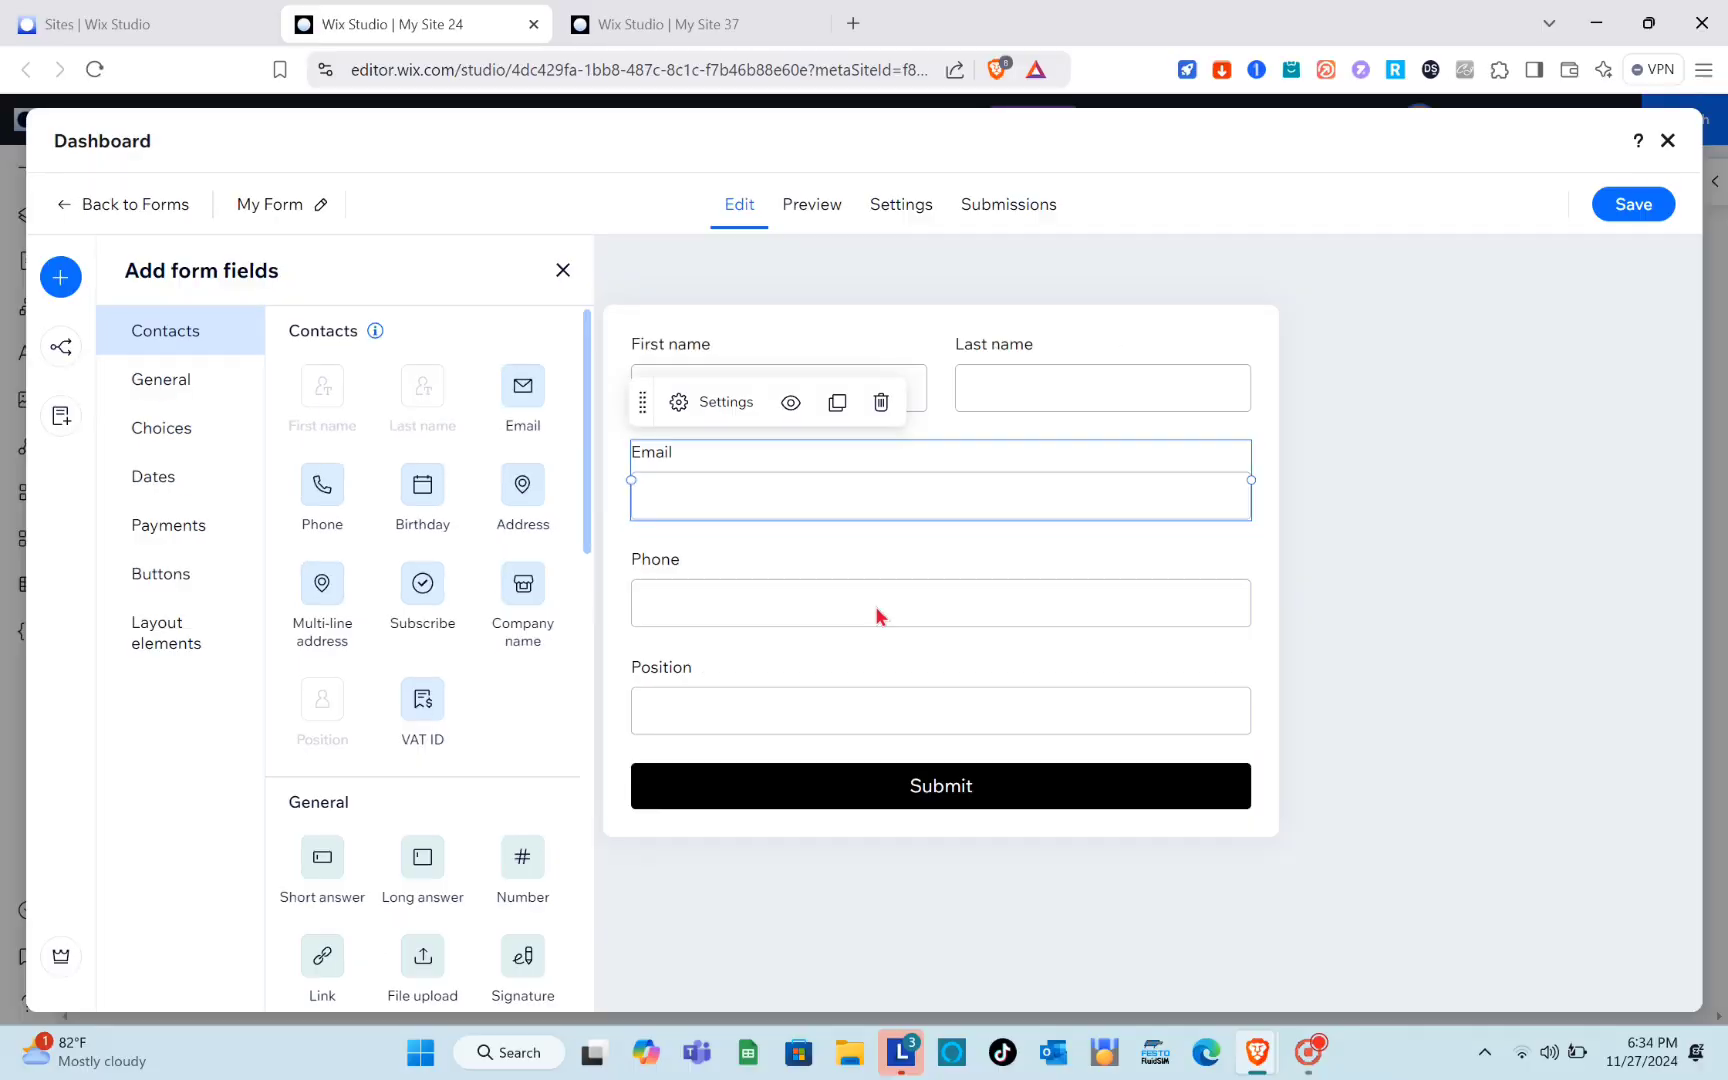
{"action": "left_click", "coordinate": [998, 612]}
{"action": "left_click", "coordinate": [905, 663]}
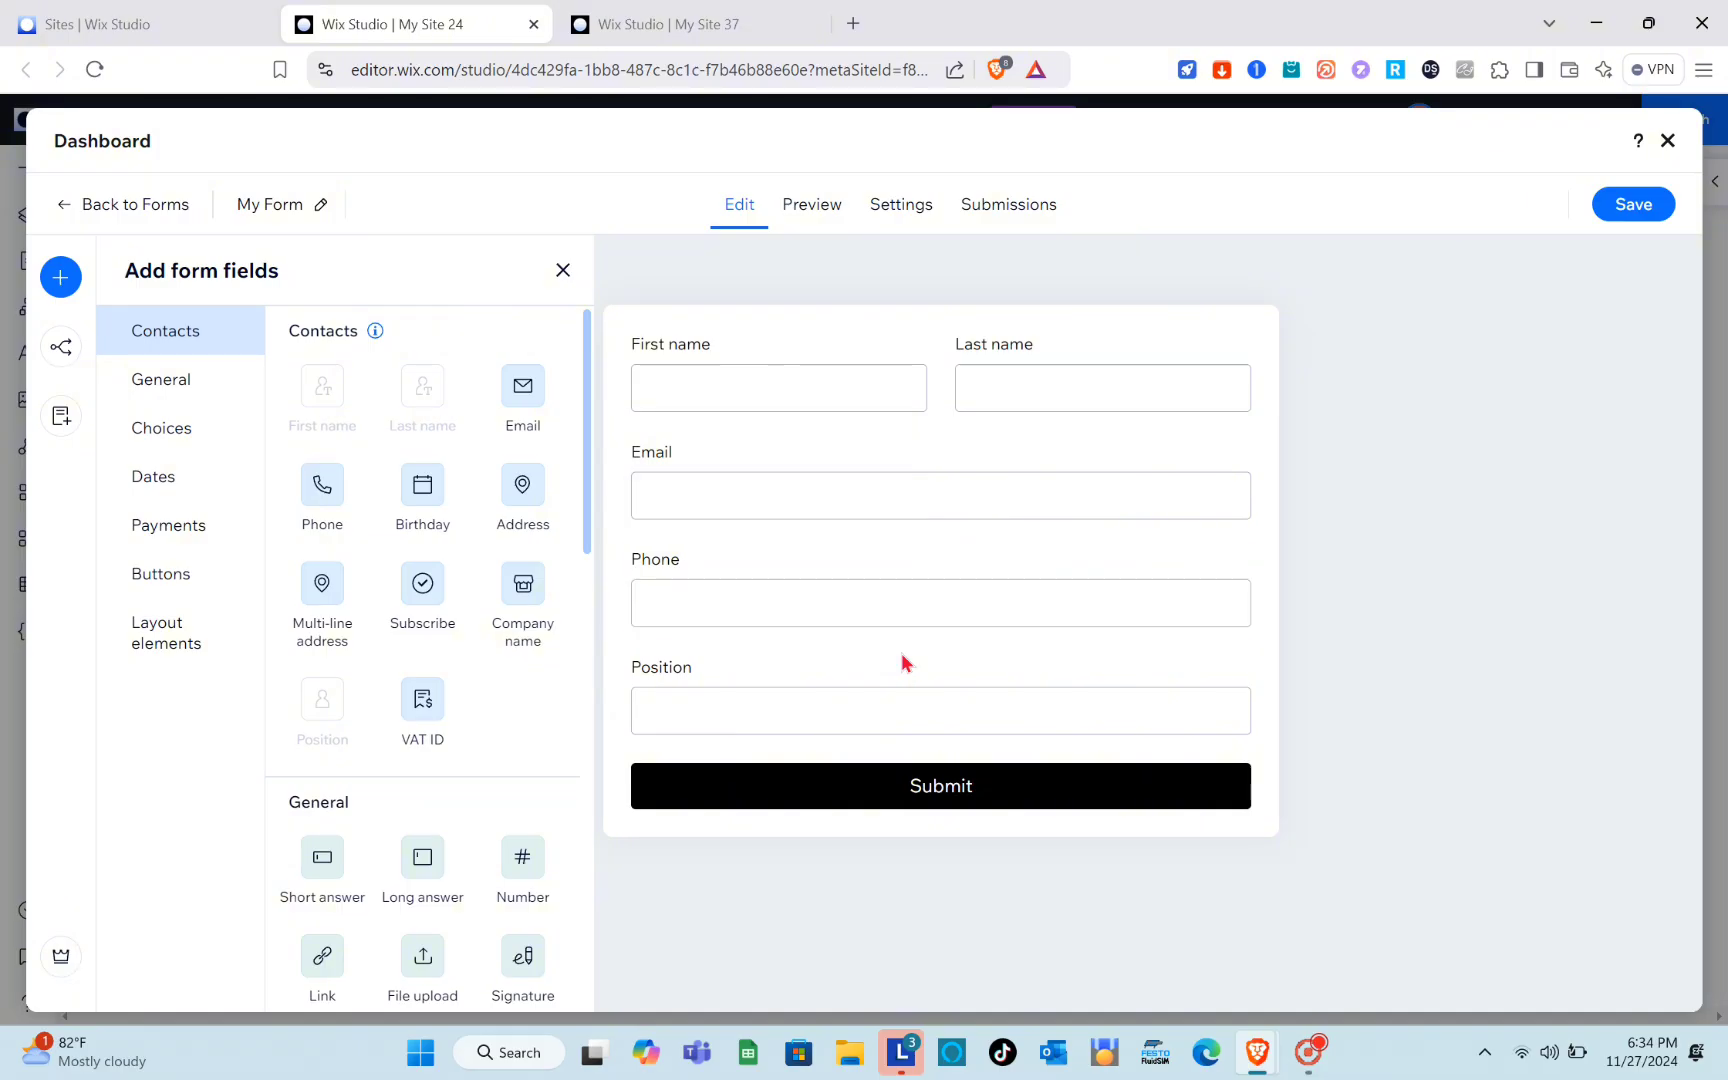
Step: Preview the form, try its First name and Phone fields, and return to editing
{"action": "left_click", "coordinate": [806, 212]}
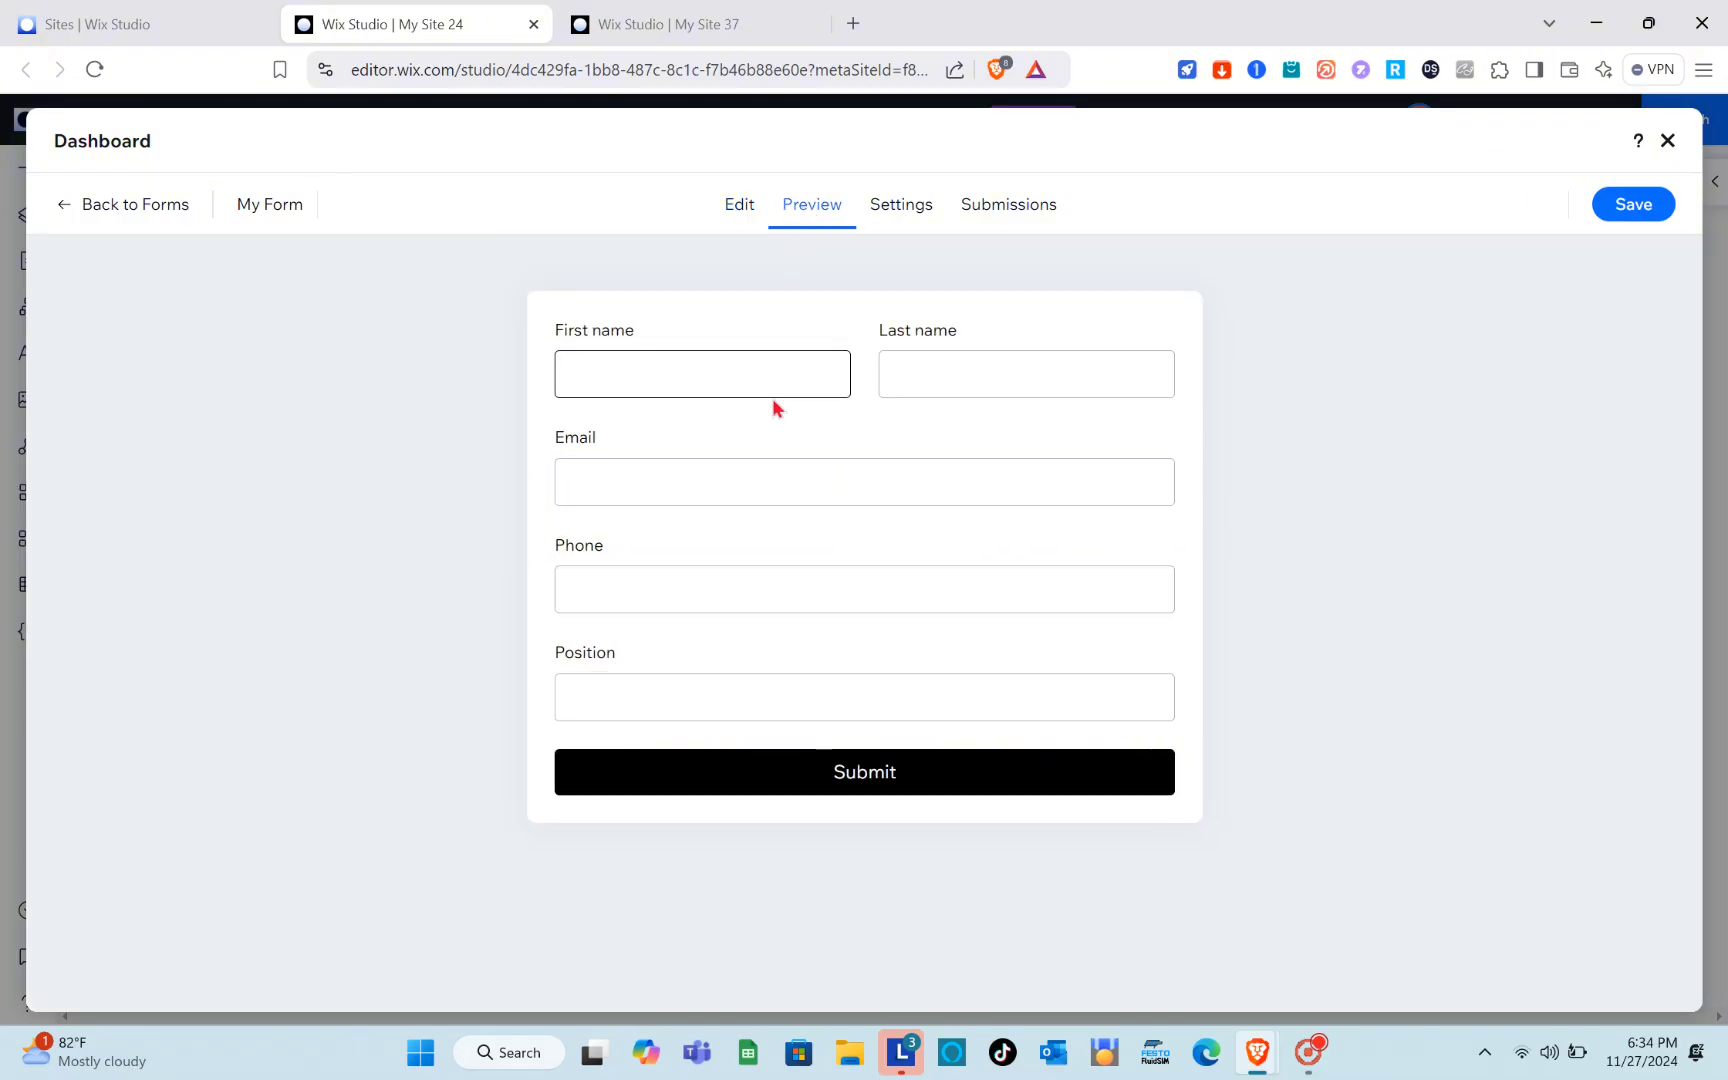
{"action": "left_click", "coordinate": [706, 375]}
{"action": "left_click", "coordinate": [693, 587]}
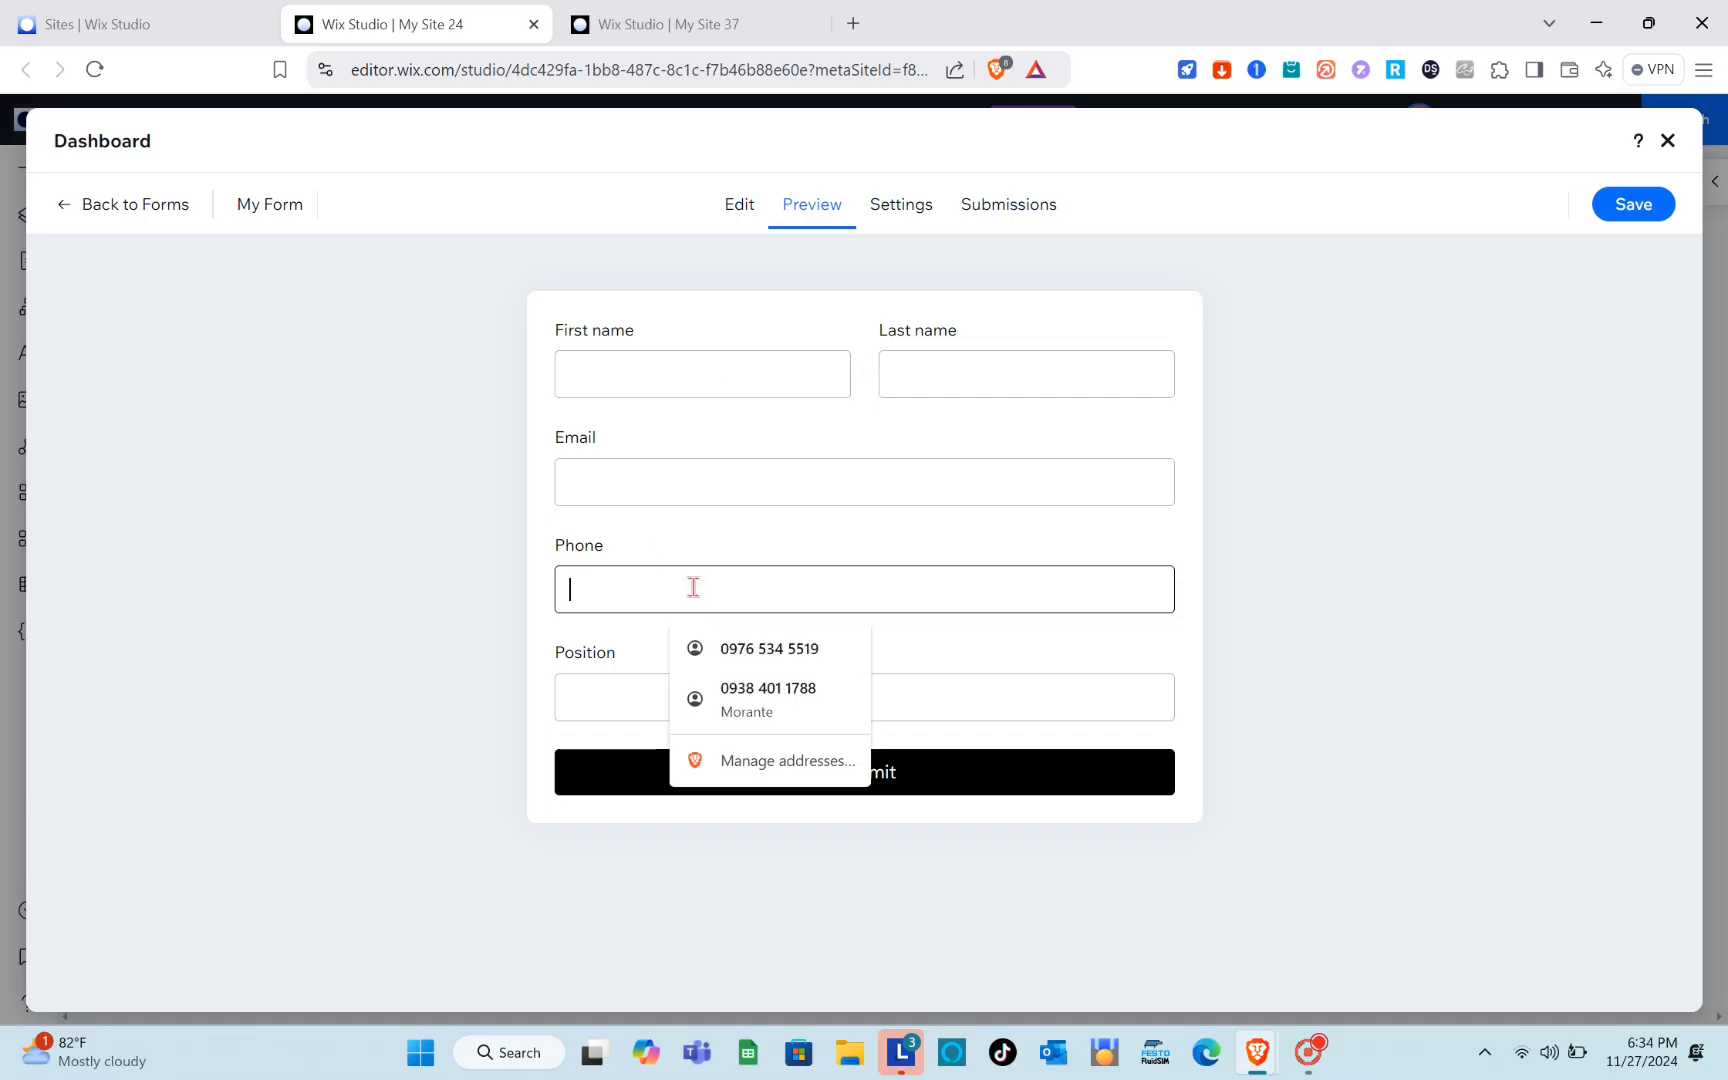
{"action": "left_click", "coordinate": [983, 650]}
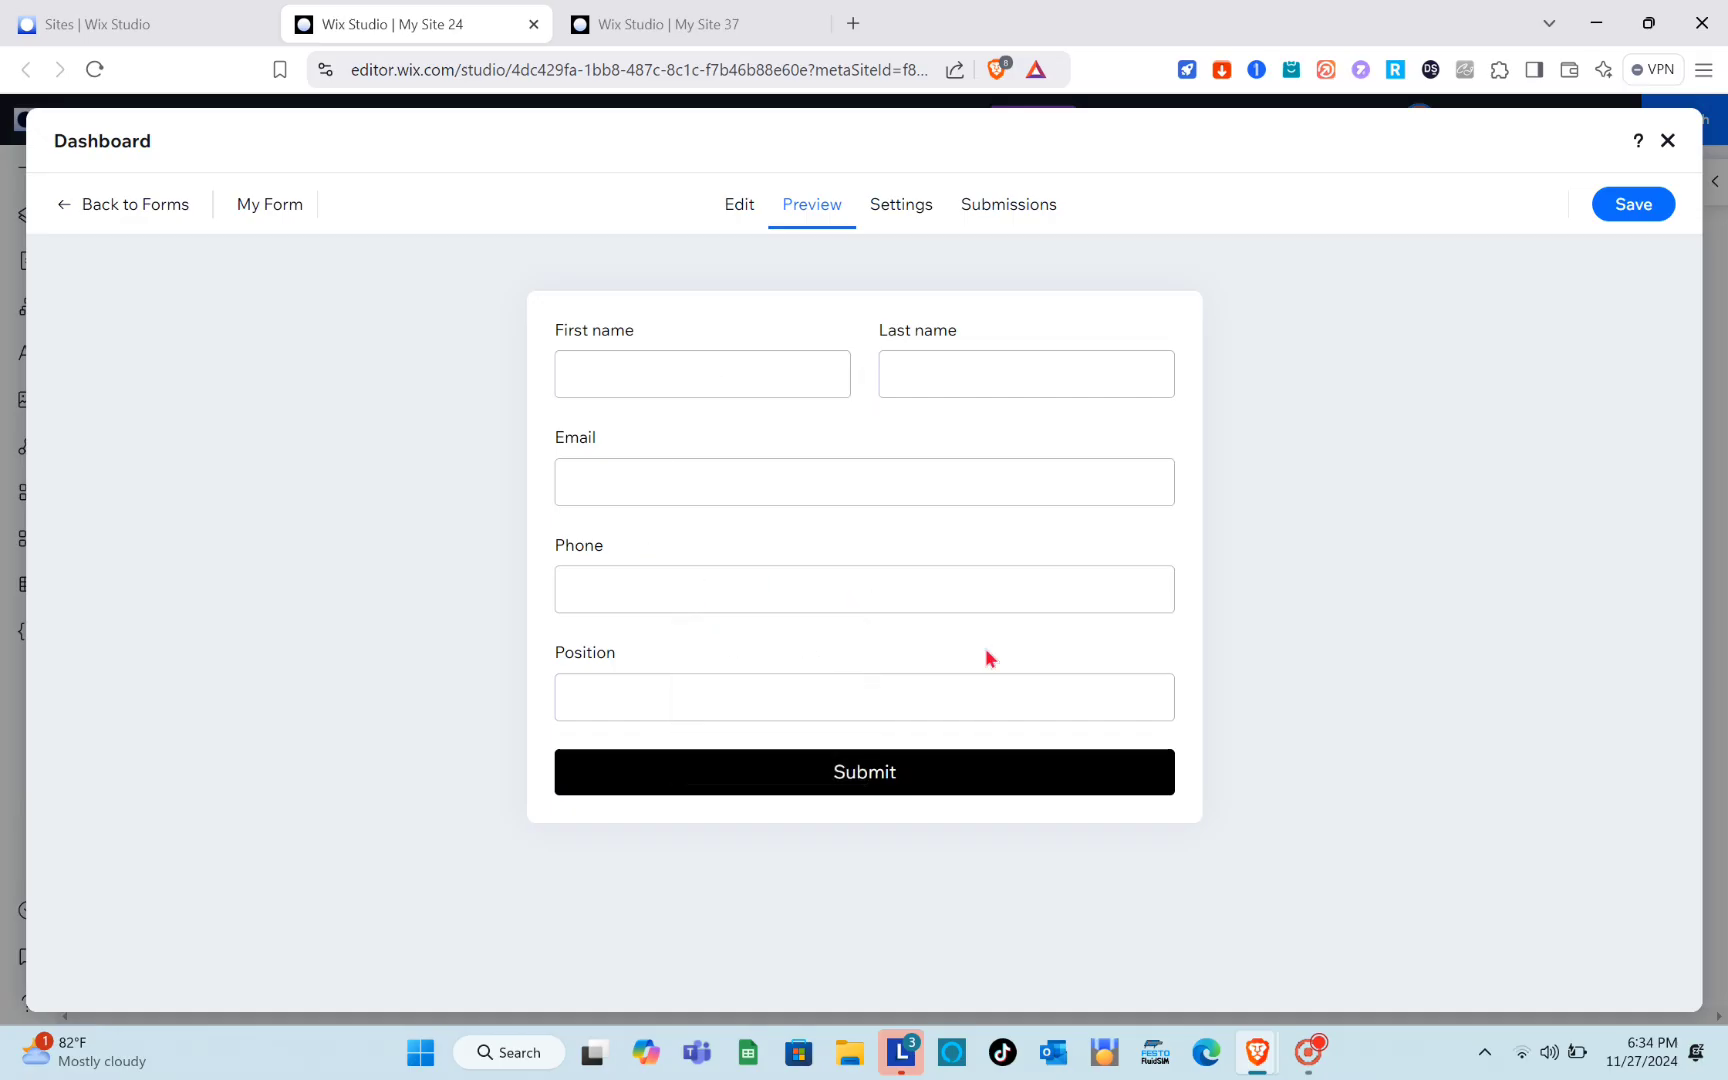
{"action": "left_click", "coordinate": [740, 212]}
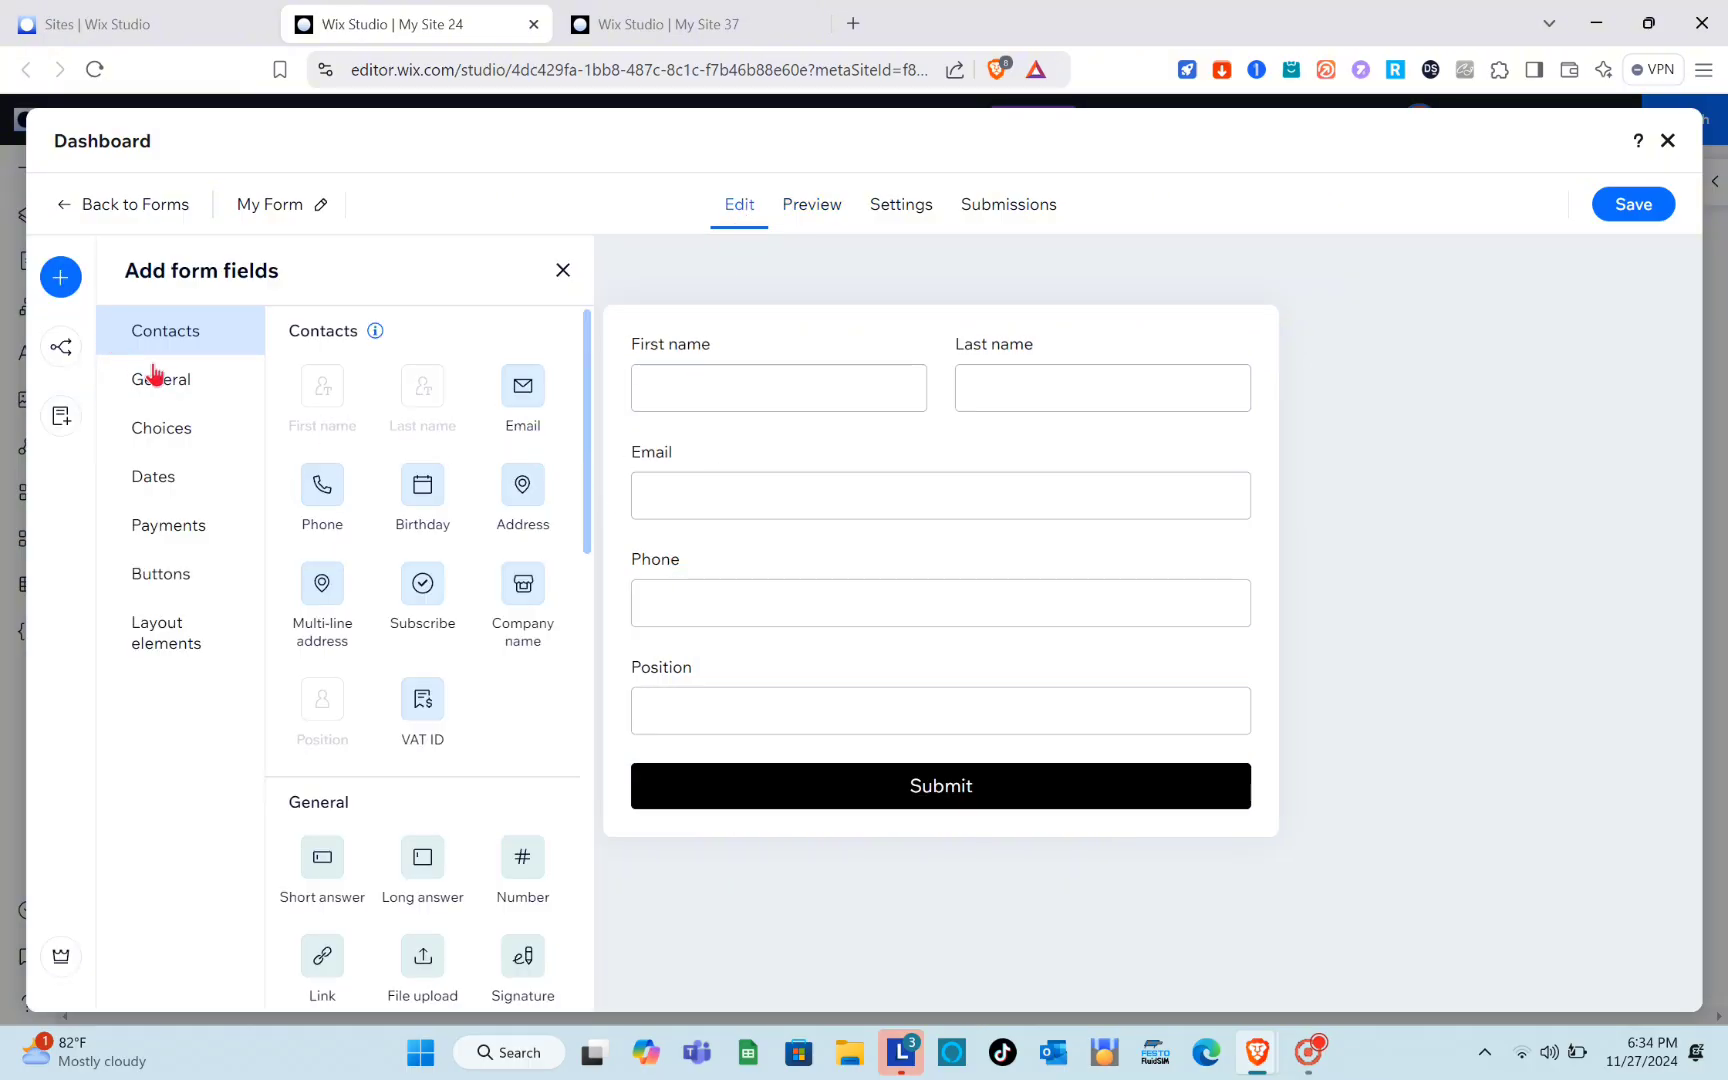
Step: Examine the available form fields under General, Choices, Dates, Payments, Buttons and Layout elements
{"action": "left_click", "coordinate": [165, 378]}
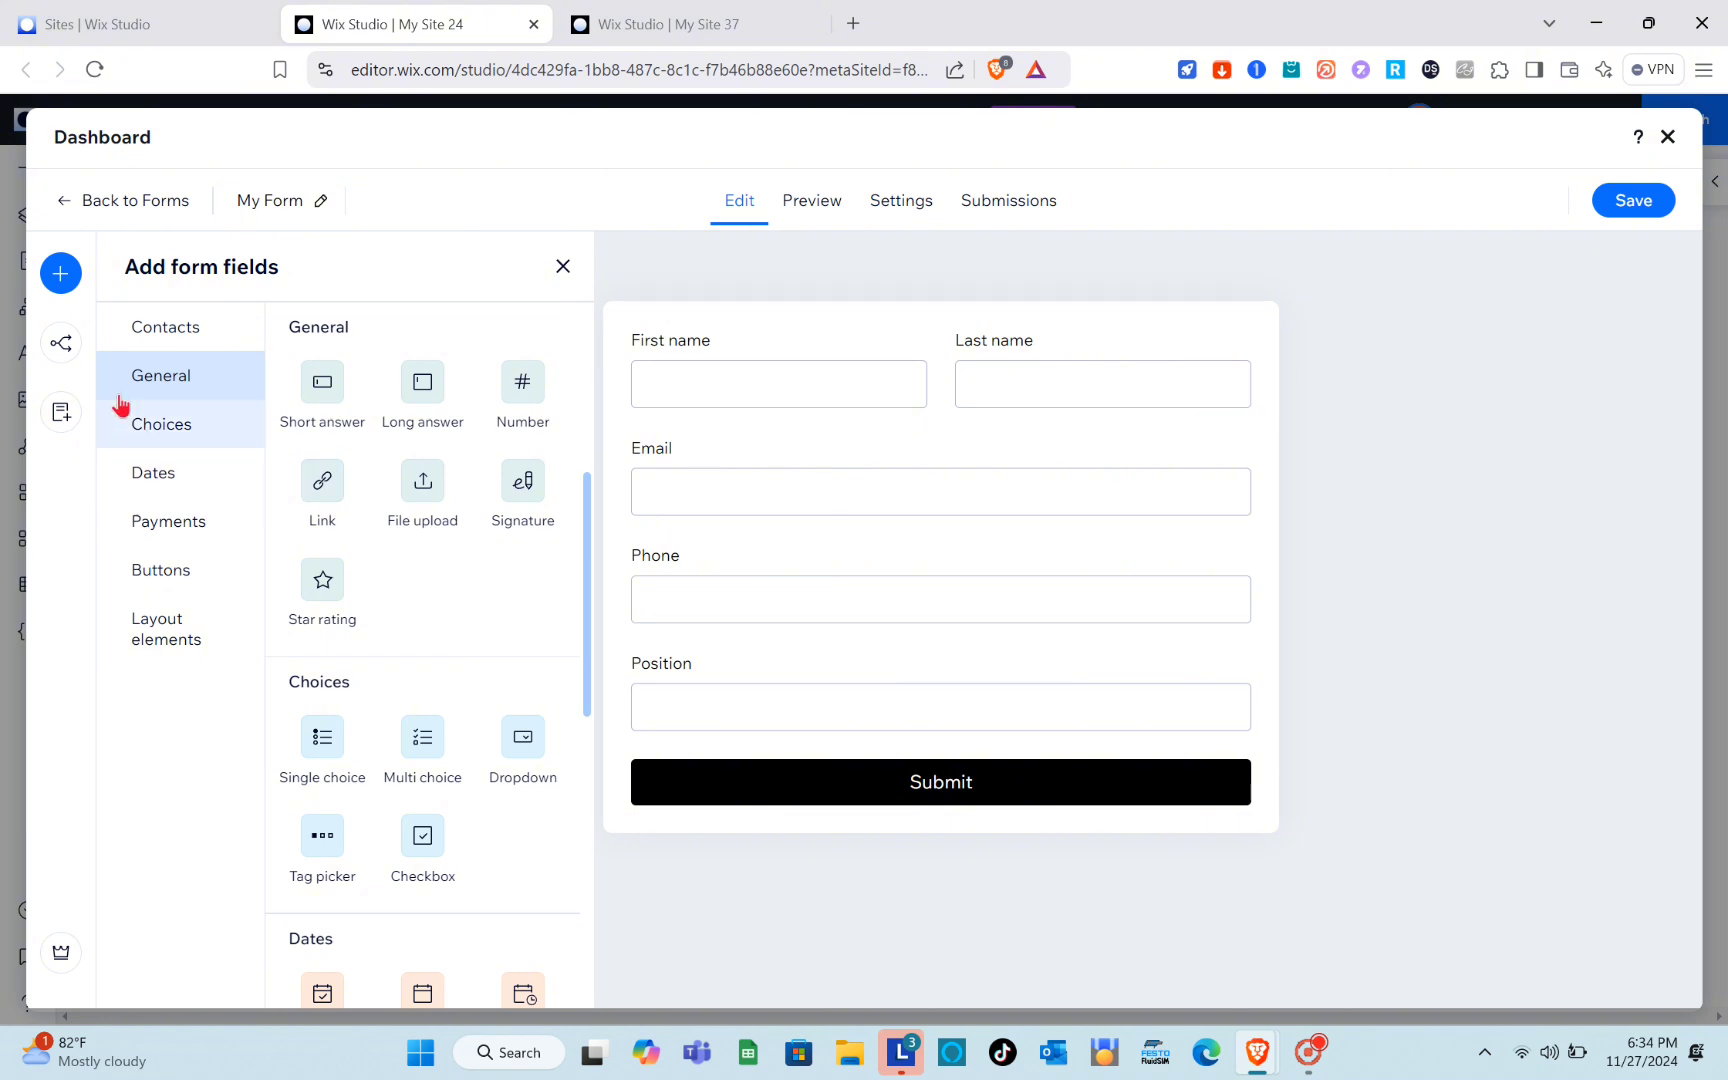
{"action": "left_click", "coordinate": [206, 441]}
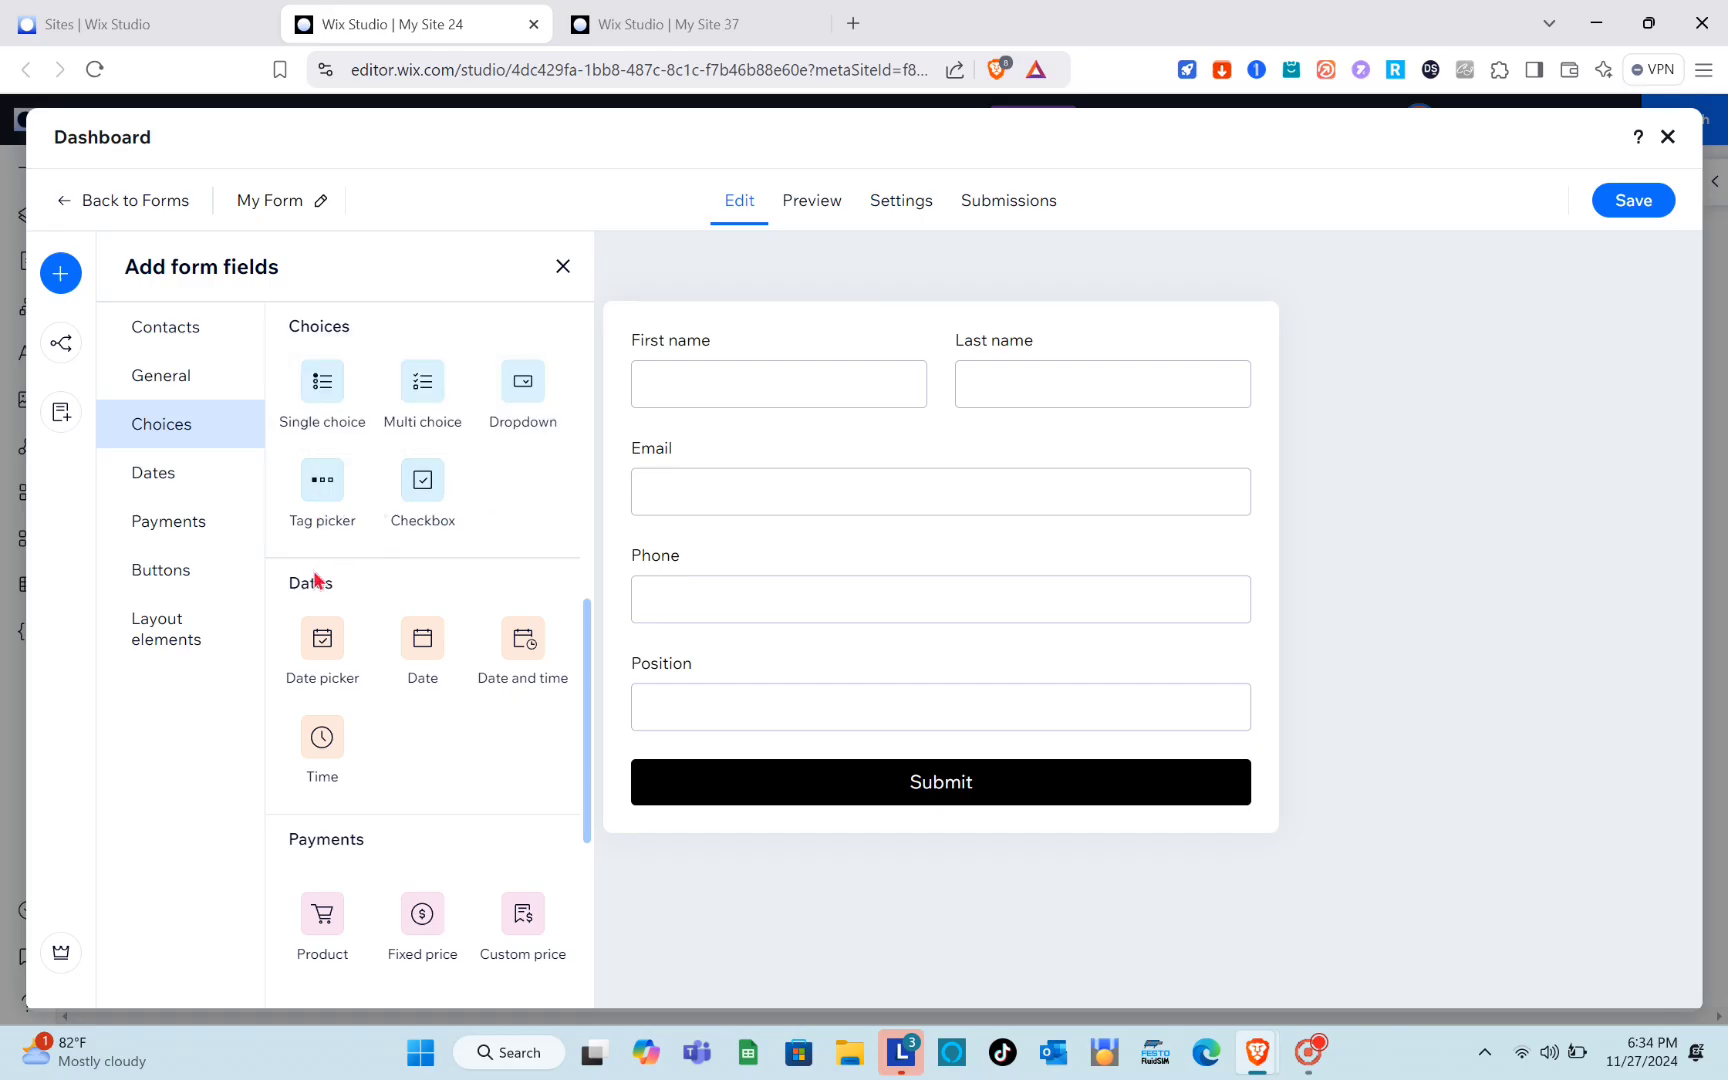
{"action": "left_click", "coordinate": [211, 499]}
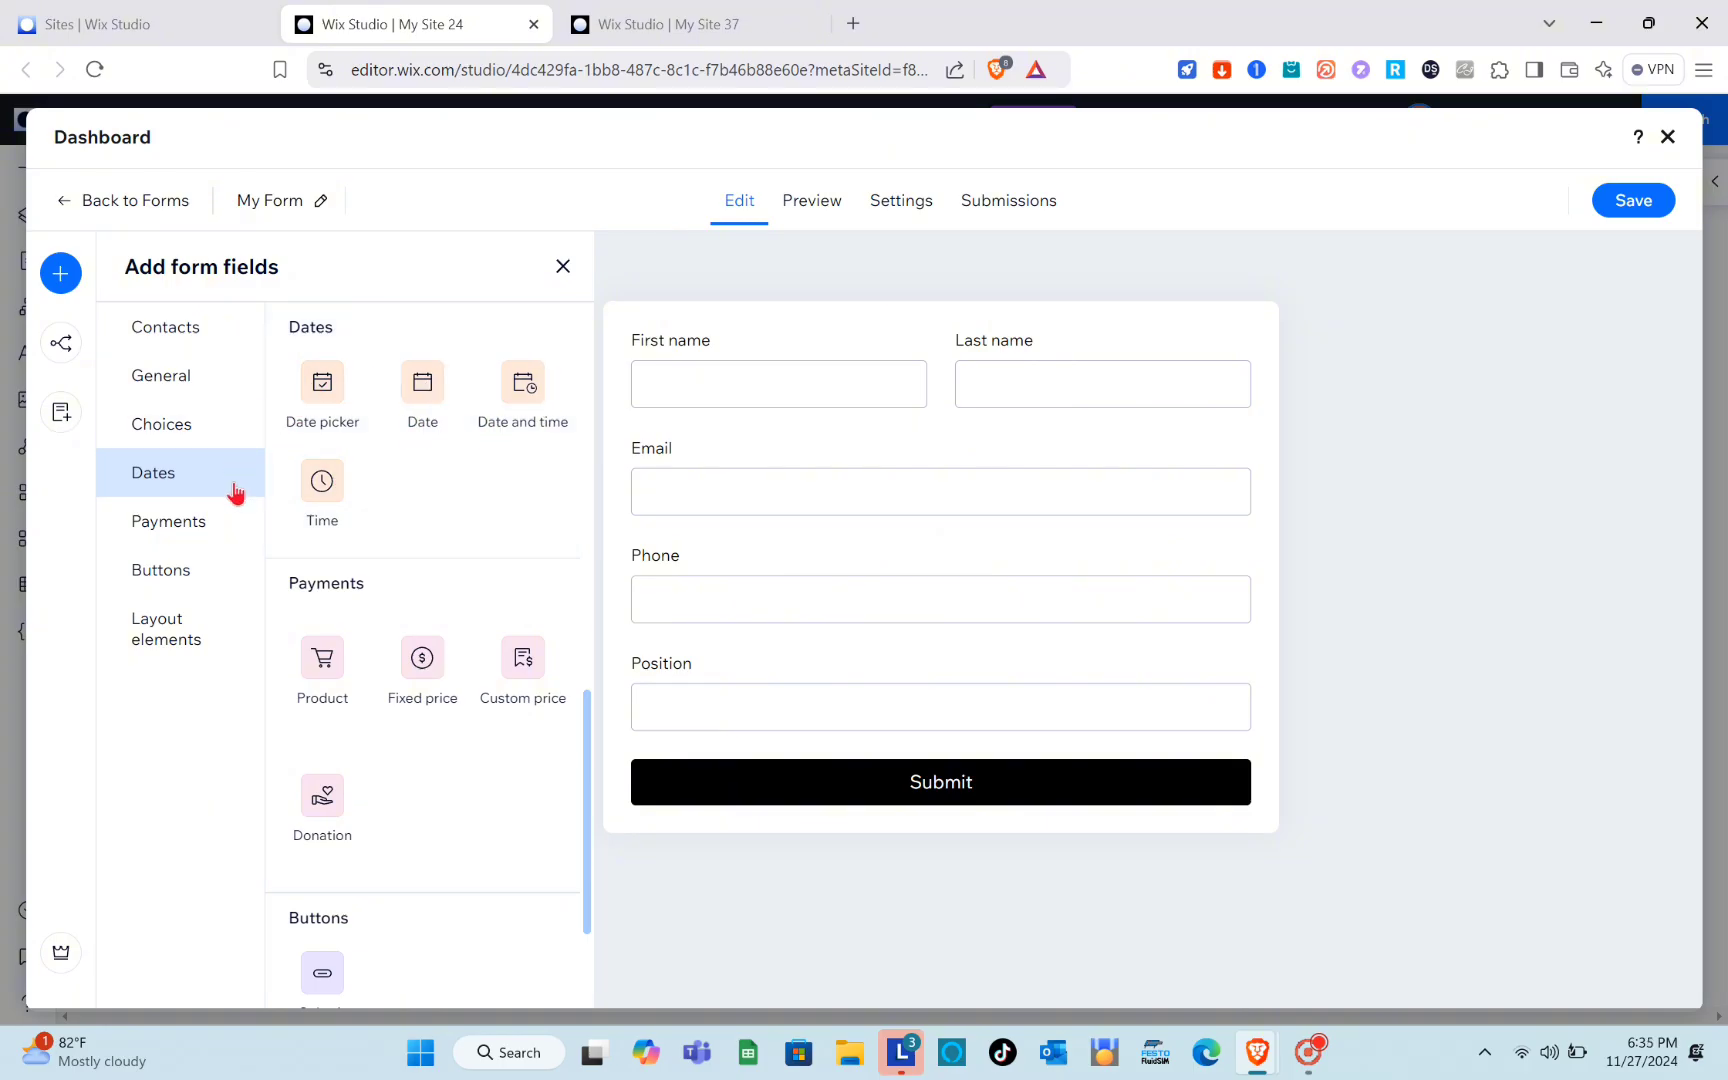
{"action": "left_click", "coordinate": [156, 521]}
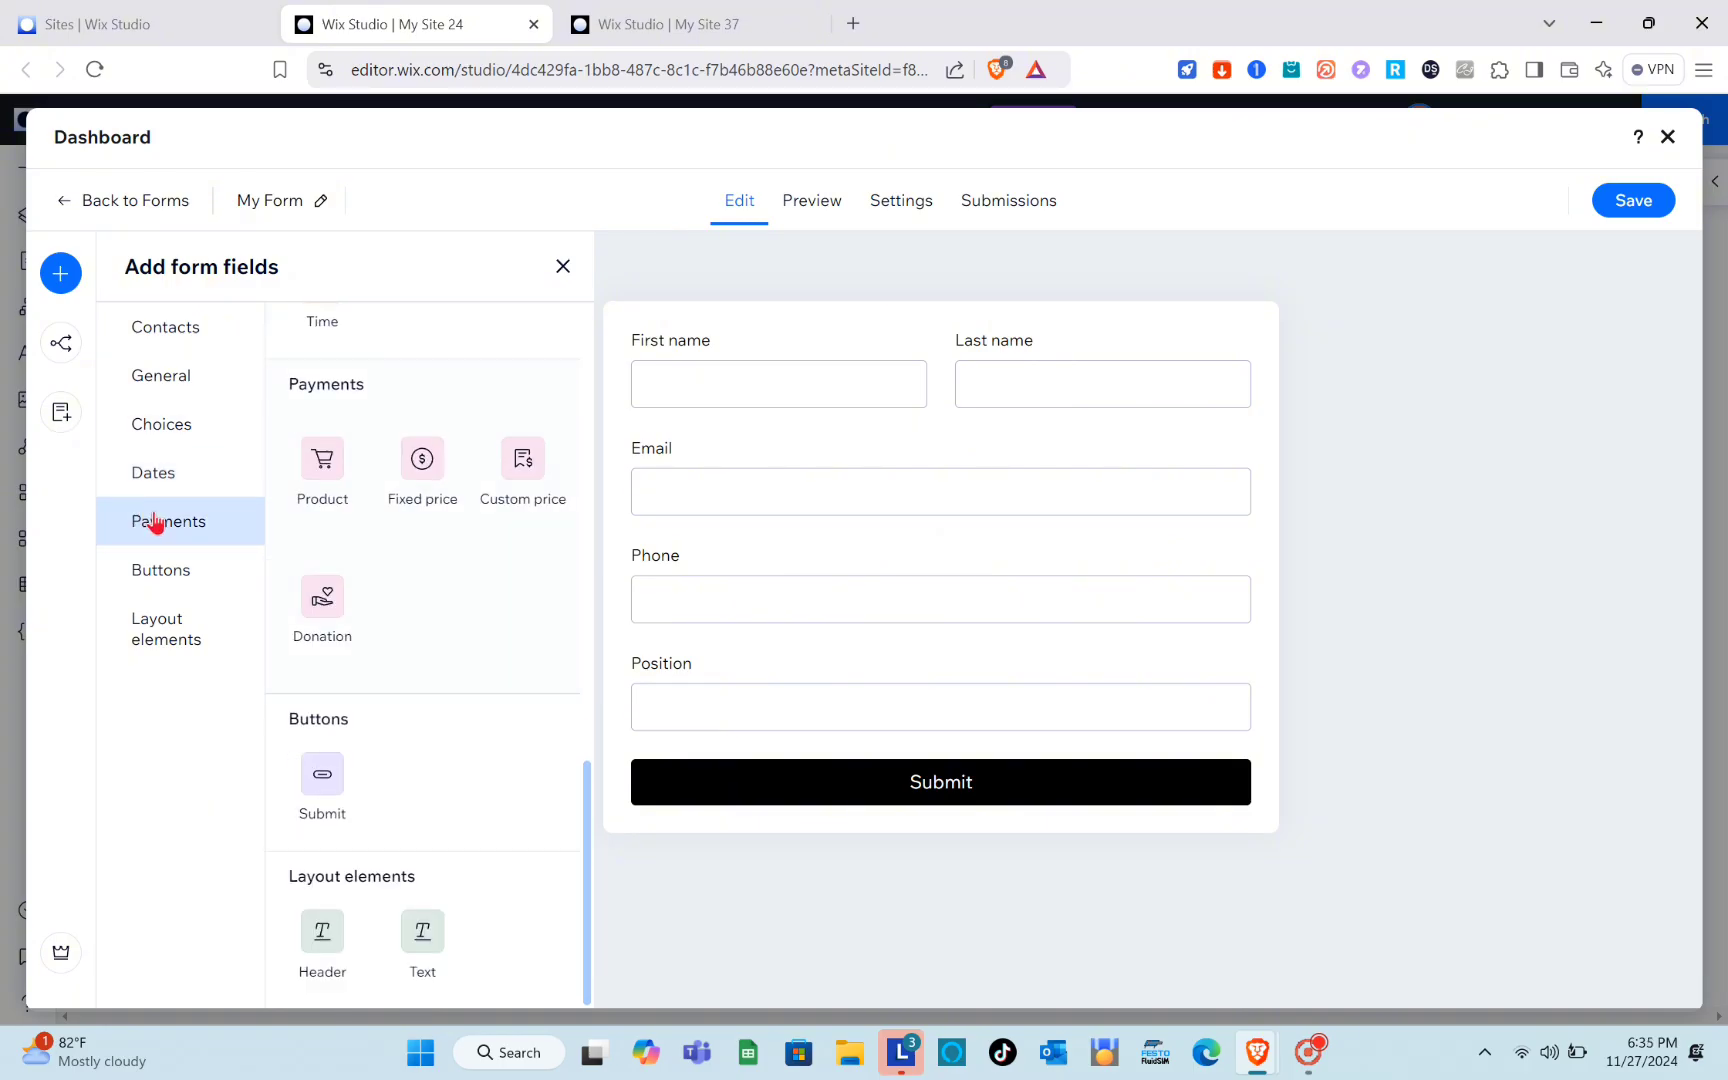
{"action": "left_click", "coordinate": [169, 562]}
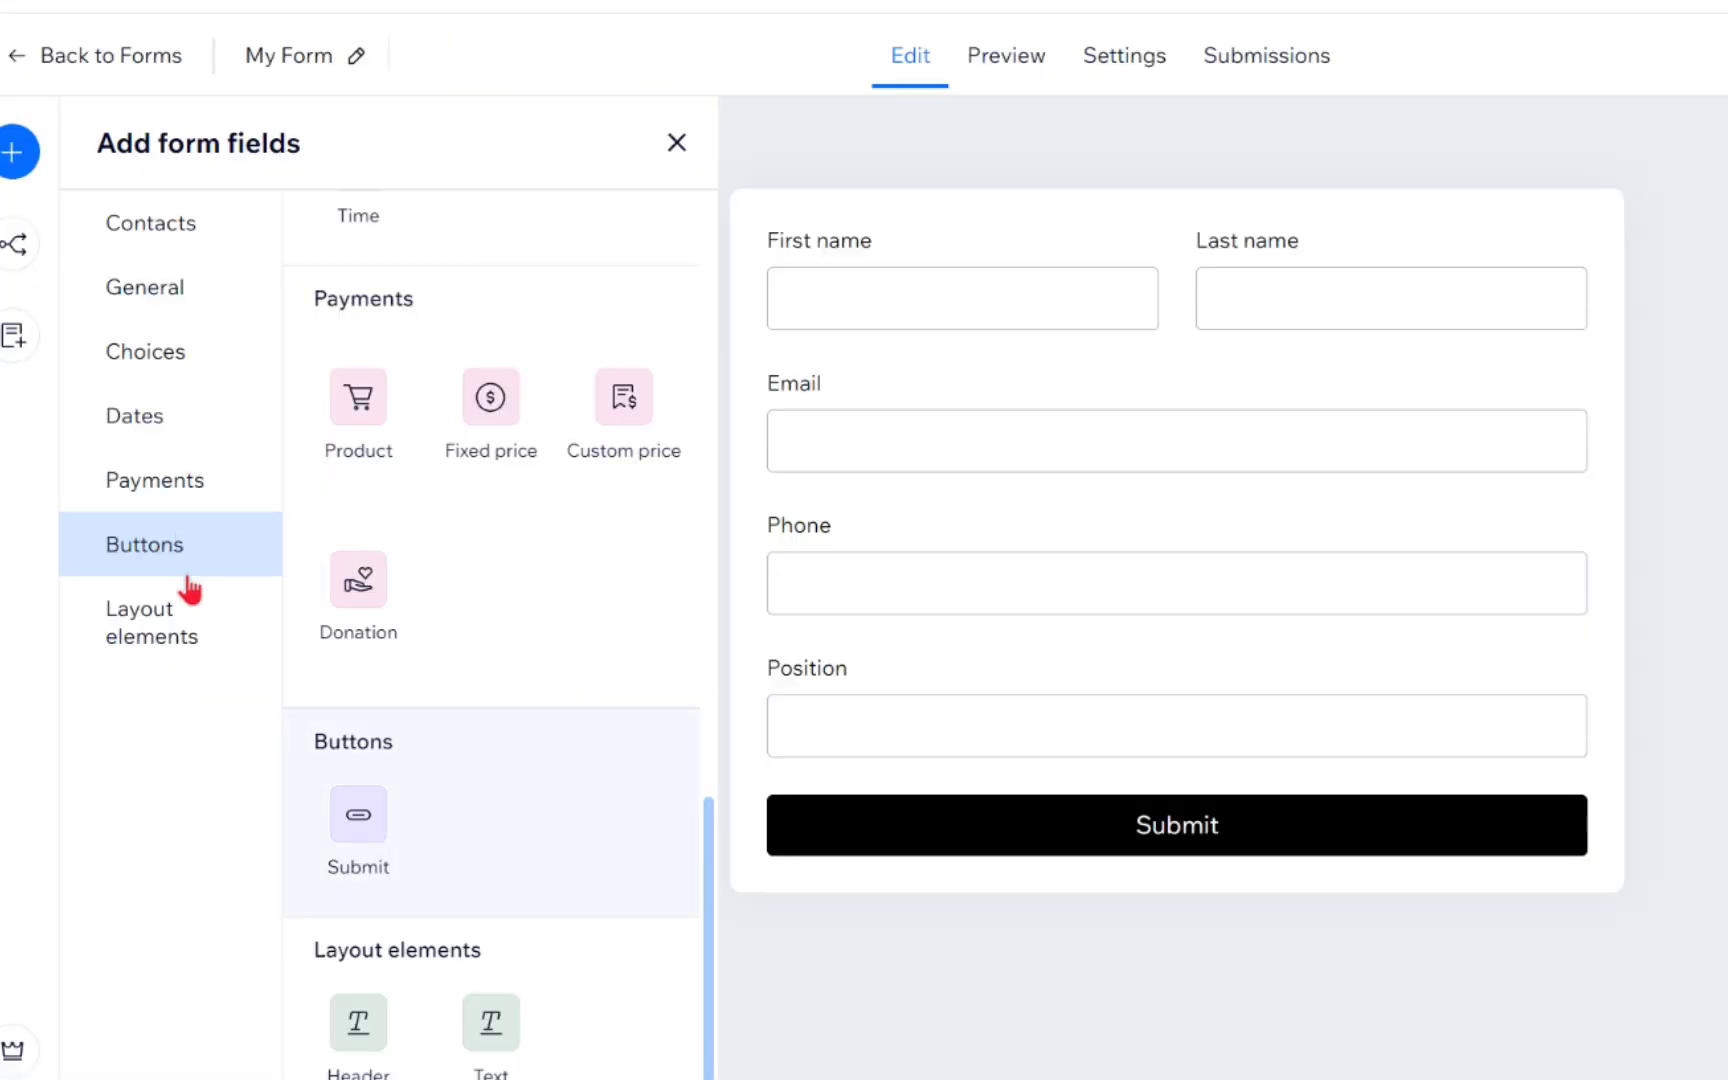
{"action": "left_click", "coordinate": [168, 616]}
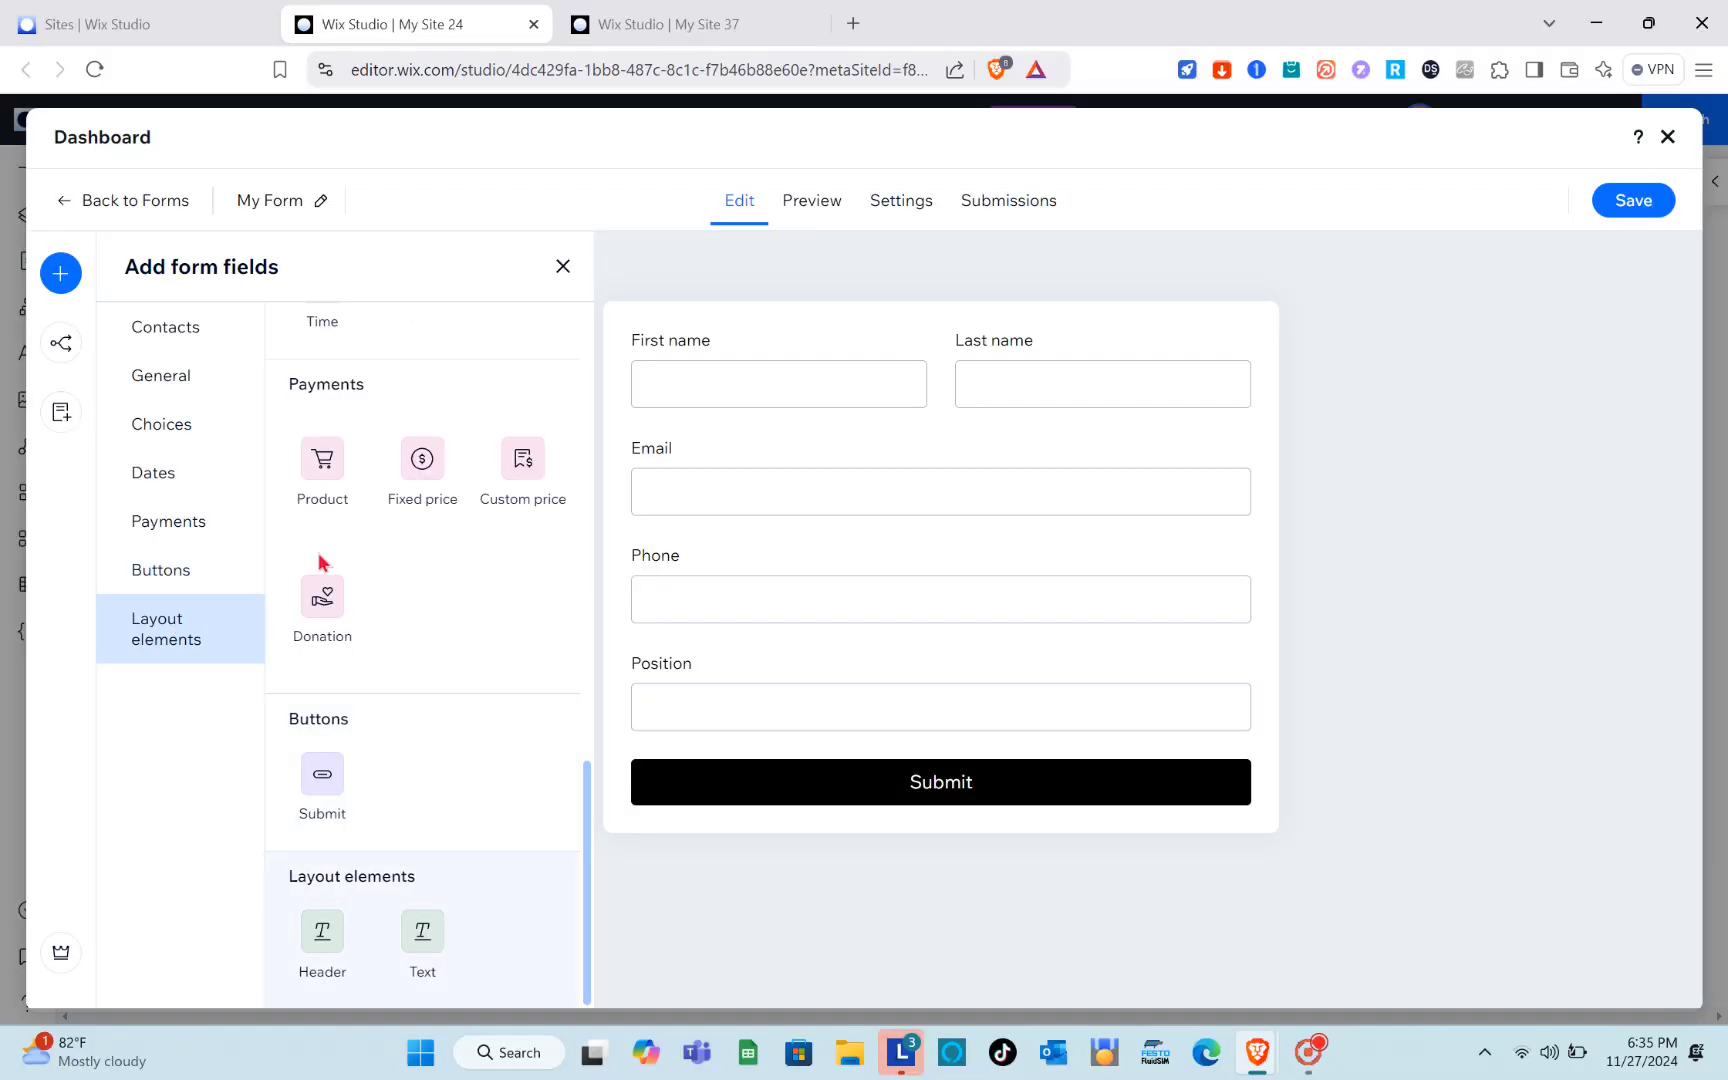
{"action": "scroll", "coordinate": [372, 595], "scroll_direction": "up", "scroll_amount": 15}
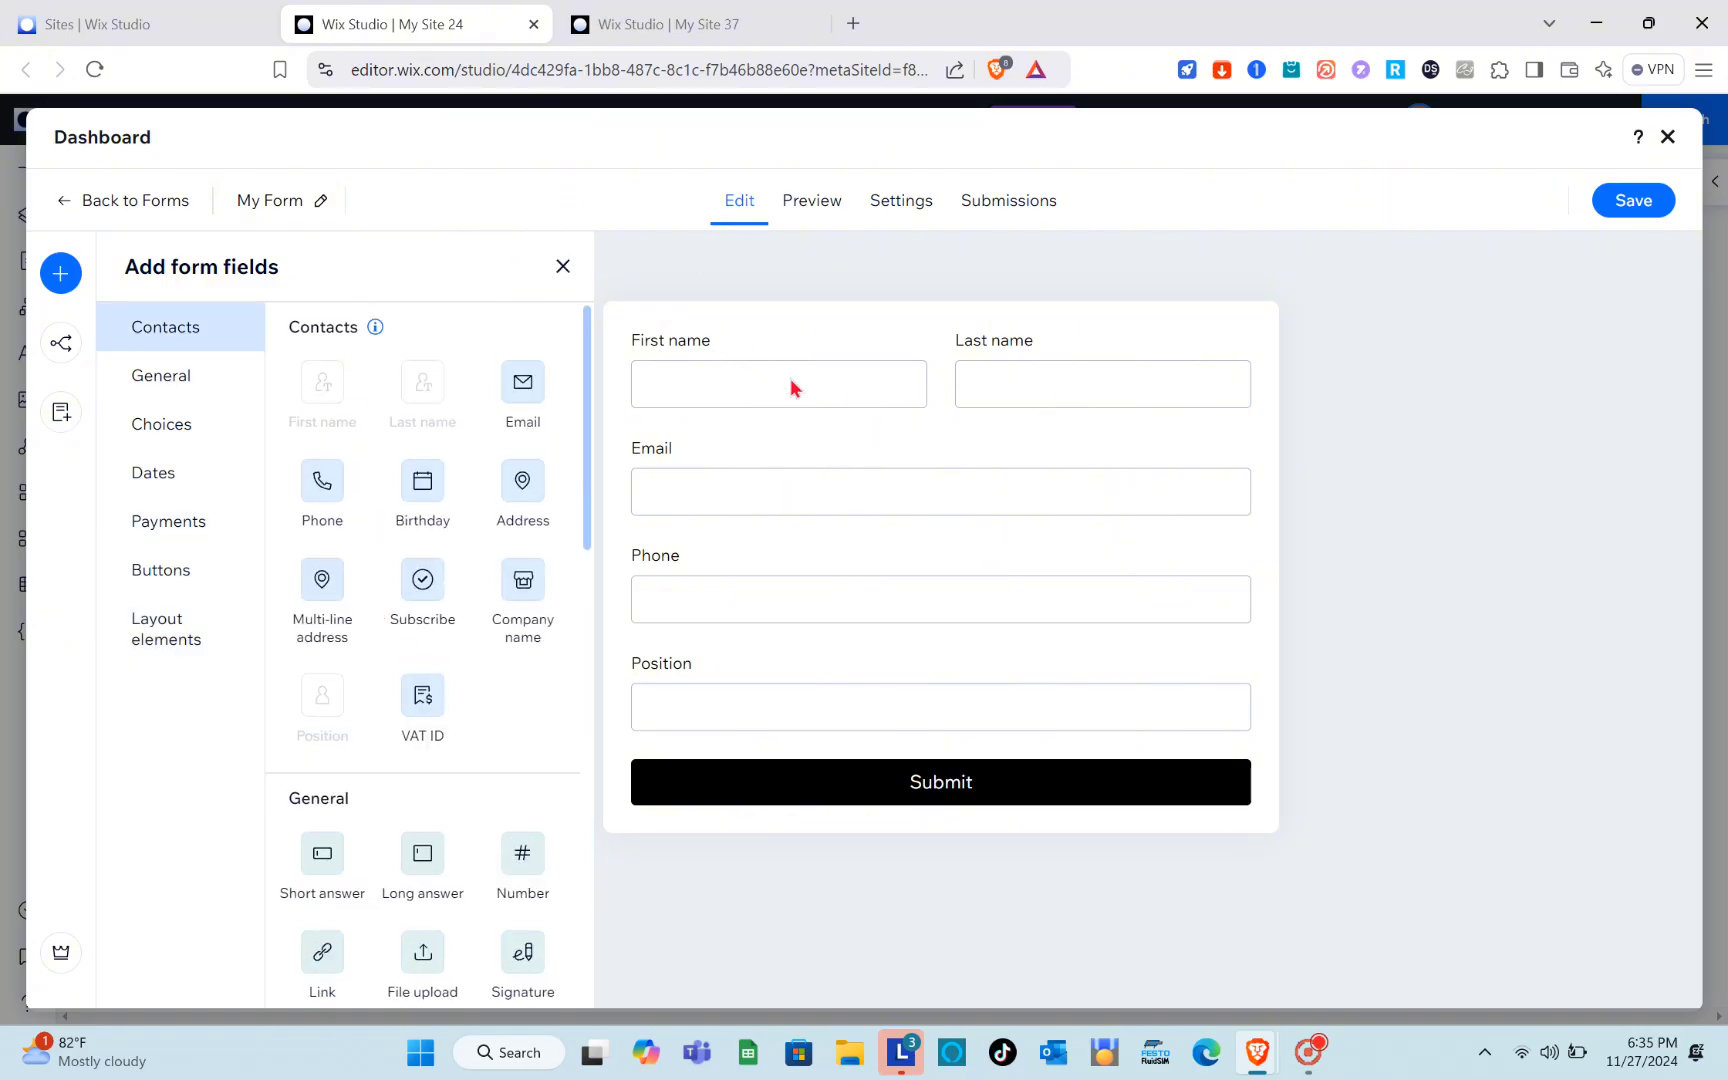
Step: Rename the form as Contact Form in its general settings
{"action": "left_click", "coordinate": [310, 203]}
{"action": "left_click", "coordinate": [532, 401]}
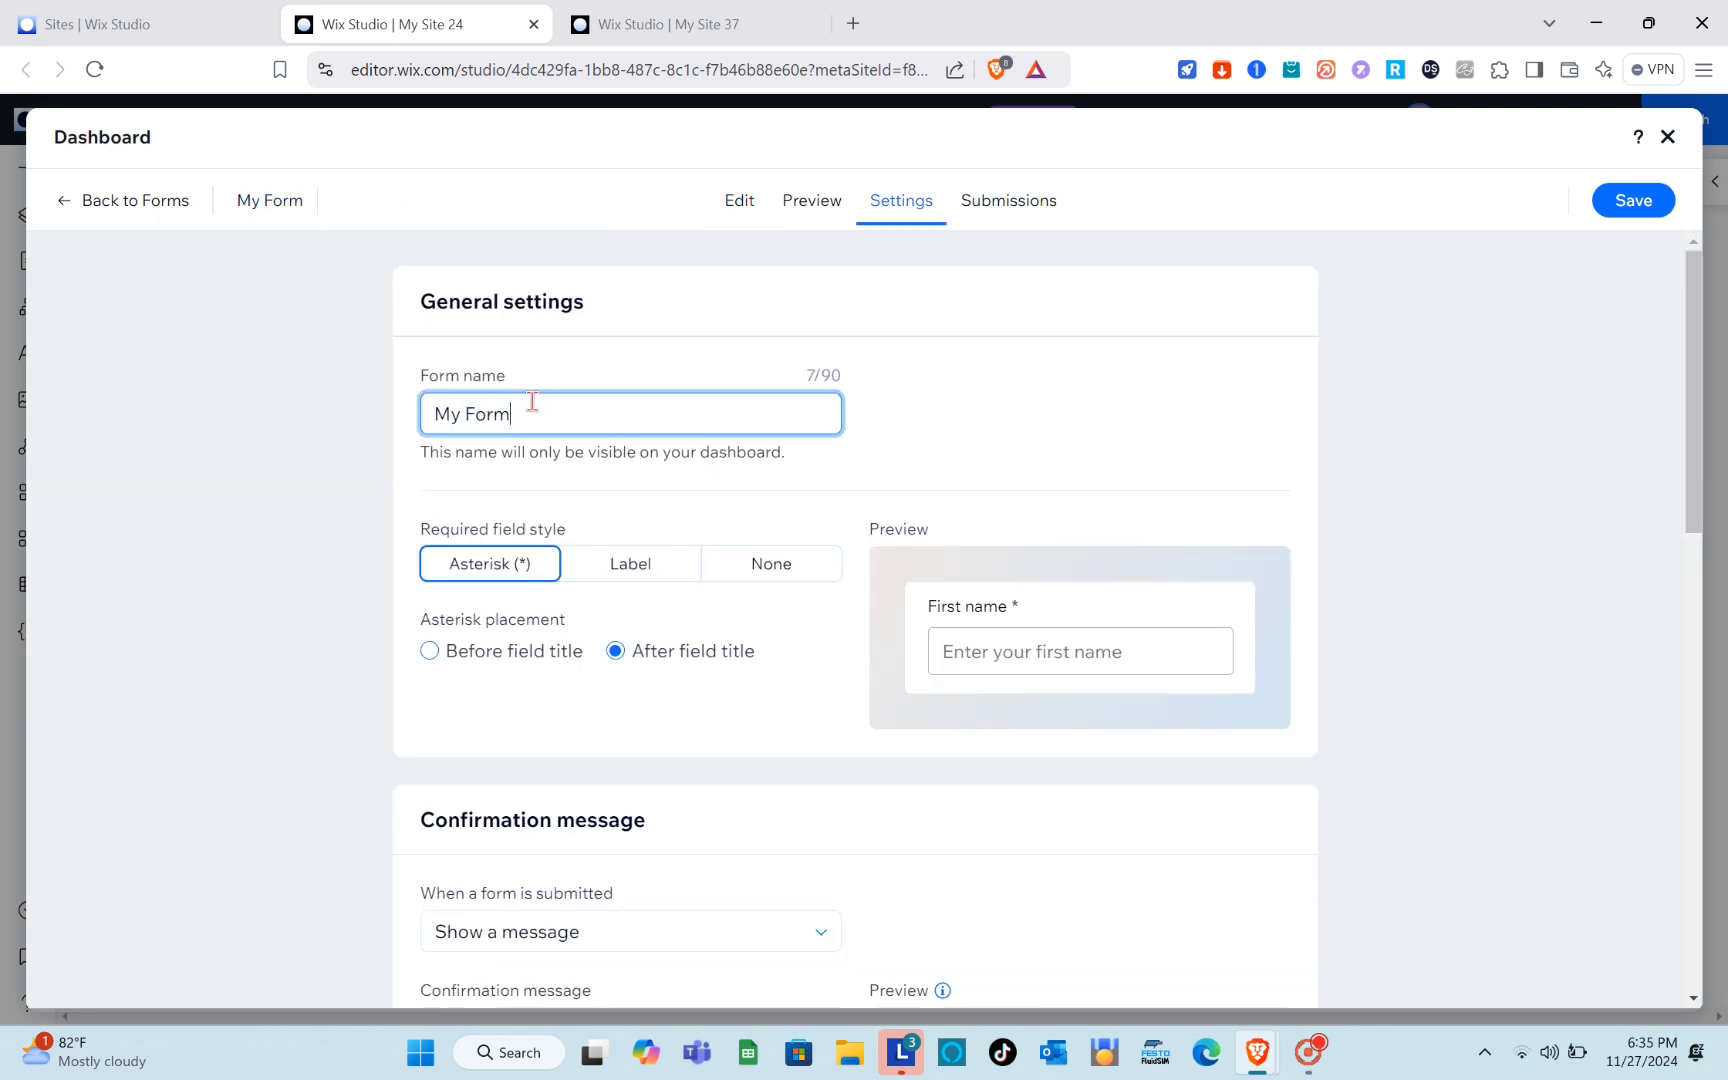
{"action": "key", "text": "BackSpace"}
{"action": "key", "text": "BackSpace"}
{"action": "key", "text": "BackSpace"}
{"action": "key", "text": "BackSpace"}
{"action": "key", "text": "BackSpace"}
{"action": "key", "text": "BackSpace"}
{"action": "key", "text": "Caps_Lock"}
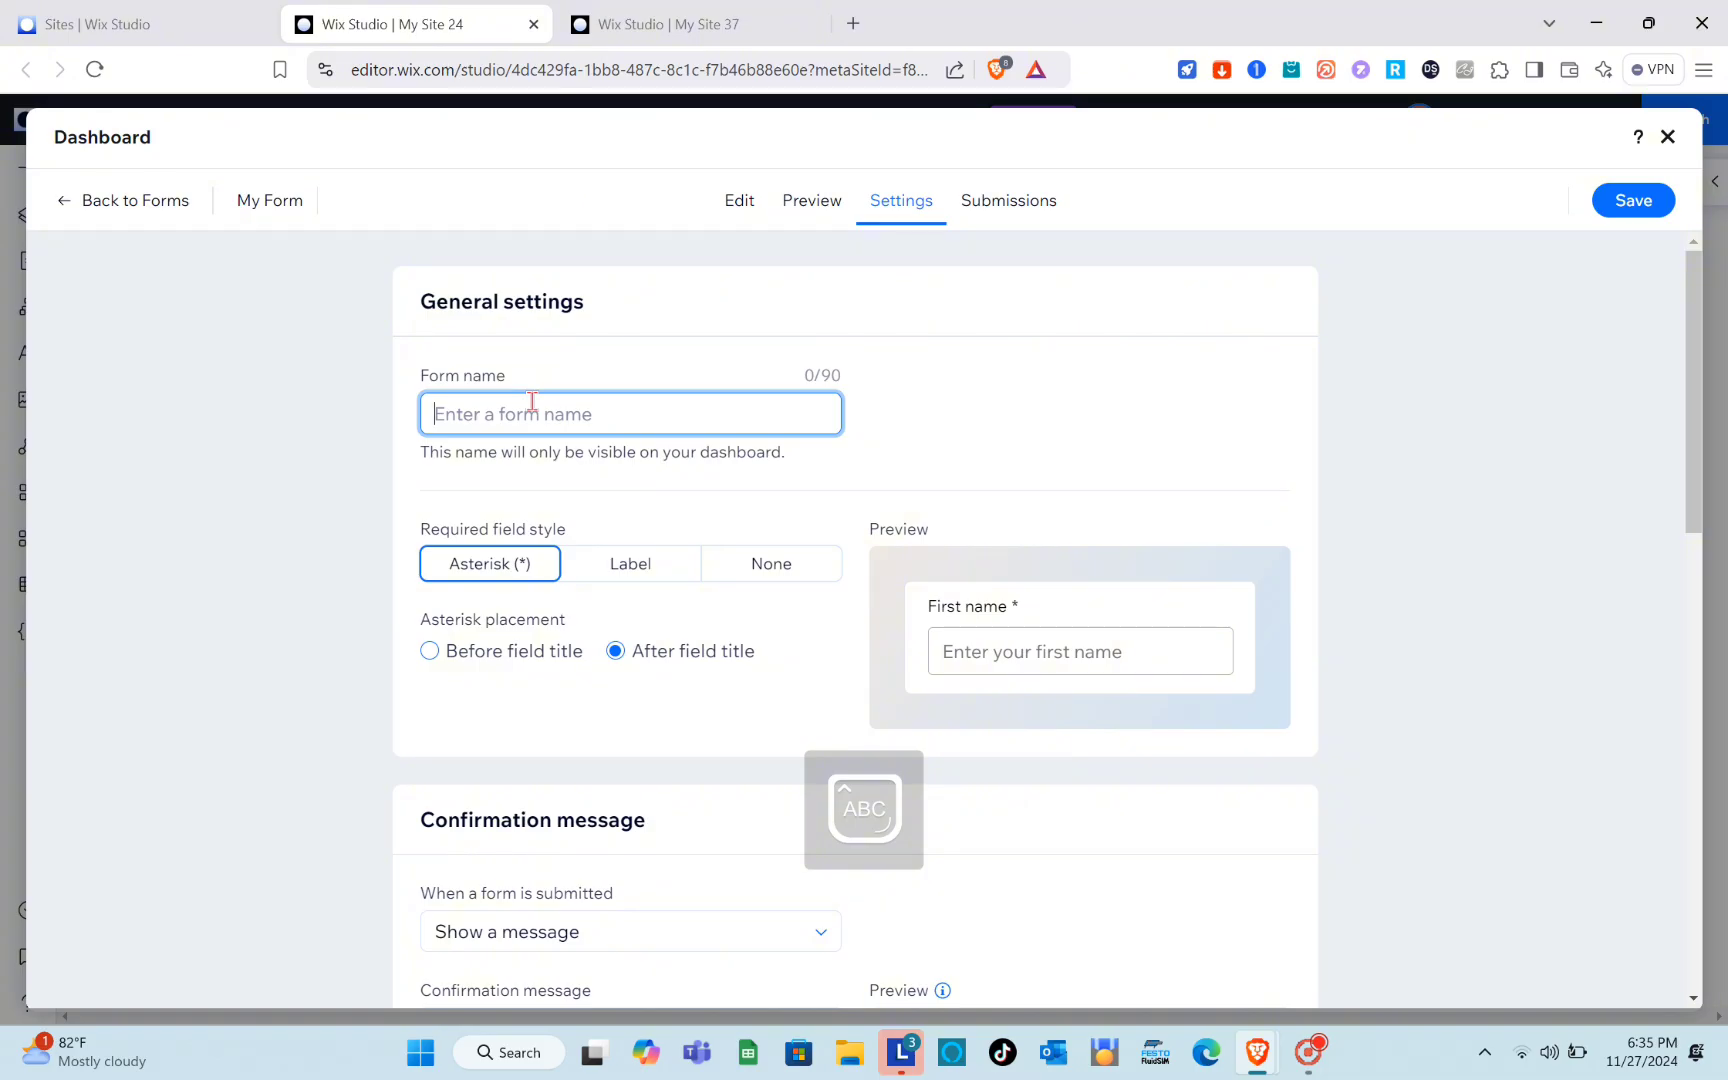
{"action": "type", "text": "C"}
{"action": "key", "text": "Caps_Lock"}
{"action": "type", "text": "ontact F"}
{"action": "key", "text": "Caps_Lock"}
Step: Review the form's confirmation message, payment and spam filter settings, and save and close the form
{"action": "scroll", "coordinate": [966, 416], "scroll_direction": "down", "scroll_amount": 2}
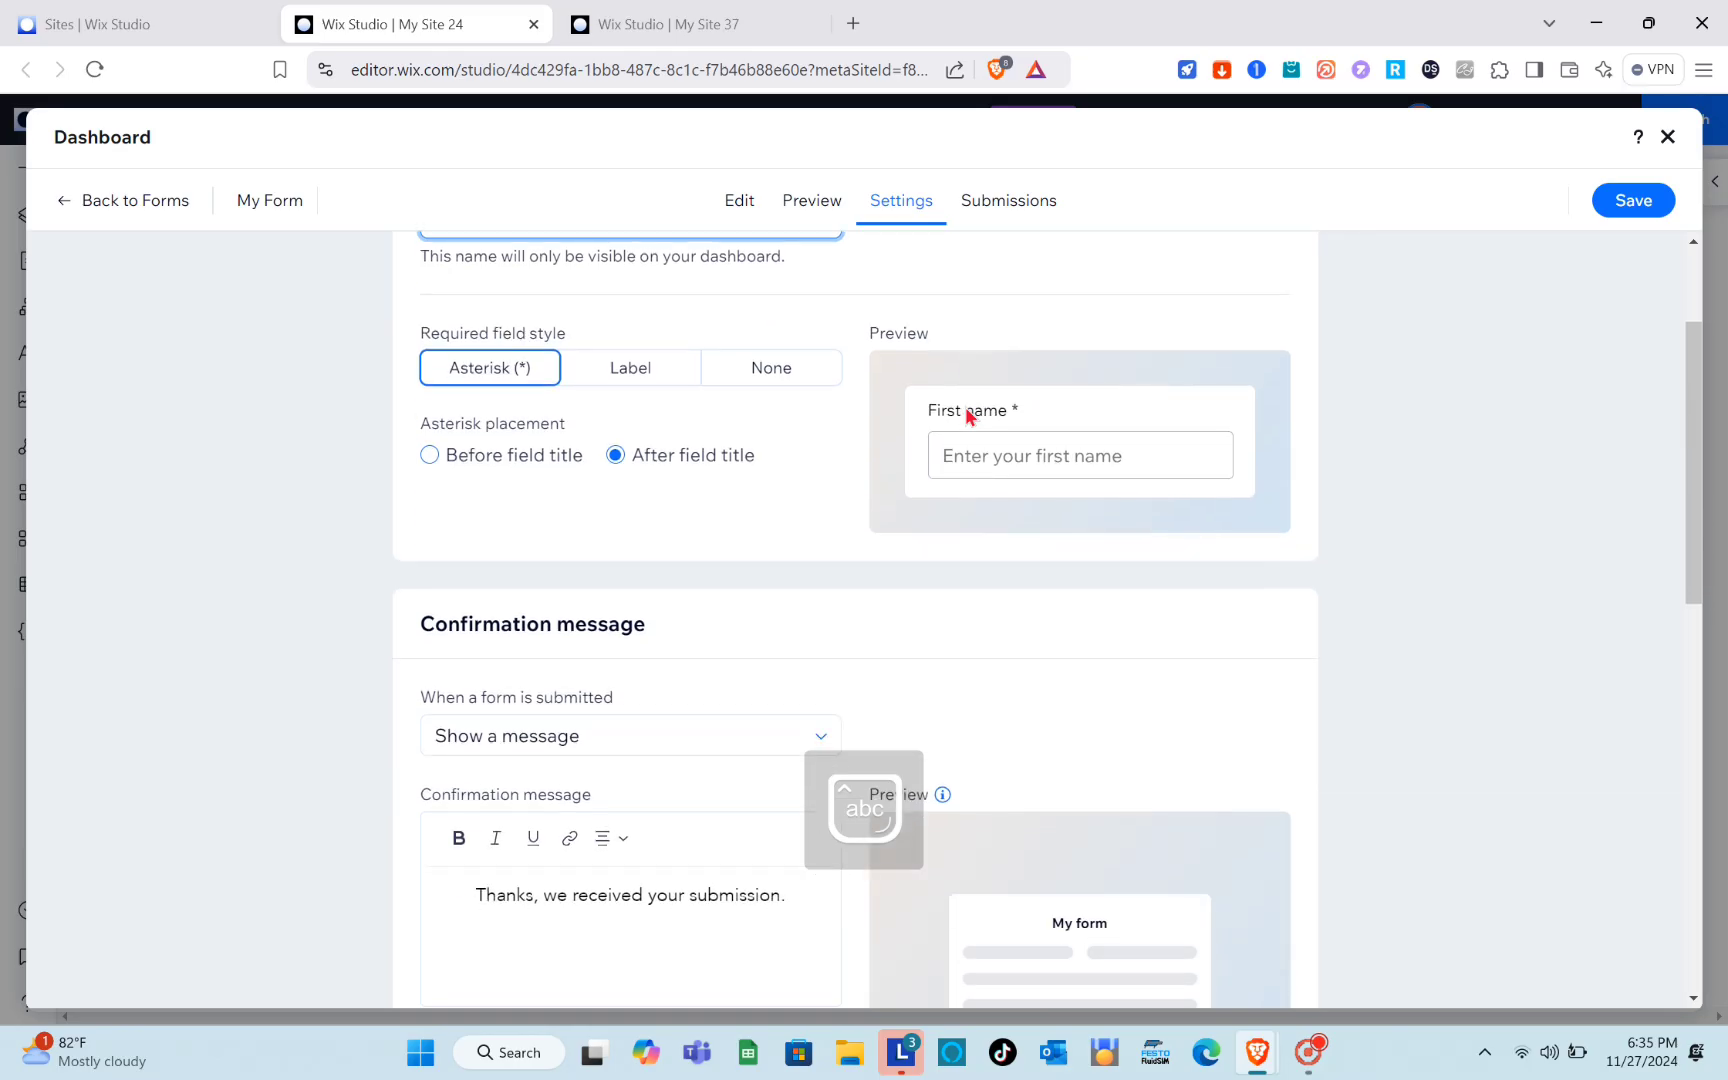
{"action": "scroll", "coordinate": [474, 485], "scroll_direction": "up", "scroll_amount": 1}
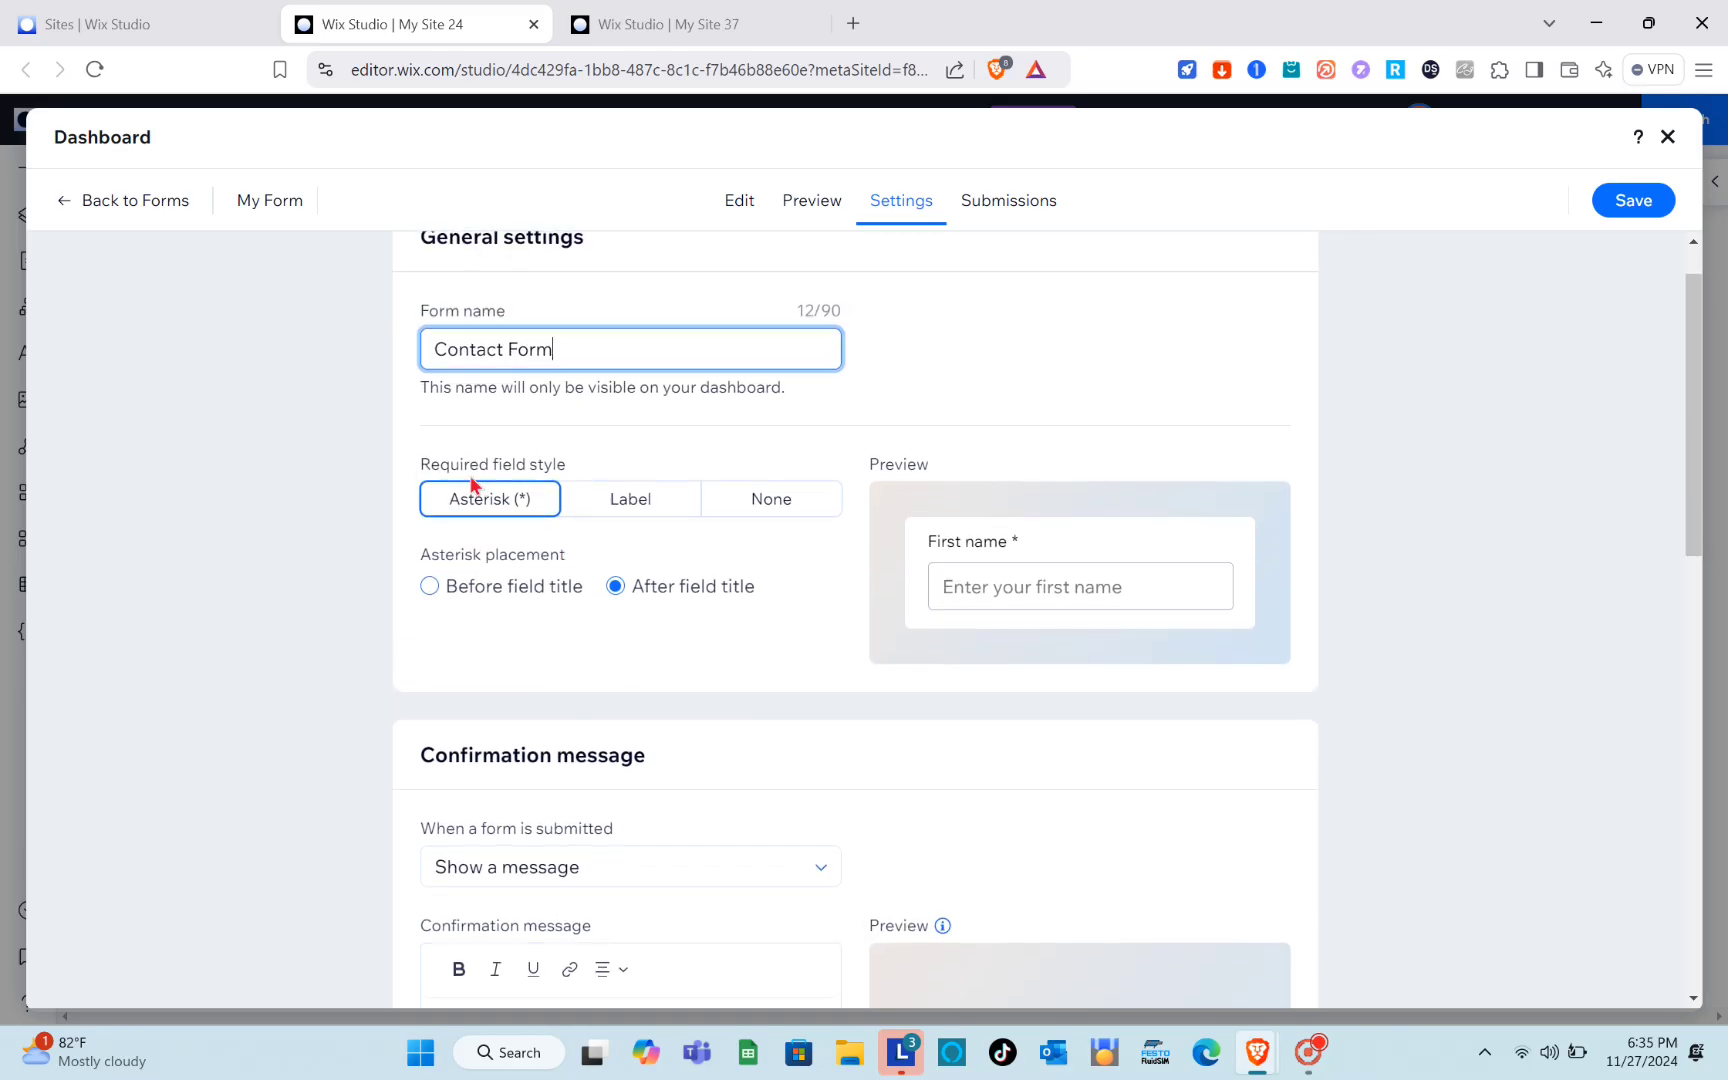
{"action": "scroll", "coordinate": [691, 527], "scroll_direction": "down", "scroll_amount": 2}
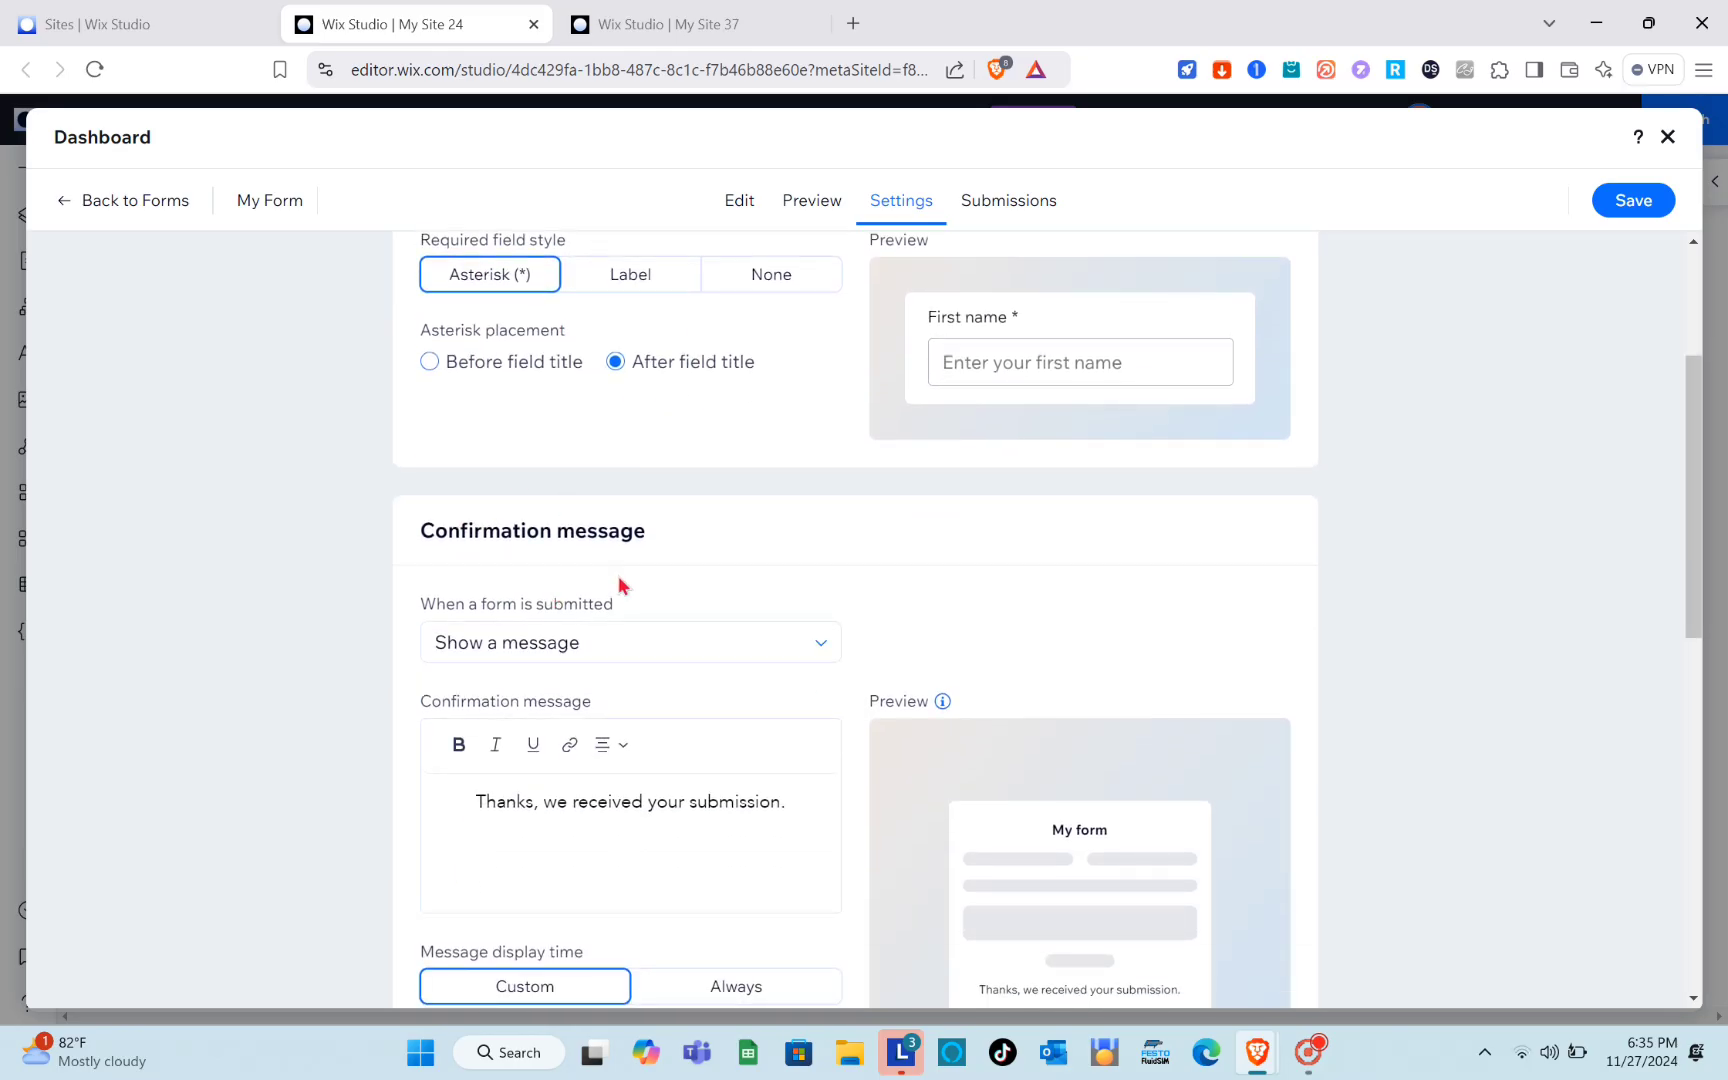
{"action": "scroll", "coordinate": [619, 585], "scroll_direction": "down", "scroll_amount": 4}
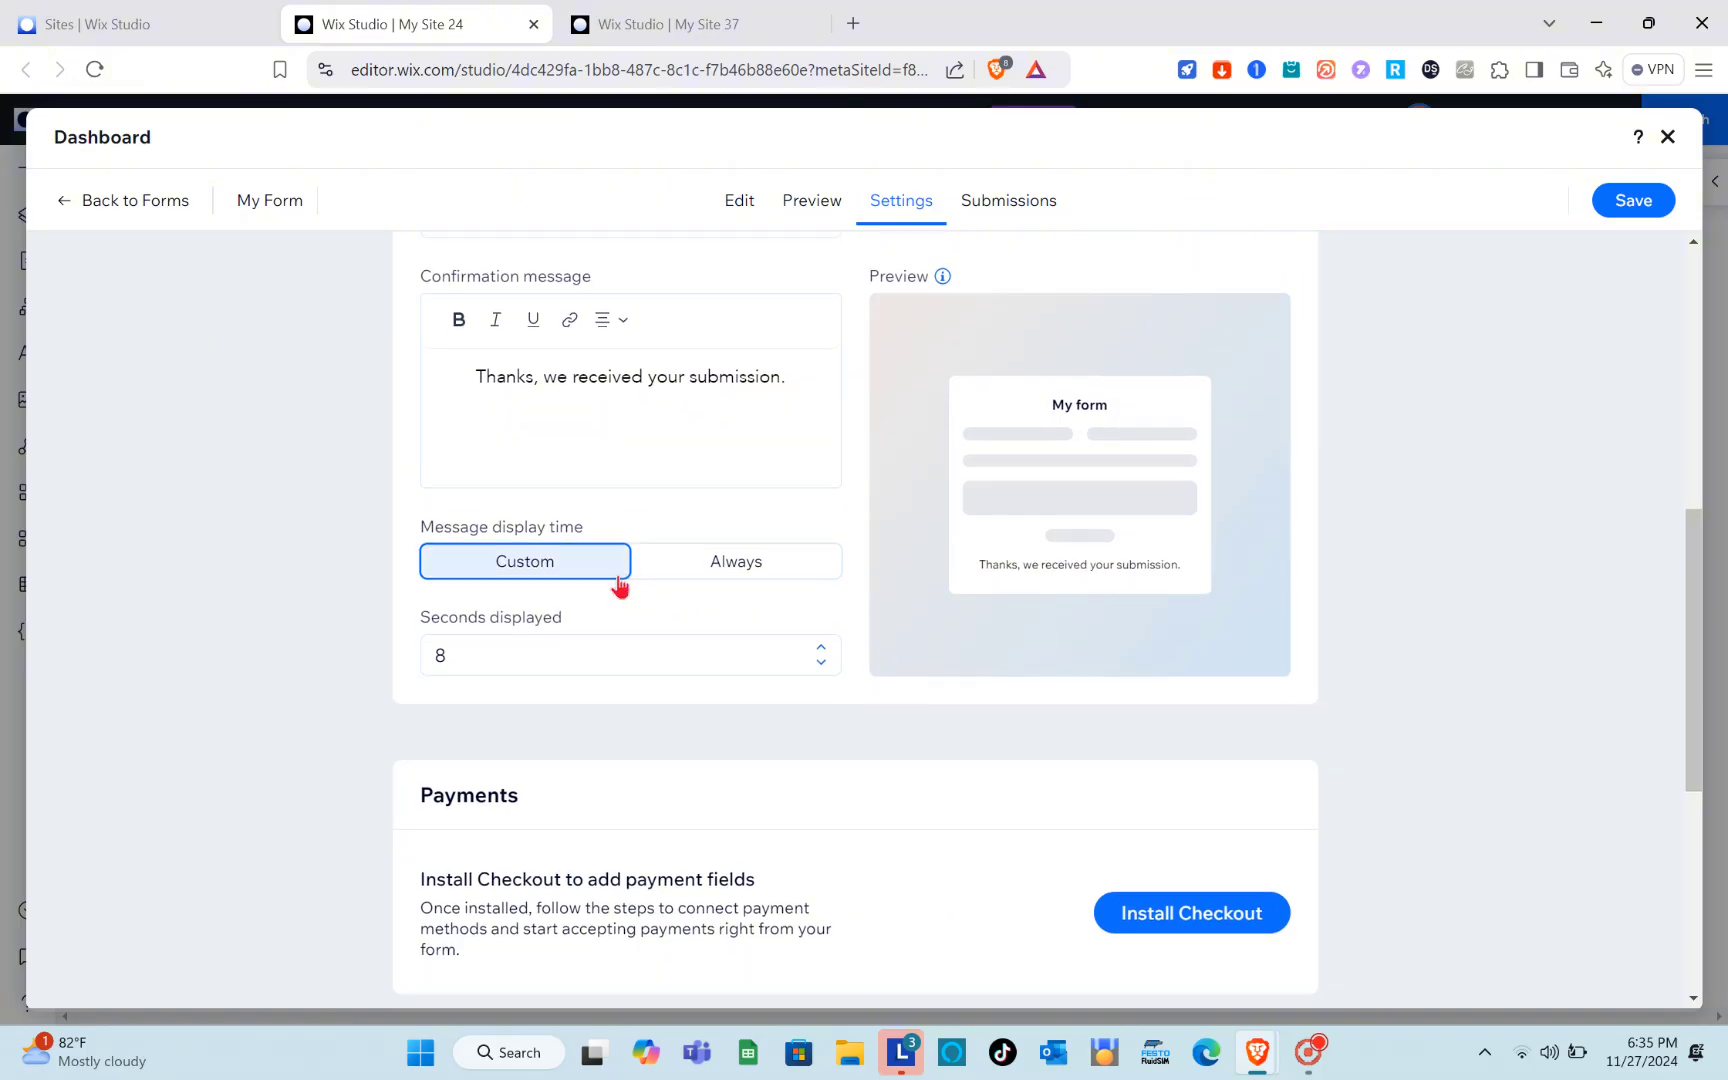
{"action": "scroll", "coordinate": [618, 586], "scroll_direction": "down", "scroll_amount": 2}
{"action": "scroll", "coordinate": [687, 588], "scroll_direction": "down", "scroll_amount": 3}
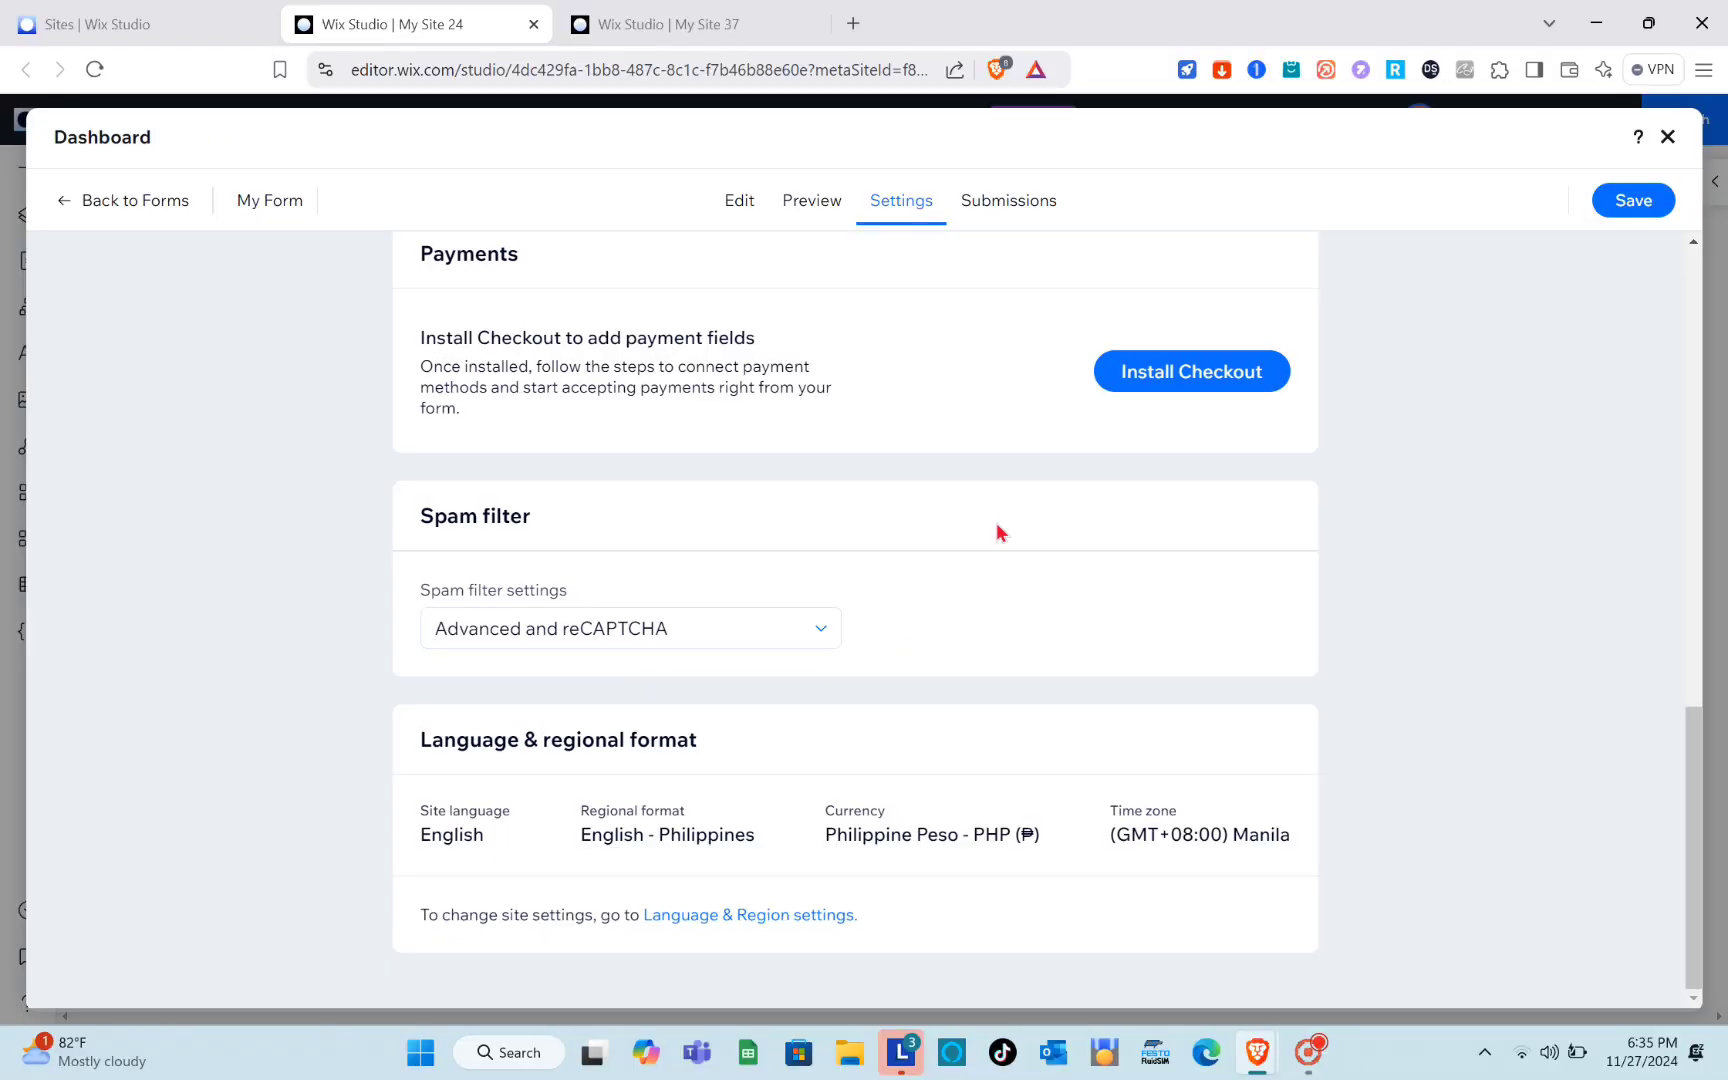
{"action": "scroll", "coordinate": [1033, 533], "scroll_direction": "up", "scroll_amount": 9}
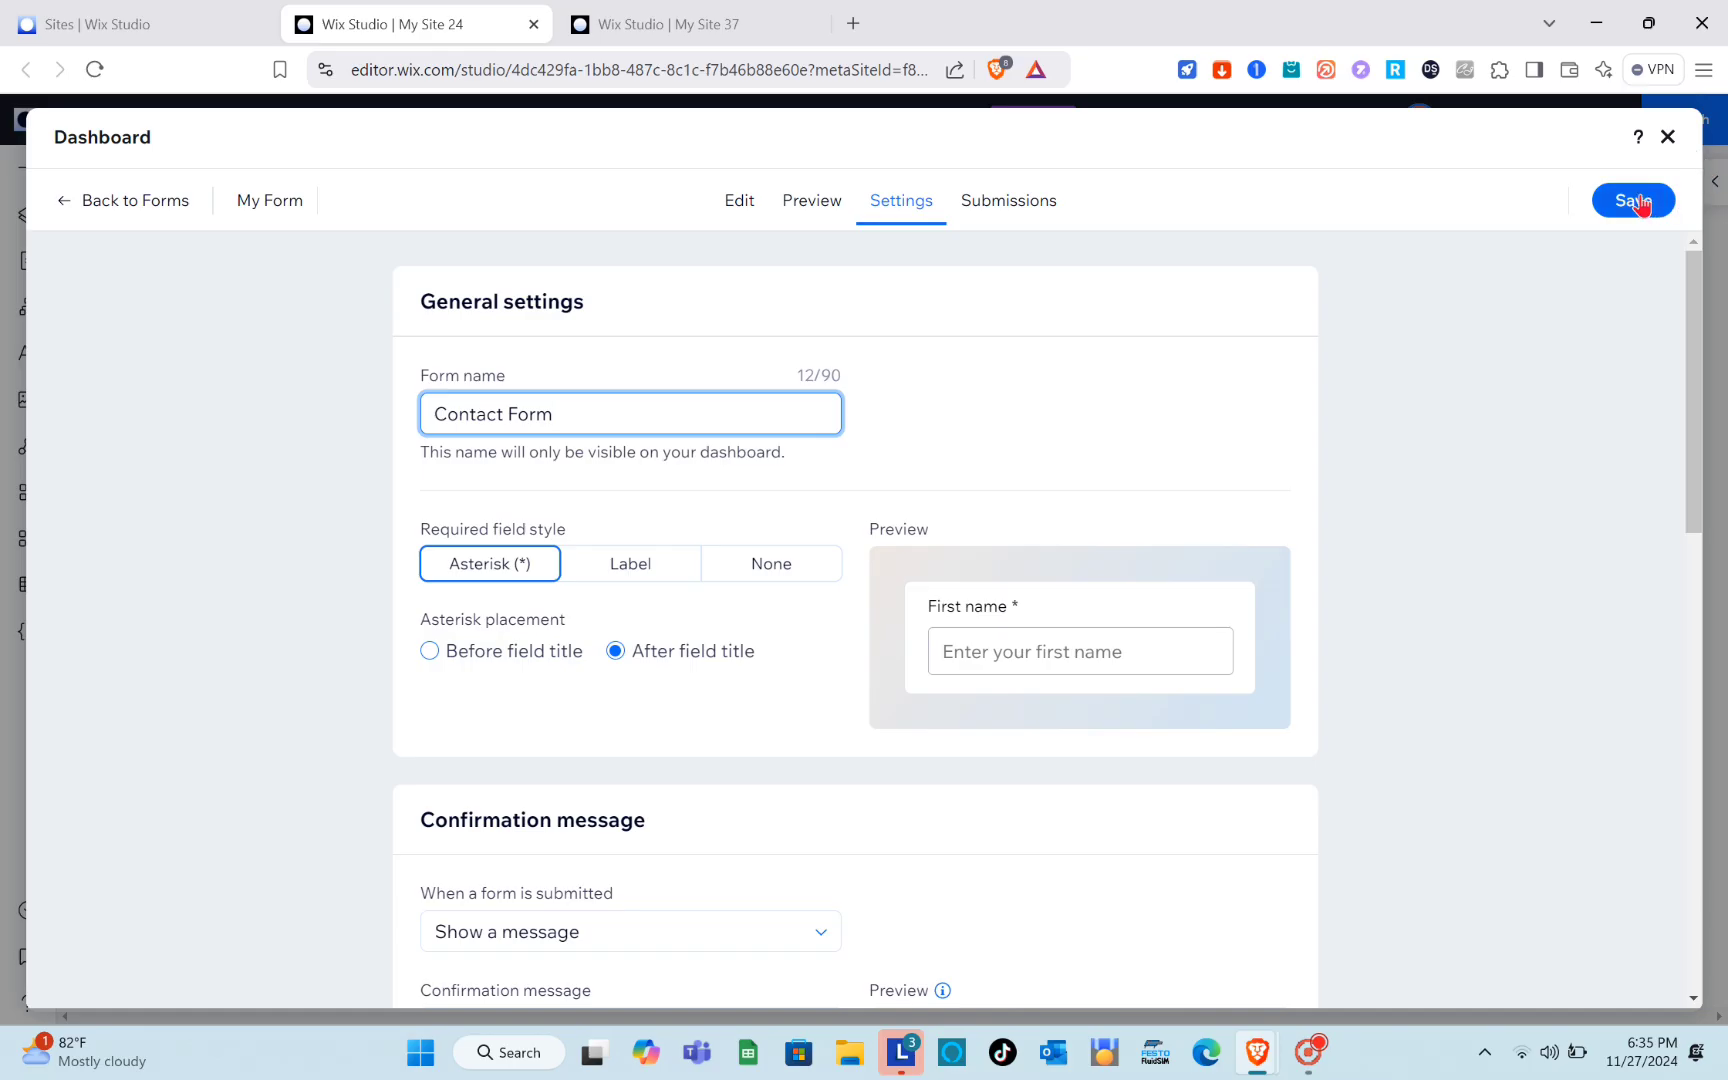
{"action": "left_click", "coordinate": [1636, 202]}
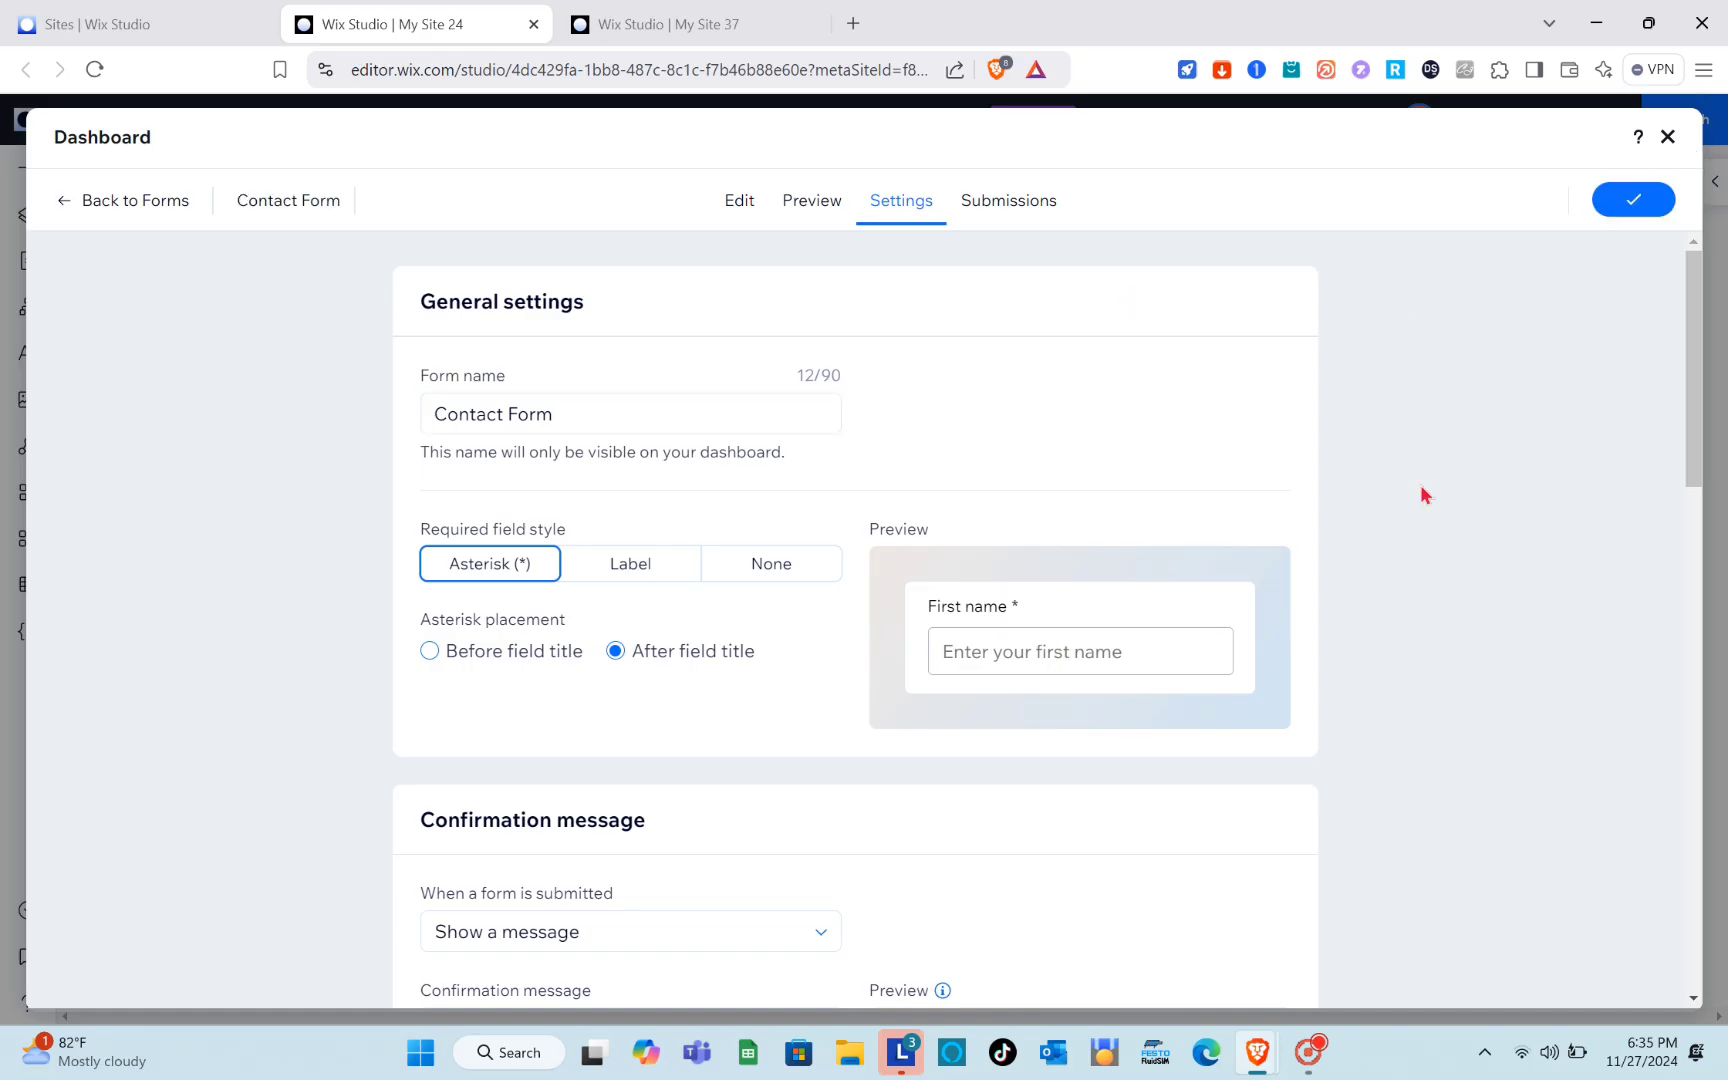
{"action": "left_click", "coordinate": [1667, 137]}
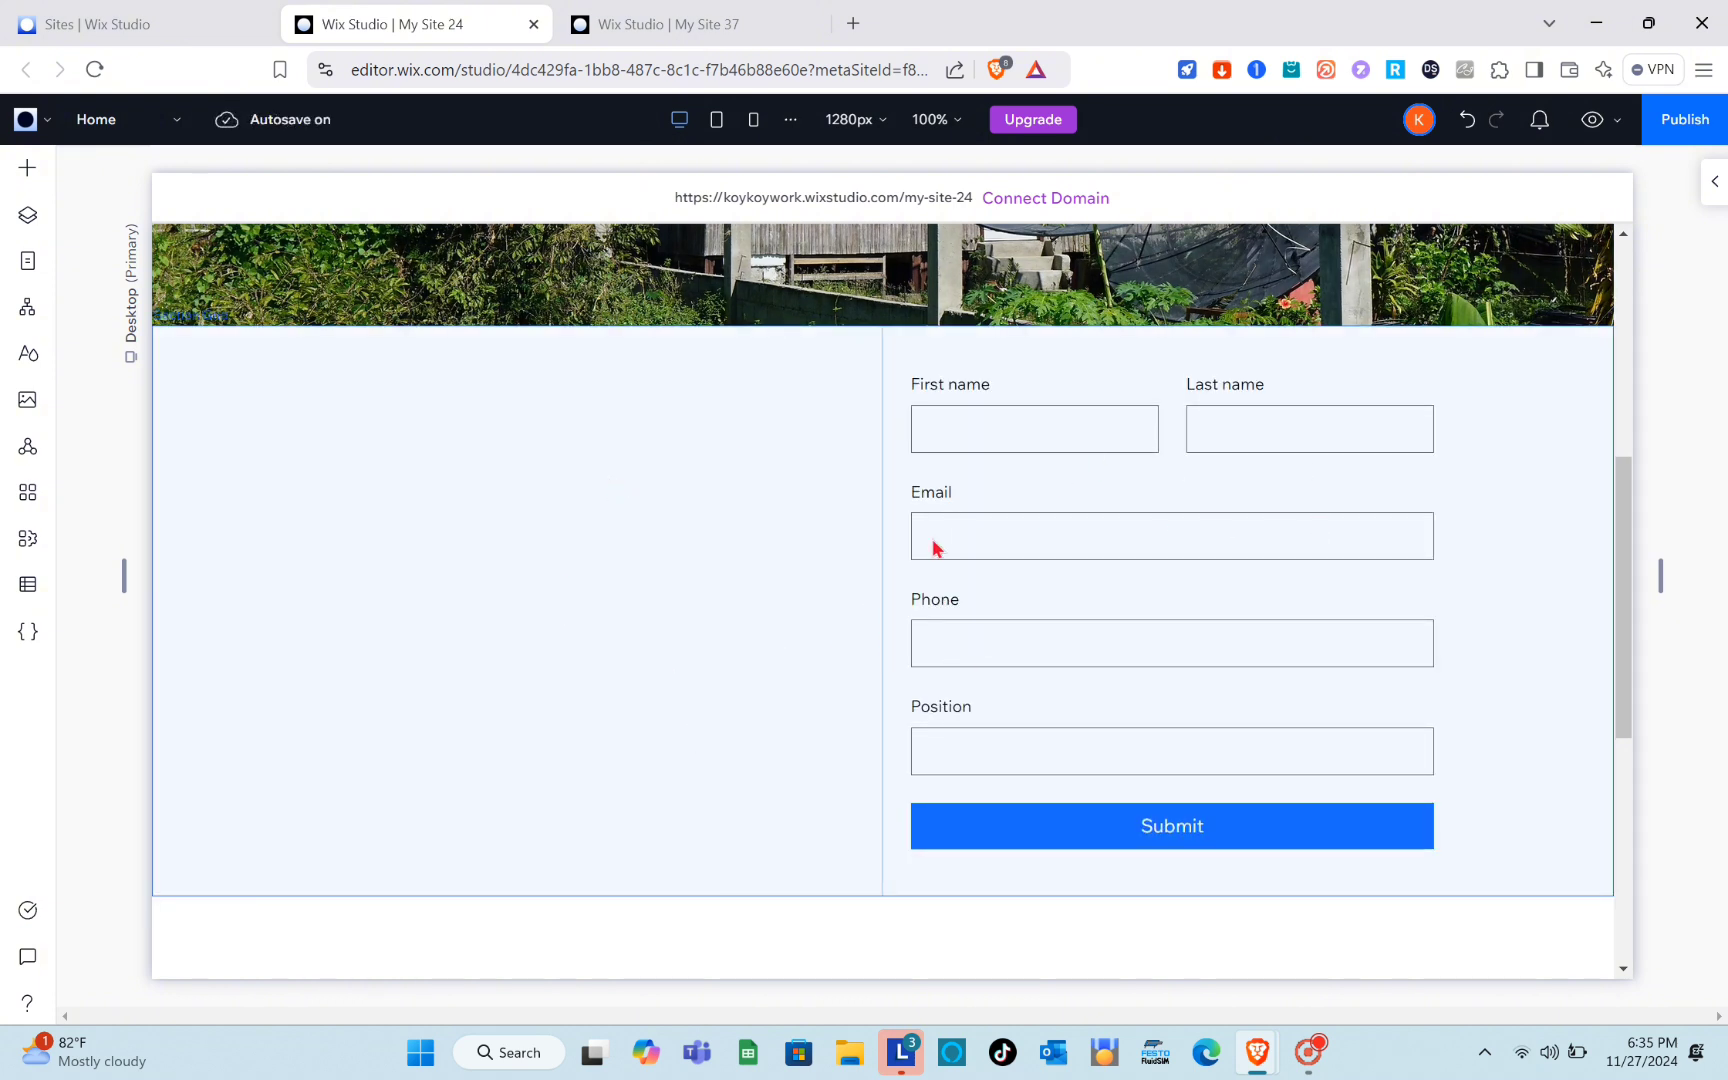
Step: Set the form container's side padding to 51 px, top and bottom padding to 35 px, and spacing between rows to 26 px
{"action": "left_click", "coordinate": [1173, 540]}
{"action": "left_click", "coordinate": [1126, 508]}
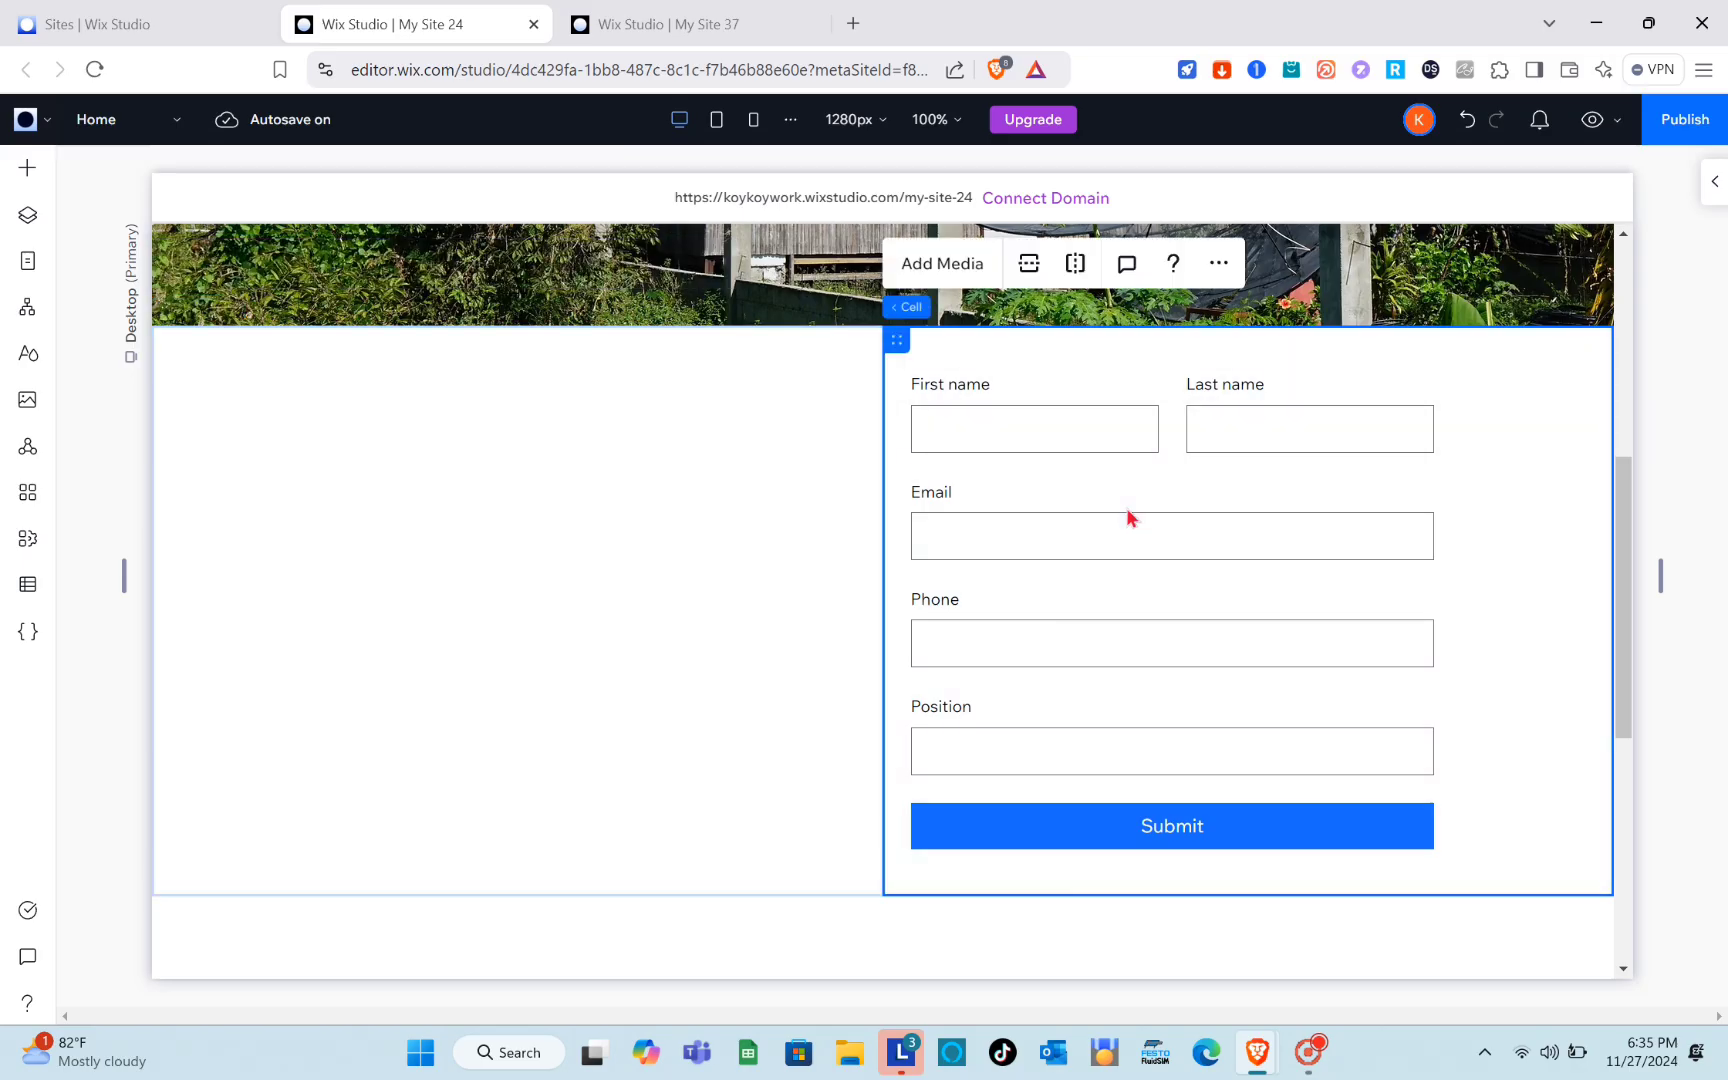
{"action": "left_click", "coordinate": [1206, 475]}
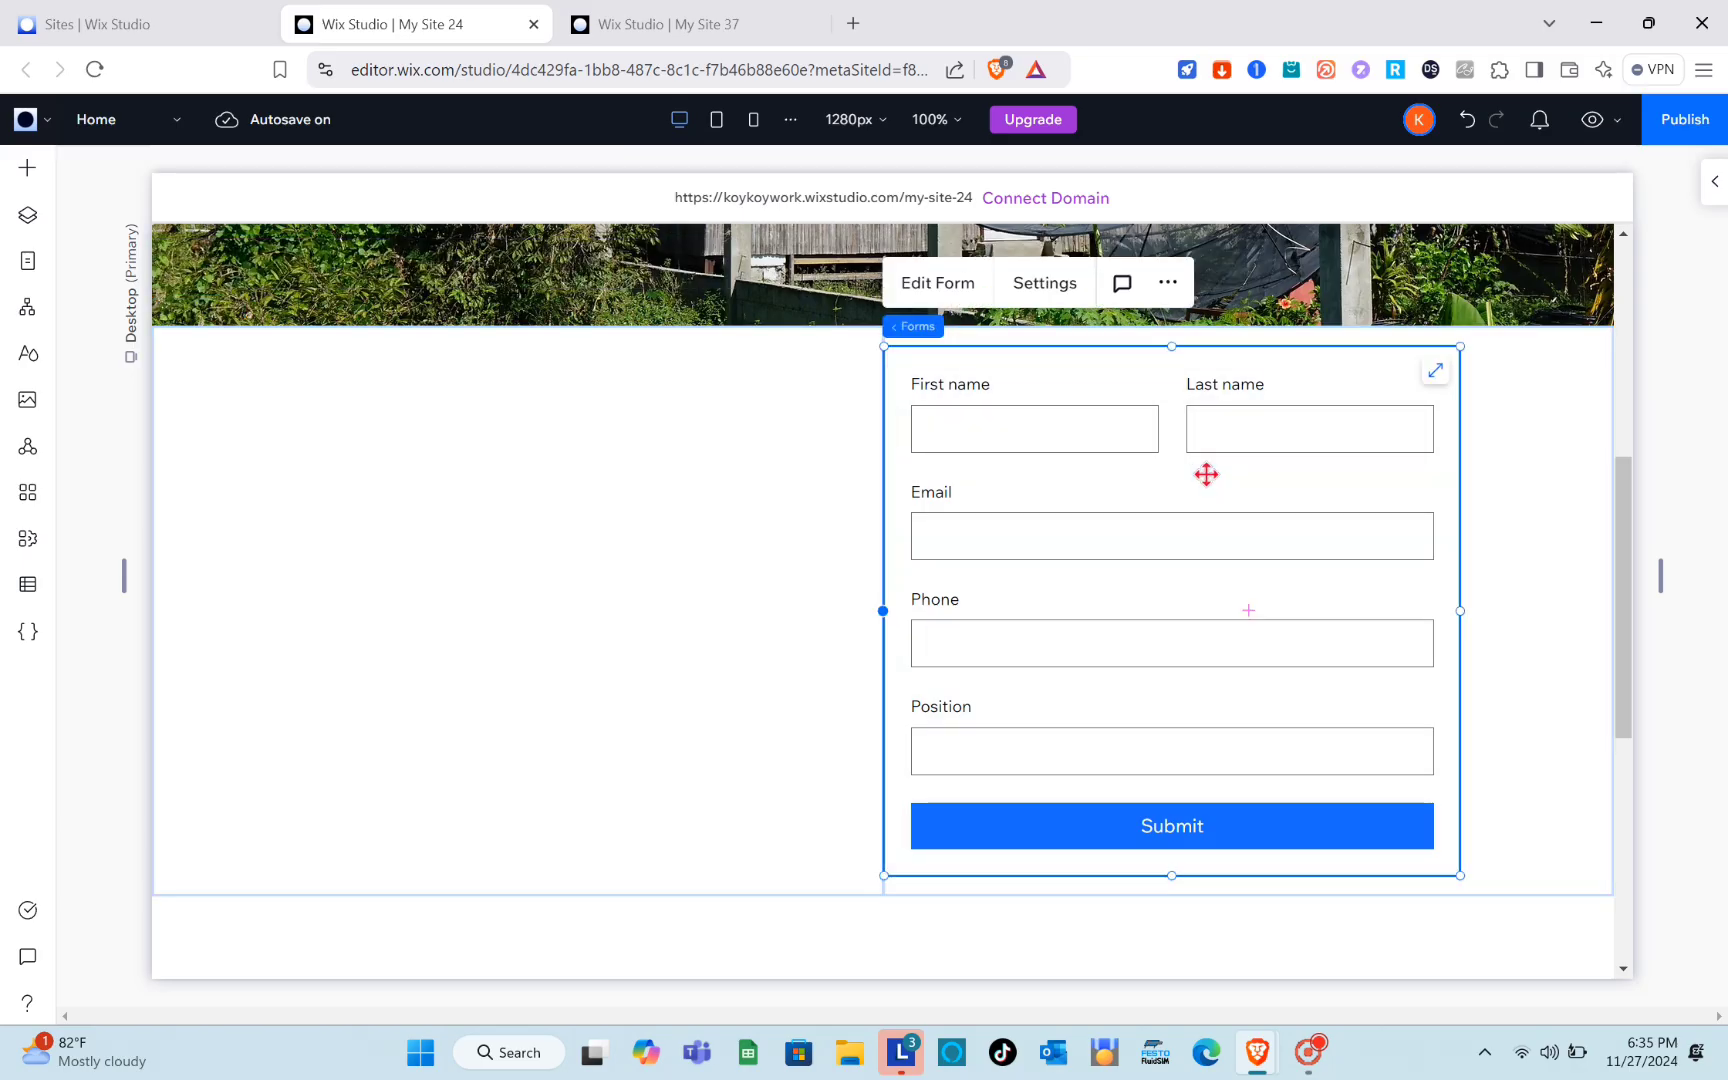
{"action": "left_click", "coordinate": [1042, 290]}
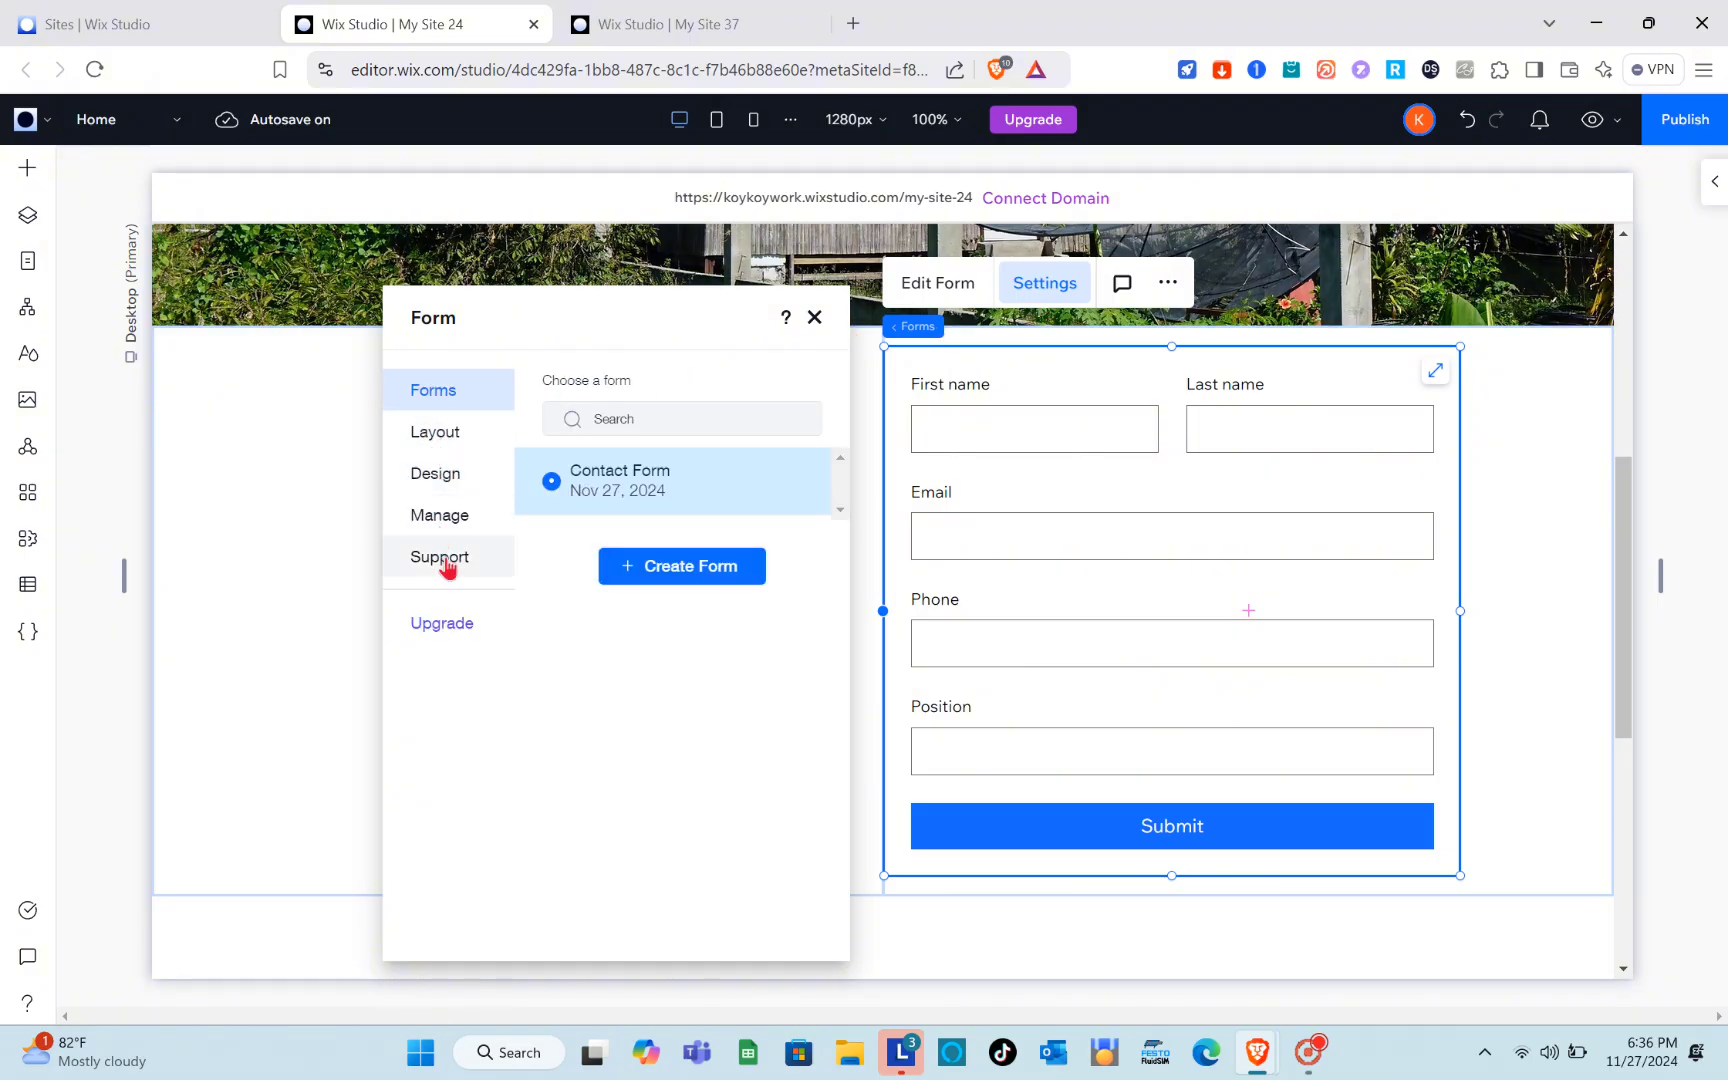
{"action": "left_click", "coordinate": [462, 449]}
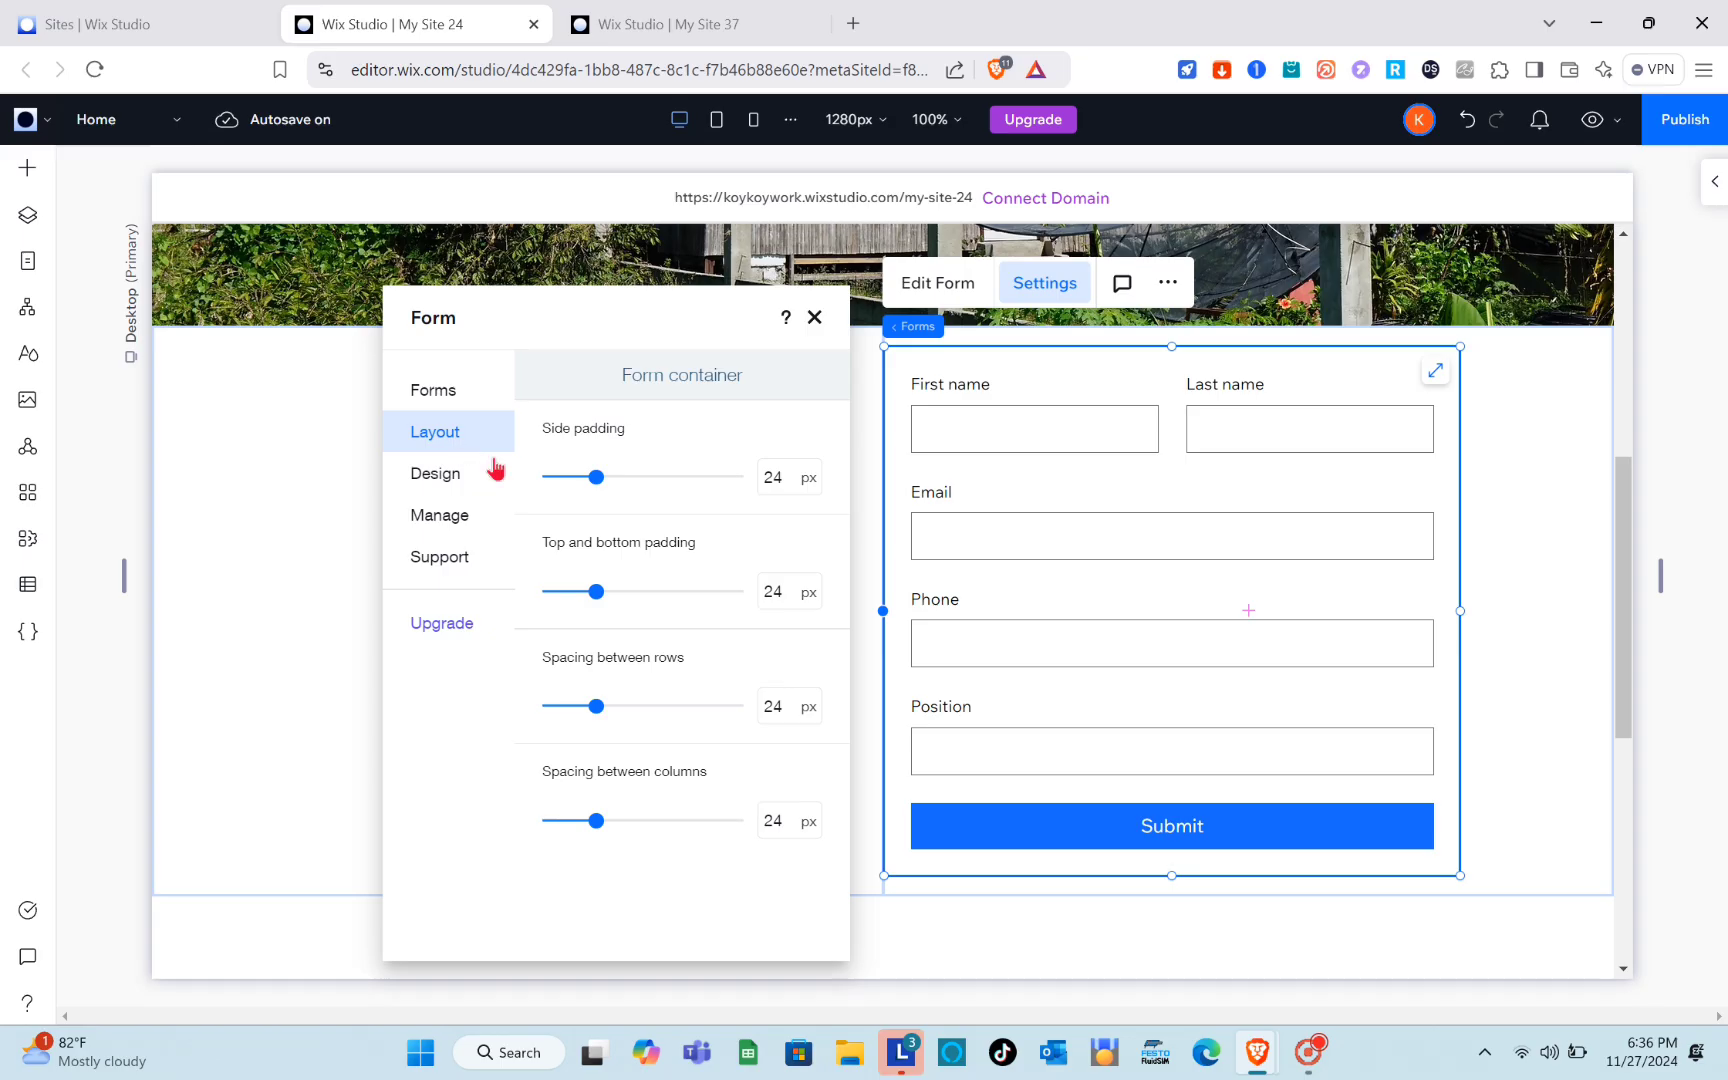
{"action": "left_click_drag", "start_coordinate": [601, 483], "coordinate": [638, 484]}
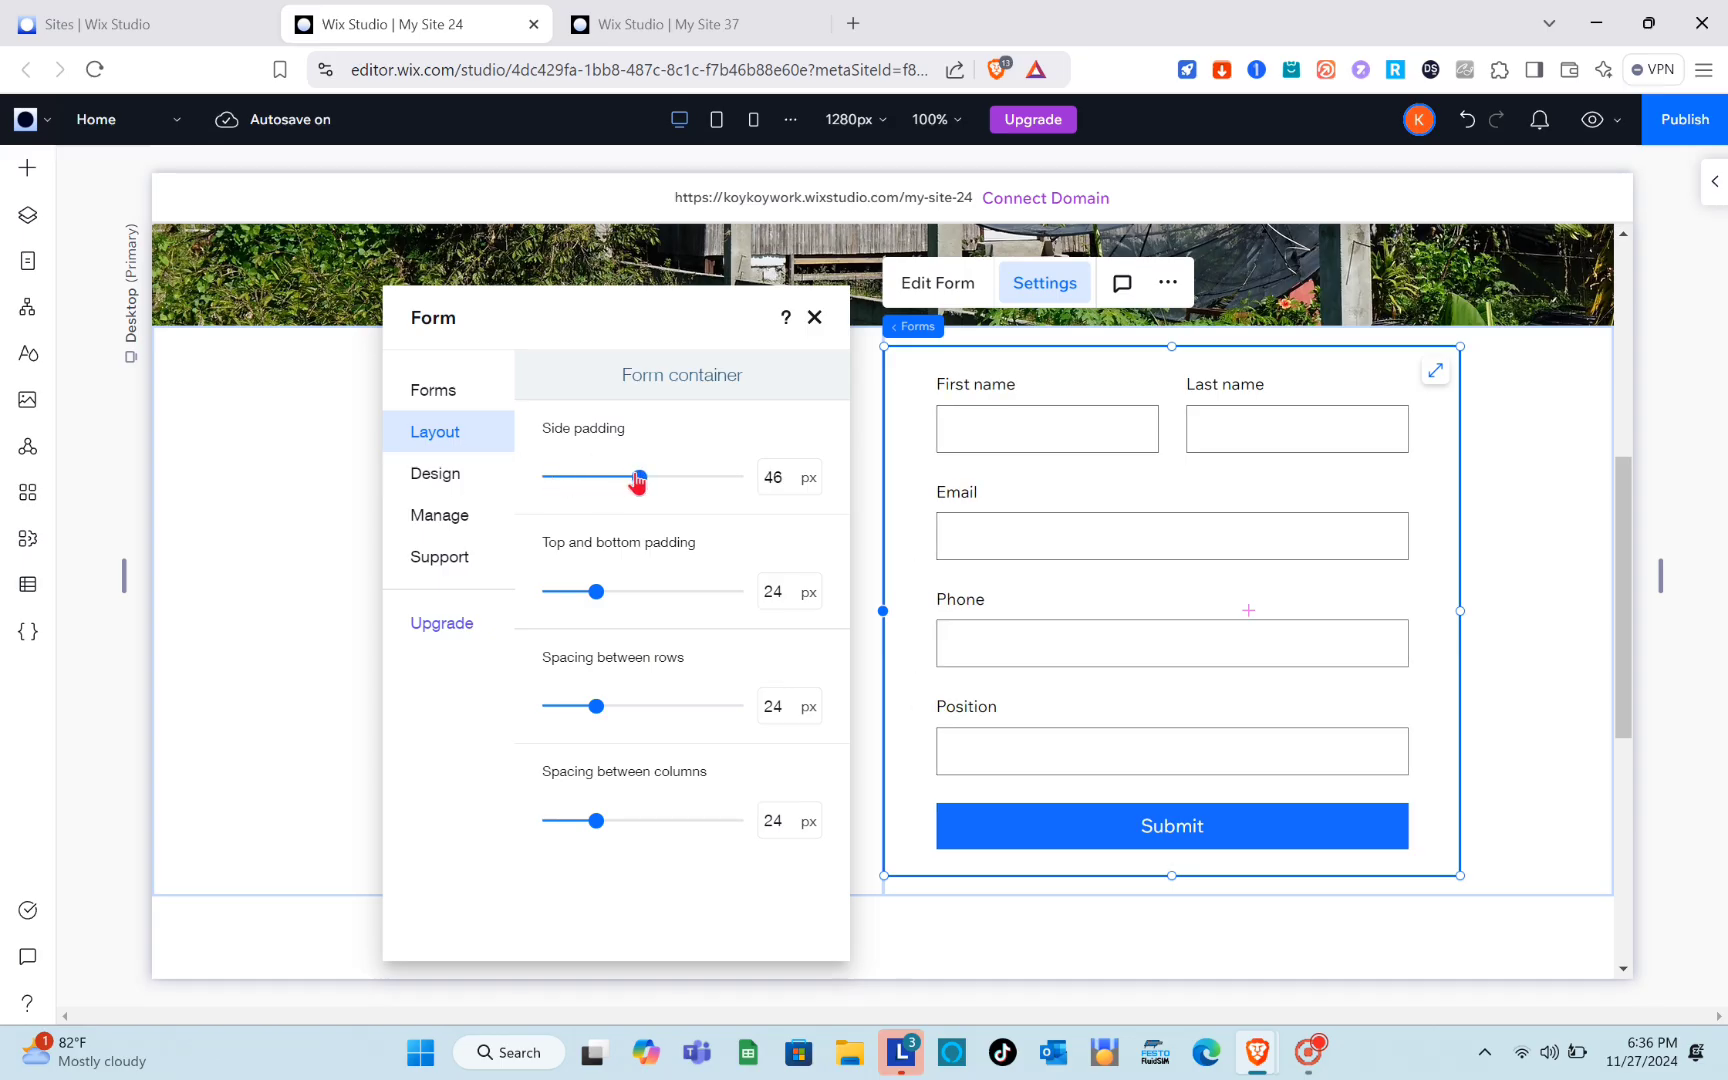
{"action": "mouse_move", "coordinate": [645, 489]}
{"action": "left_mouse_down"}
{"action": "mouse_move", "coordinate": [737, 490]}
{"action": "mouse_move", "coordinate": [647, 490]}
{"action": "left_mouse_up"}
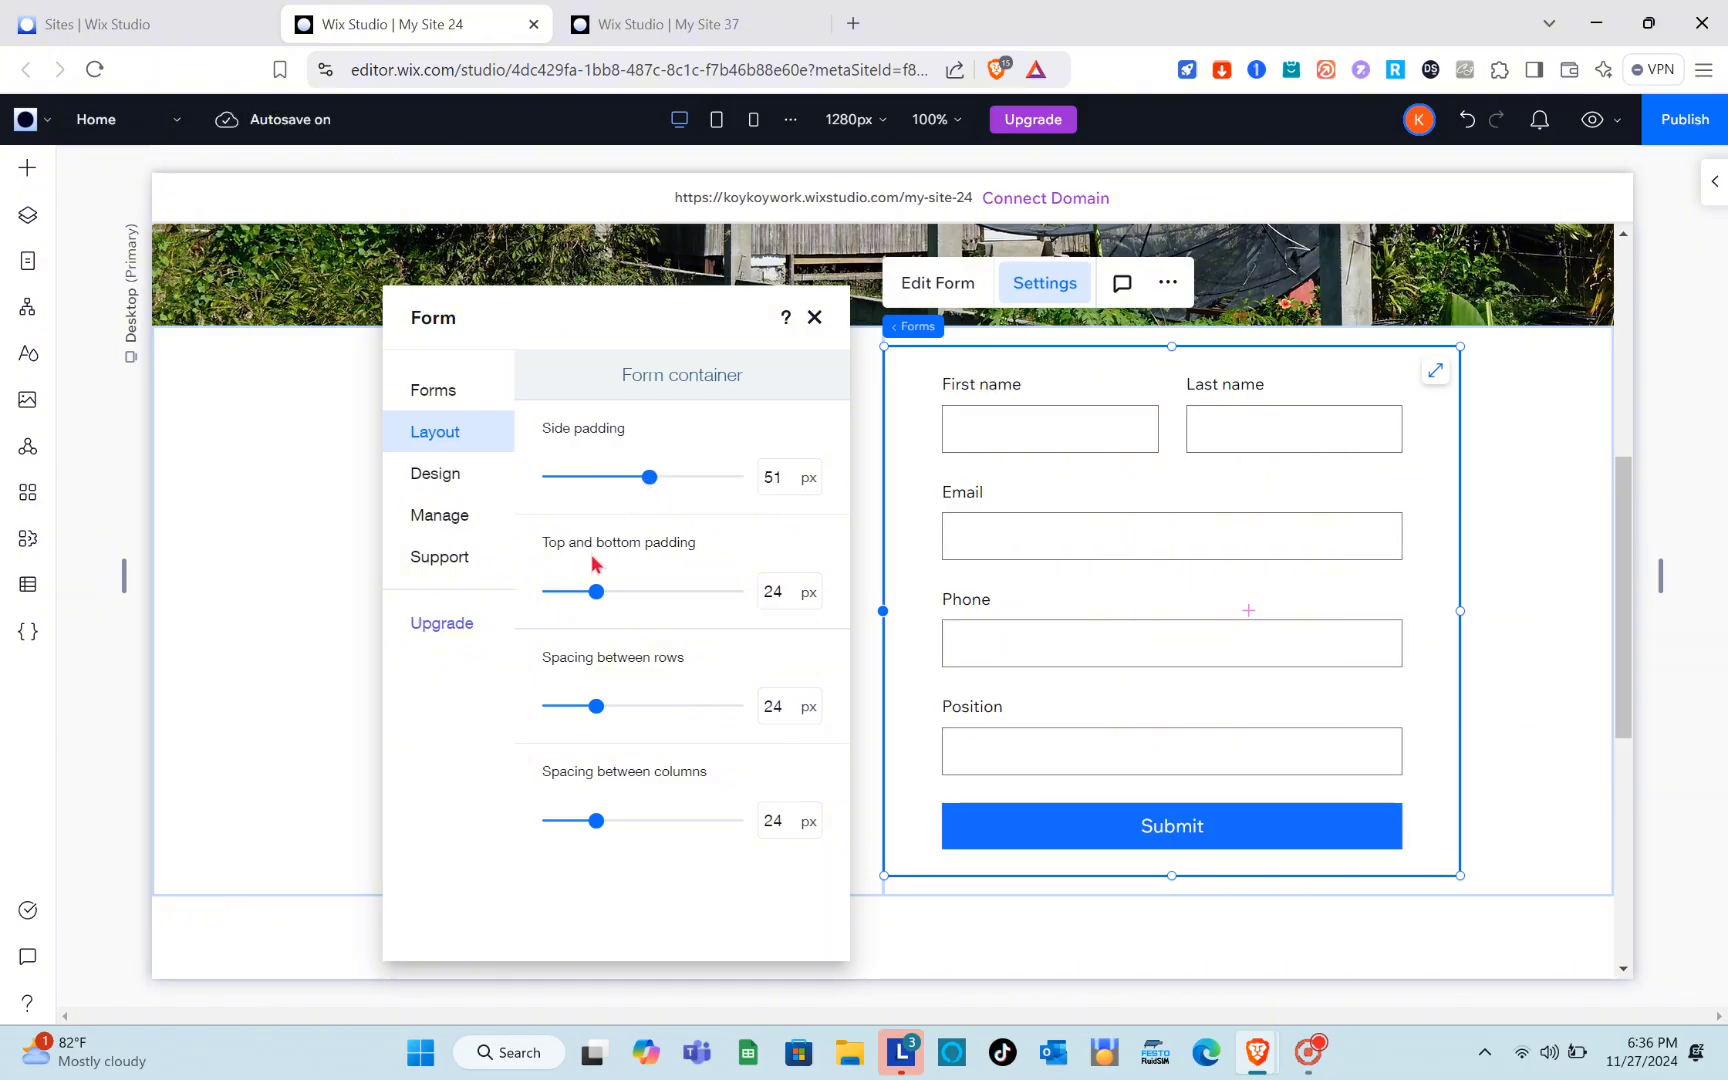
{"action": "mouse_move", "coordinate": [598, 595]}
{"action": "left_mouse_down"}
{"action": "mouse_move", "coordinate": [698, 600]}
{"action": "mouse_move", "coordinate": [616, 597]}
{"action": "left_mouse_up"}
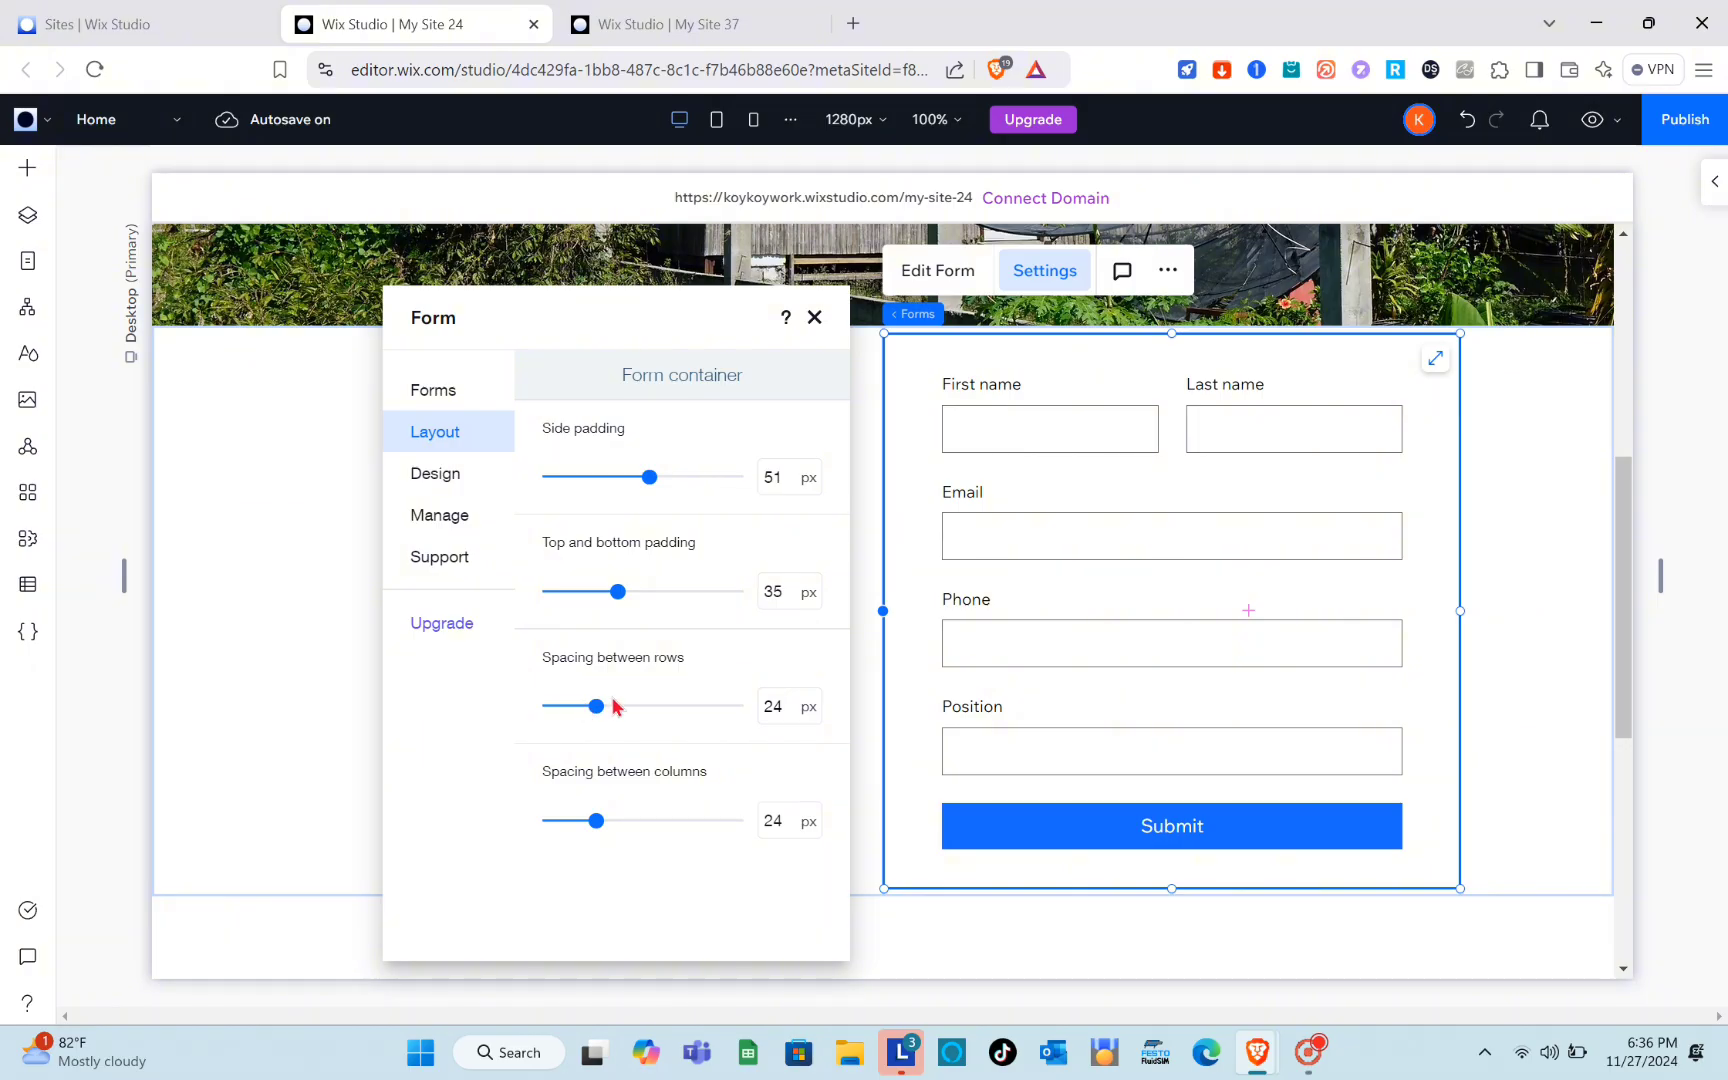
{"action": "mouse_move", "coordinate": [598, 708]}
{"action": "left_mouse_down"}
{"action": "mouse_move", "coordinate": [650, 722]}
{"action": "mouse_move", "coordinate": [597, 717]}
{"action": "left_mouse_up"}
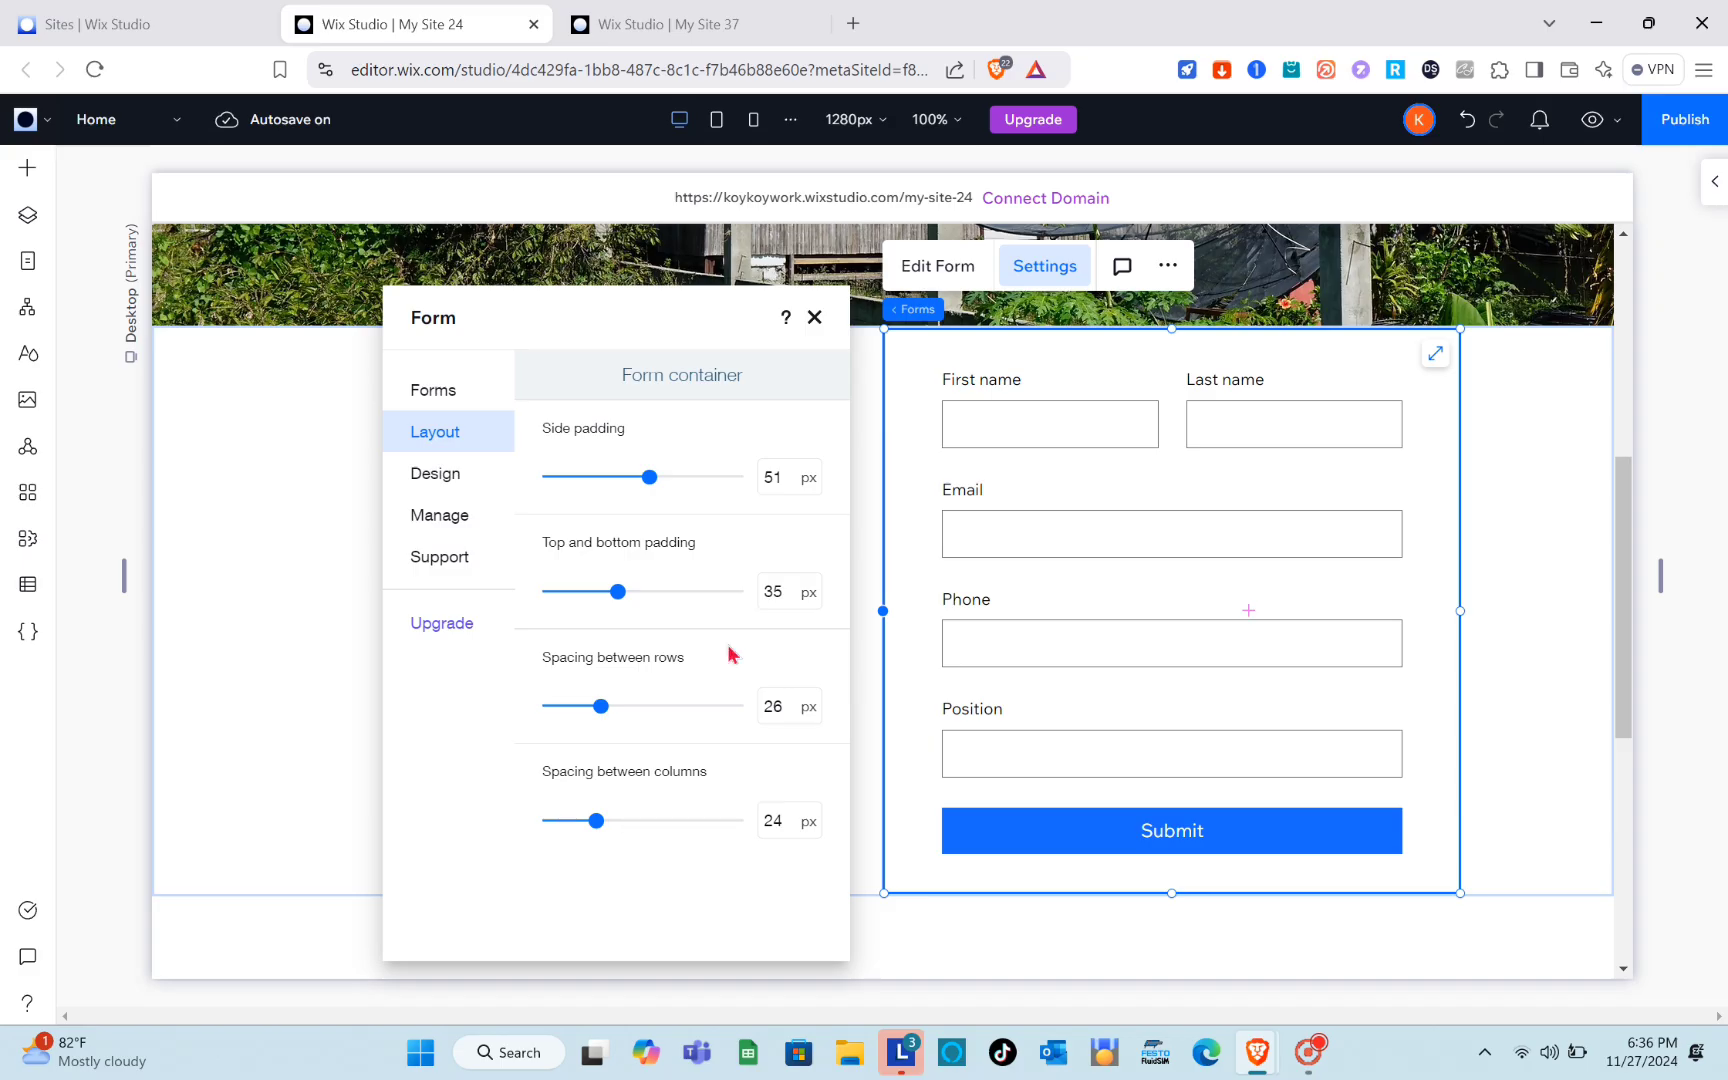
Step: Fill the form background with the light gray theme color #C2C2C2
{"action": "left_click", "coordinate": [467, 486]}
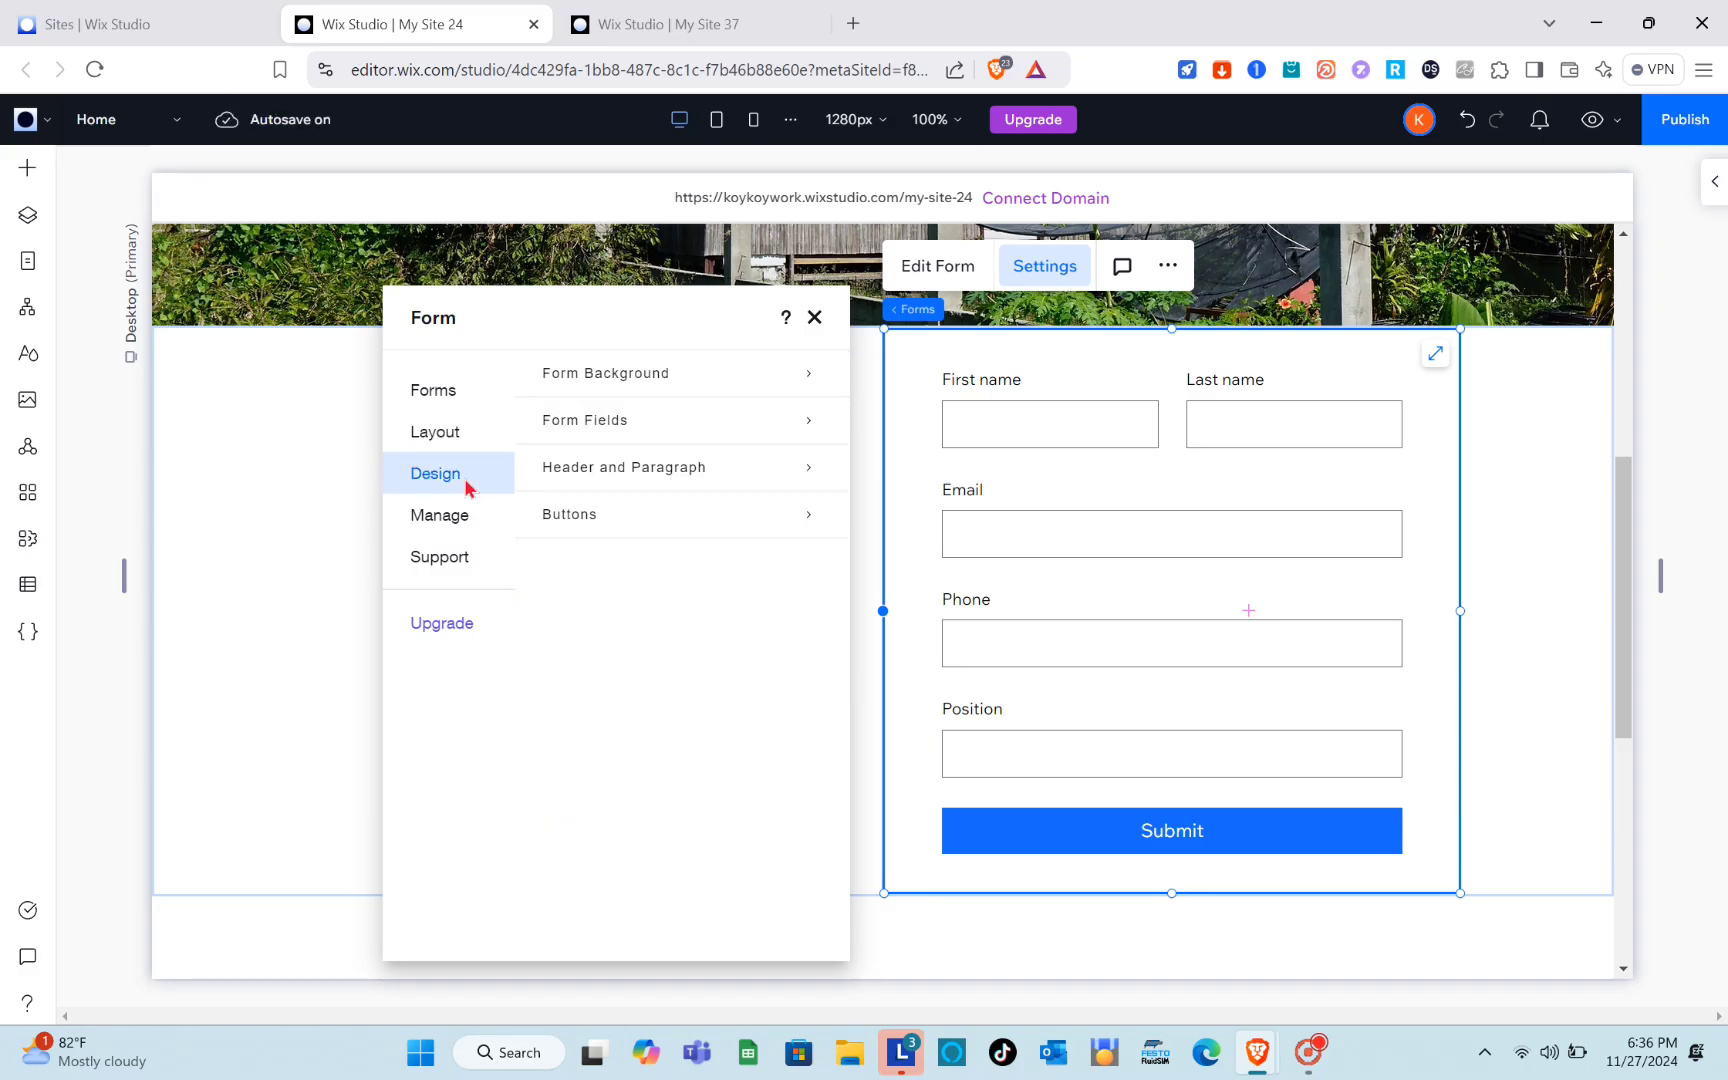
{"action": "left_click", "coordinate": [804, 376]}
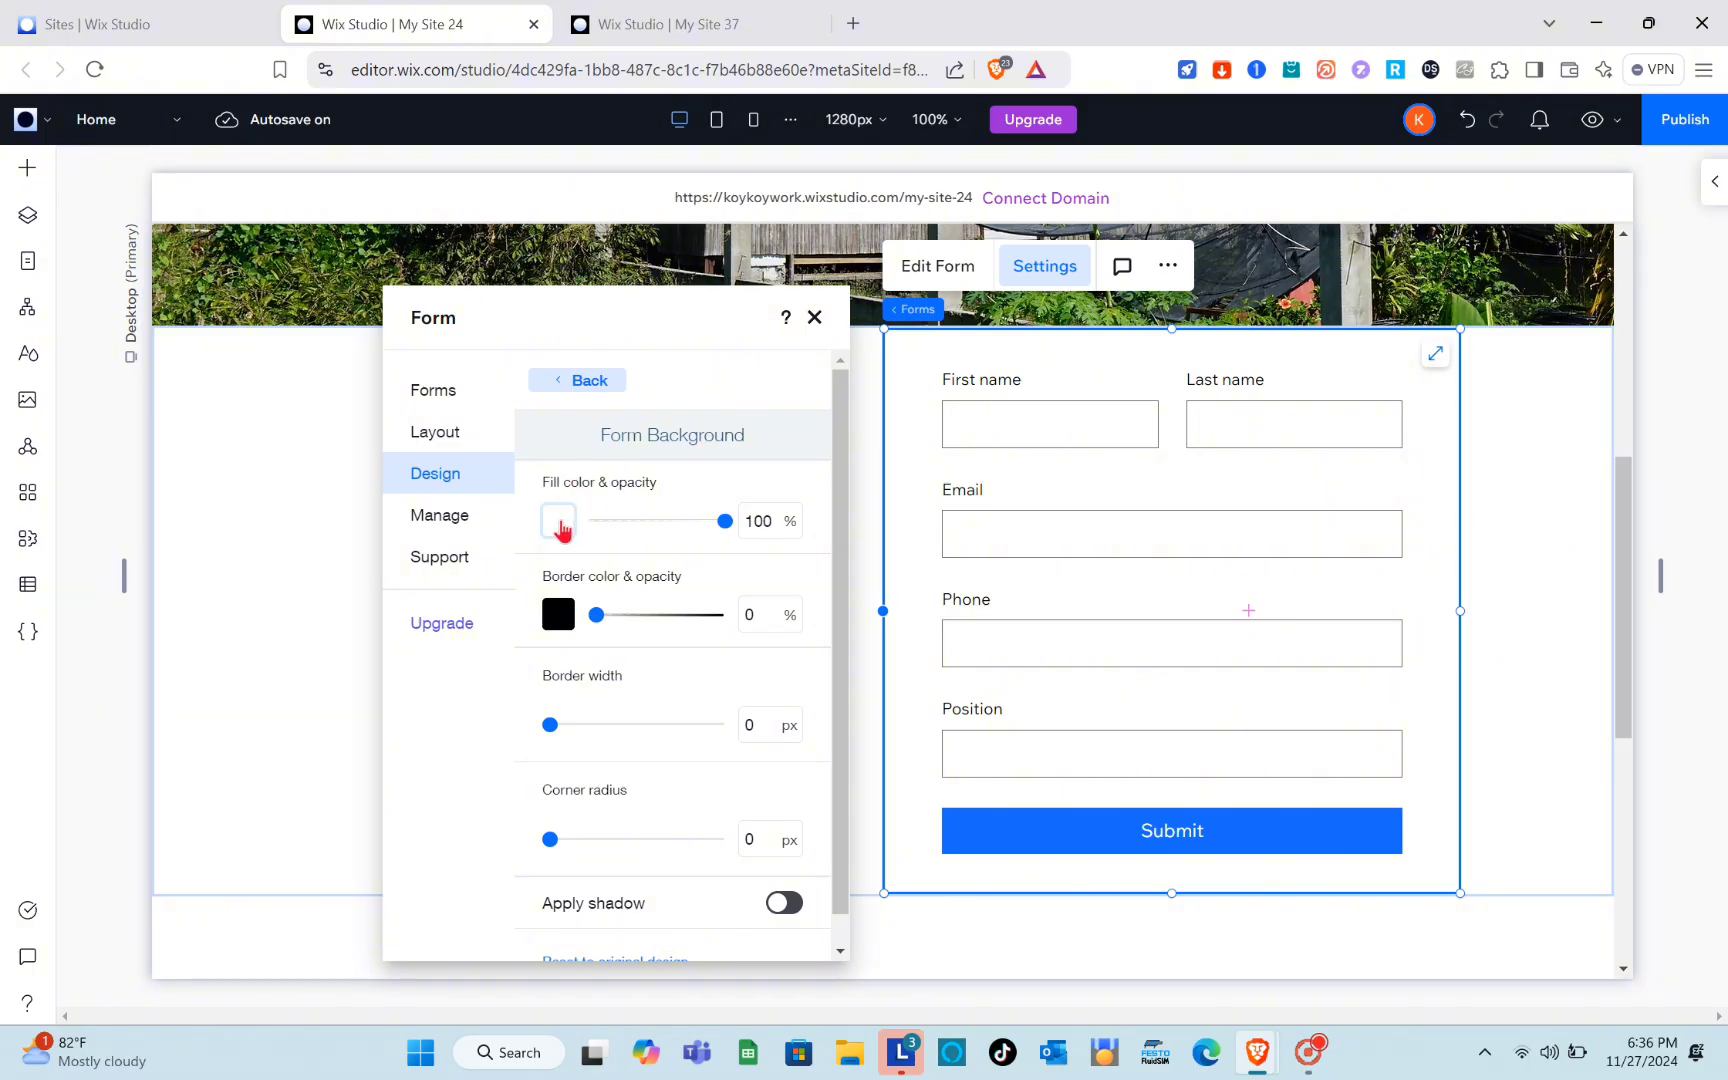
{"action": "left_click", "coordinate": [560, 522]}
{"action": "left_click", "coordinate": [707, 660]}
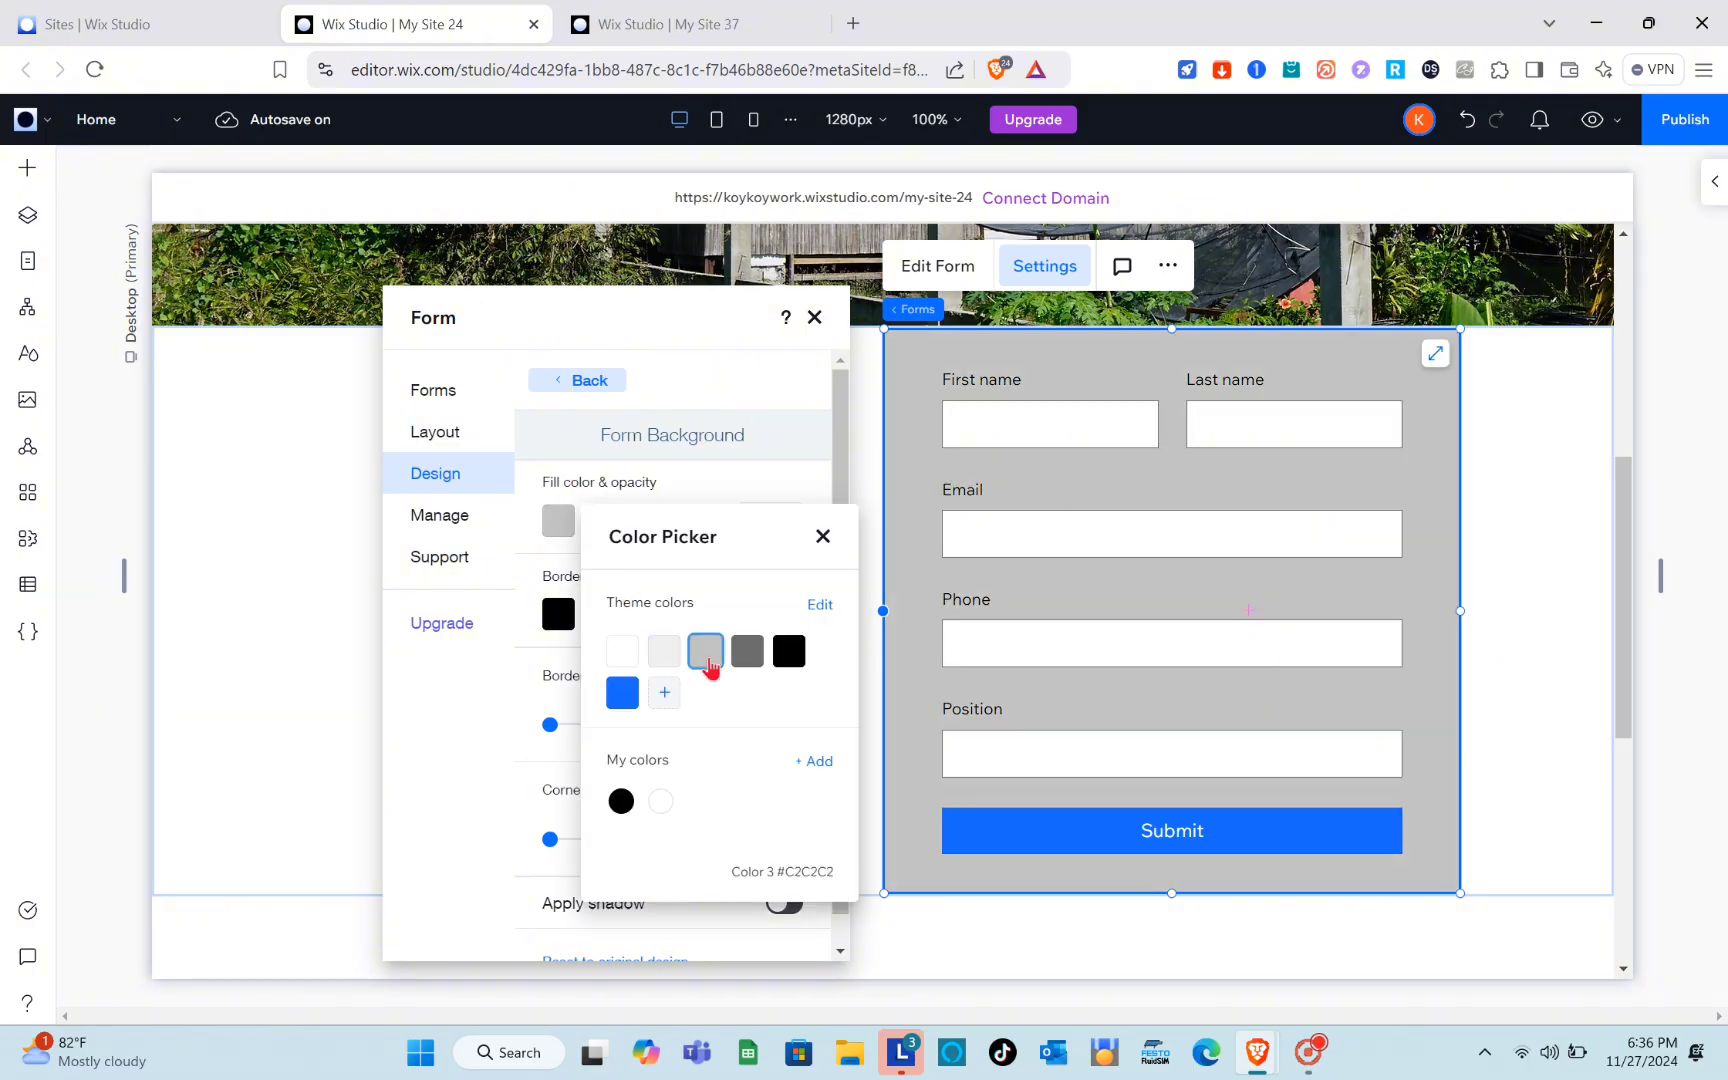
Step: Try the #6E6E6E and #F0F0F0 theme colors for the form background and return to #C2C2C2
{"action": "left_click", "coordinate": [752, 660]}
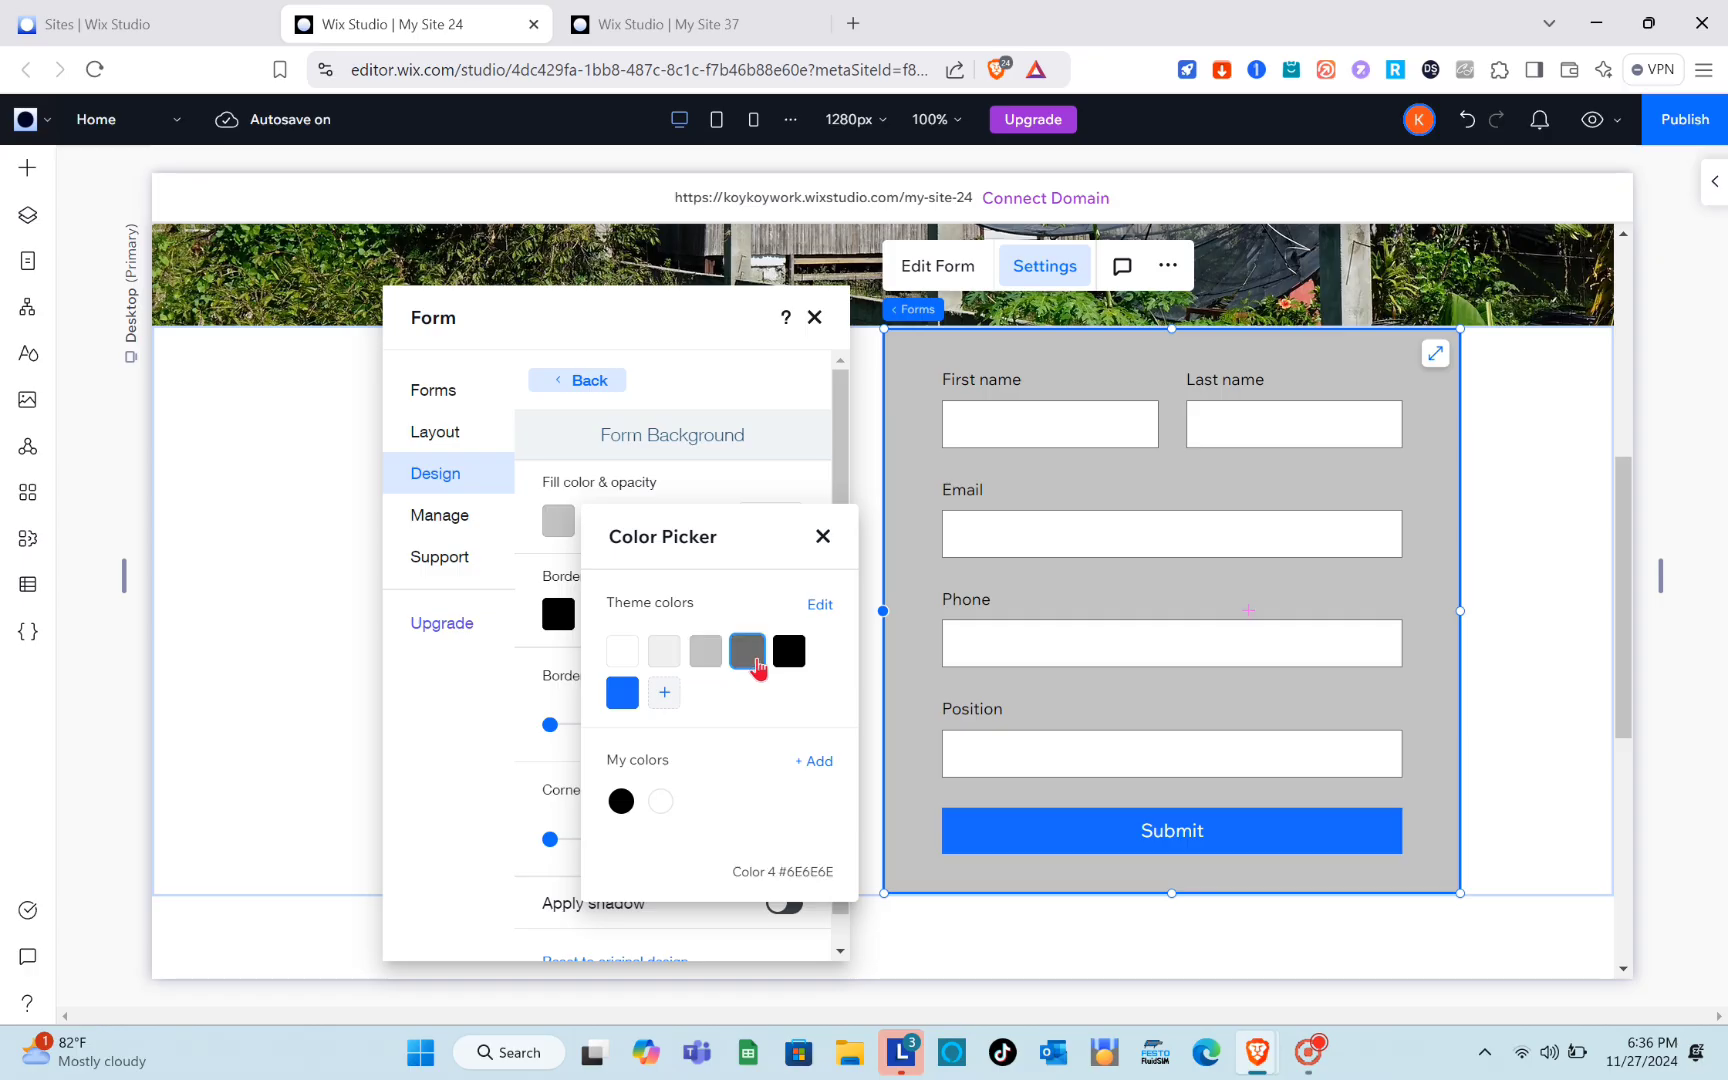
{"action": "left_click", "coordinate": [666, 663]}
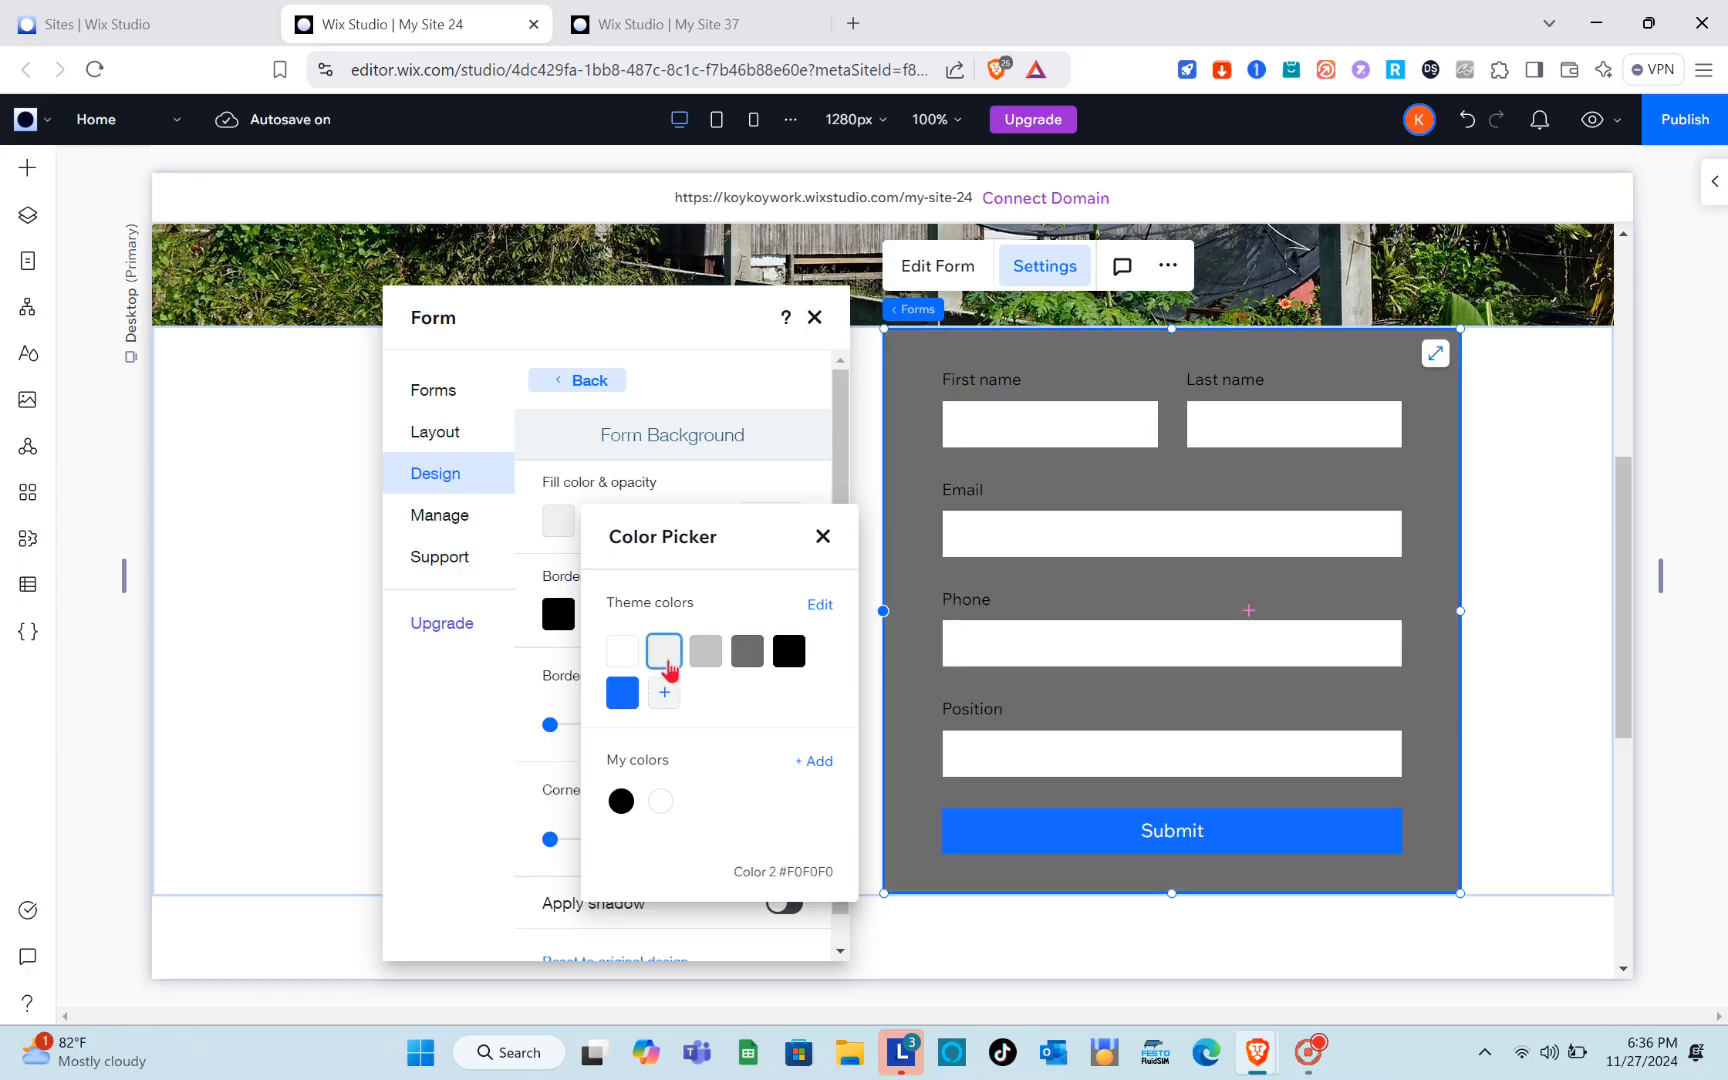
{"action": "left_click", "coordinate": [697, 664]}
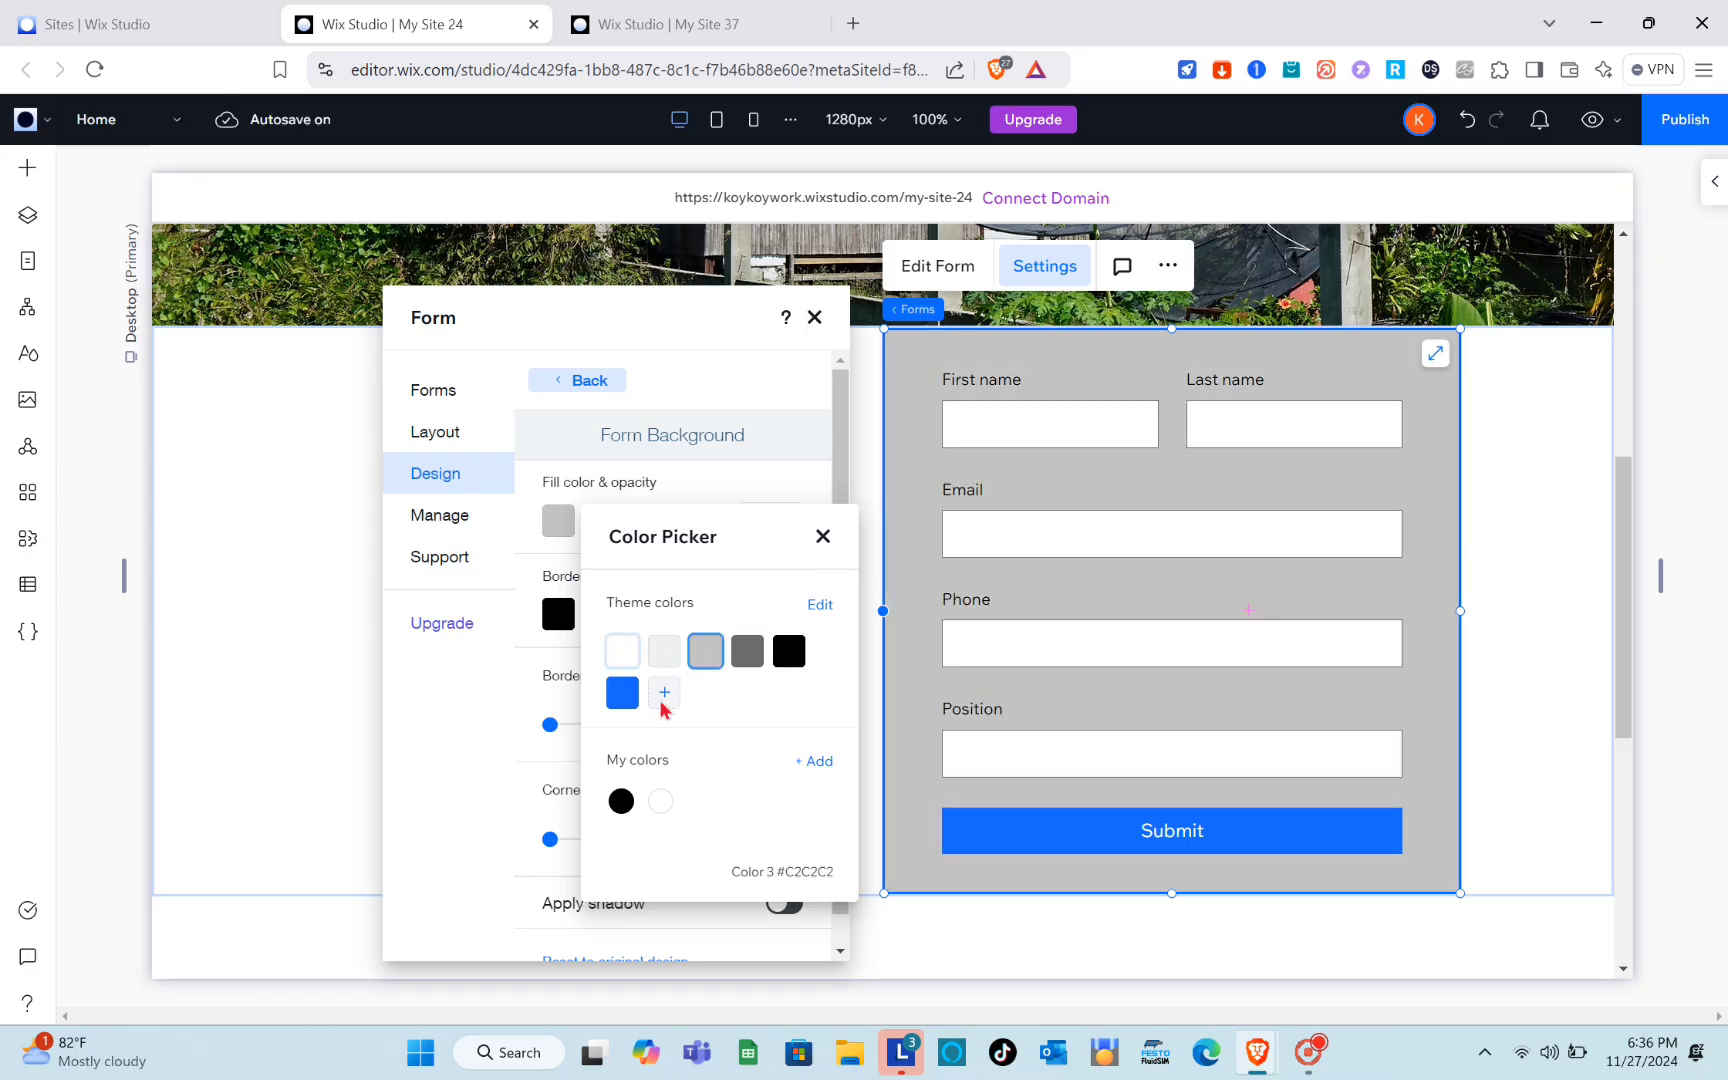
{"action": "left_click", "coordinate": [823, 538]}
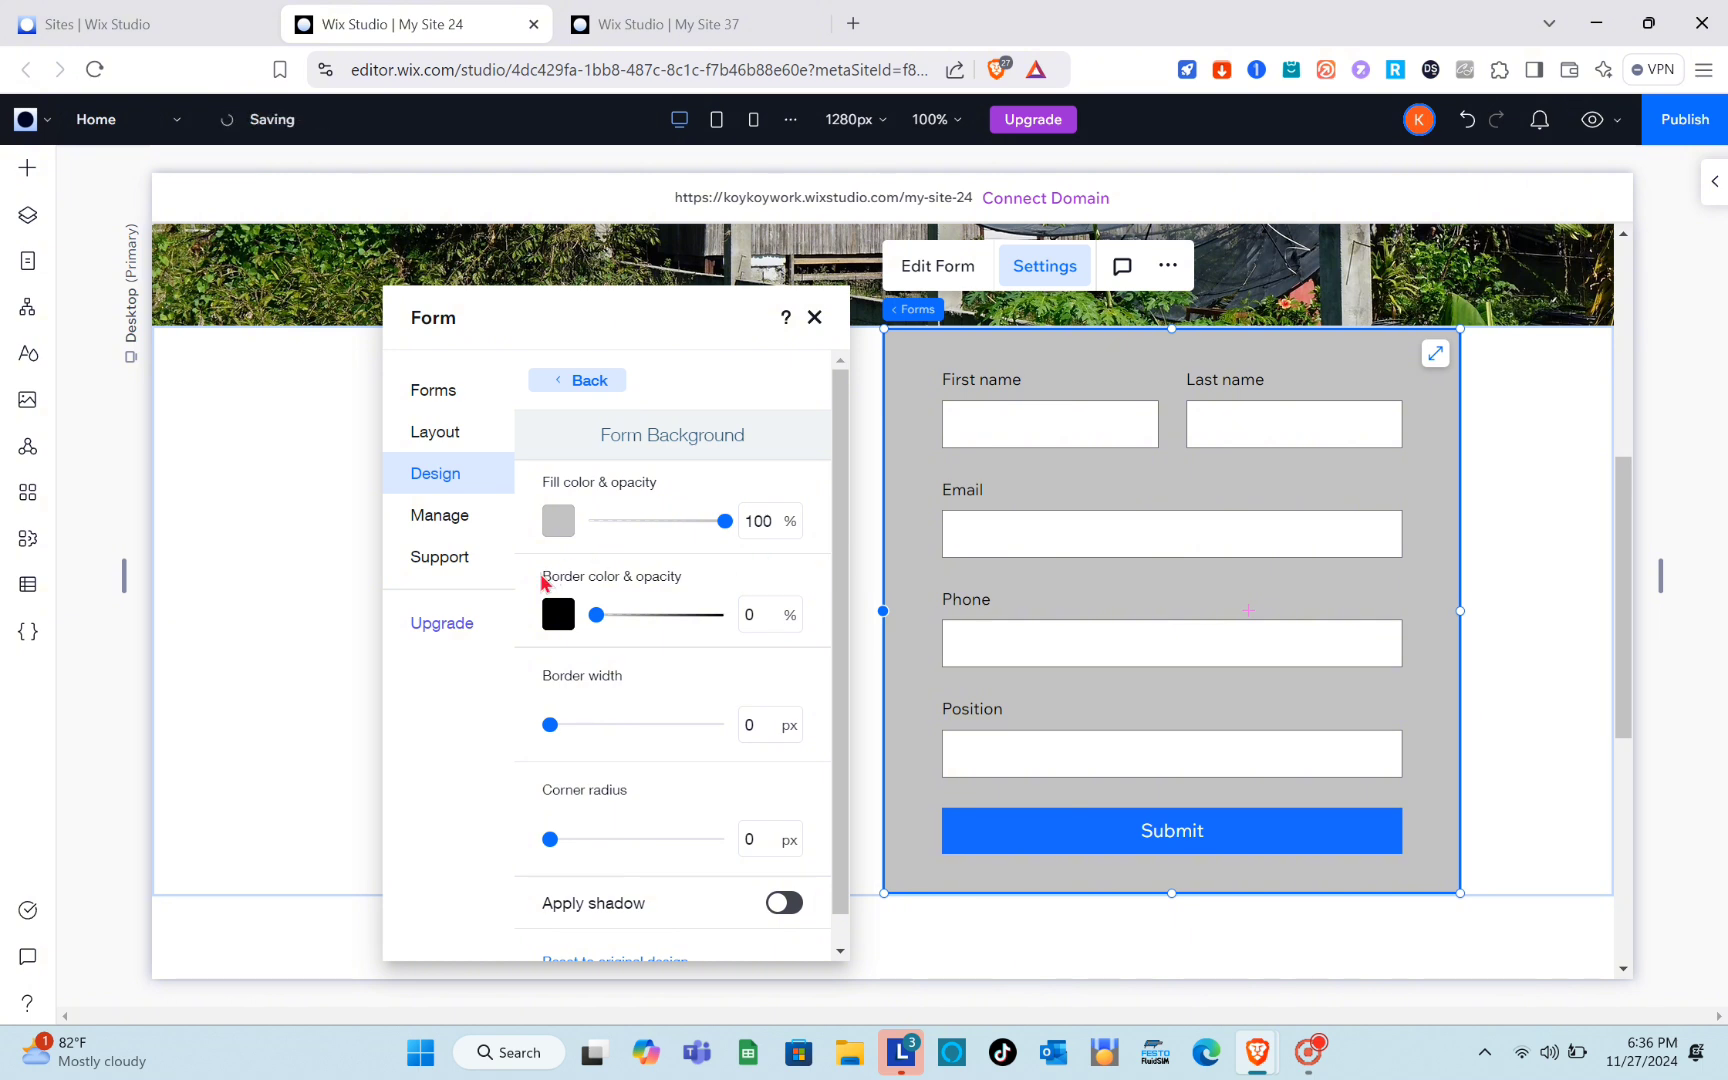
Step: Keep the black border color of the form background and set its border width to 3 px
{"action": "left_click", "coordinate": [563, 617]}
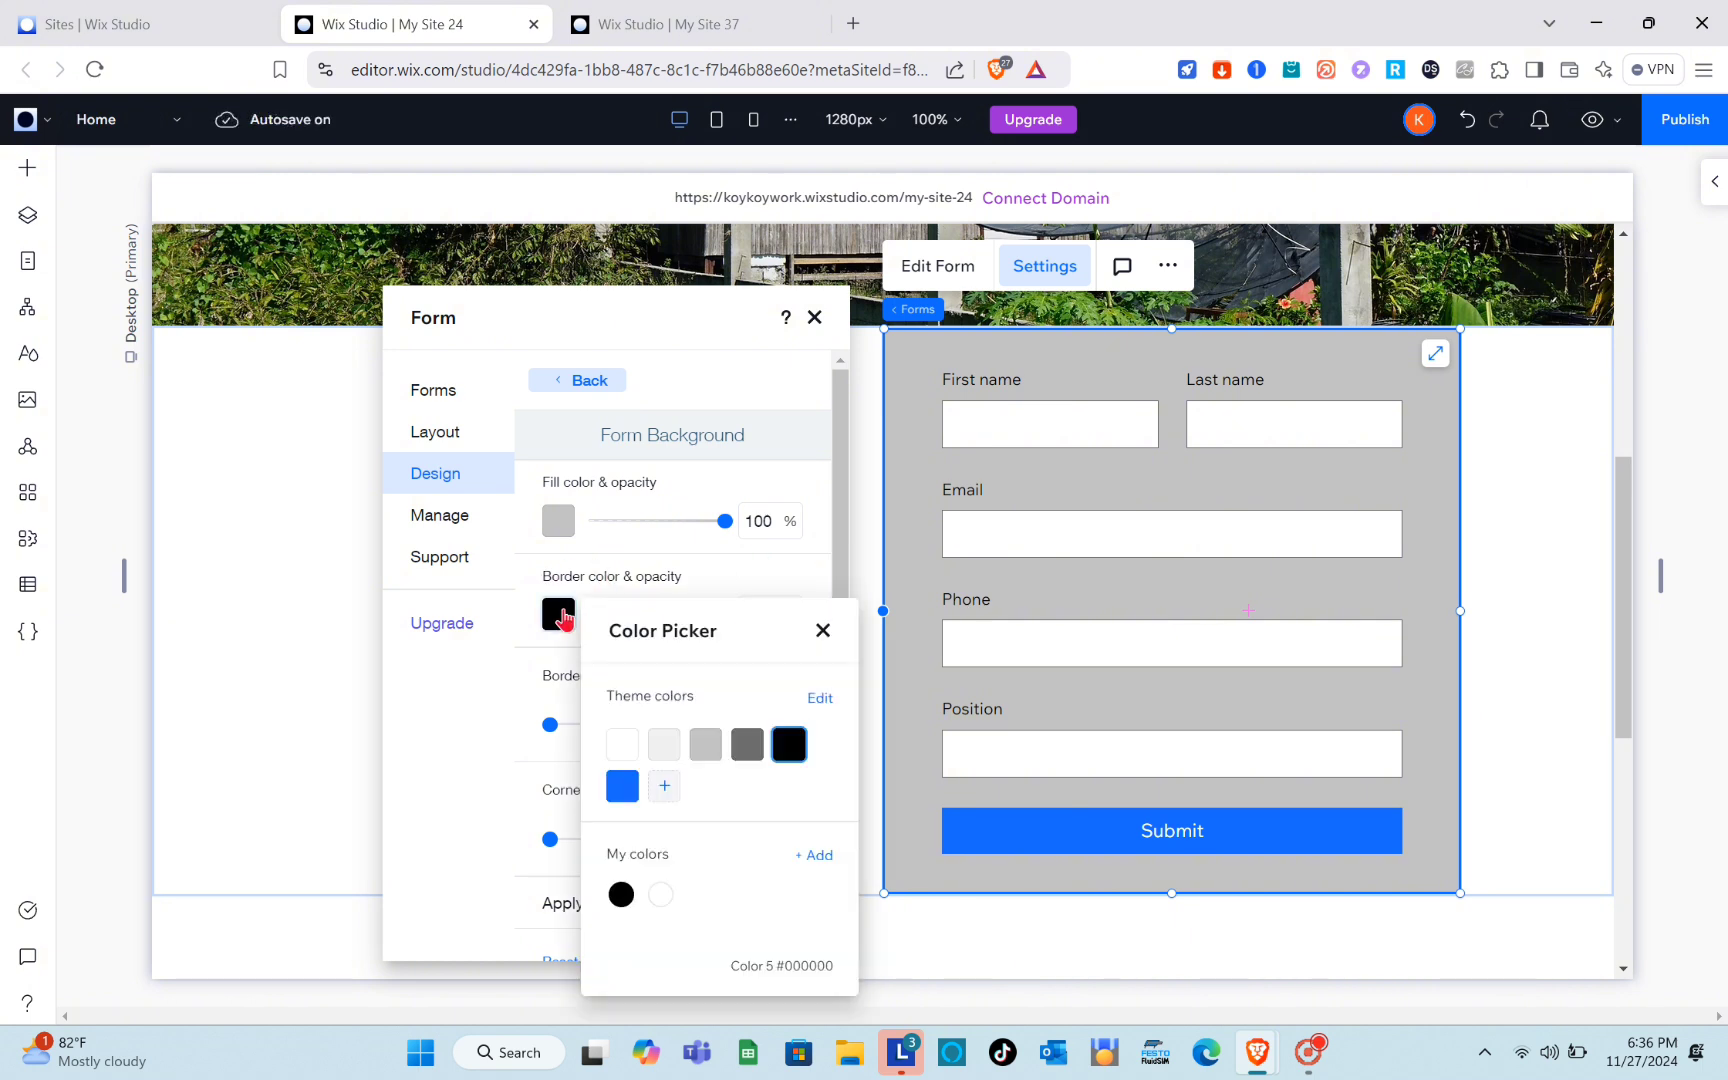
{"action": "left_click", "coordinate": [823, 634]}
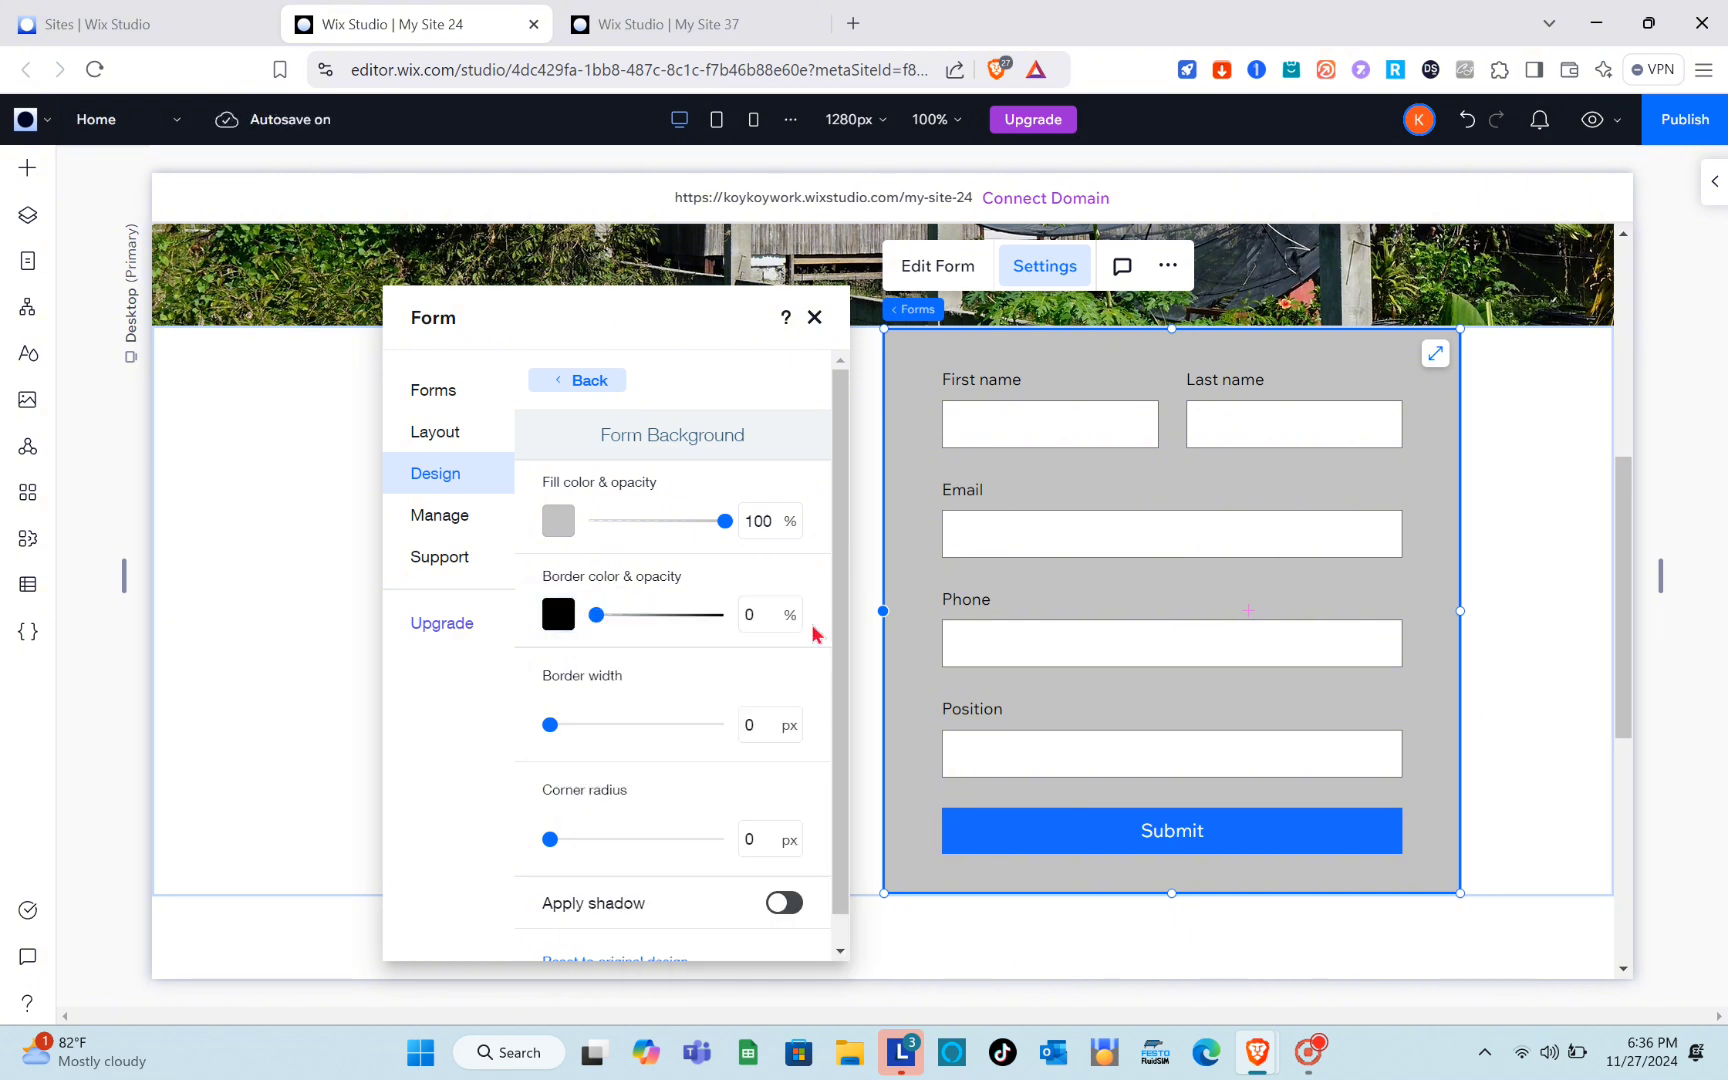
{"action": "scroll", "coordinate": [710, 630], "scroll_direction": "down", "scroll_amount": 1}
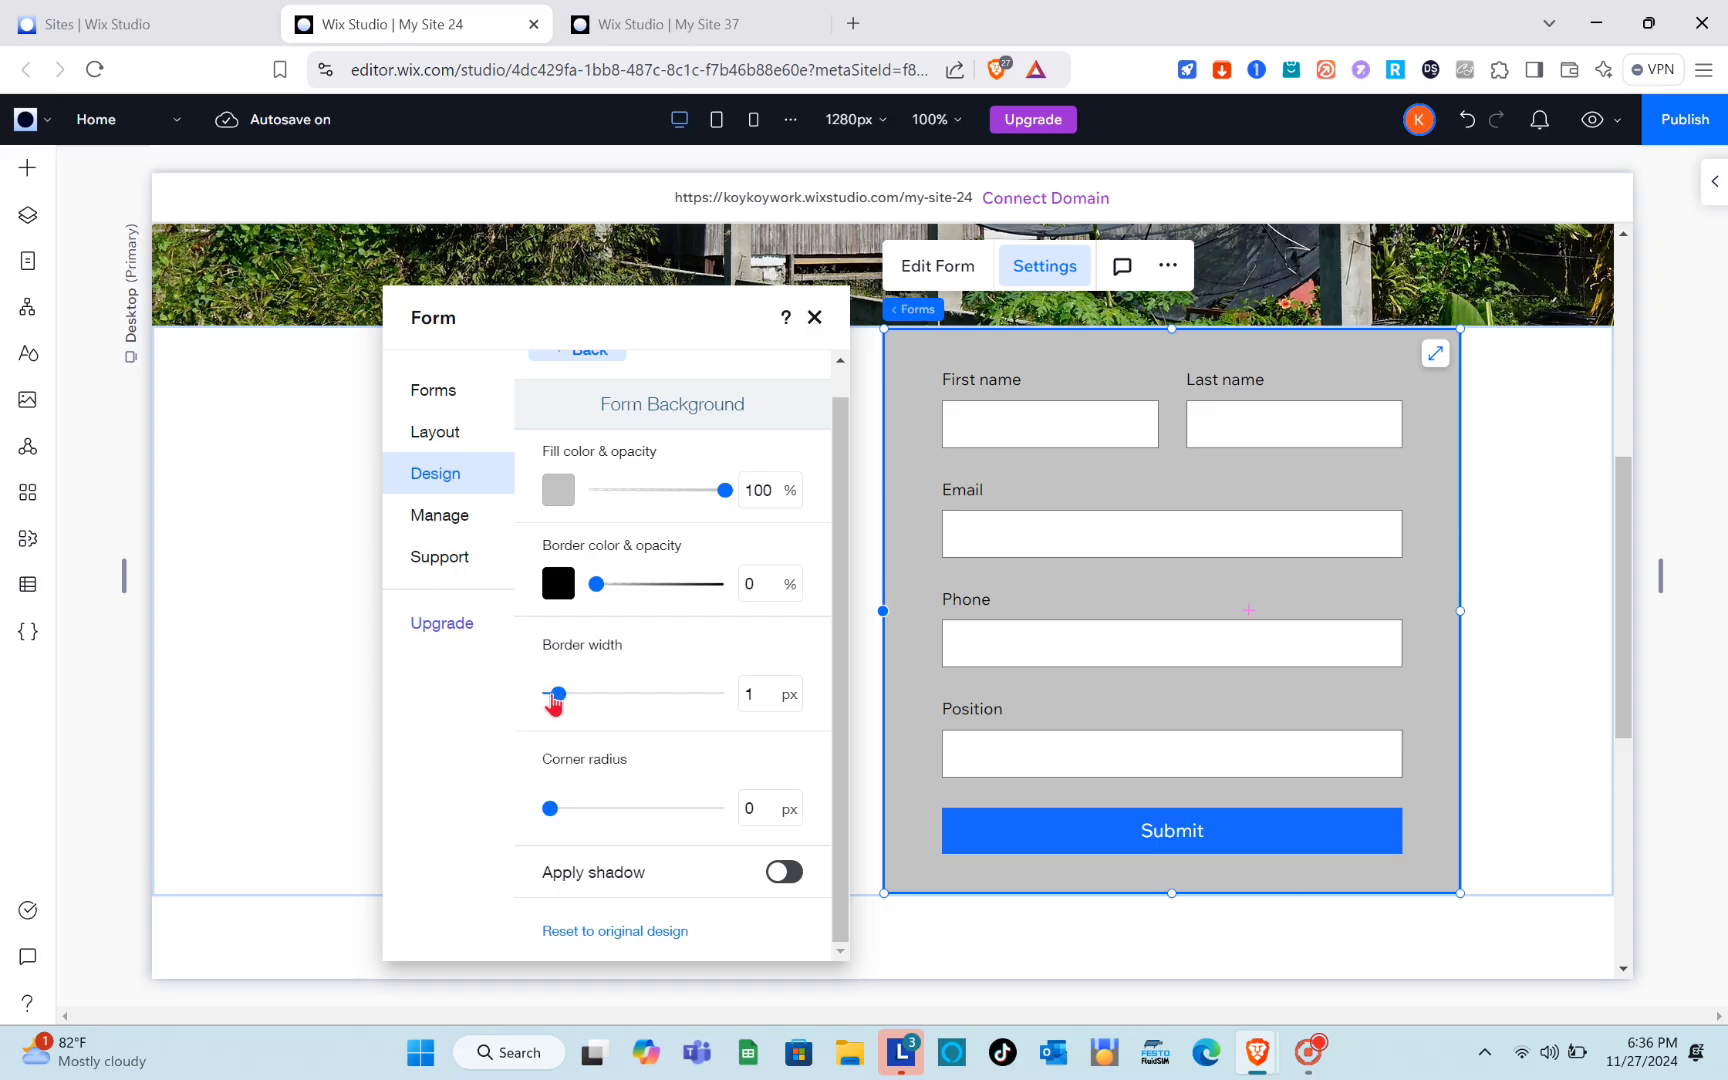
{"action": "mouse_move", "coordinate": [555, 702]}
{"action": "left_mouse_down"}
{"action": "mouse_move", "coordinate": [615, 712]}
{"action": "mouse_move", "coordinate": [575, 710]}
{"action": "left_mouse_up"}
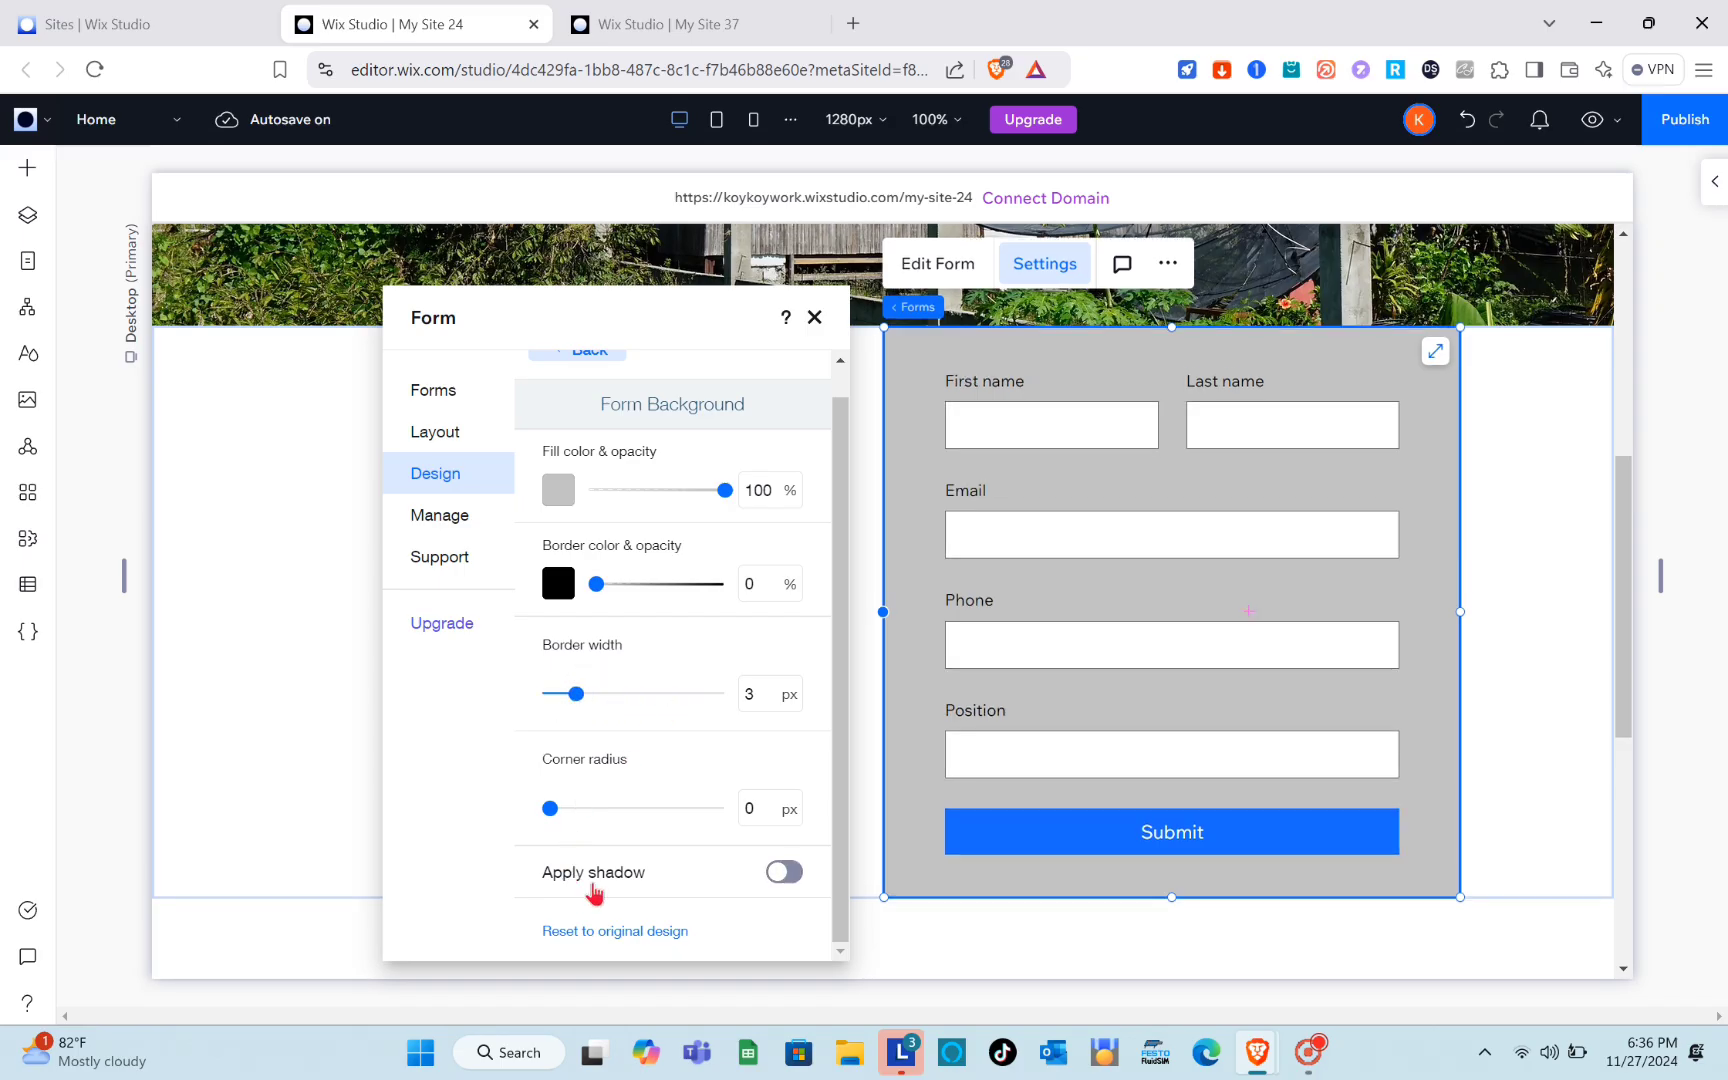
Step: Try the shadow on the form background, switch it off again, and return to the list of design sections
{"action": "left_click", "coordinate": [784, 873]}
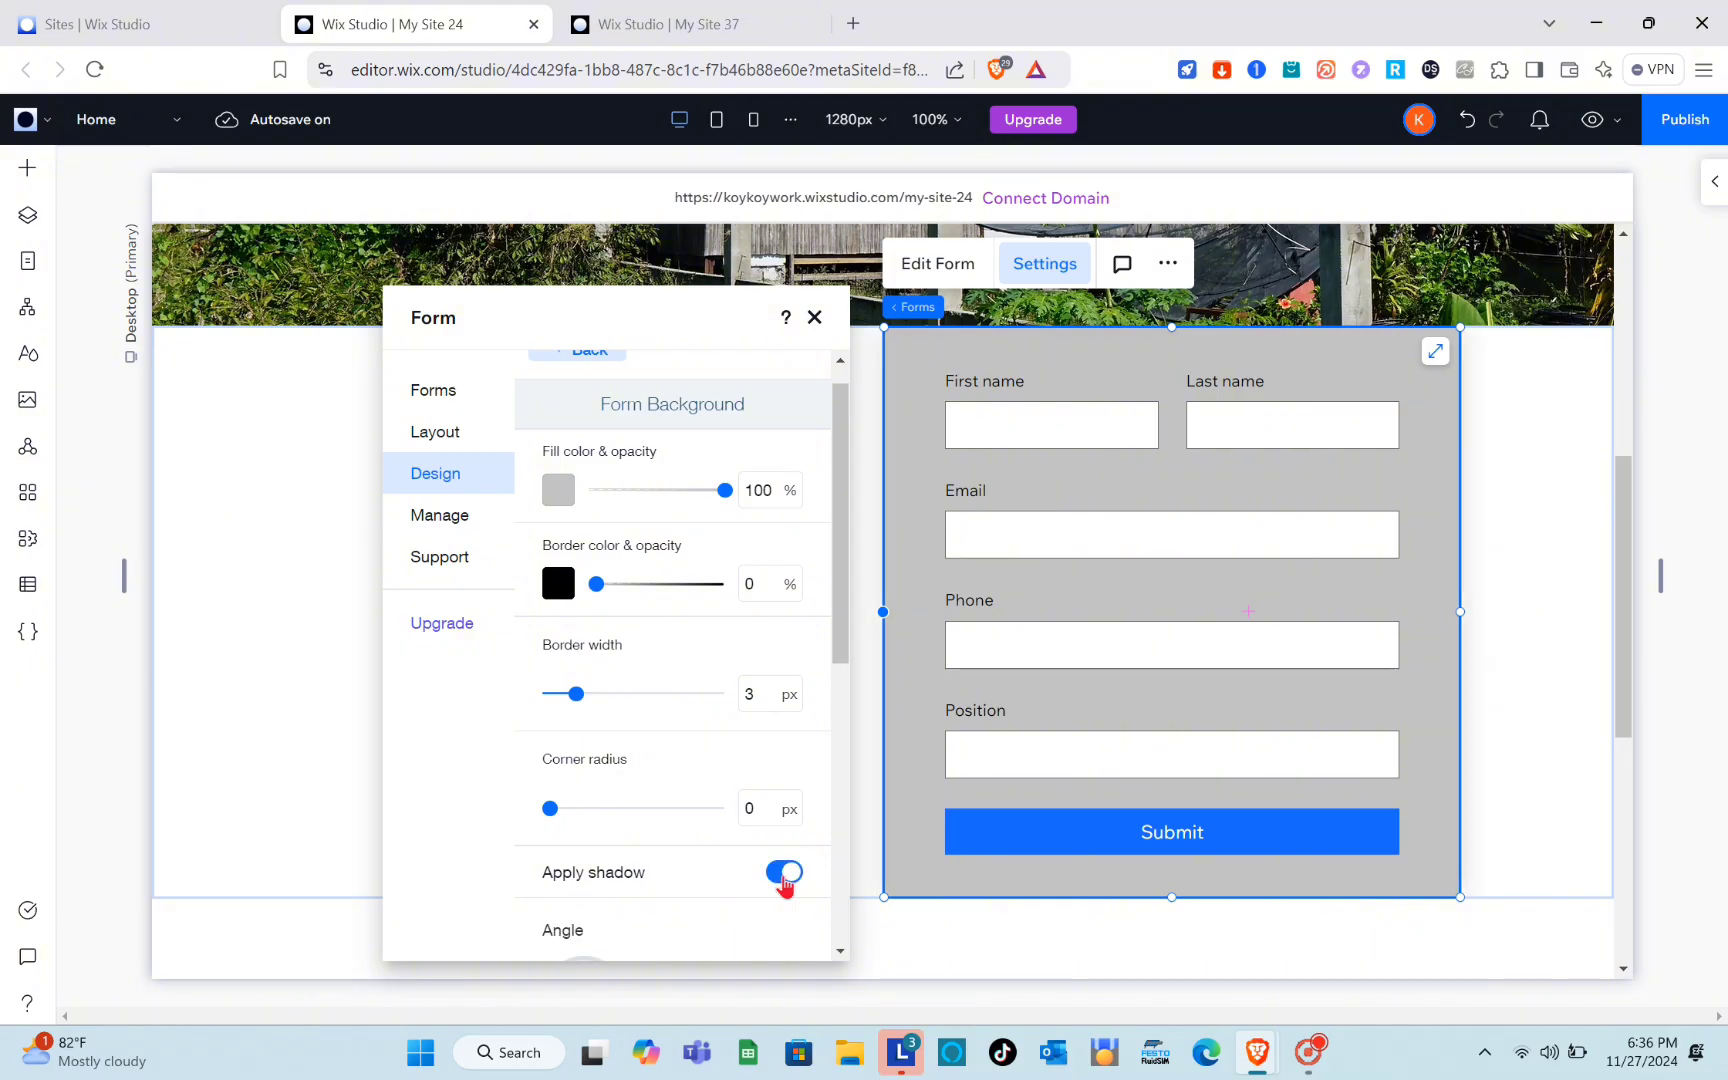
{"action": "left_click", "coordinate": [784, 875]}
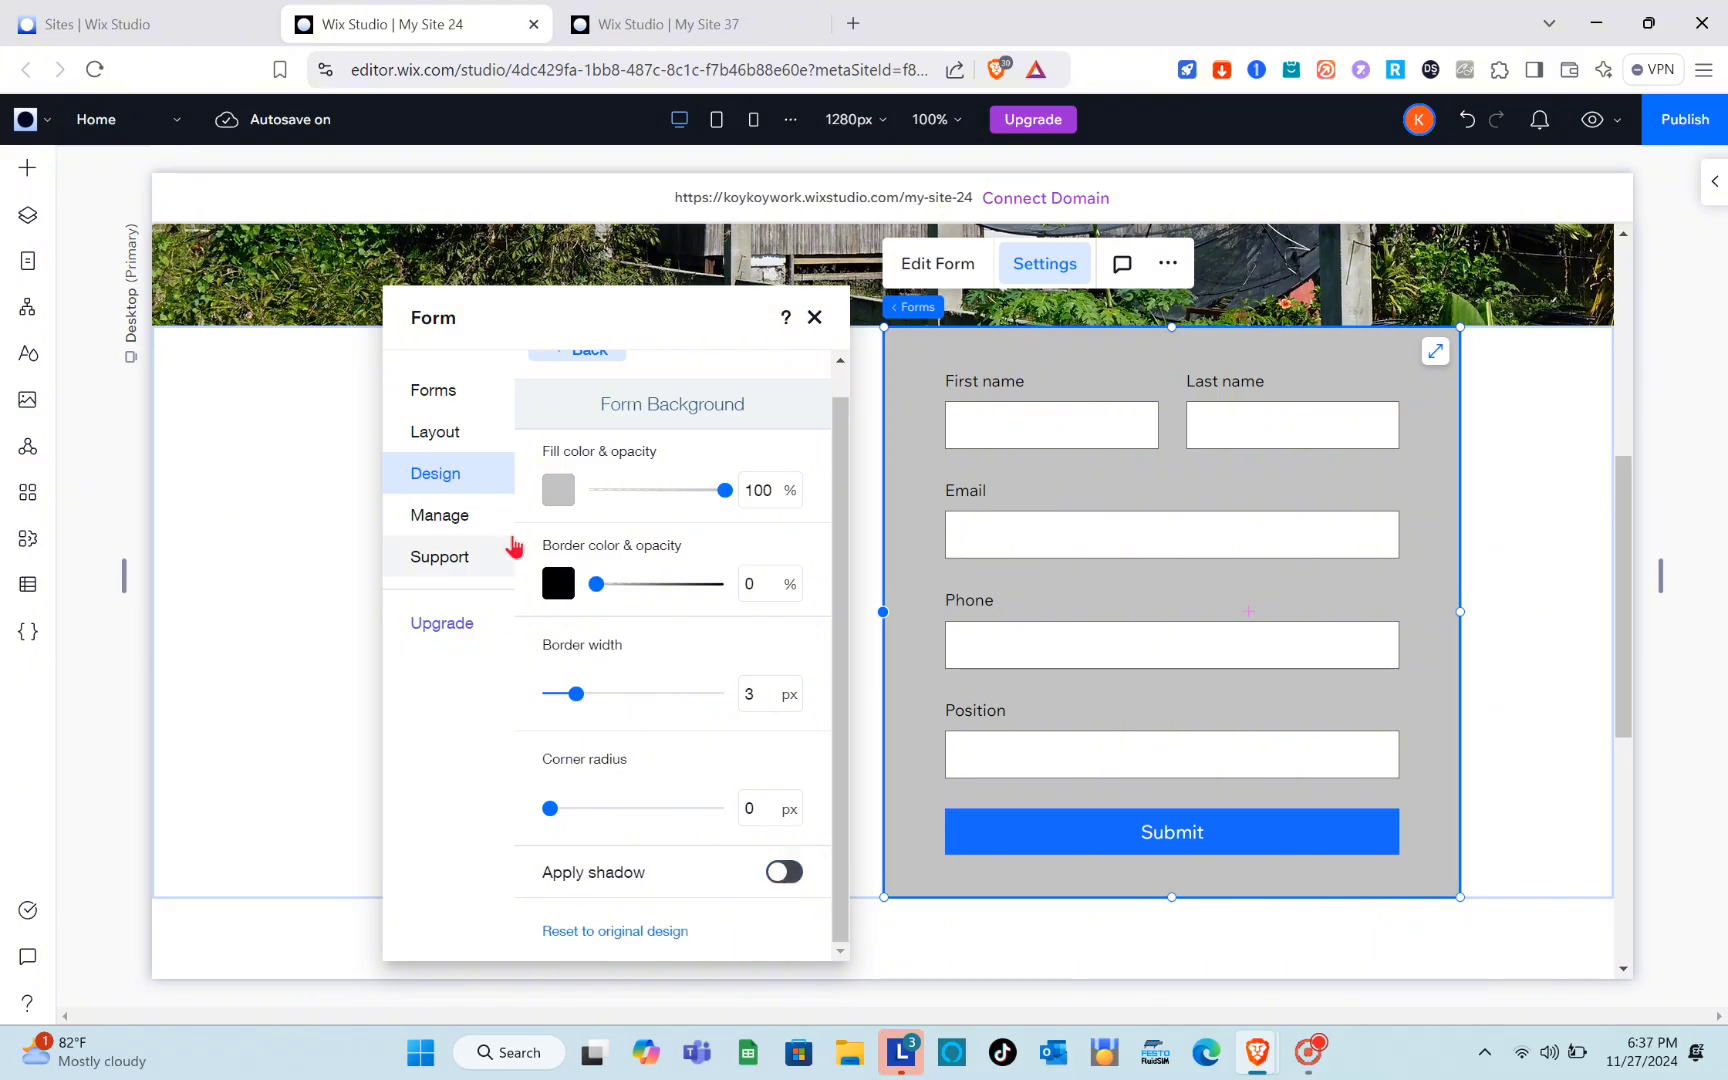
{"action": "scroll", "coordinate": [575, 400], "scroll_direction": "up", "scroll_amount": 1}
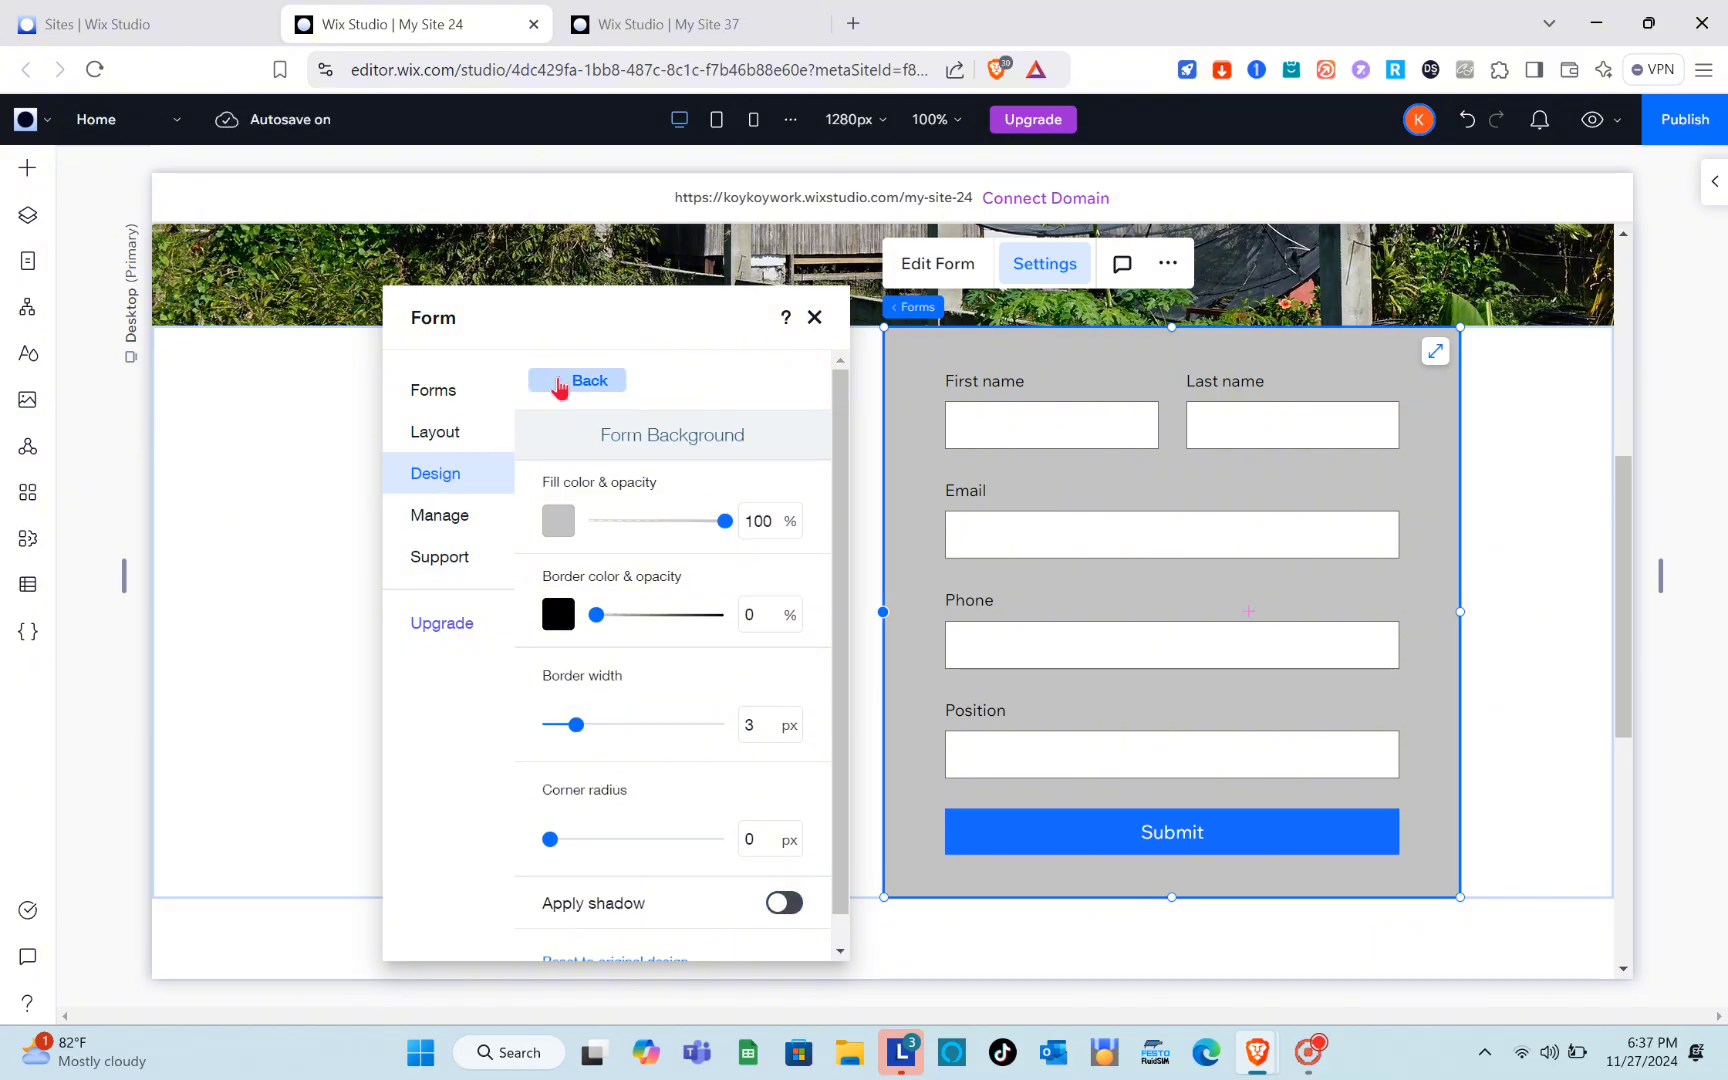
{"action": "left_click", "coordinate": [560, 385]}
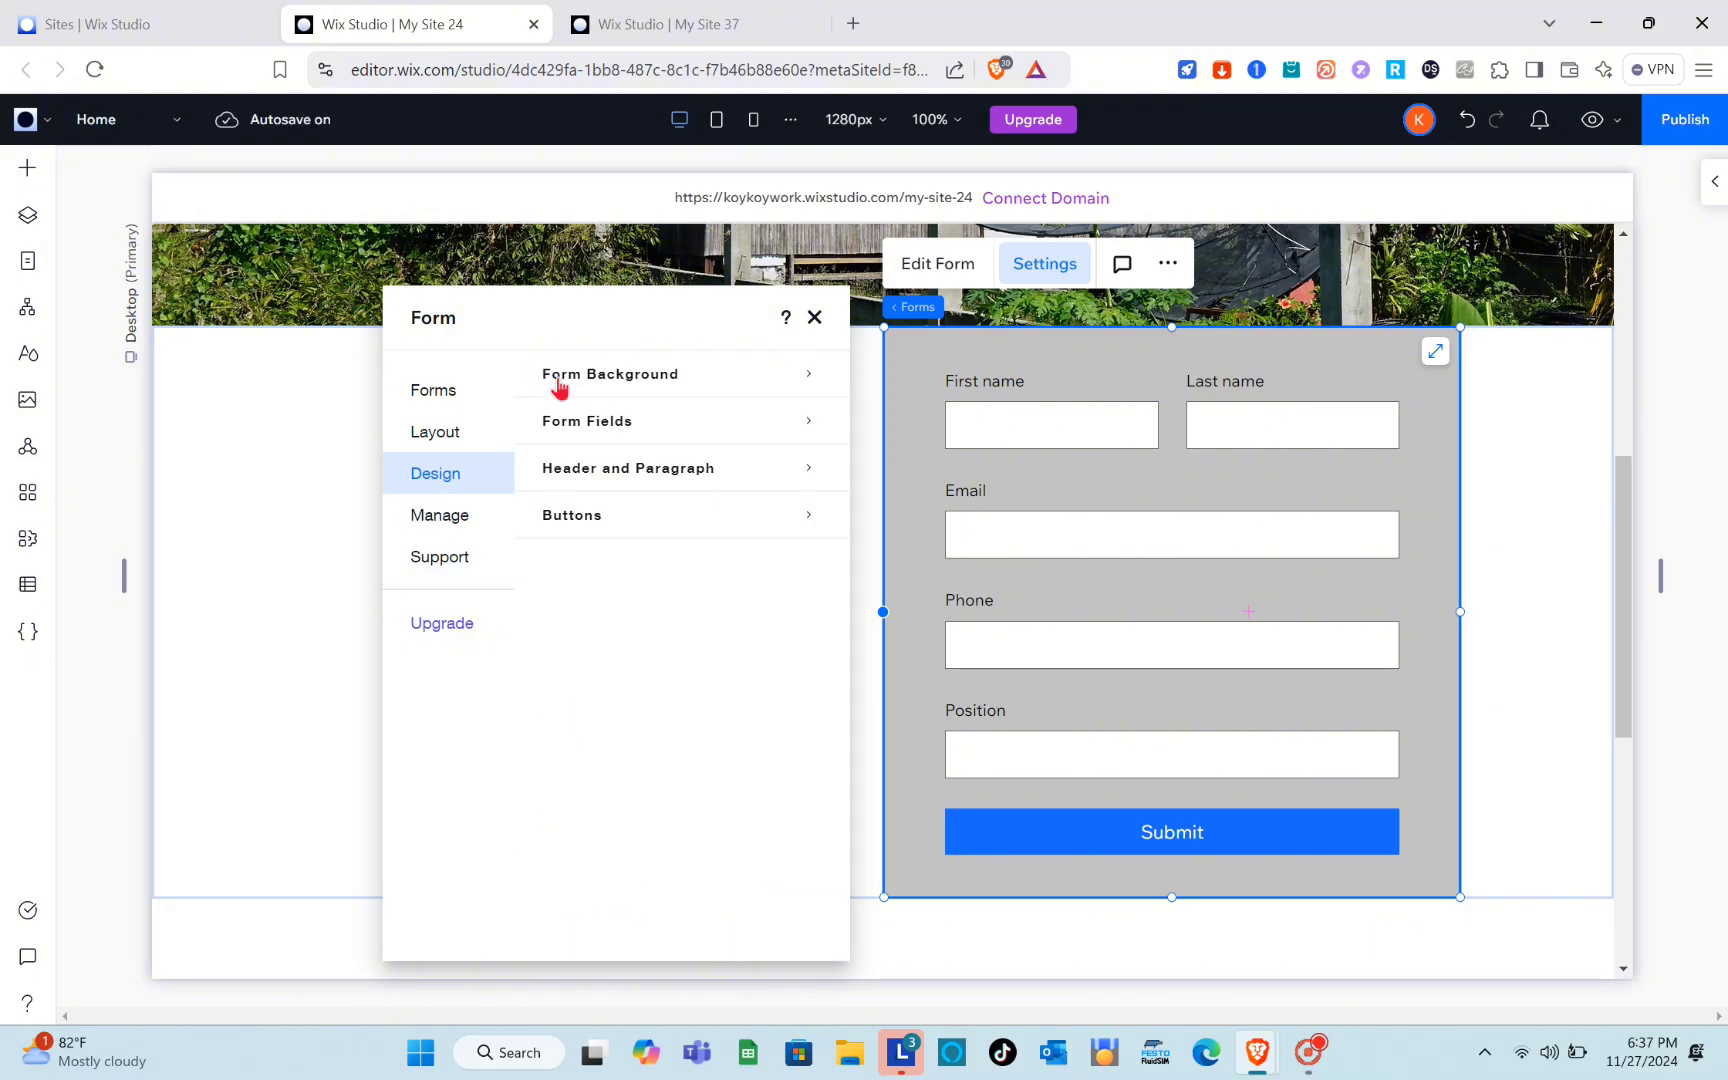
Step: Try the None and Bottom input styles for the form fields and return to All sides
{"action": "left_click", "coordinate": [805, 432]}
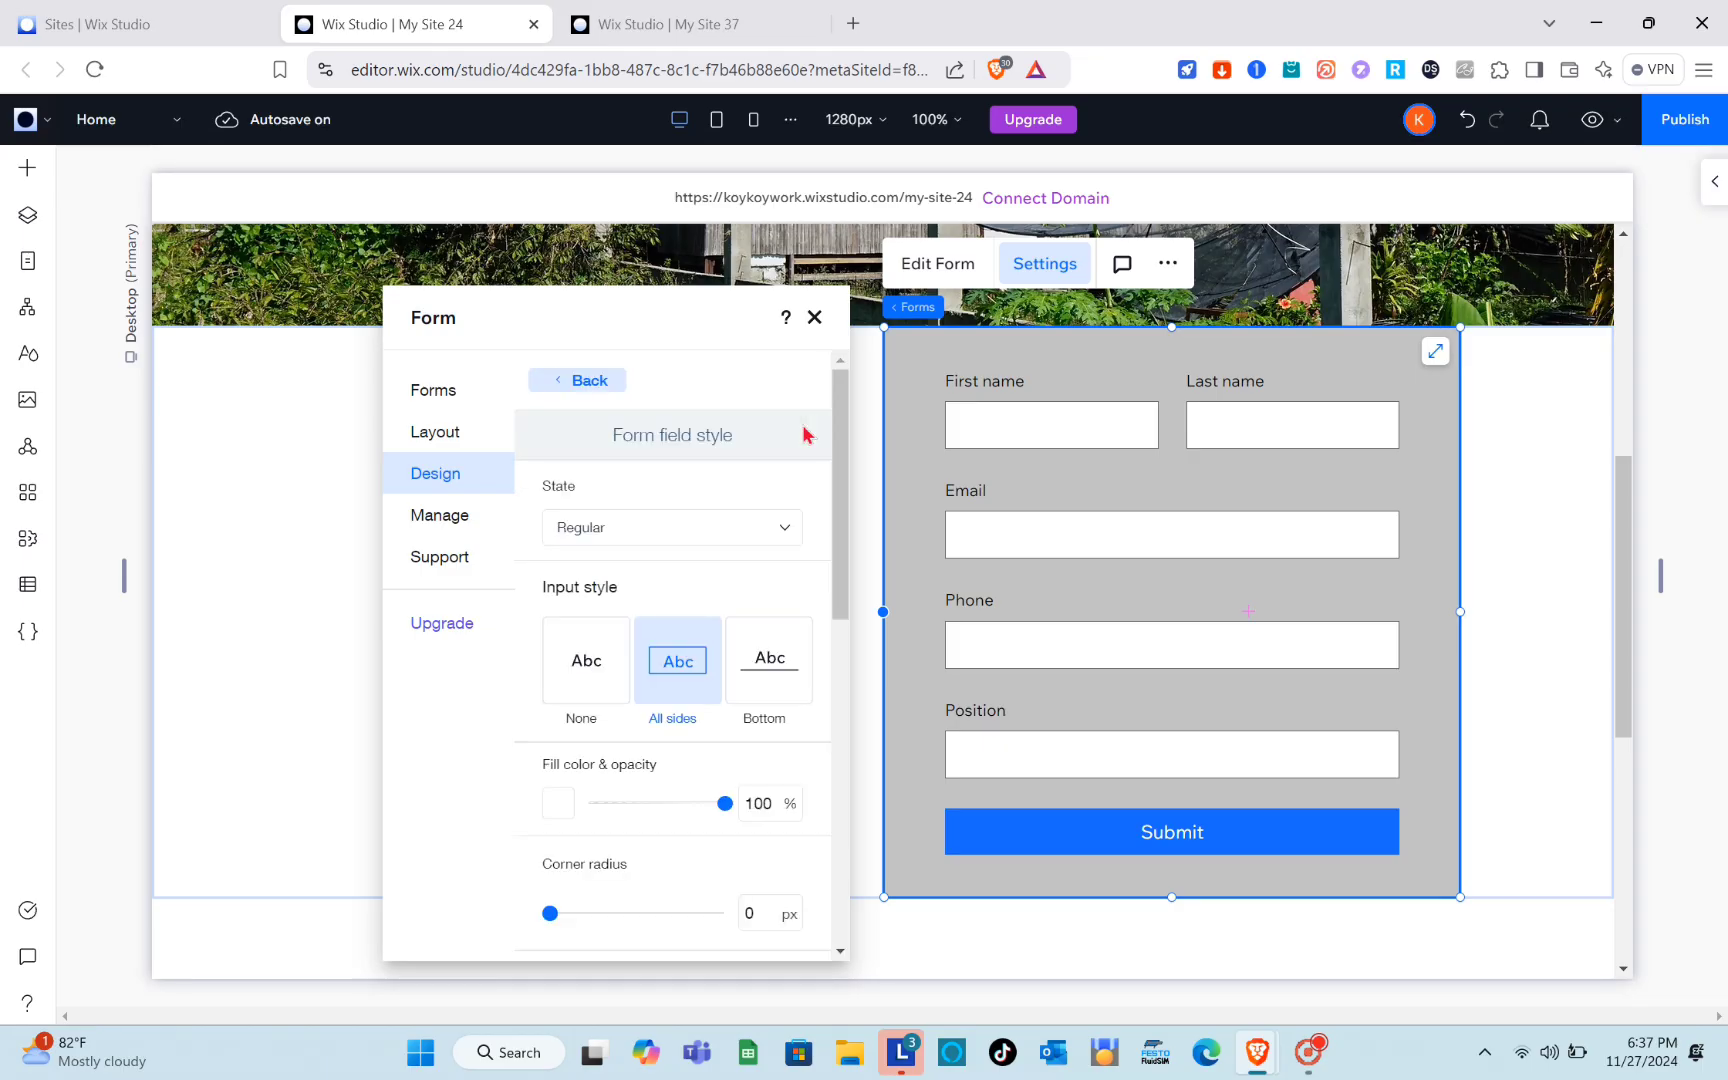
{"action": "left_click", "coordinate": [645, 541]}
{"action": "left_click", "coordinate": [645, 541]}
{"action": "scroll", "coordinate": [625, 500], "scroll_direction": "down", "scroll_amount": 3}
{"action": "scroll", "coordinate": [625, 500], "scroll_direction": "up", "scroll_amount": 1}
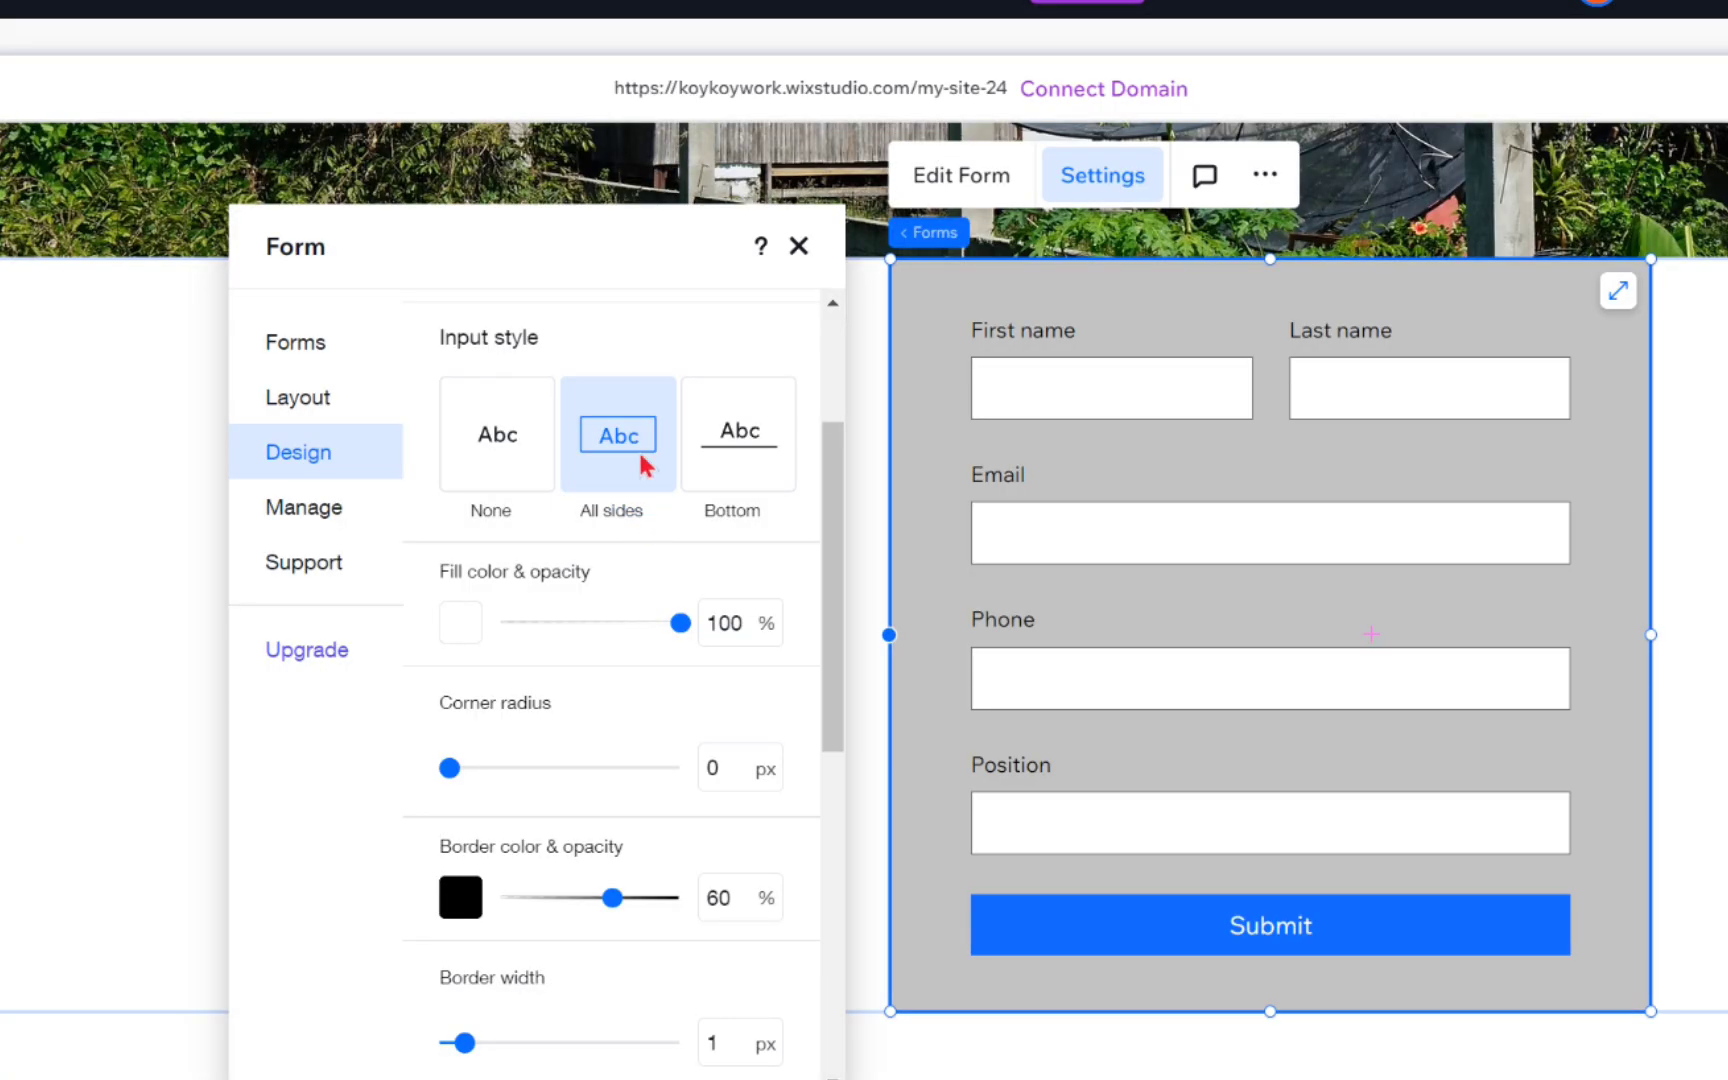
{"action": "left_click", "coordinate": [590, 474]}
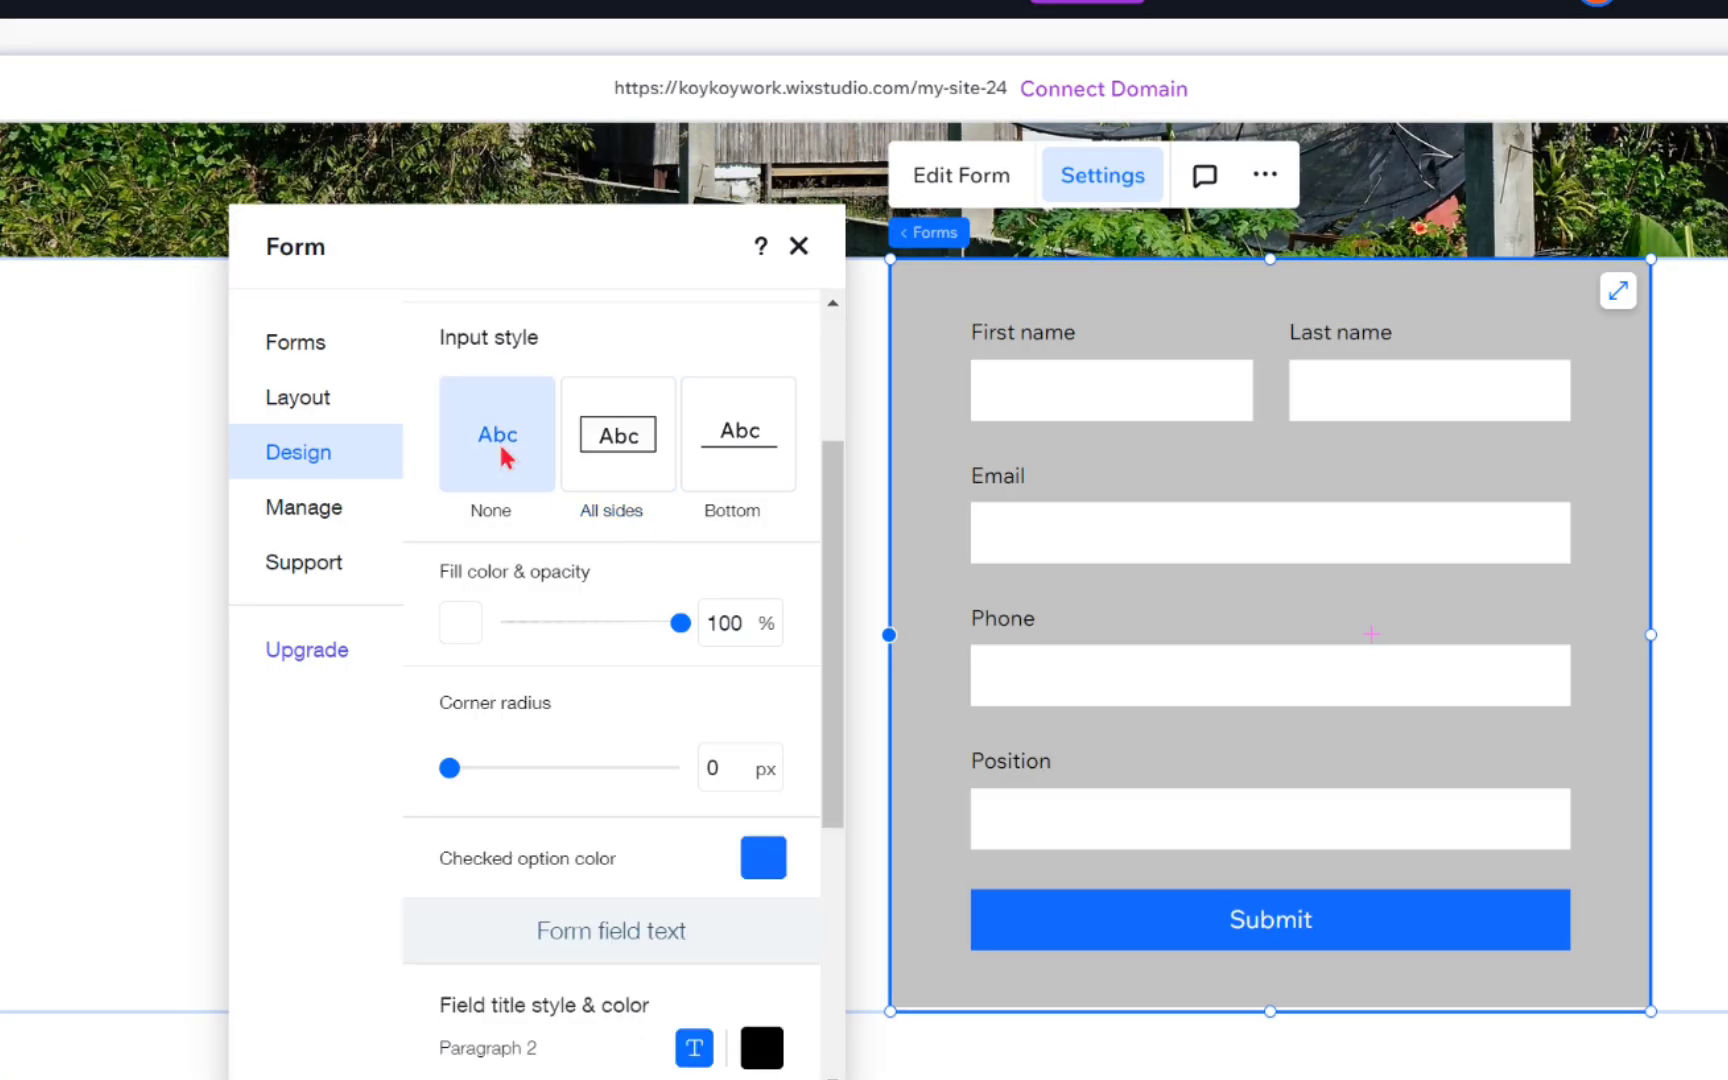
{"action": "left_click", "coordinate": [610, 455]}
{"action": "left_click", "coordinate": [735, 445]}
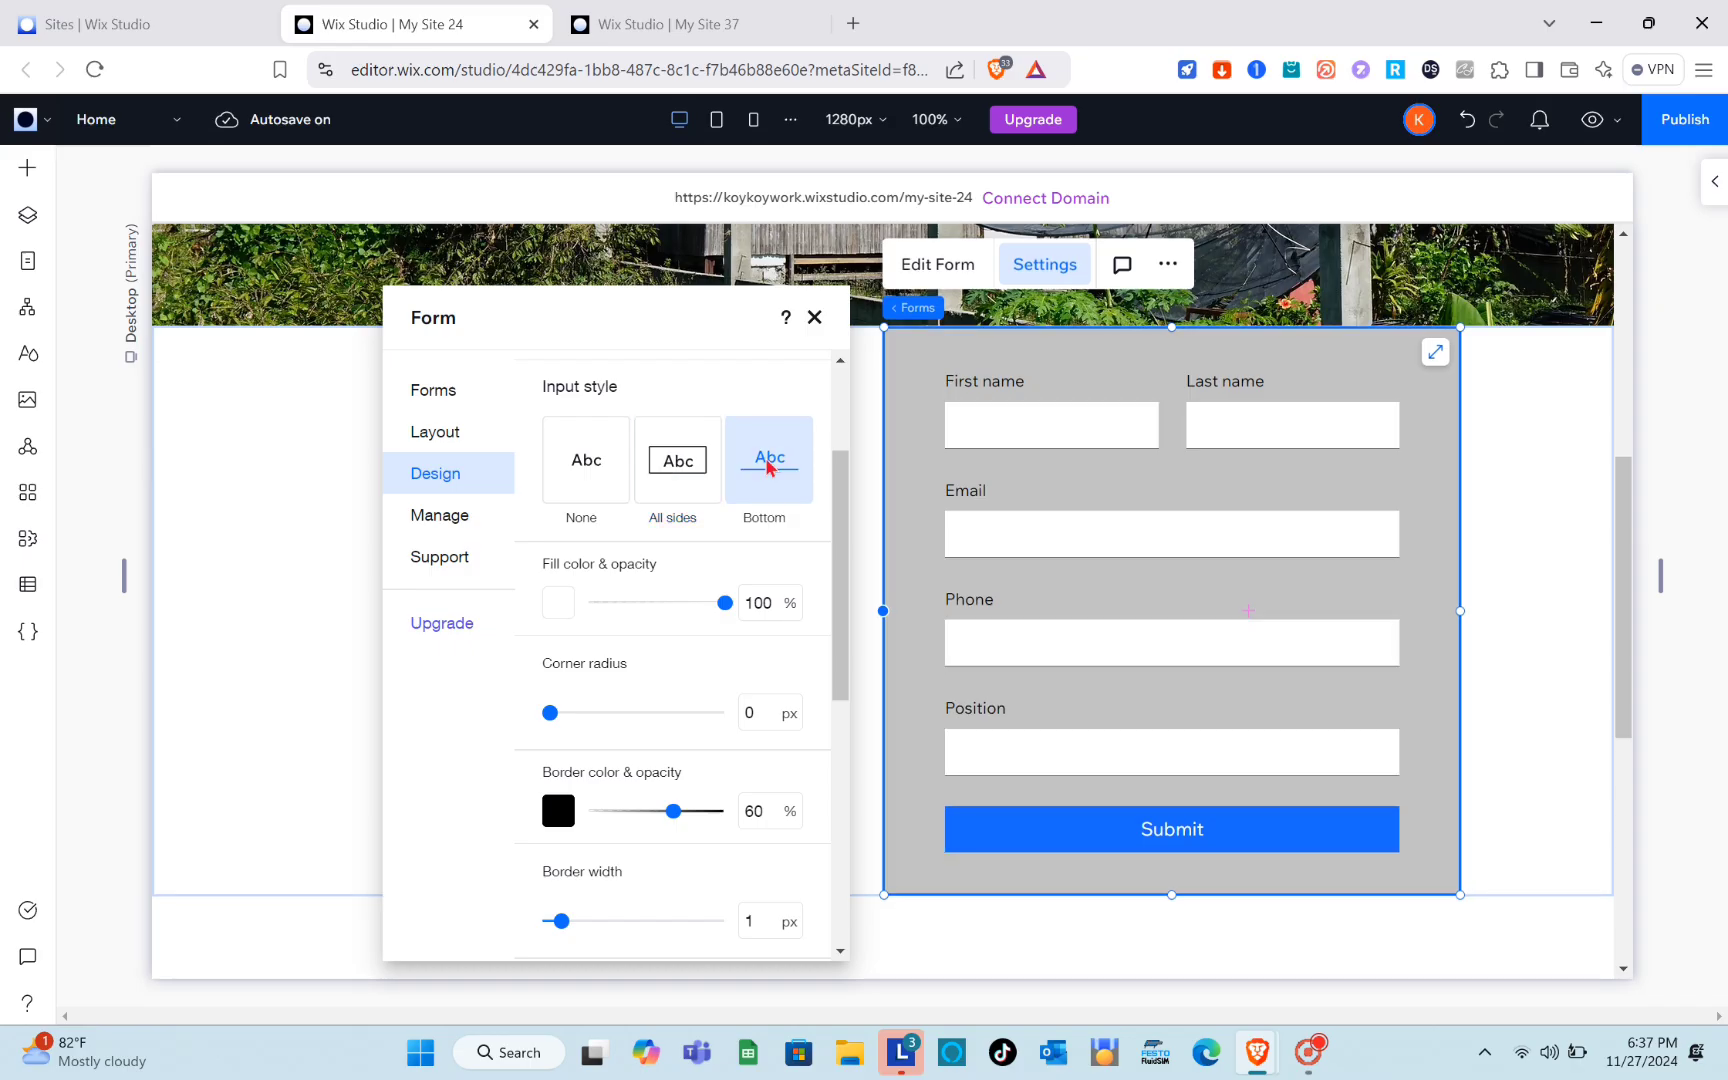
{"action": "left_click", "coordinate": [678, 458]}
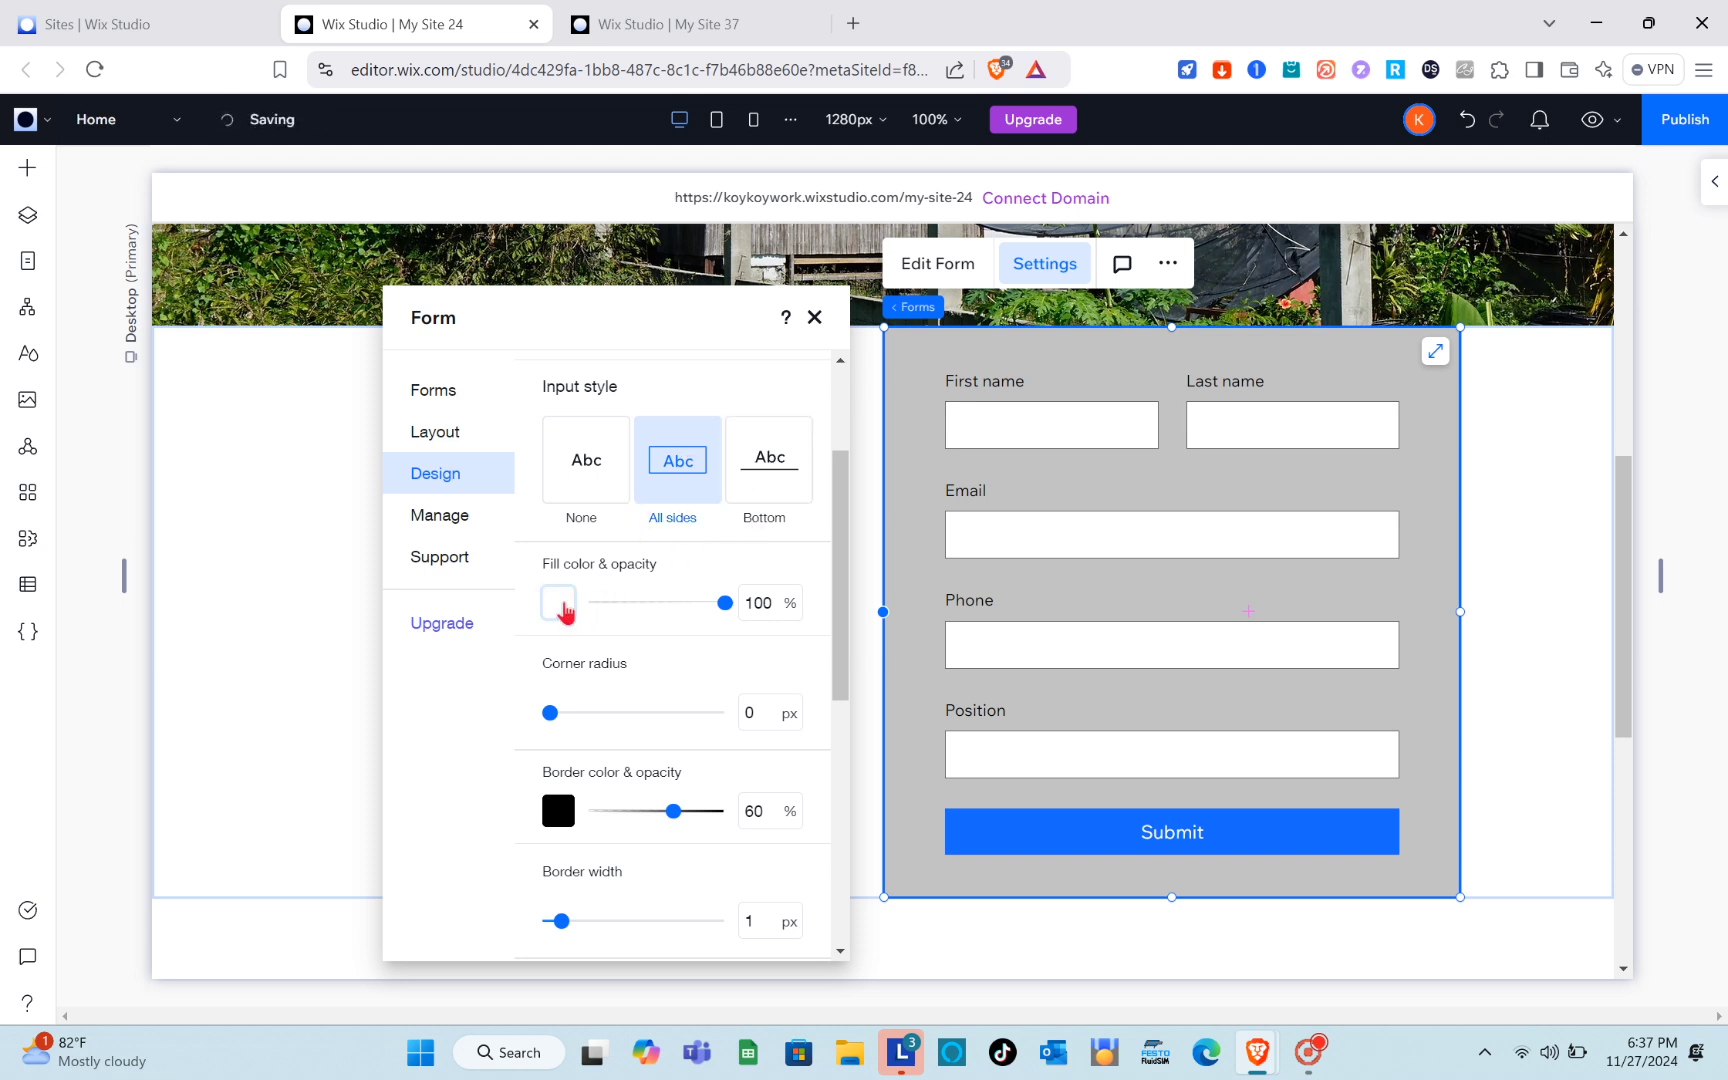
Step: Try the gray #C2C2C2 fill for the form fields and return it to white #FFFFFF
{"action": "left_click", "coordinate": [560, 603]}
{"action": "left_click", "coordinate": [705, 733]}
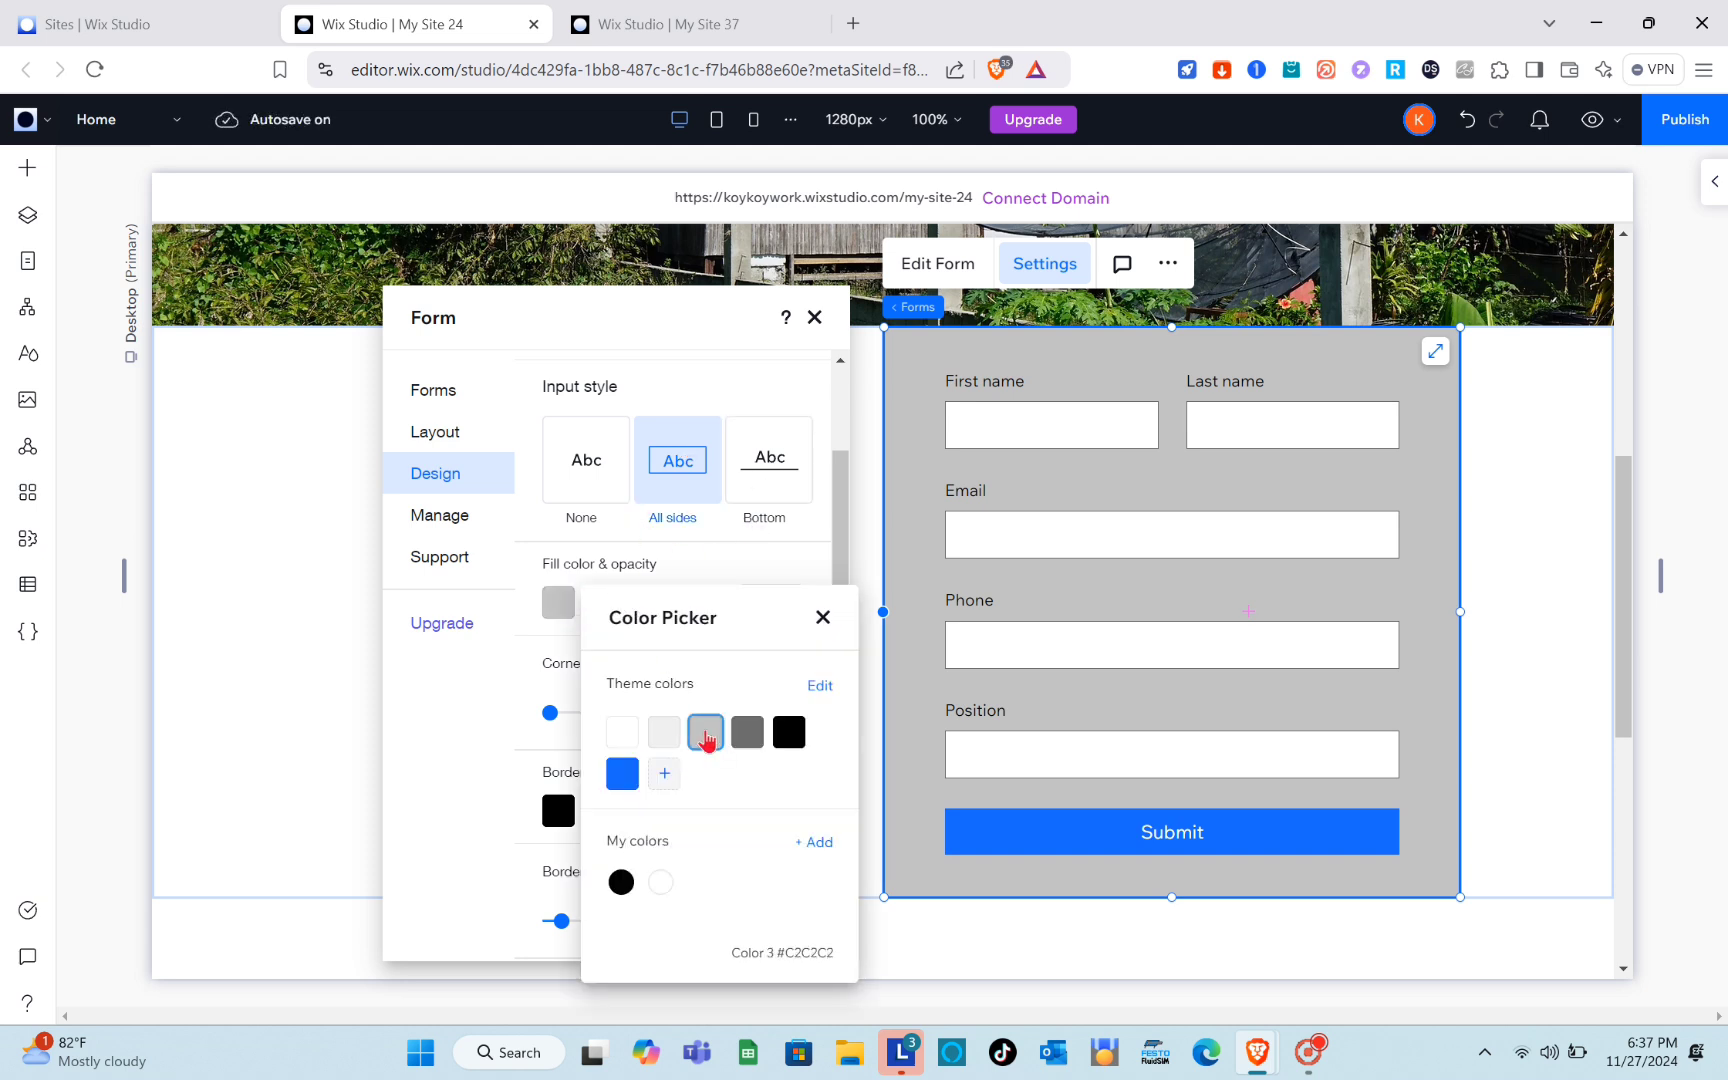
{"action": "left_click", "coordinate": [620, 734]}
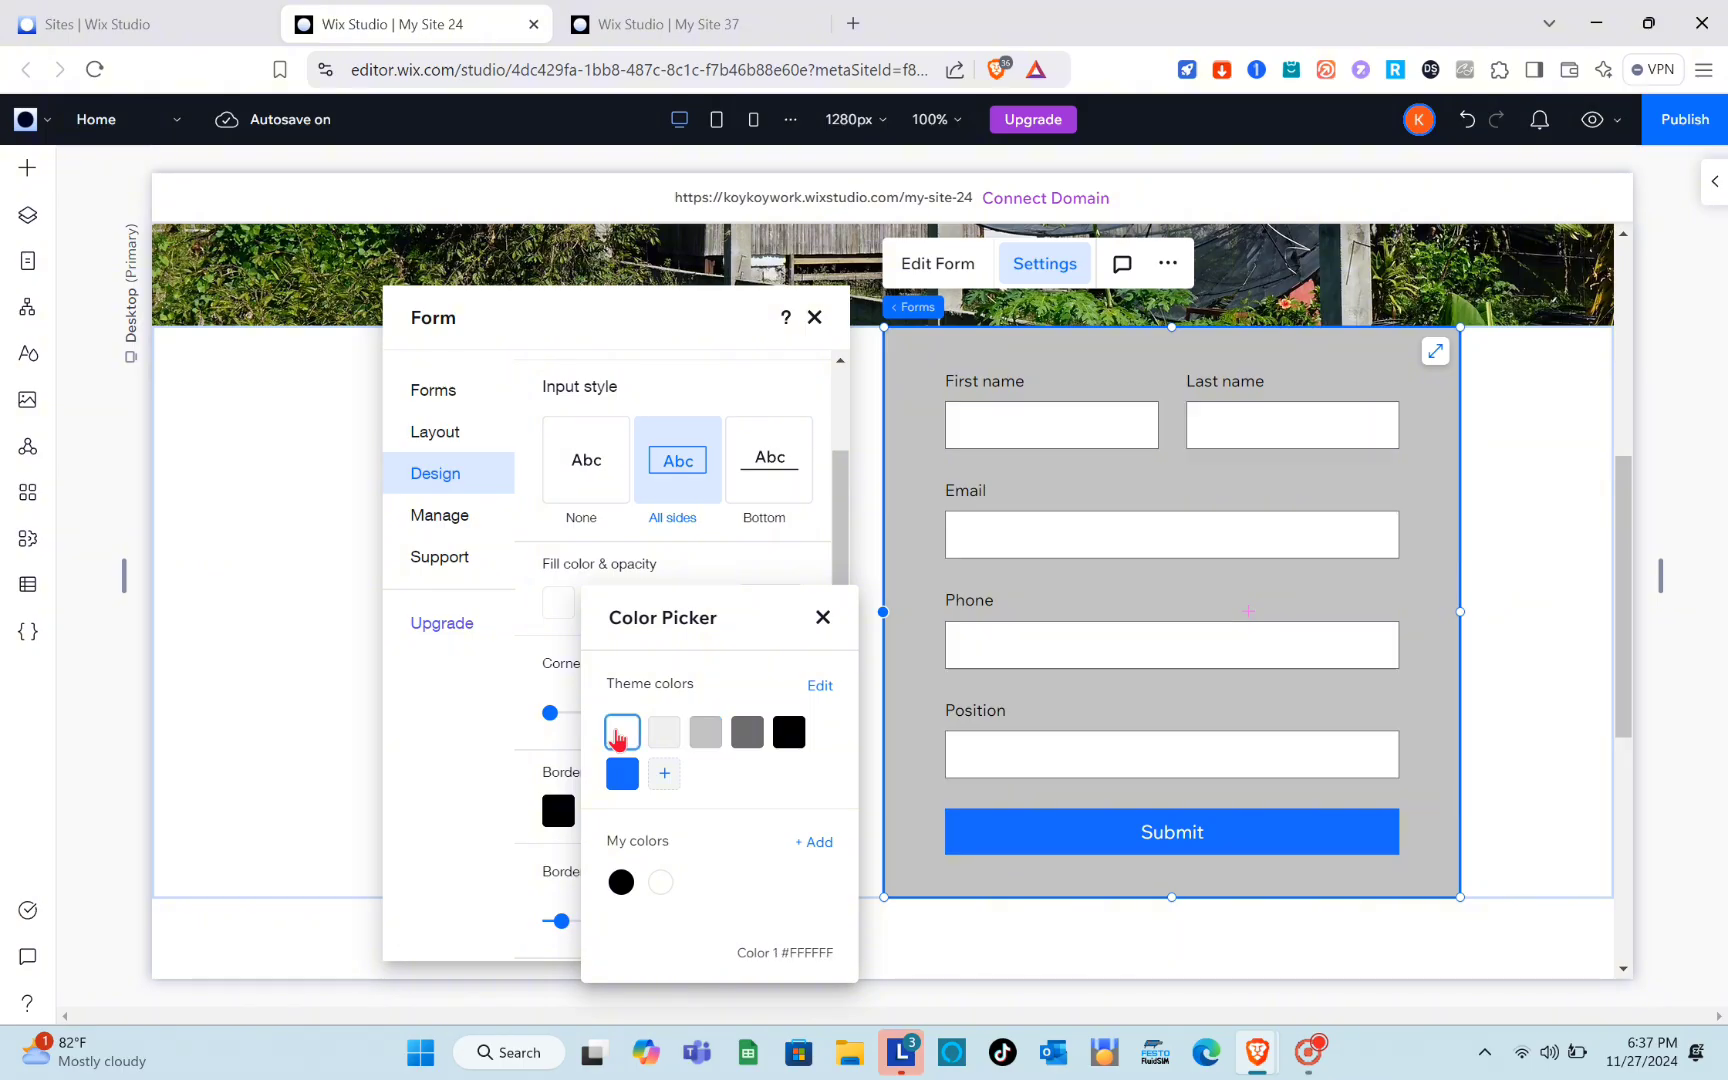
{"action": "left_click", "coordinate": [821, 618]}
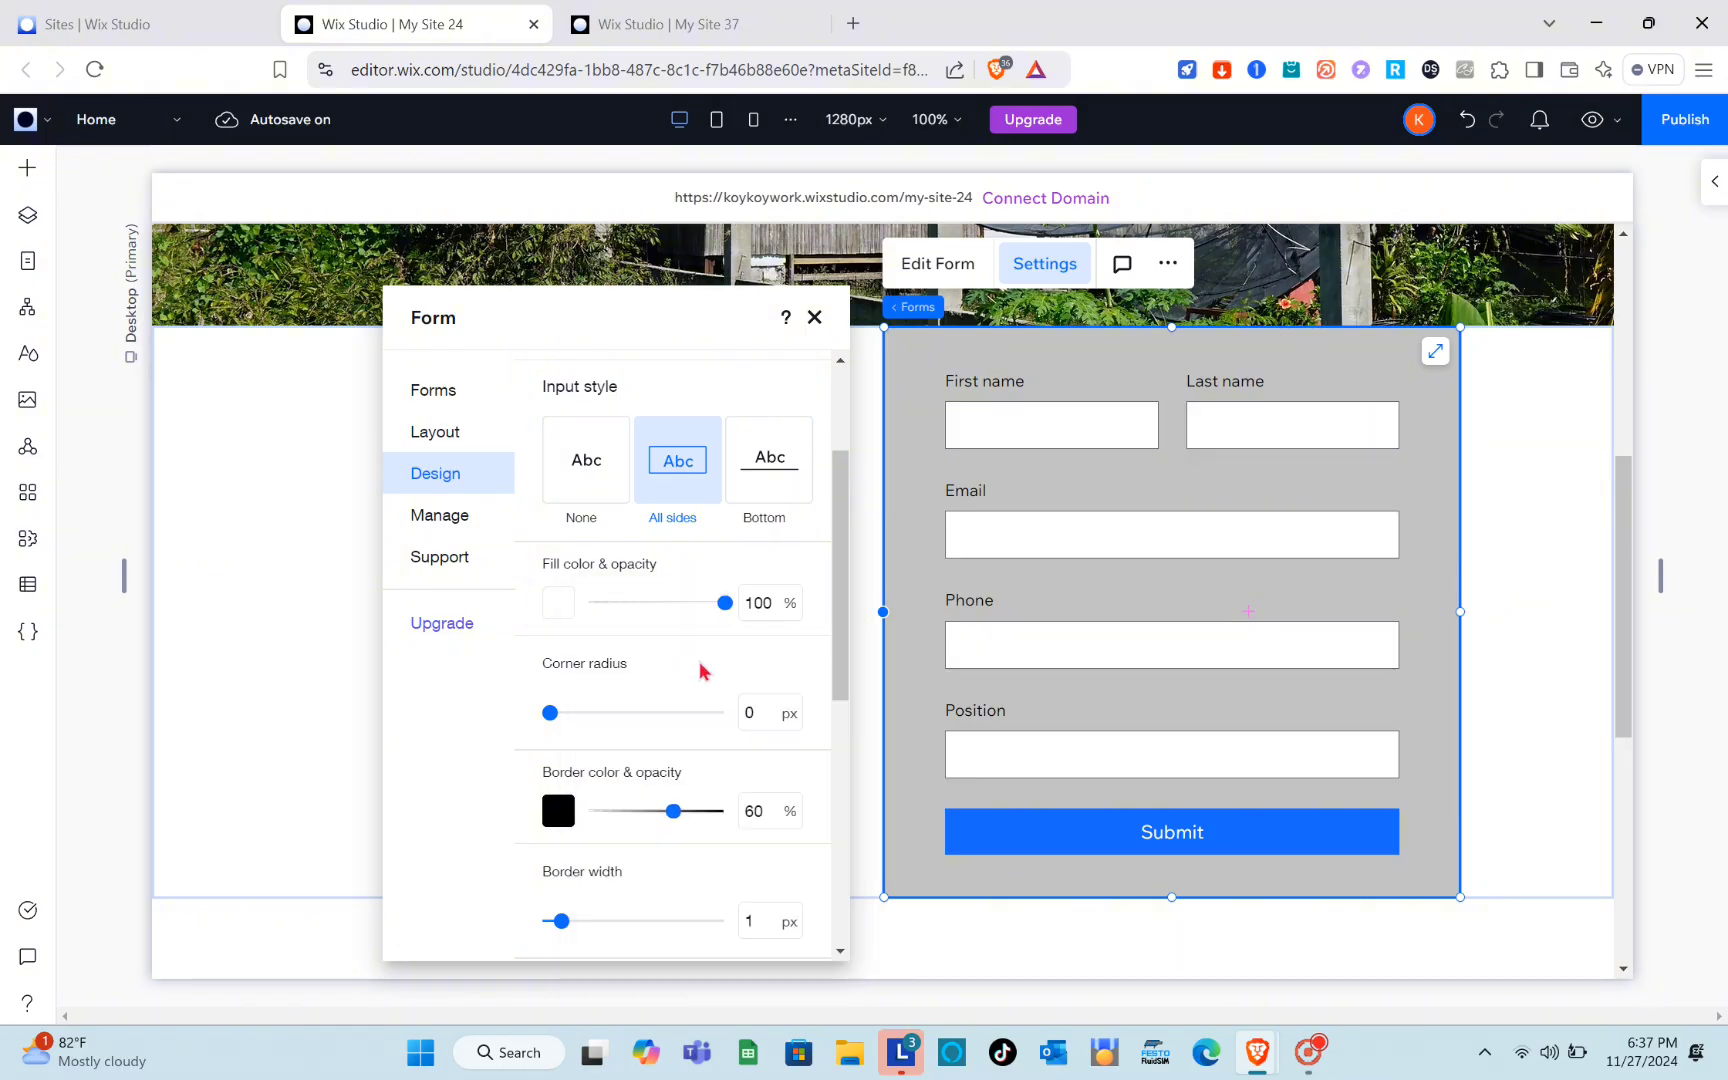
Step: Review the form fields' border and text options and the header and paragraph design settings
{"action": "scroll", "coordinate": [700, 640], "scroll_direction": "down", "scroll_amount": 3}
{"action": "scroll", "coordinate": [688, 570], "scroll_direction": "down", "scroll_amount": 1}
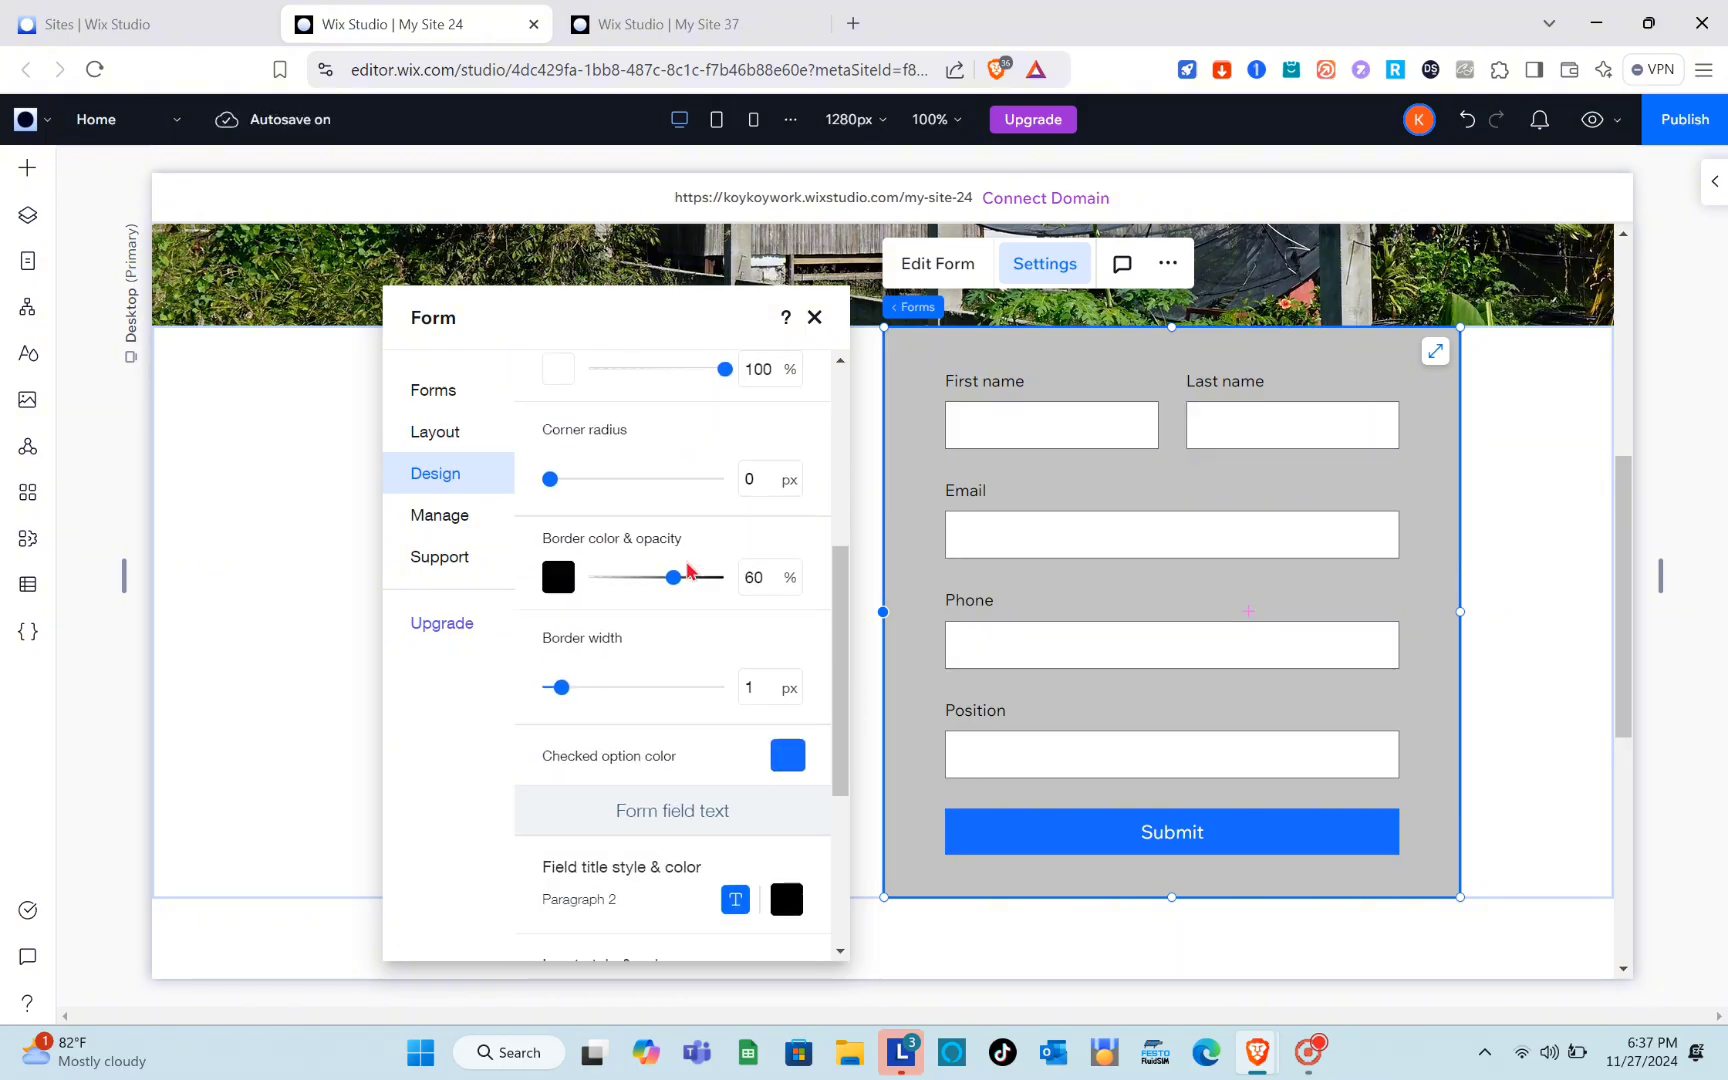
{"action": "scroll", "coordinate": [688, 570], "scroll_direction": "down", "scroll_amount": 3}
{"action": "scroll", "coordinate": [640, 450], "scroll_direction": "up", "scroll_amount": 7}
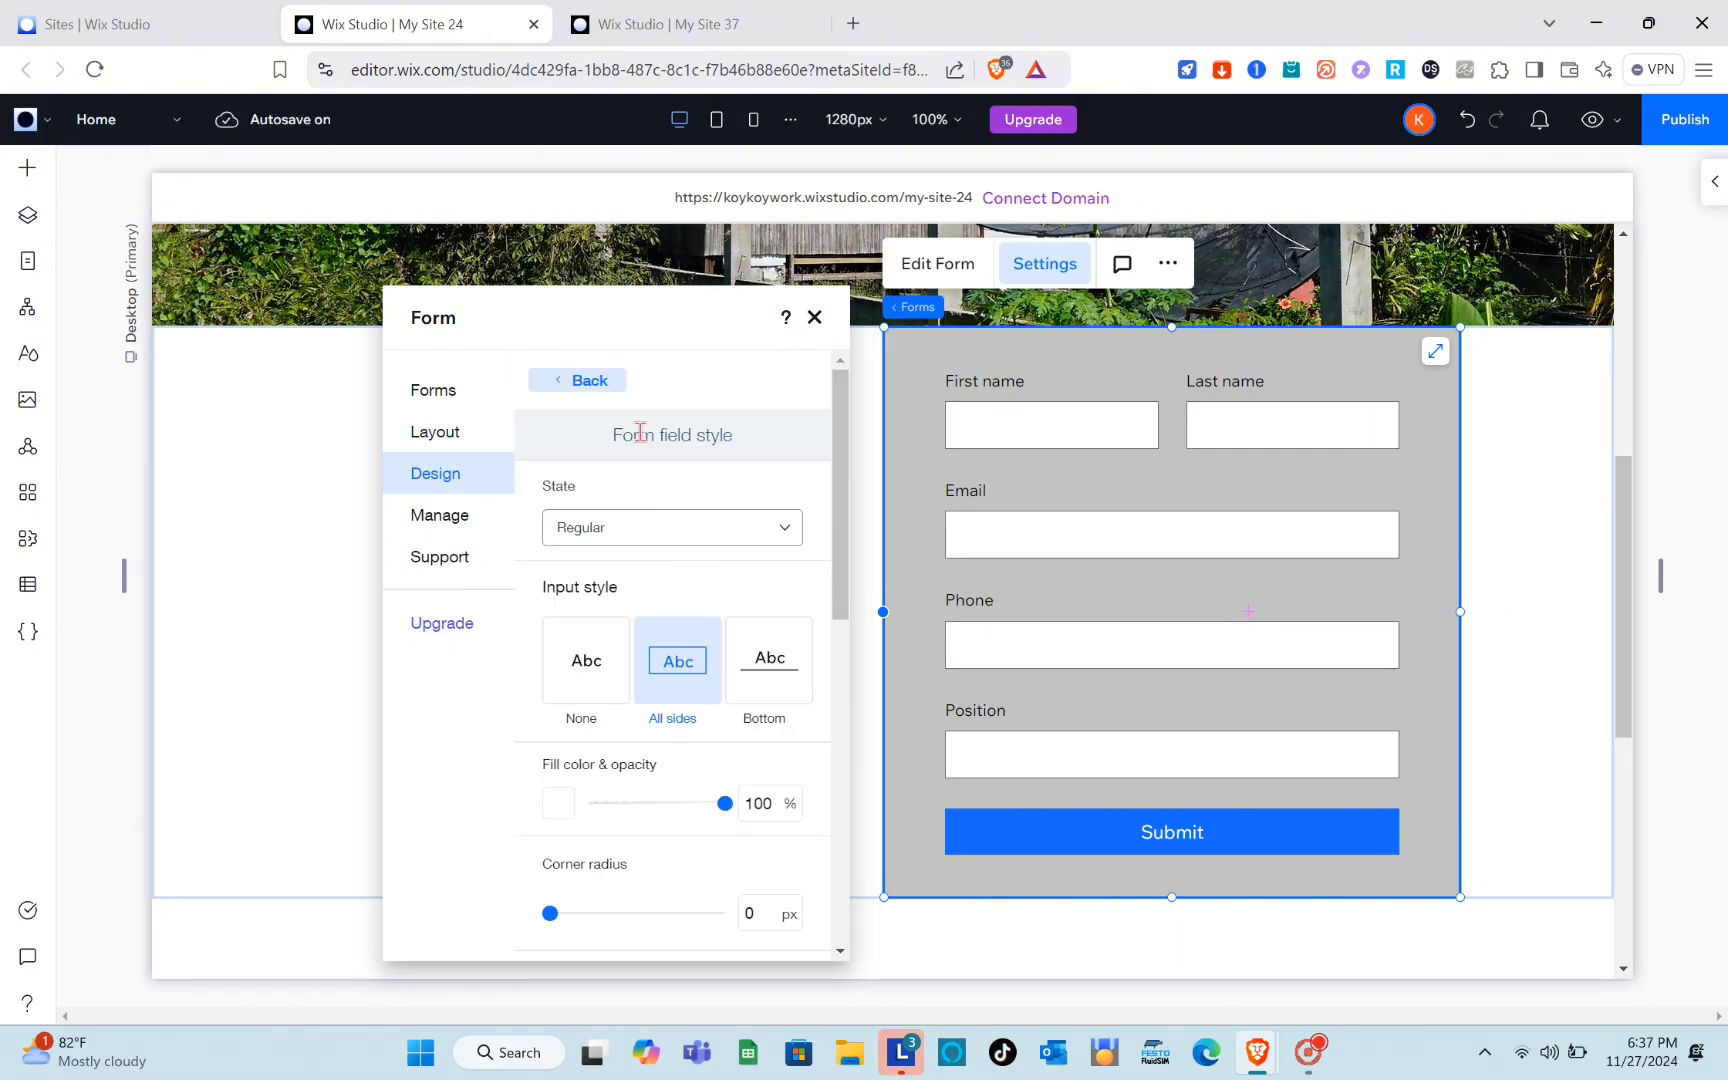
{"action": "left_click", "coordinate": [552, 390]}
{"action": "left_click", "coordinate": [790, 470]}
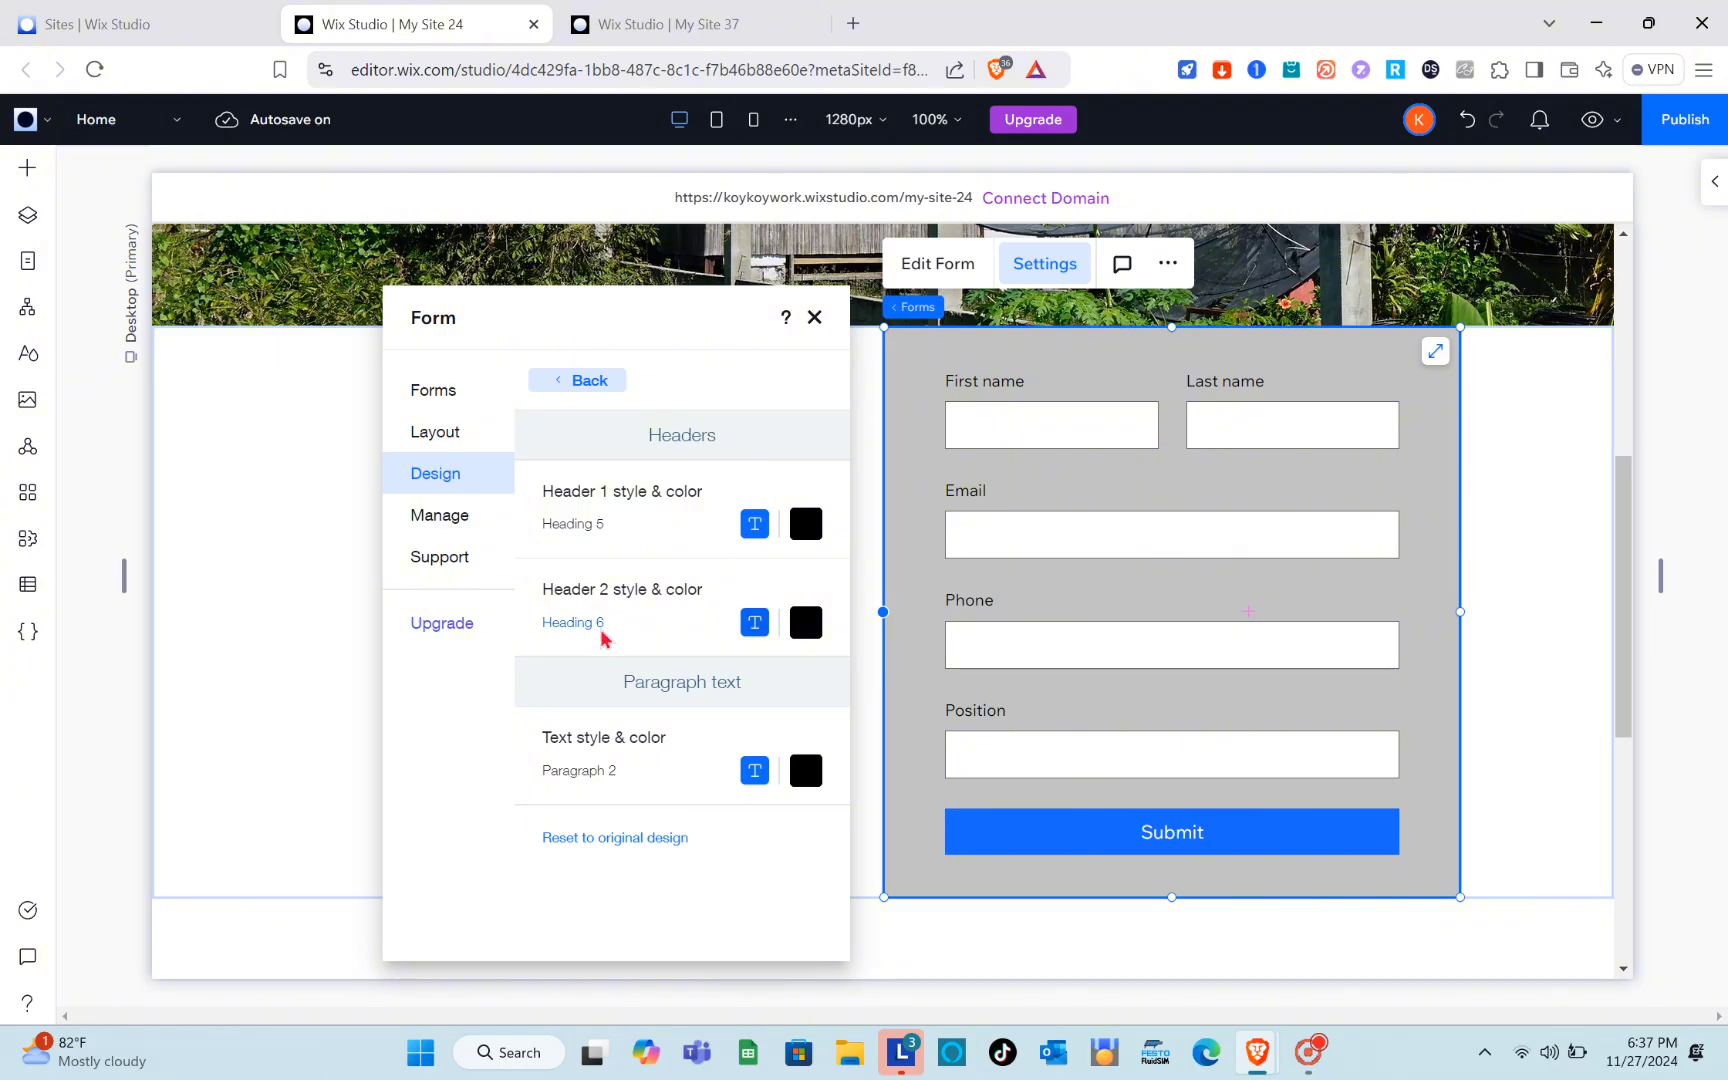
{"action": "left_click", "coordinate": [598, 393]}
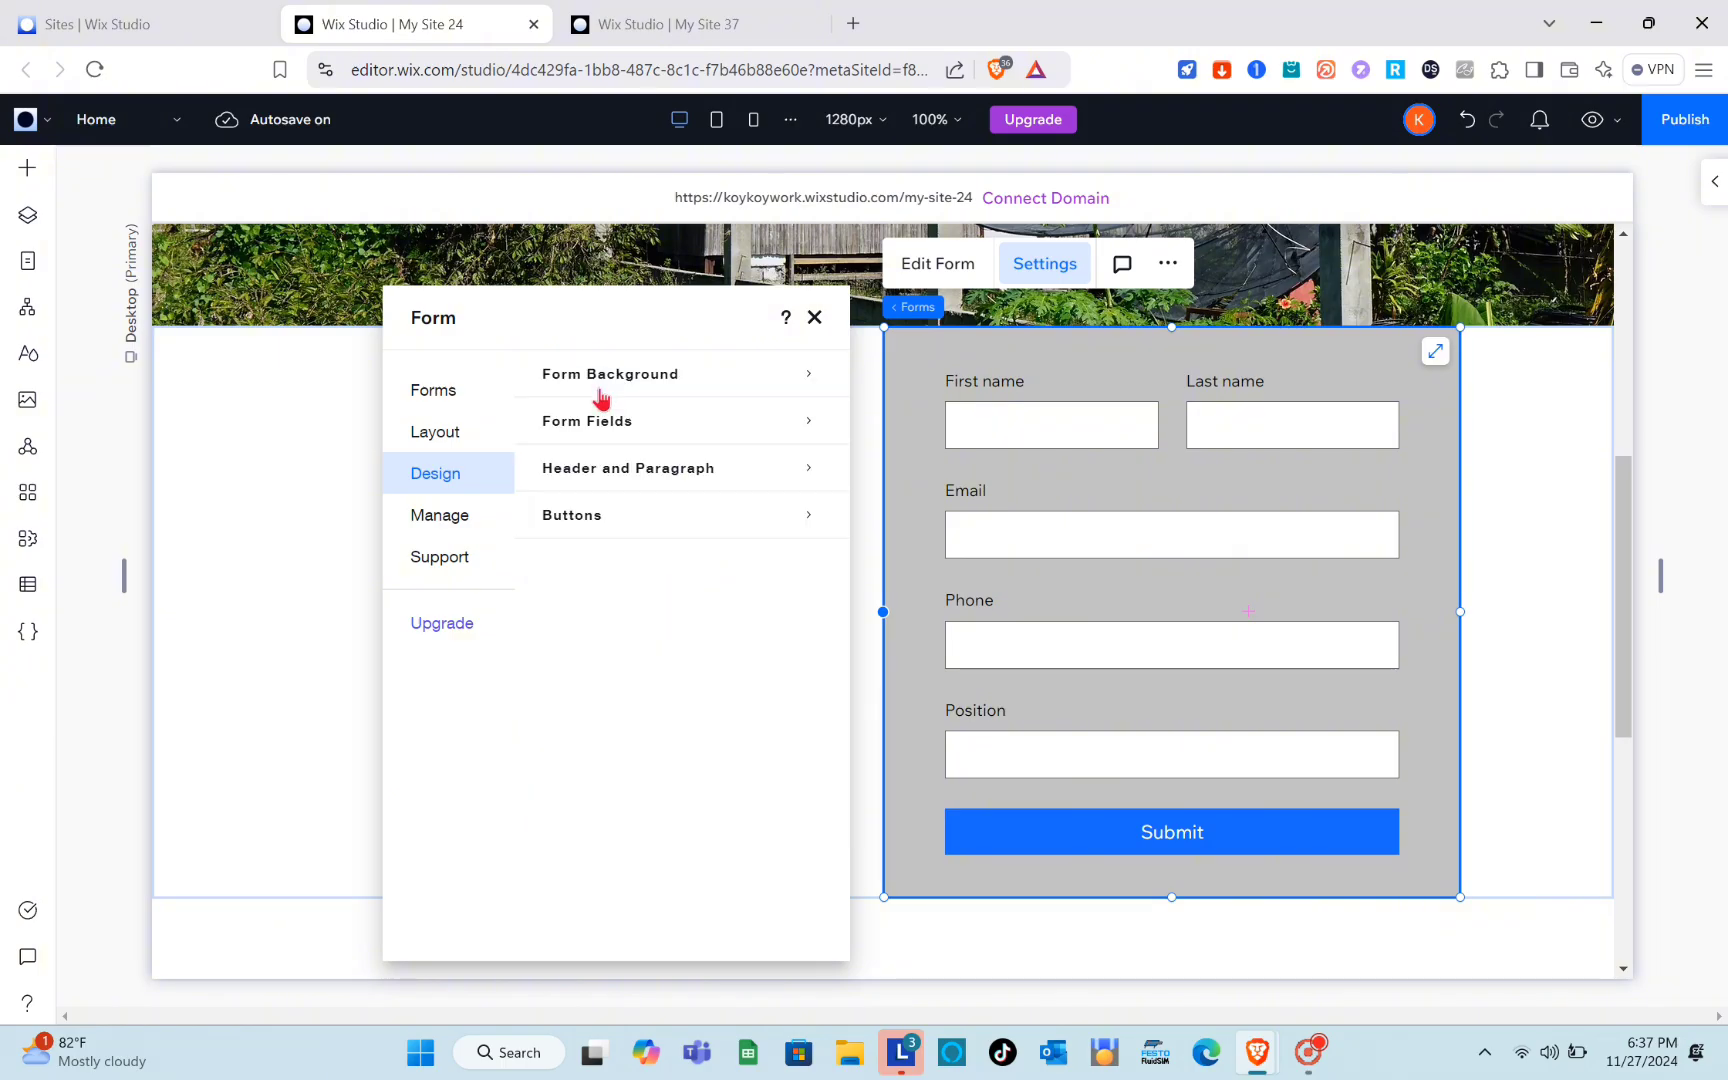
Step: Give the form's Next button the square-cornered outline style, after trying the rounded outline
{"action": "left_click", "coordinate": [791, 515]}
{"action": "left_click", "coordinate": [785, 543]}
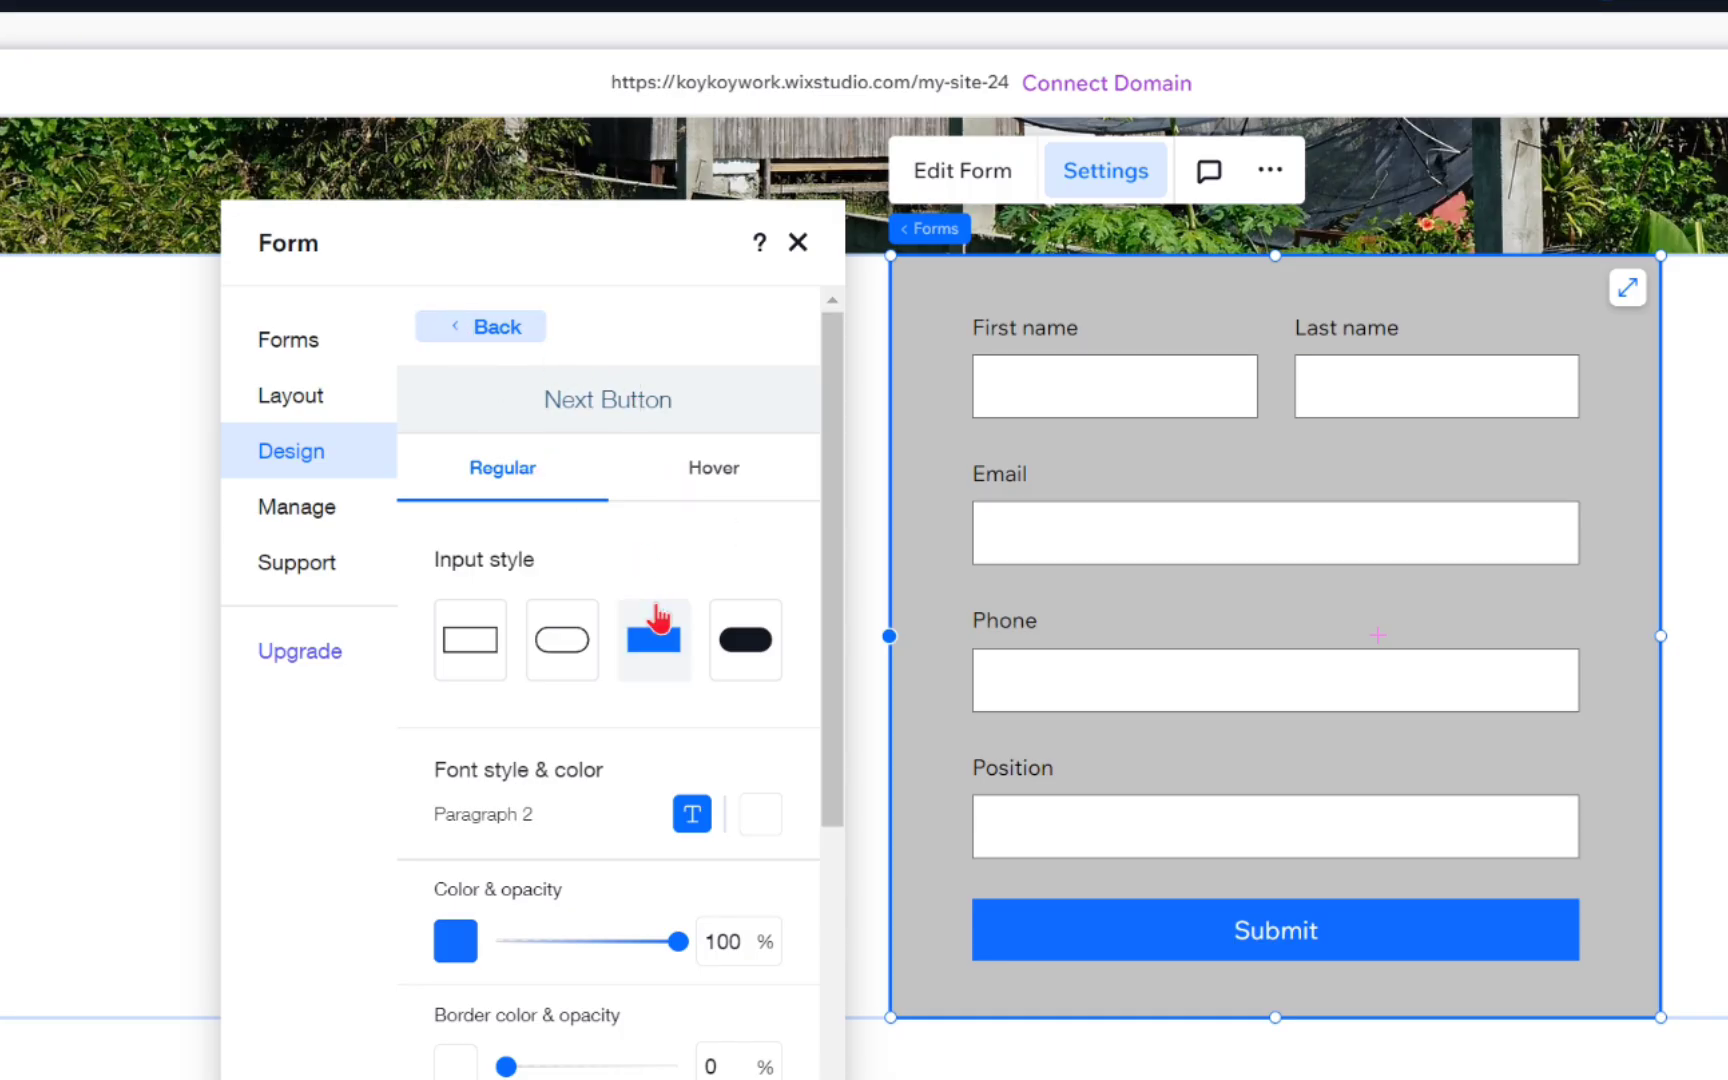
{"action": "scroll", "coordinate": [656, 700], "scroll_direction": "down", "scroll_amount": 3}
{"action": "scroll", "coordinate": [606, 582], "scroll_direction": "up", "scroll_amount": 3}
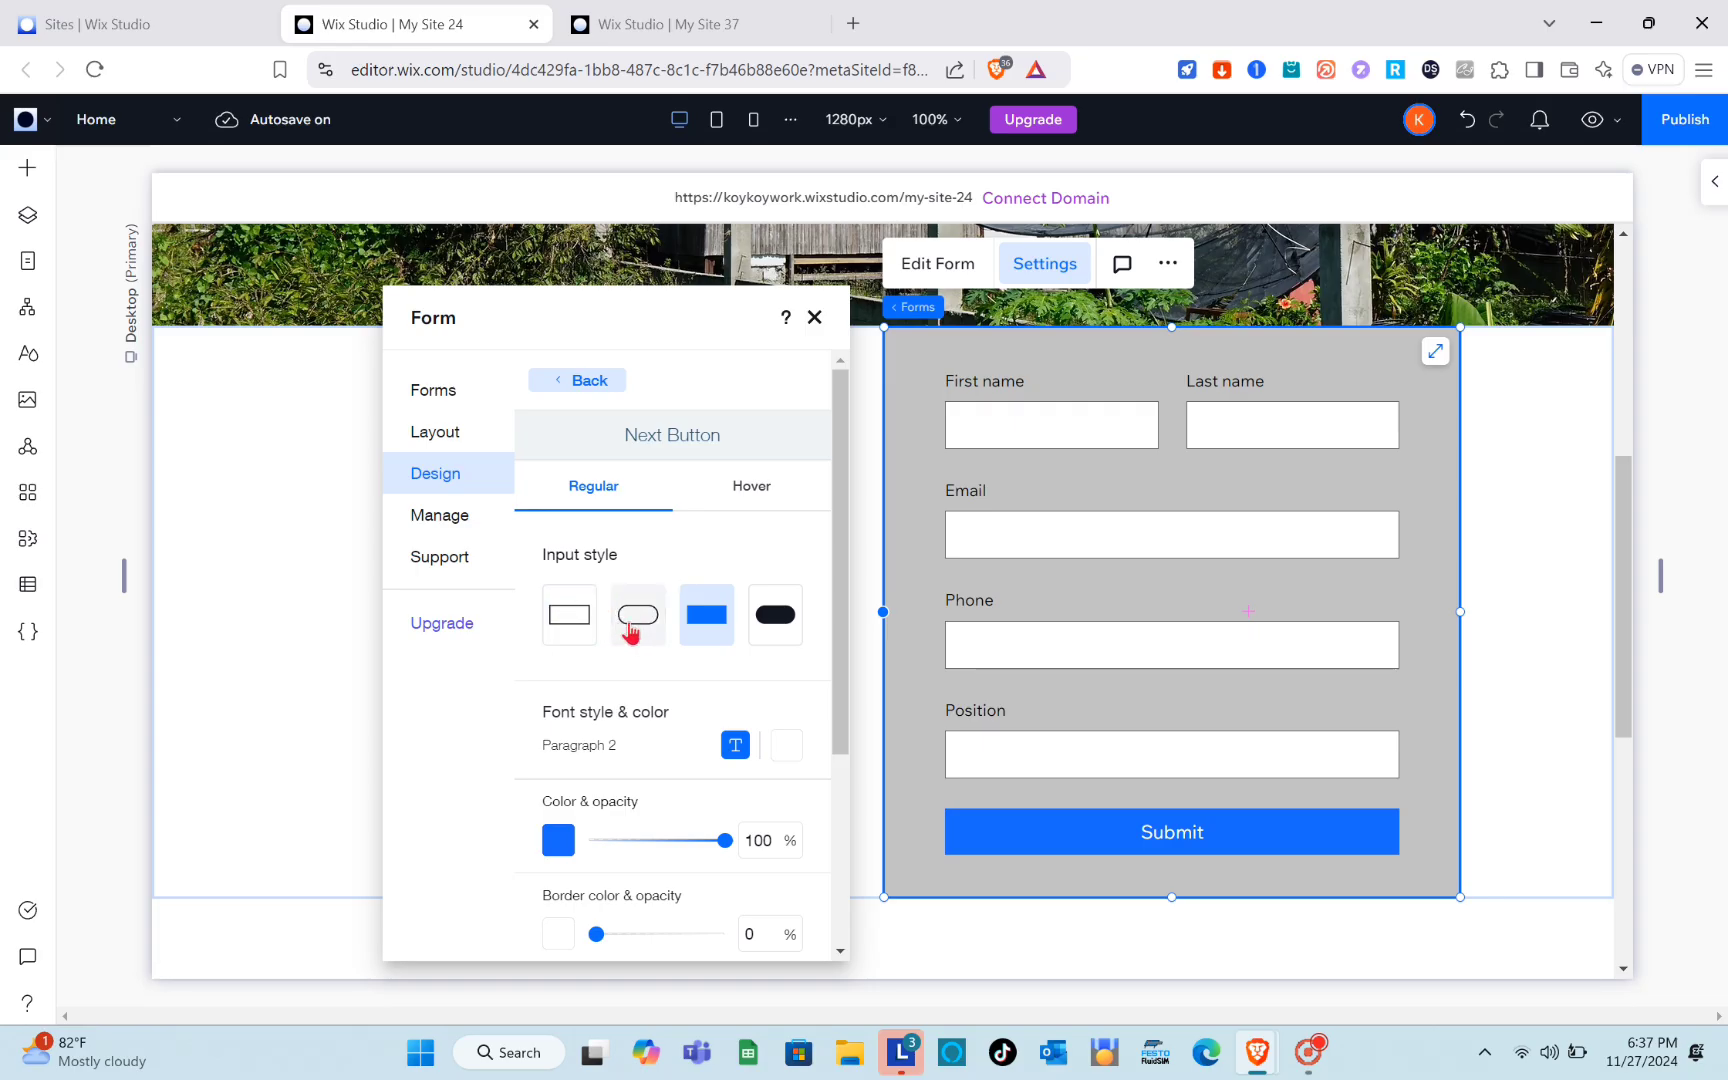
{"action": "left_click", "coordinate": [630, 628]}
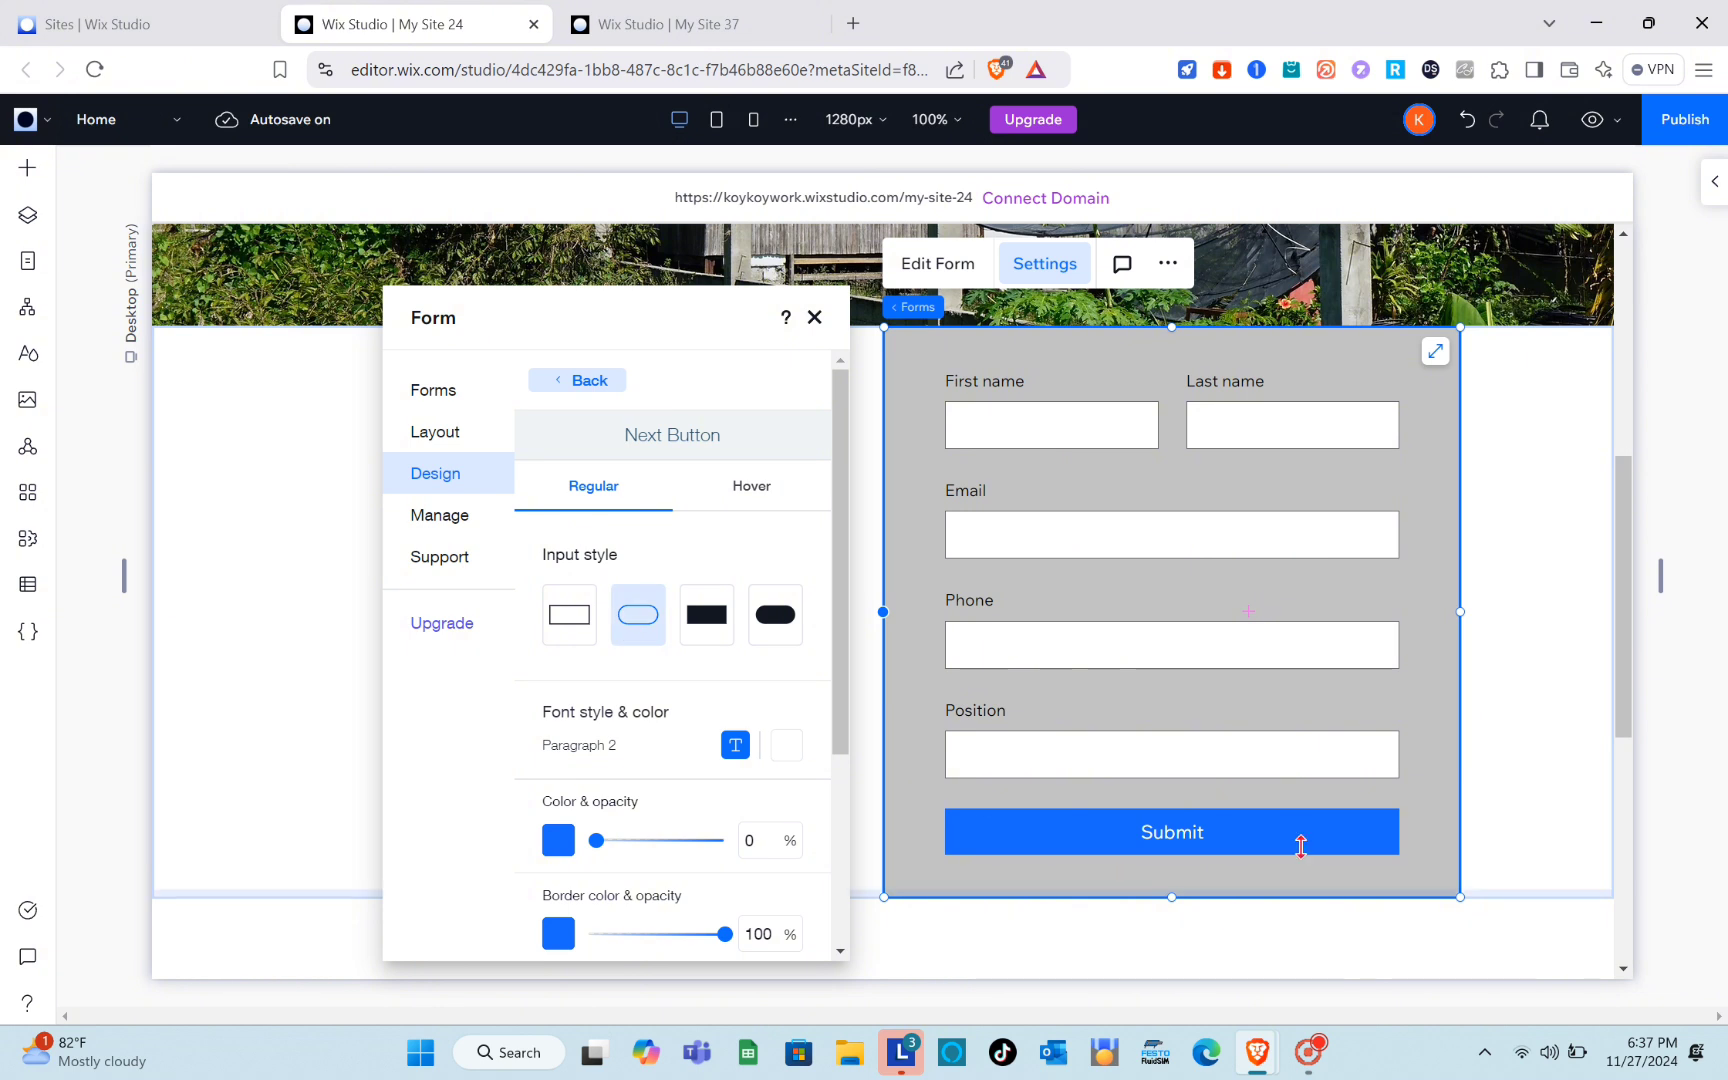
{"action": "left_click", "coordinate": [583, 630]}
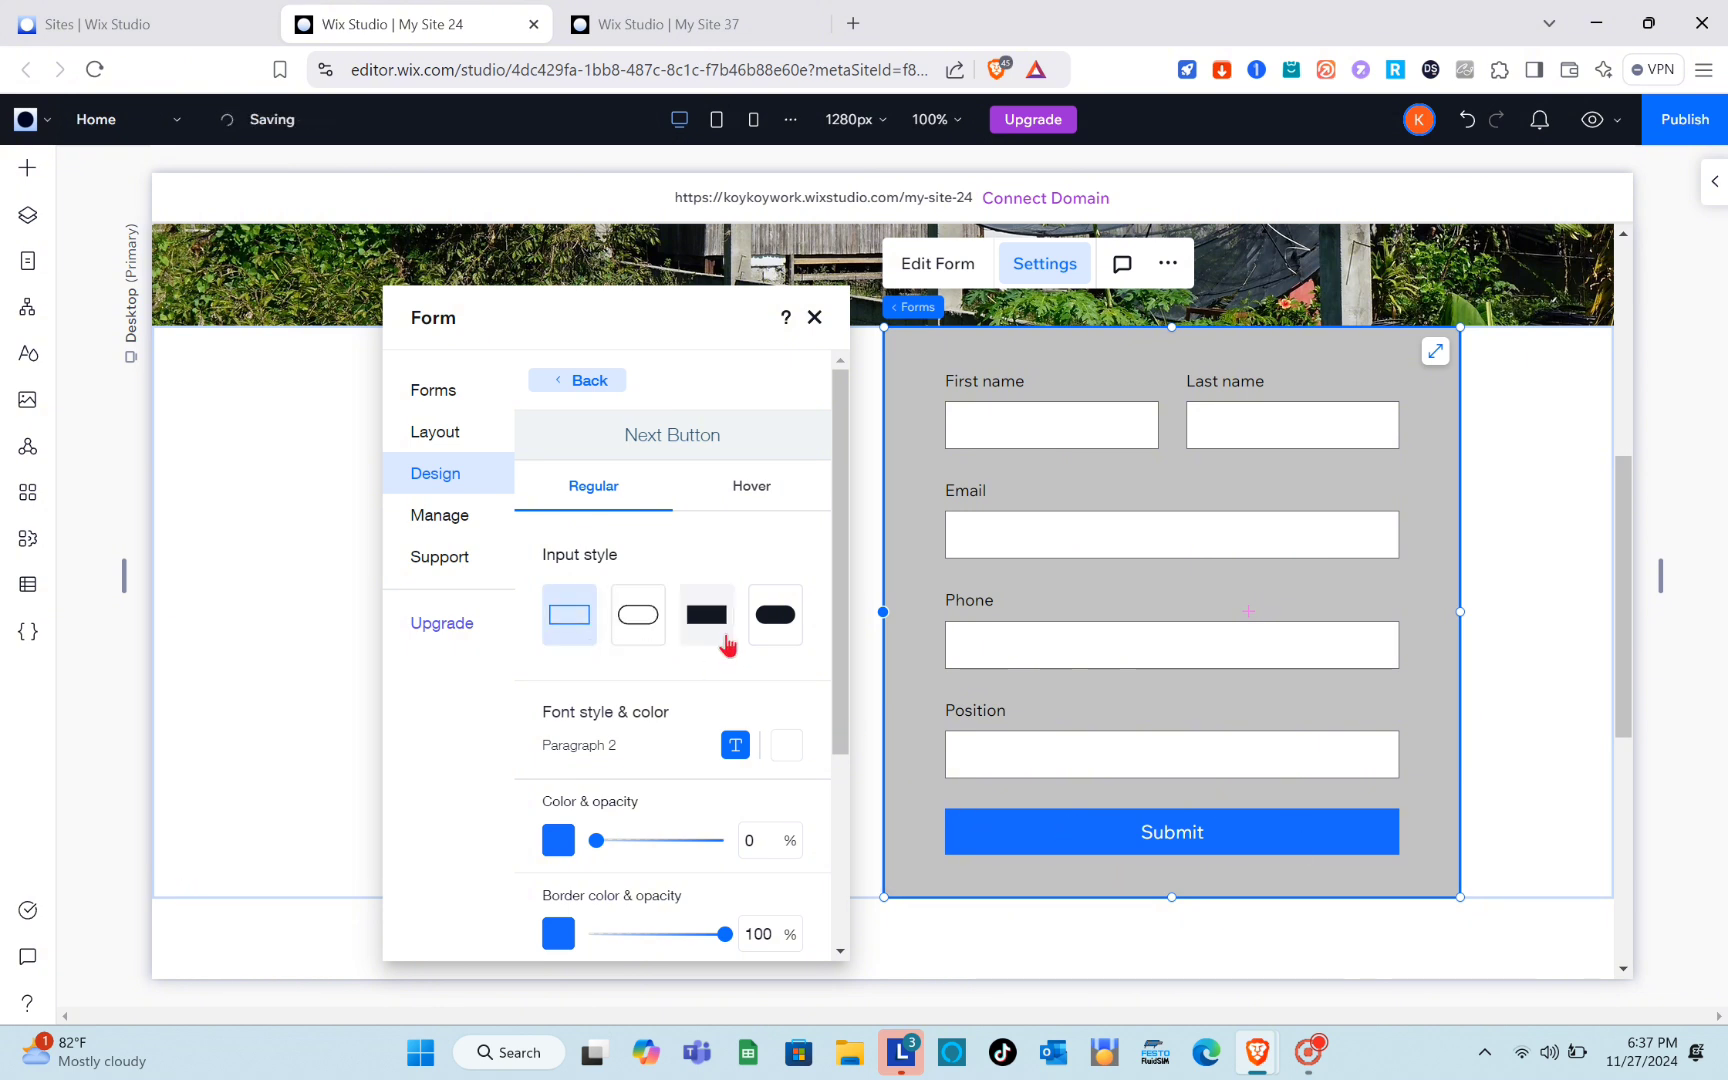
Step: Review the Next button's font, color, border and corner radius options, and return to the button list
{"action": "scroll", "coordinate": [644, 605], "scroll_direction": "down", "scroll_amount": 1}
{"action": "scroll", "coordinate": [645, 600], "scroll_direction": "down", "scroll_amount": 1}
{"action": "scroll", "coordinate": [645, 600], "scroll_direction": "up", "scroll_amount": 1}
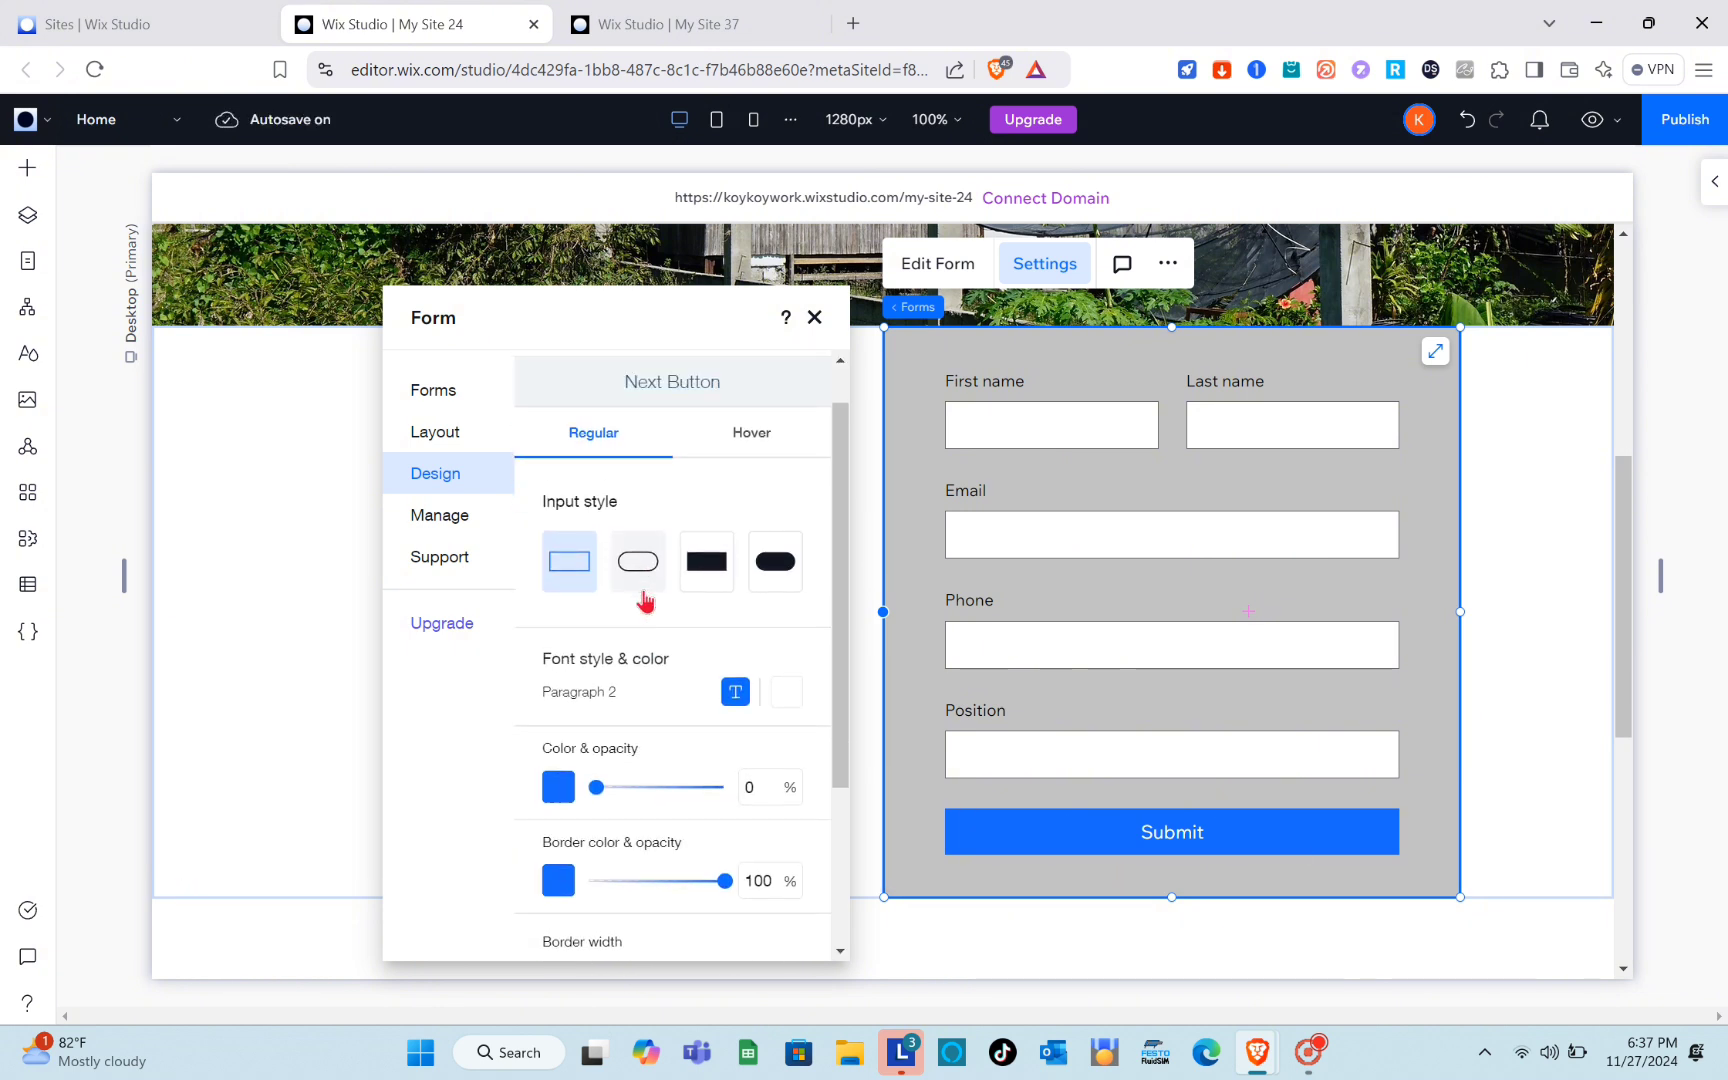
{"action": "scroll", "coordinate": [645, 600], "scroll_direction": "down", "scroll_amount": 4}
{"action": "scroll", "coordinate": [645, 600], "scroll_direction": "up", "scroll_amount": 1}
{"action": "scroll", "coordinate": [645, 600], "scroll_direction": "down", "scroll_amount": 2}
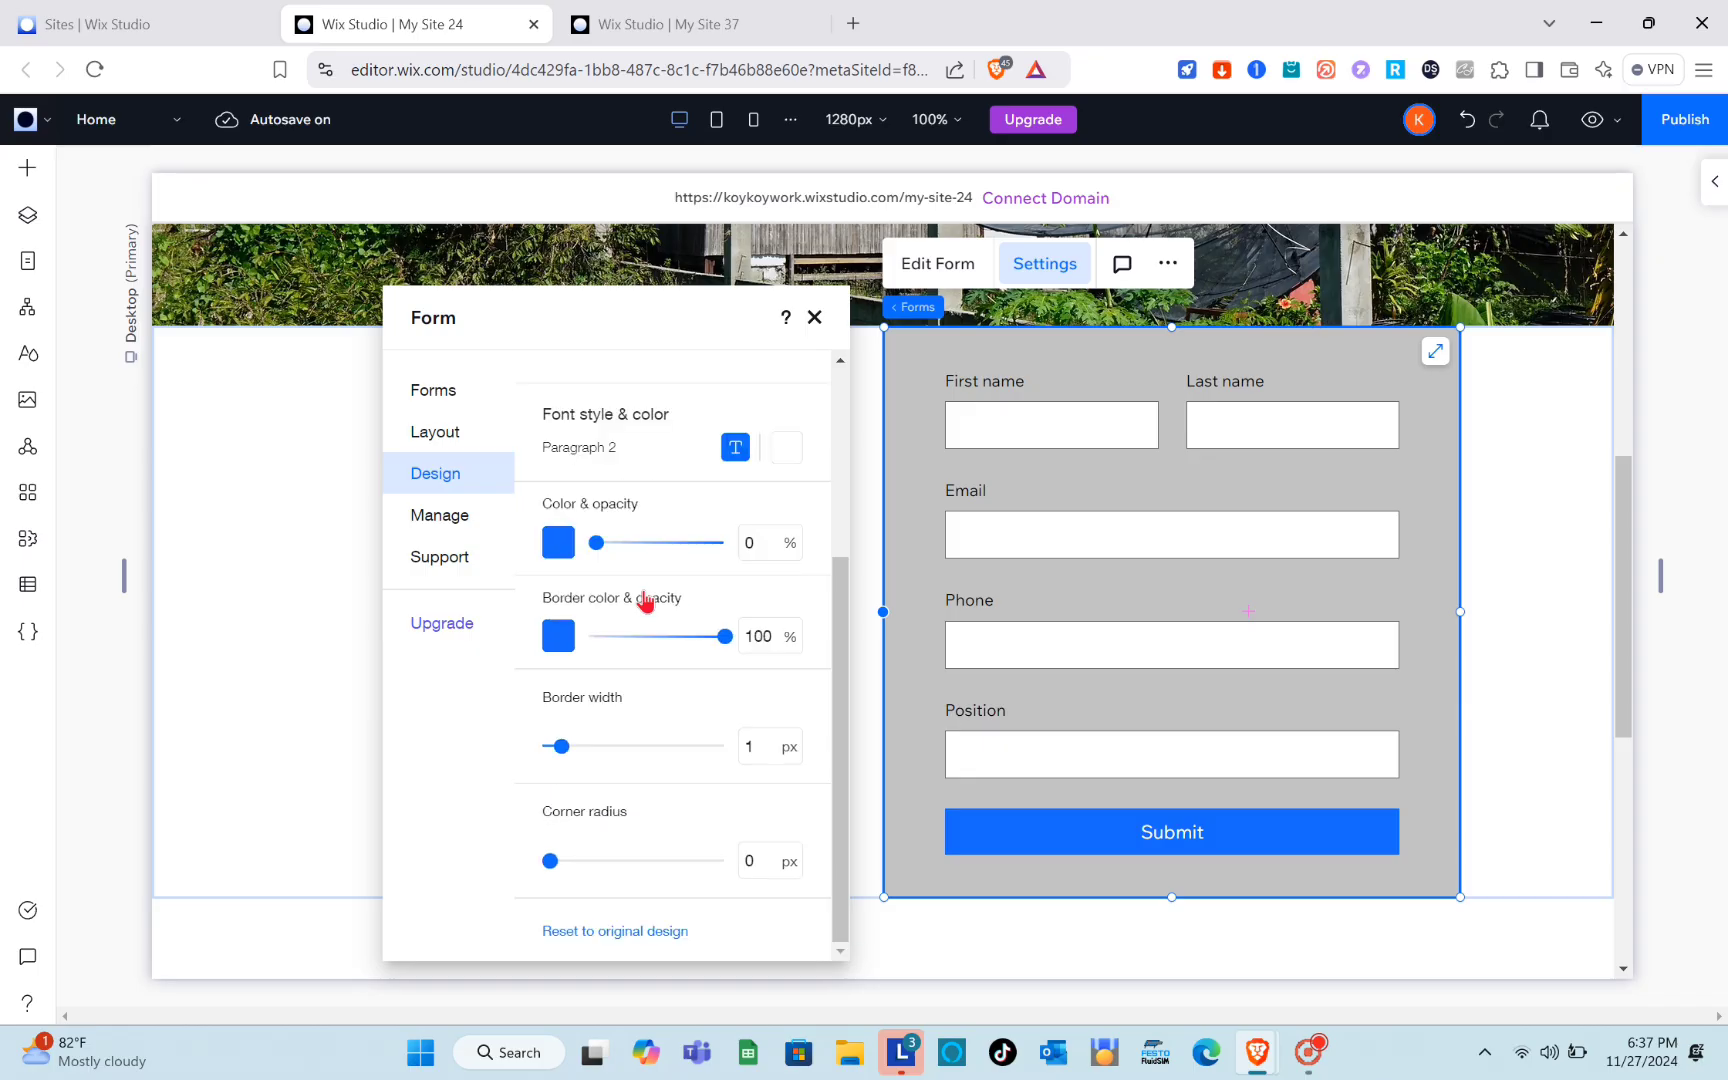
{"action": "scroll", "coordinate": [645, 600], "scroll_direction": "up", "scroll_amount": 5}
{"action": "left_click", "coordinate": [604, 384]}
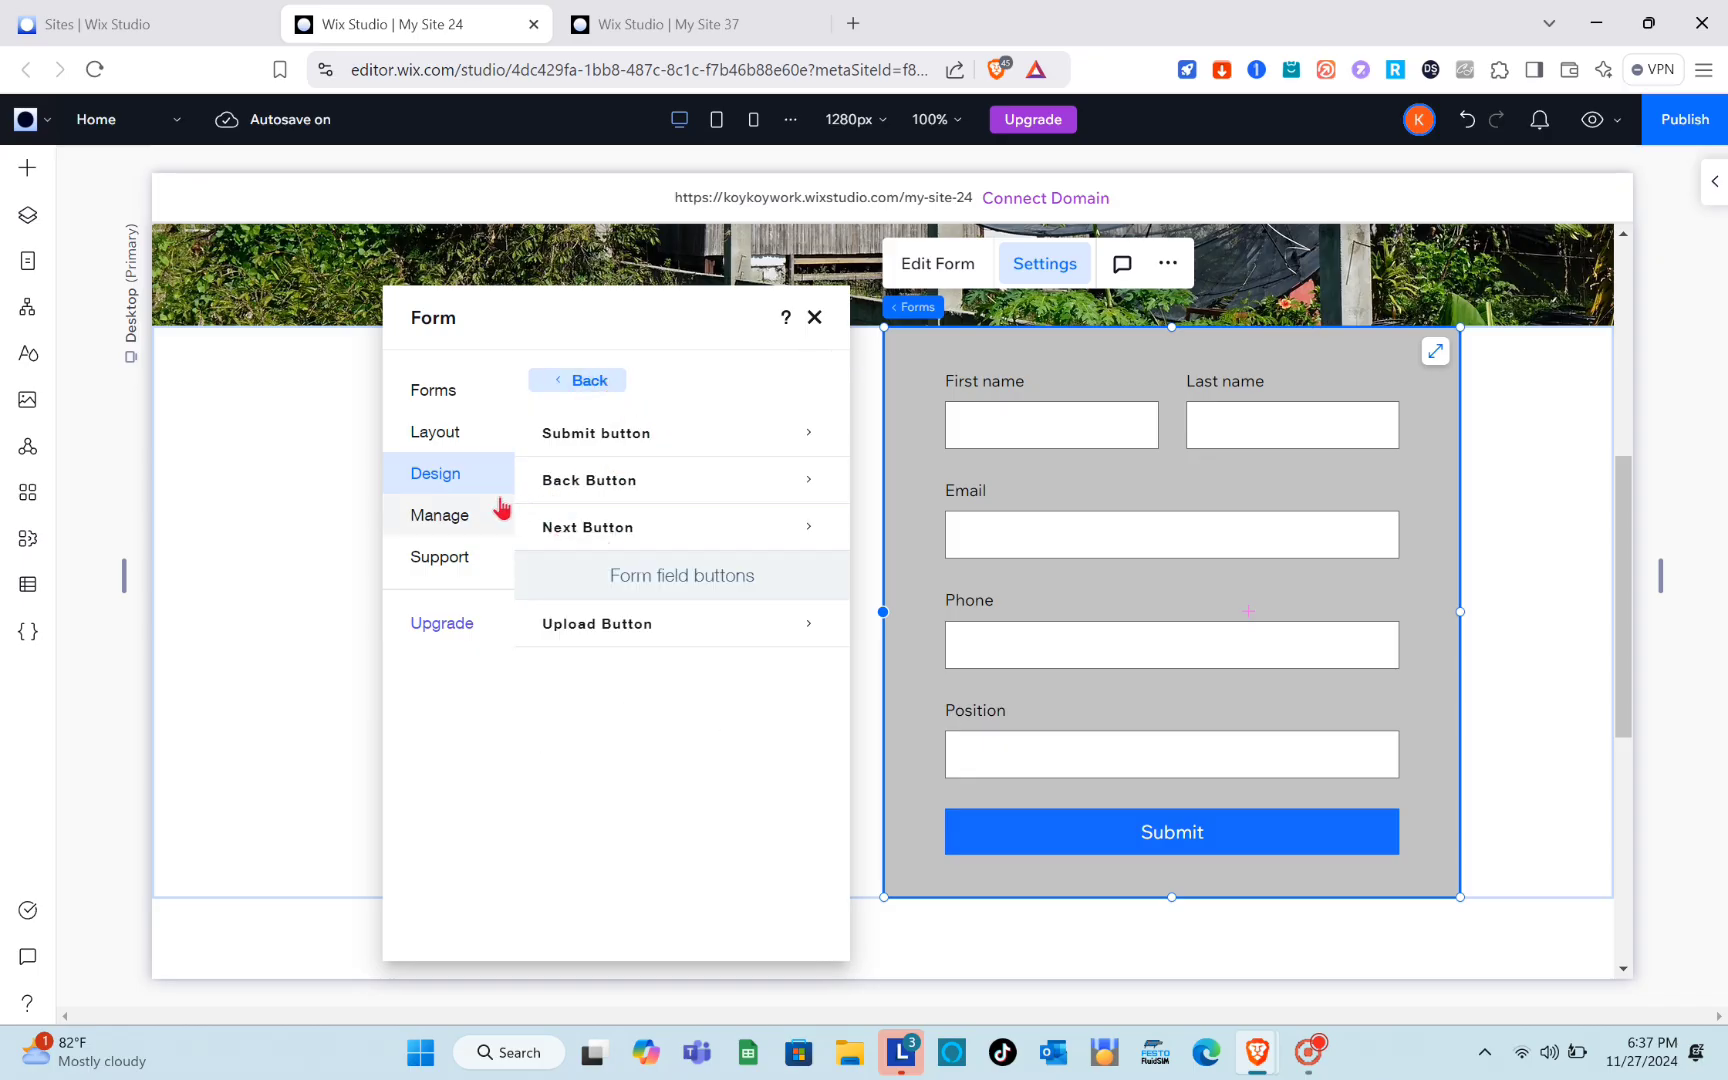
Step: Give the Submit button the filled rounded style and color it with the theme color #F0F0F0
{"action": "left_click", "coordinate": [624, 438]}
{"action": "left_click", "coordinate": [638, 614]}
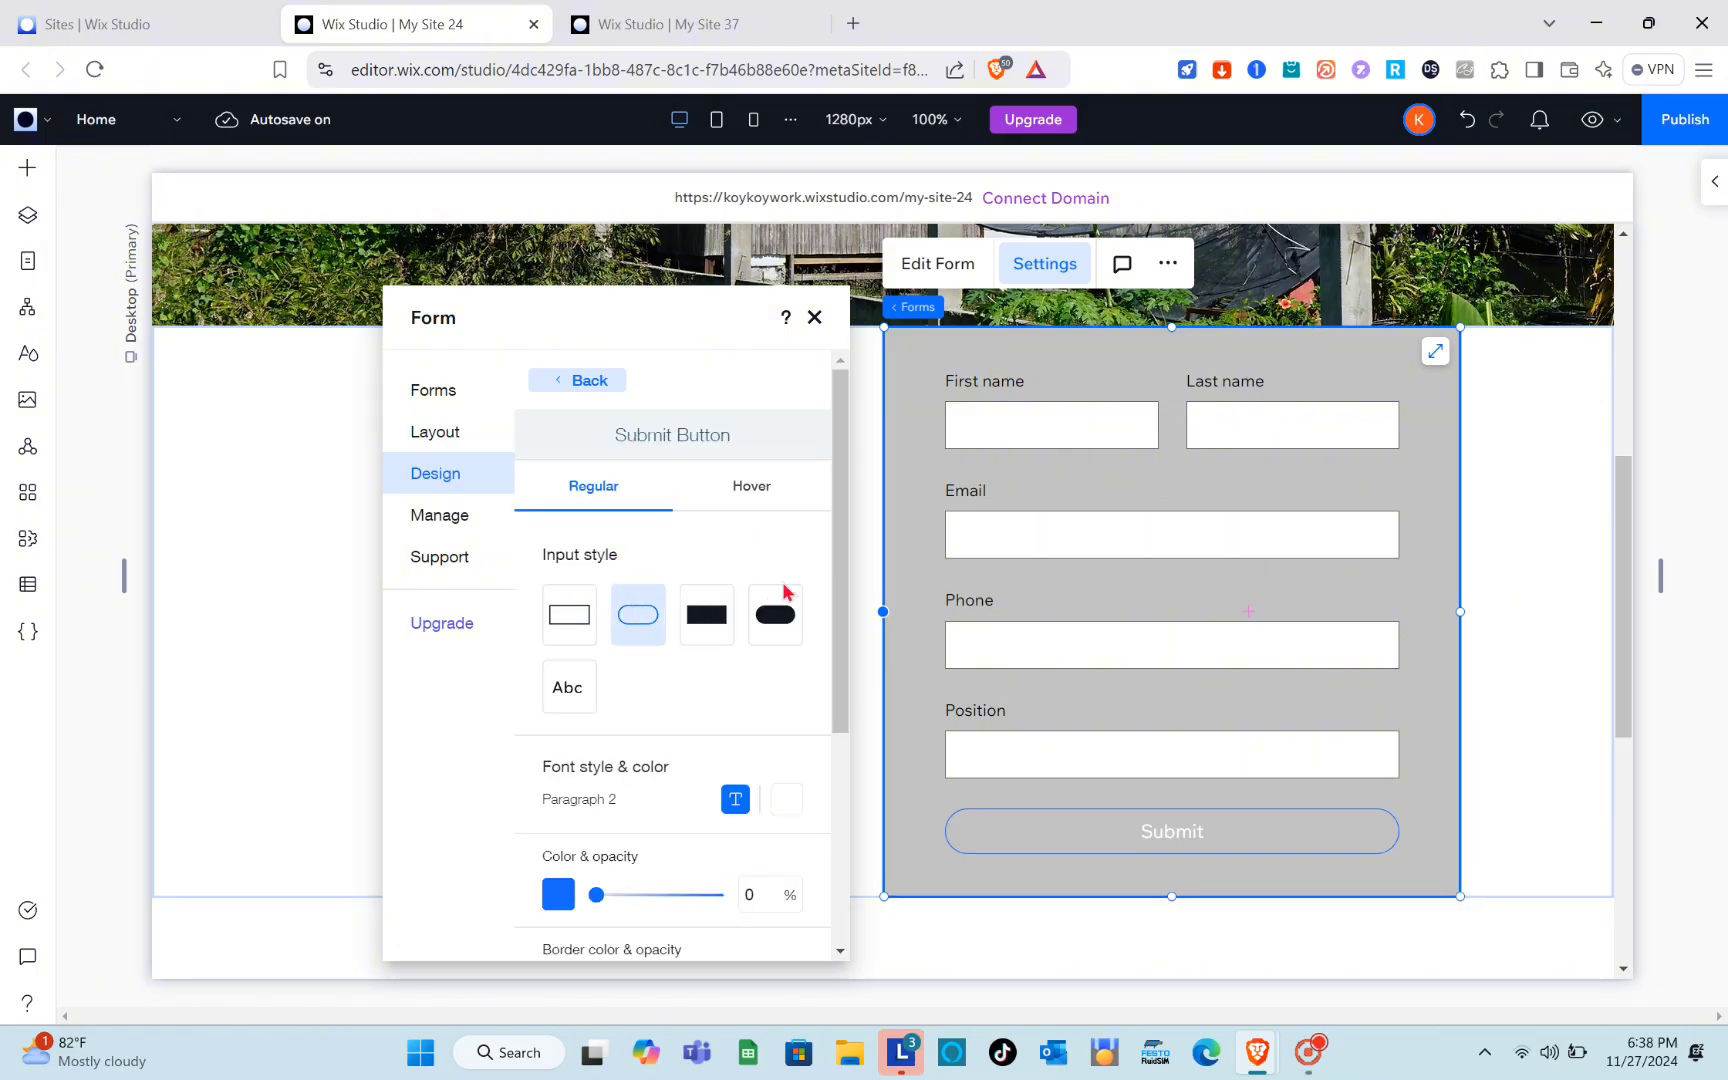
{"action": "left_click", "coordinate": [783, 622]}
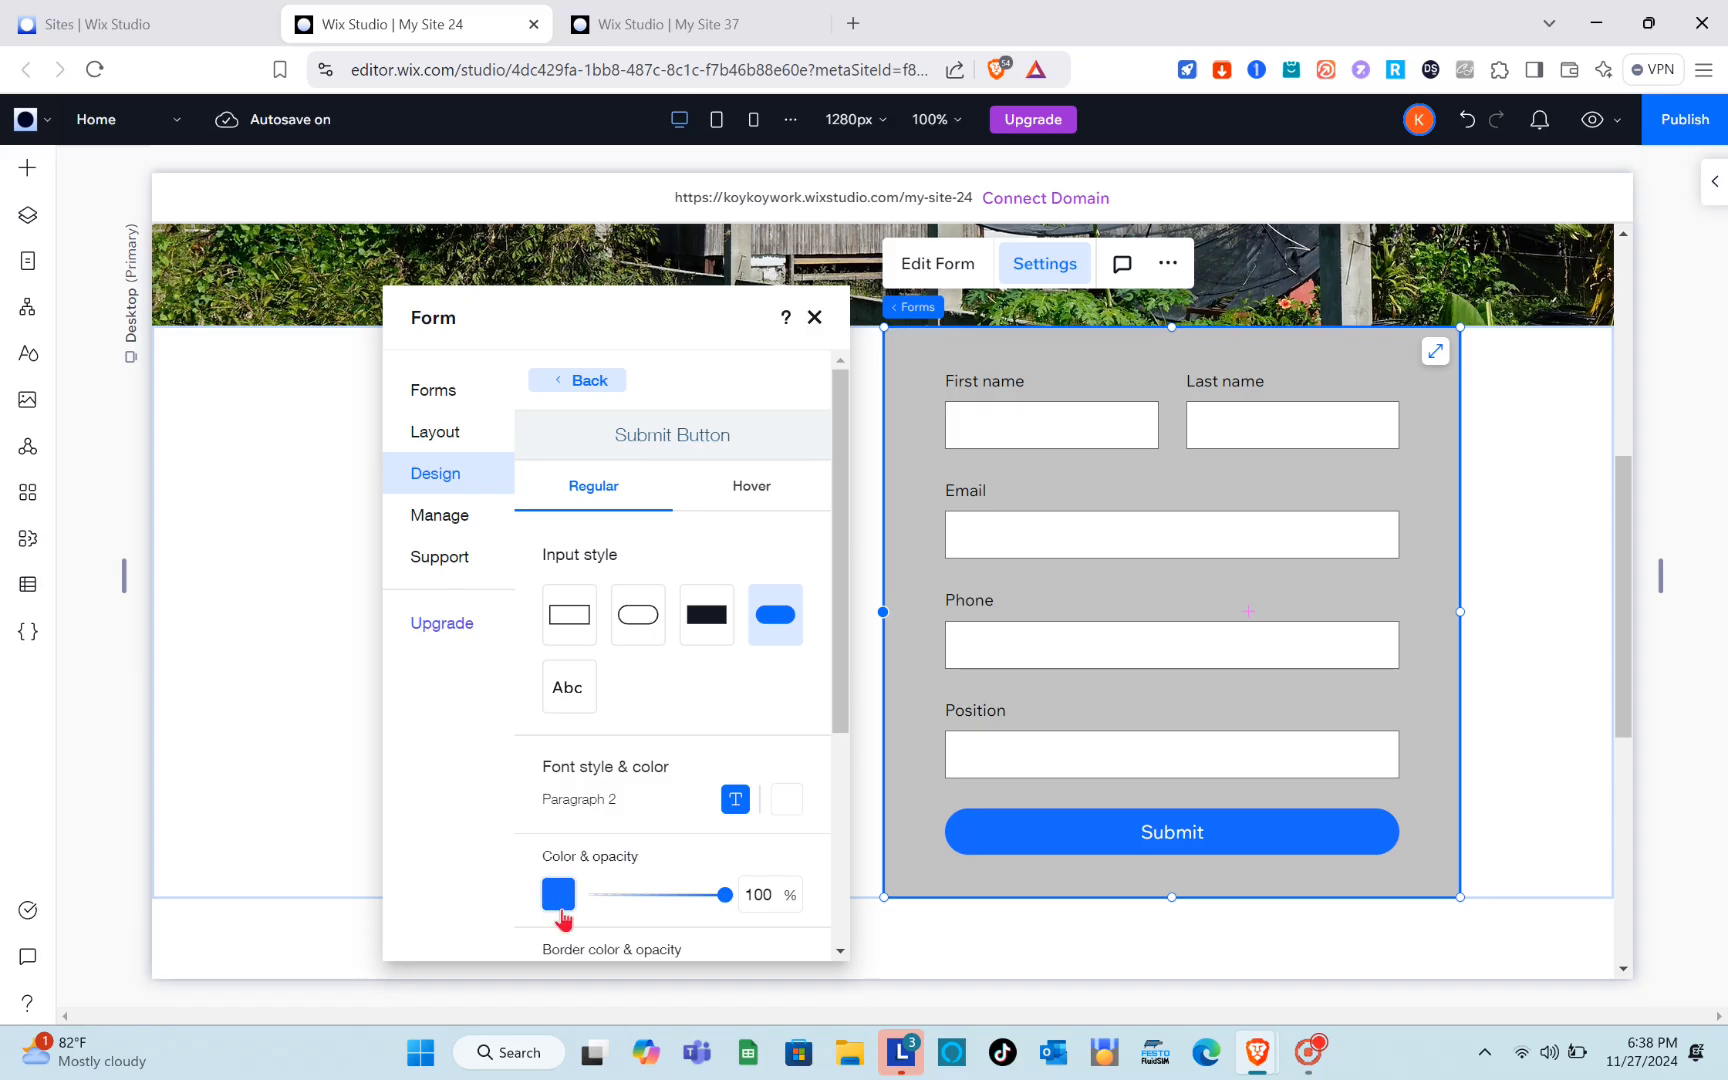
{"action": "left_click", "coordinate": [559, 900]}
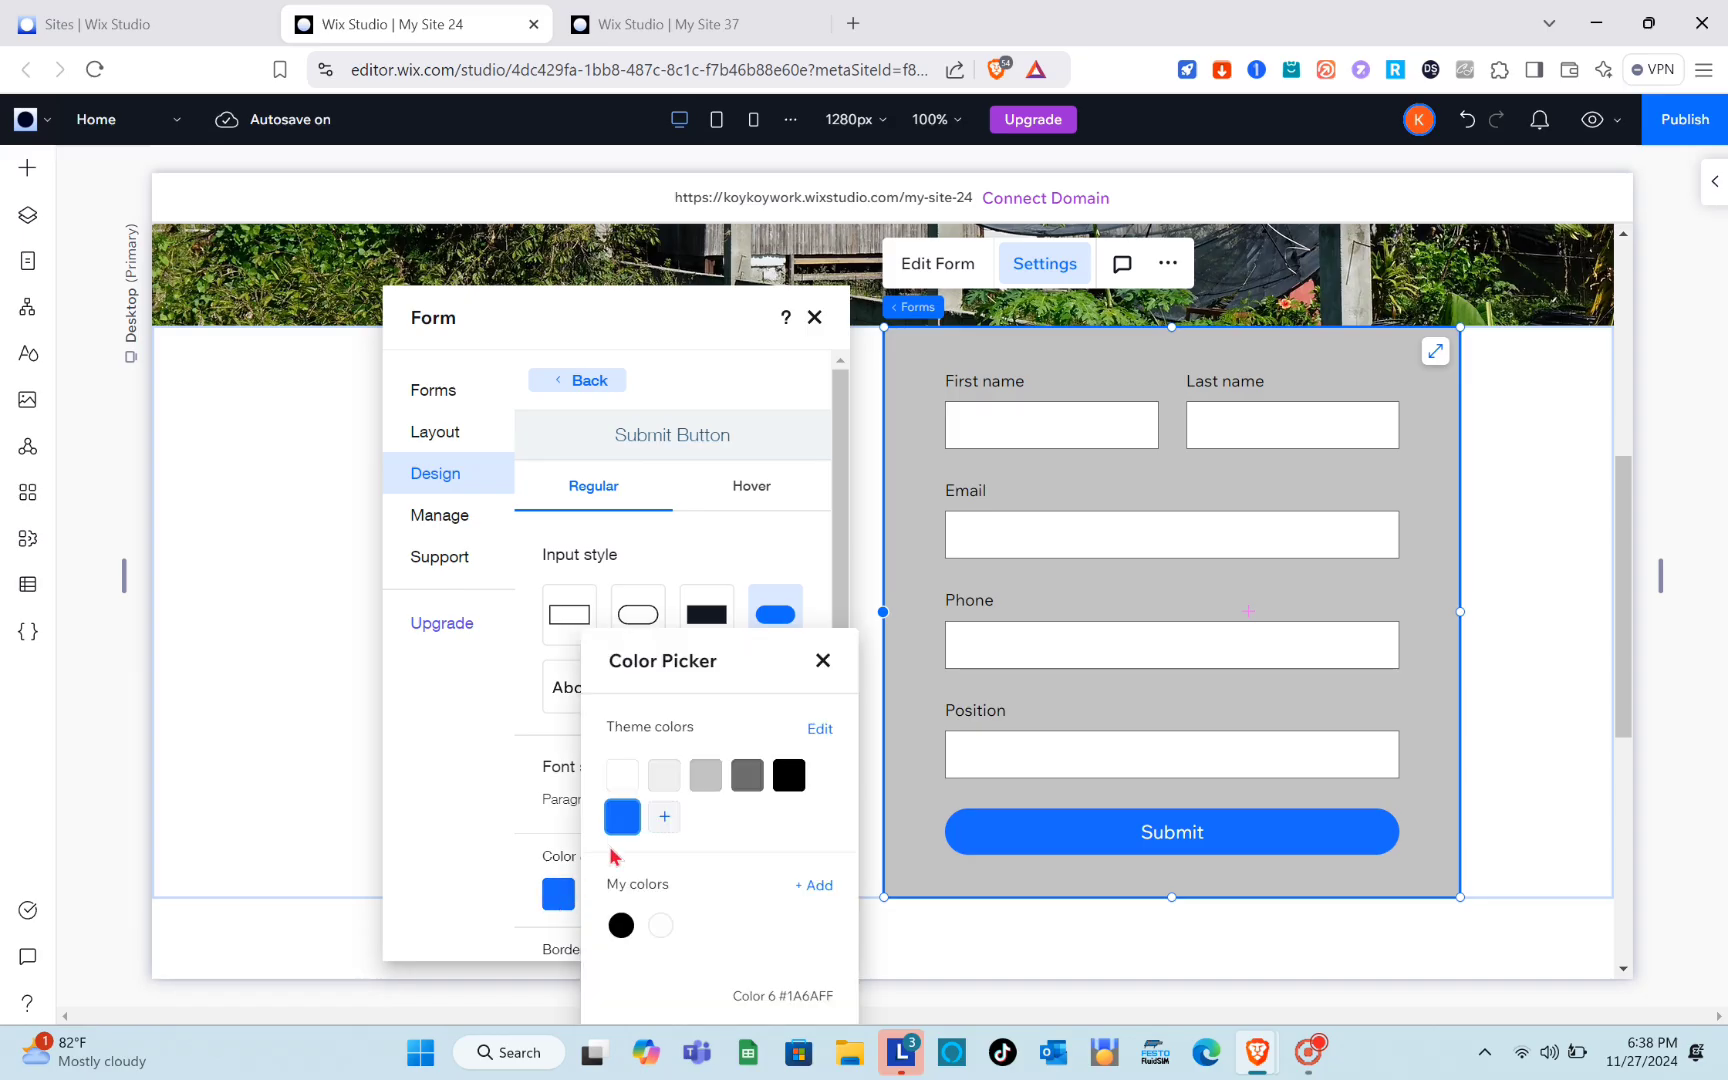
{"action": "left_click", "coordinate": [662, 779]}
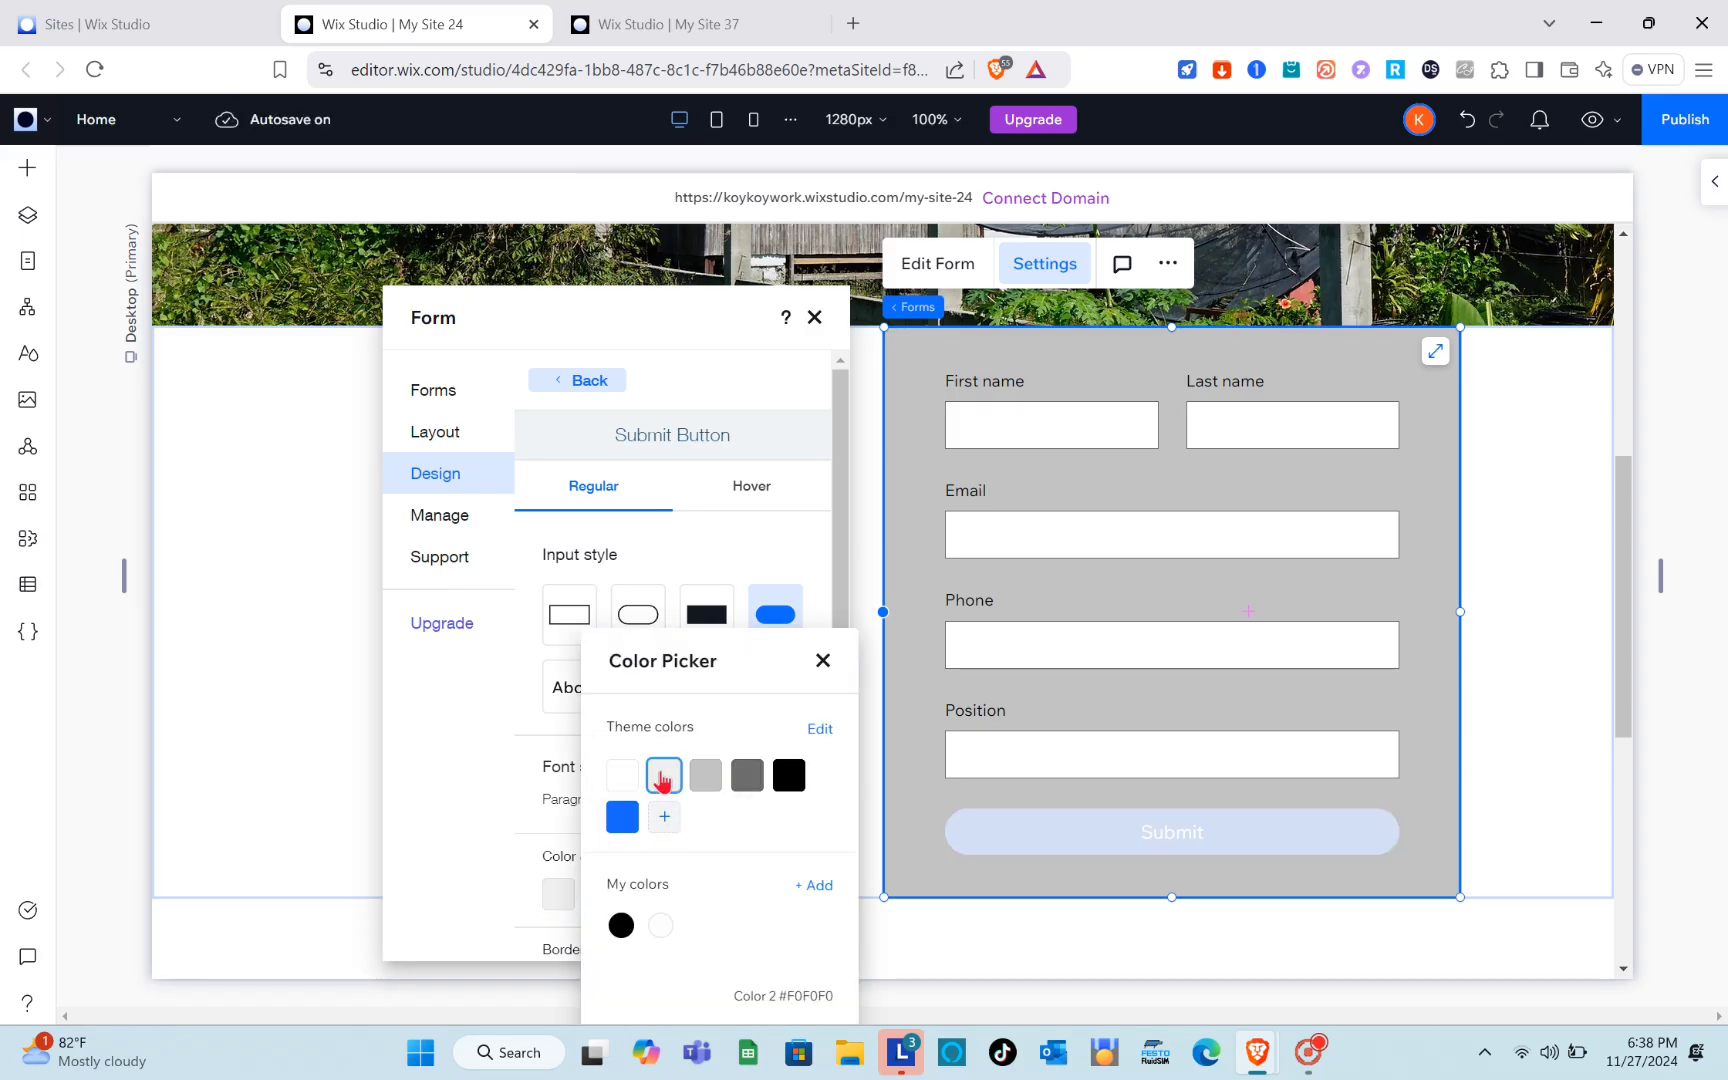
Step: Color the form's Submit button with the theme color #6E6E6E and return to the main design options
{"action": "left_click", "coordinate": [765, 777]}
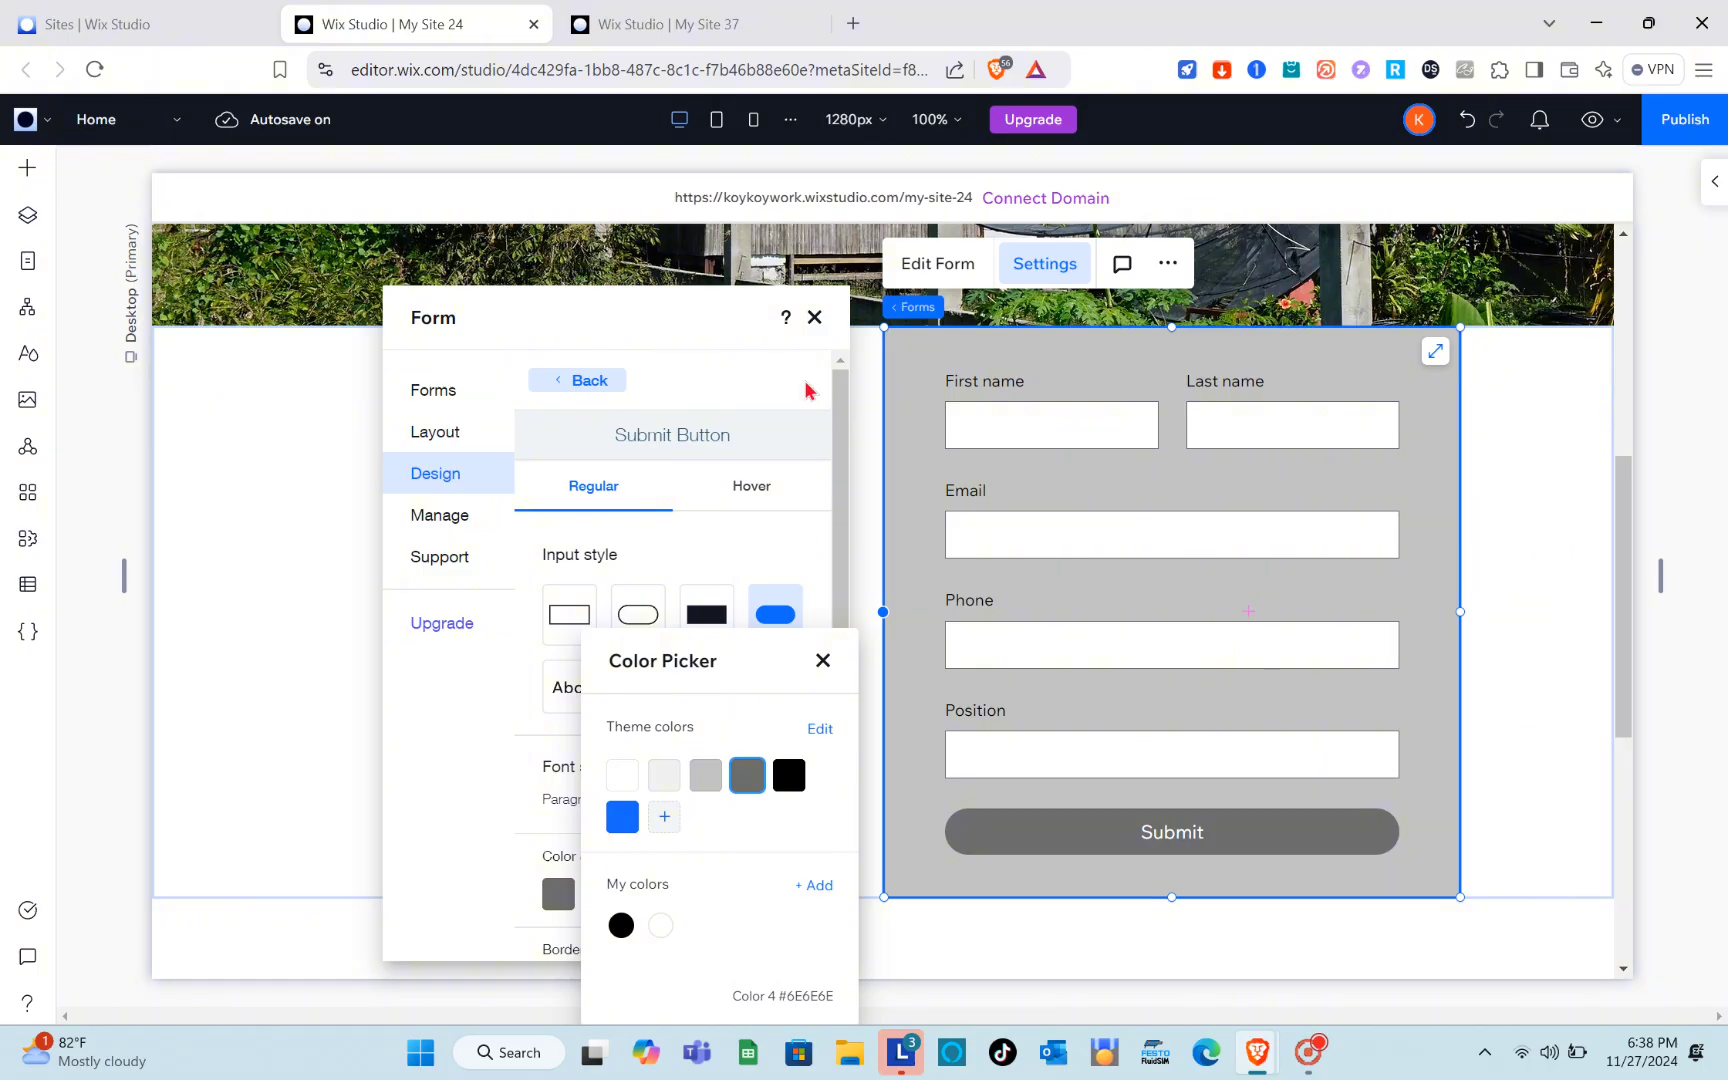
{"action": "left_click", "coordinate": [781, 400]}
{"action": "left_click", "coordinate": [575, 381]}
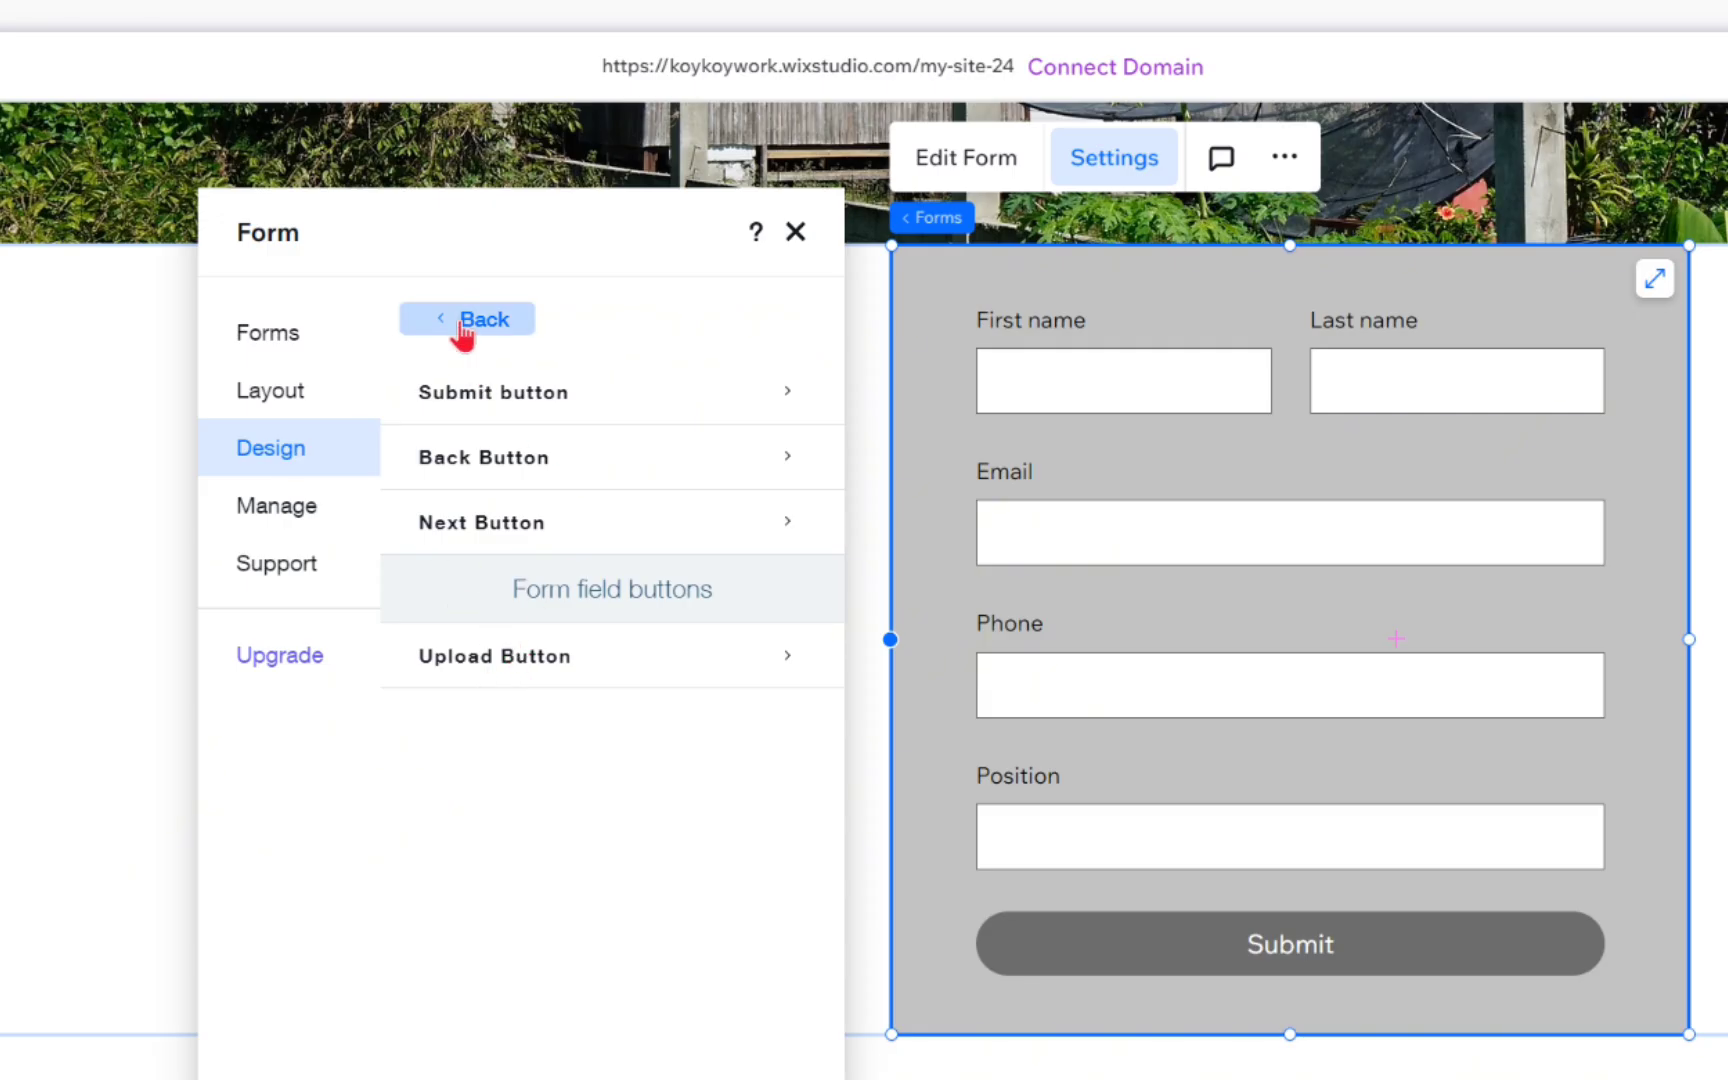
{"action": "left_click", "coordinate": [575, 383]}
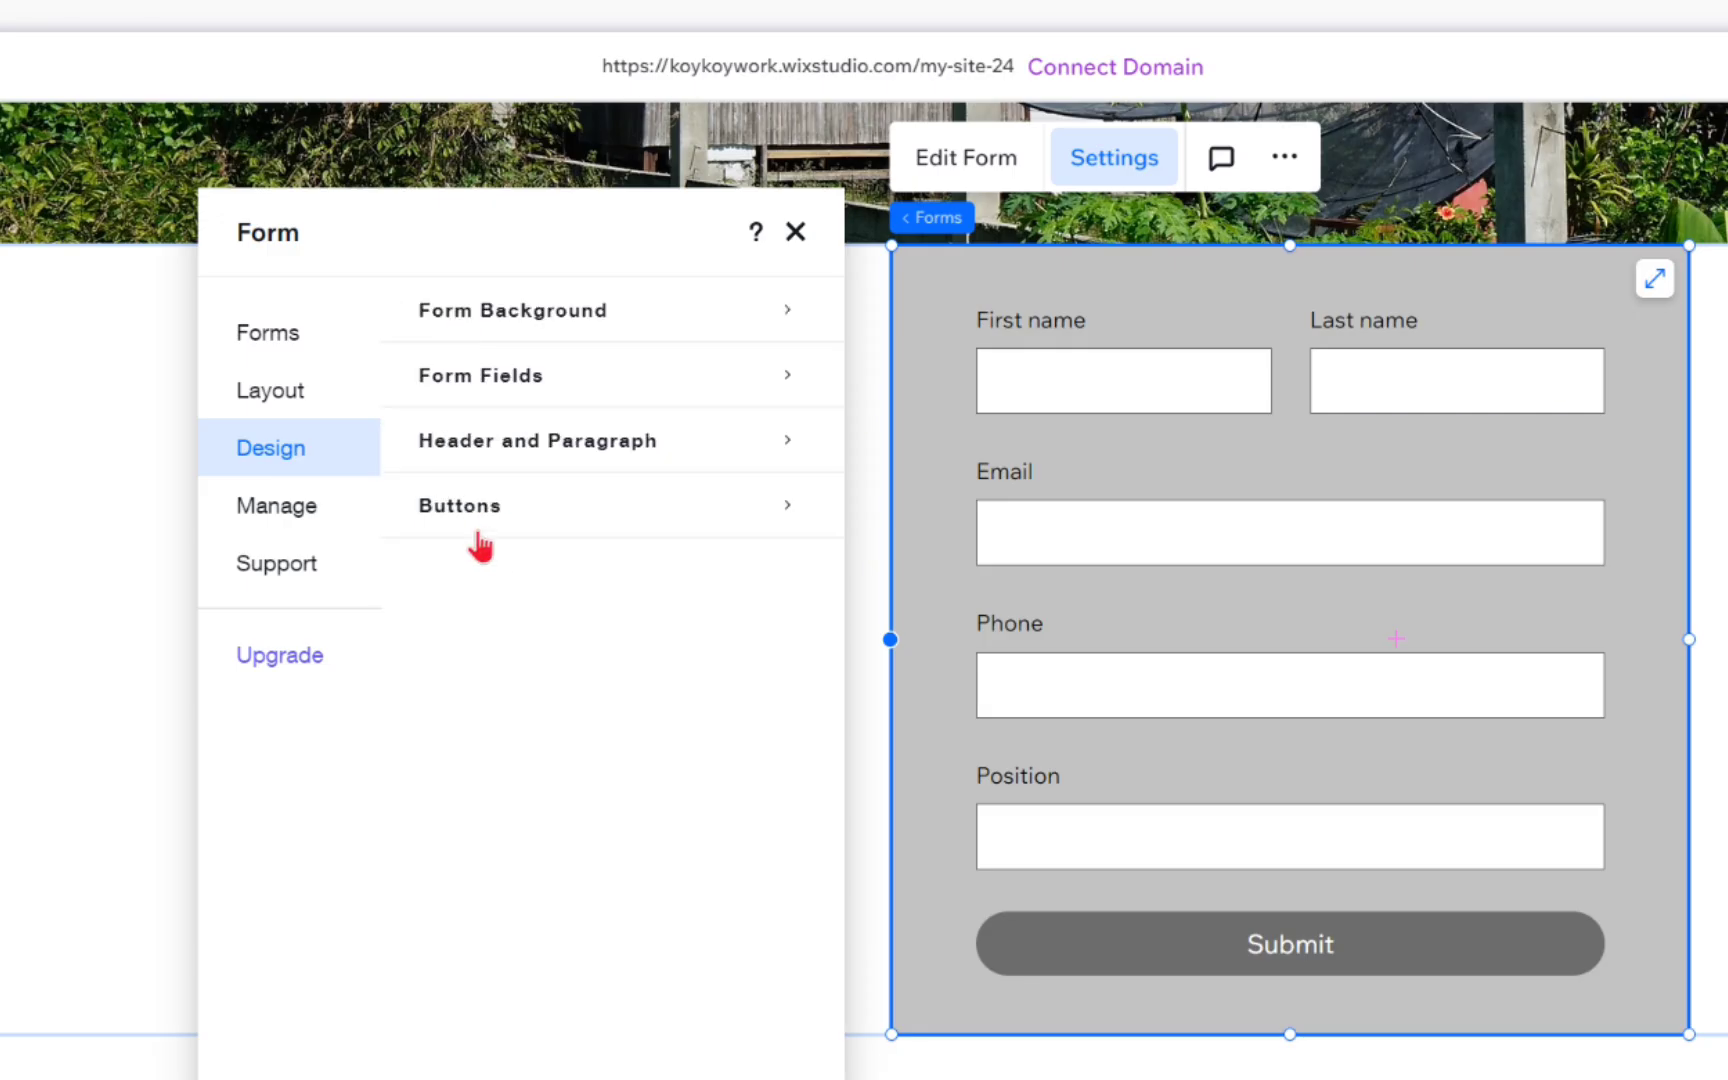
Step: Close the form settings after viewing the form management options, and shift the form rightward within its cell
{"action": "left_click", "coordinate": [280, 528]}
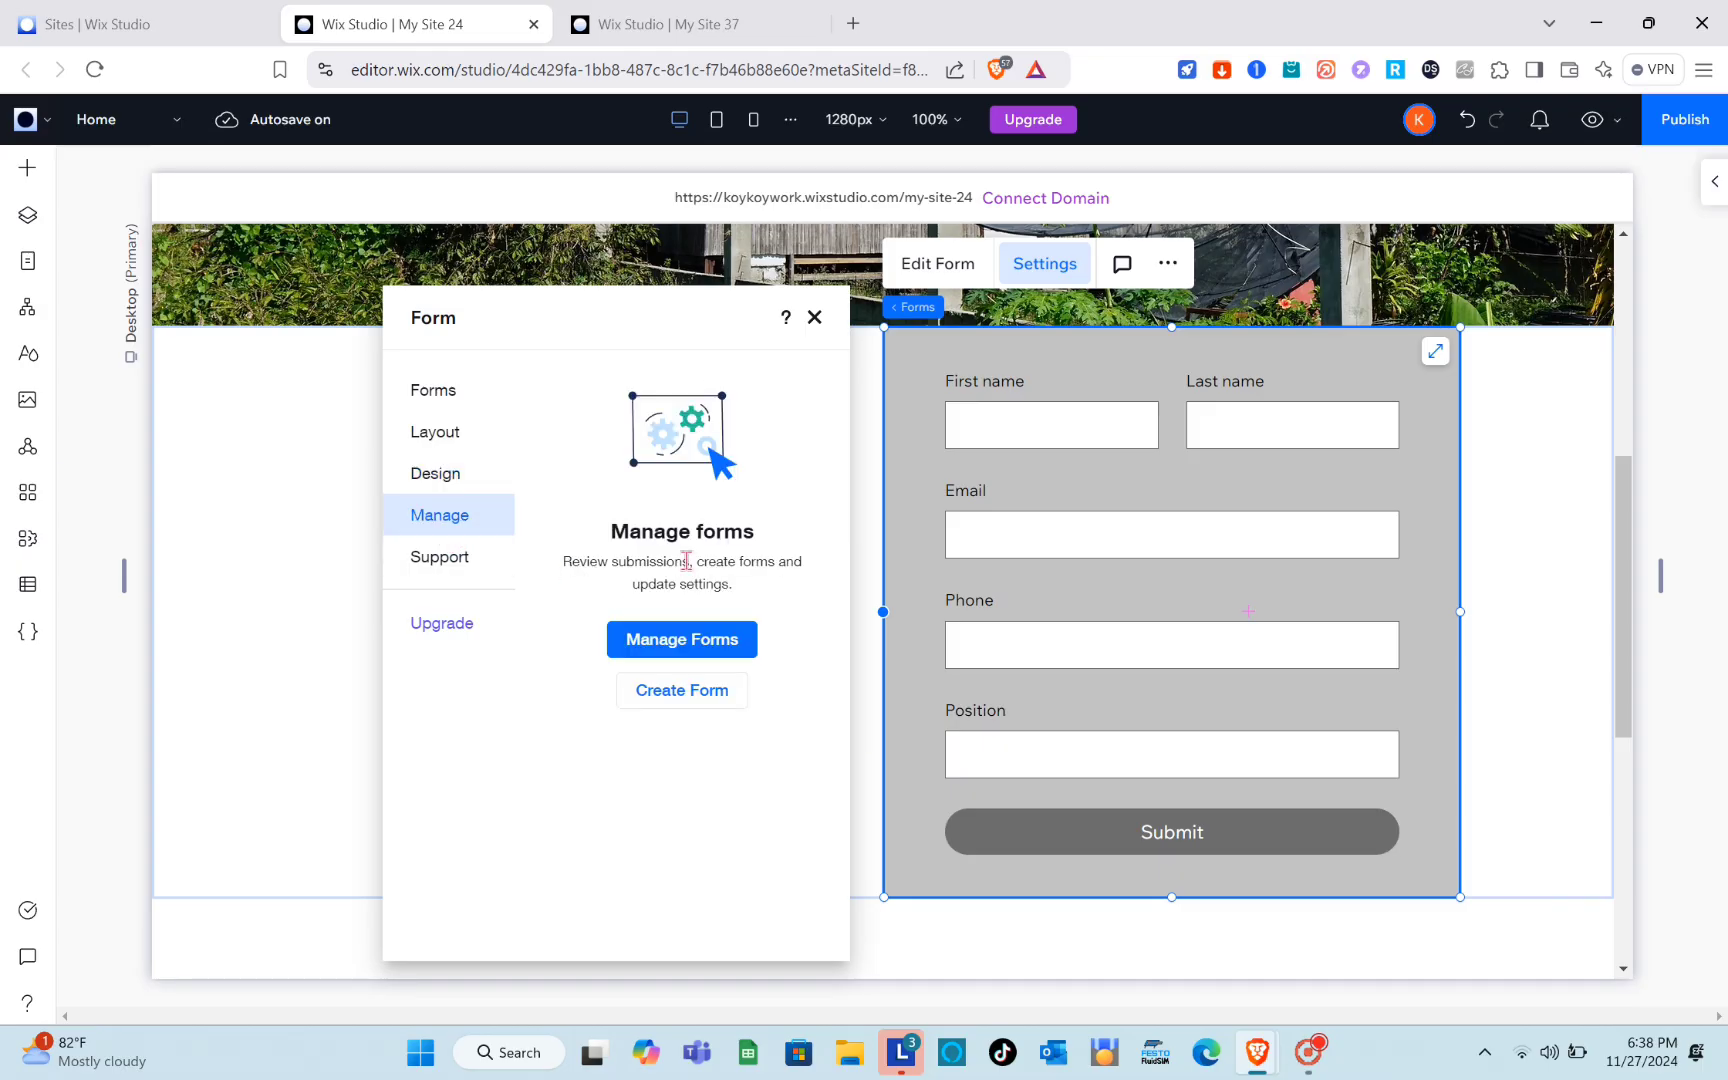
{"action": "left_click", "coordinate": [815, 317]}
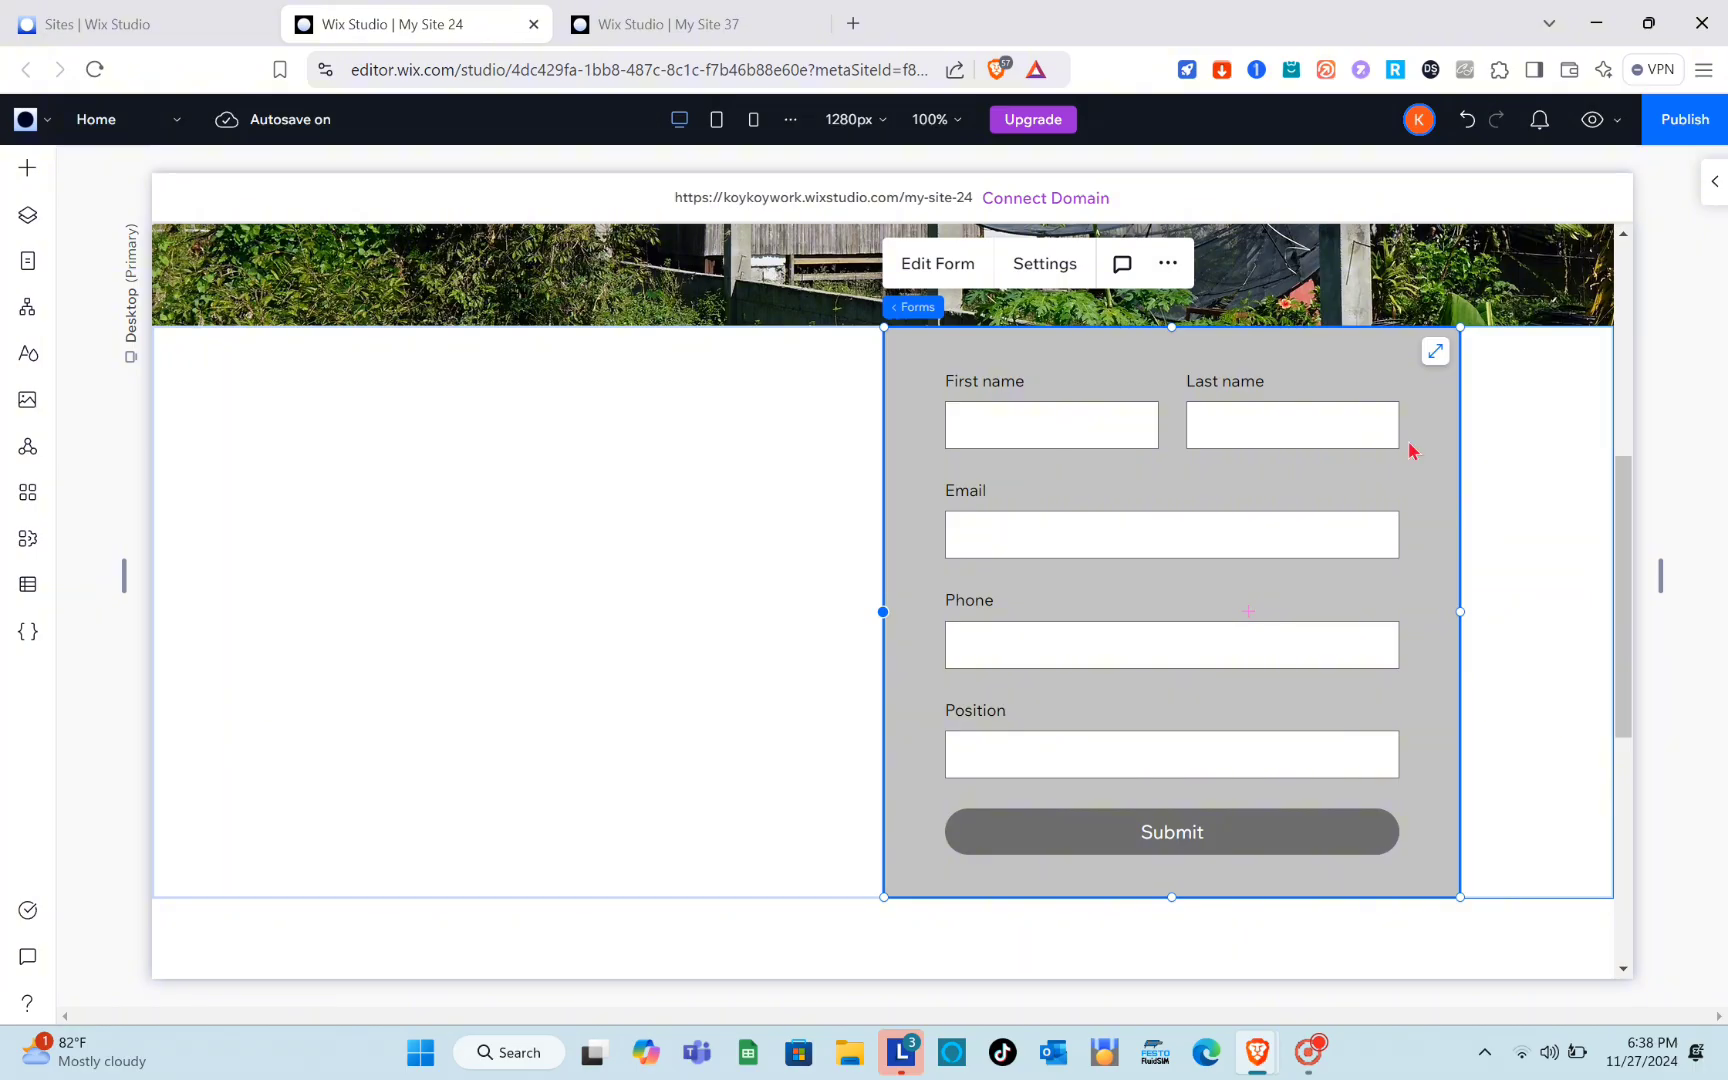
{"action": "left_click_drag", "start_coordinate": [1362, 398], "coordinate": [1420, 396]}
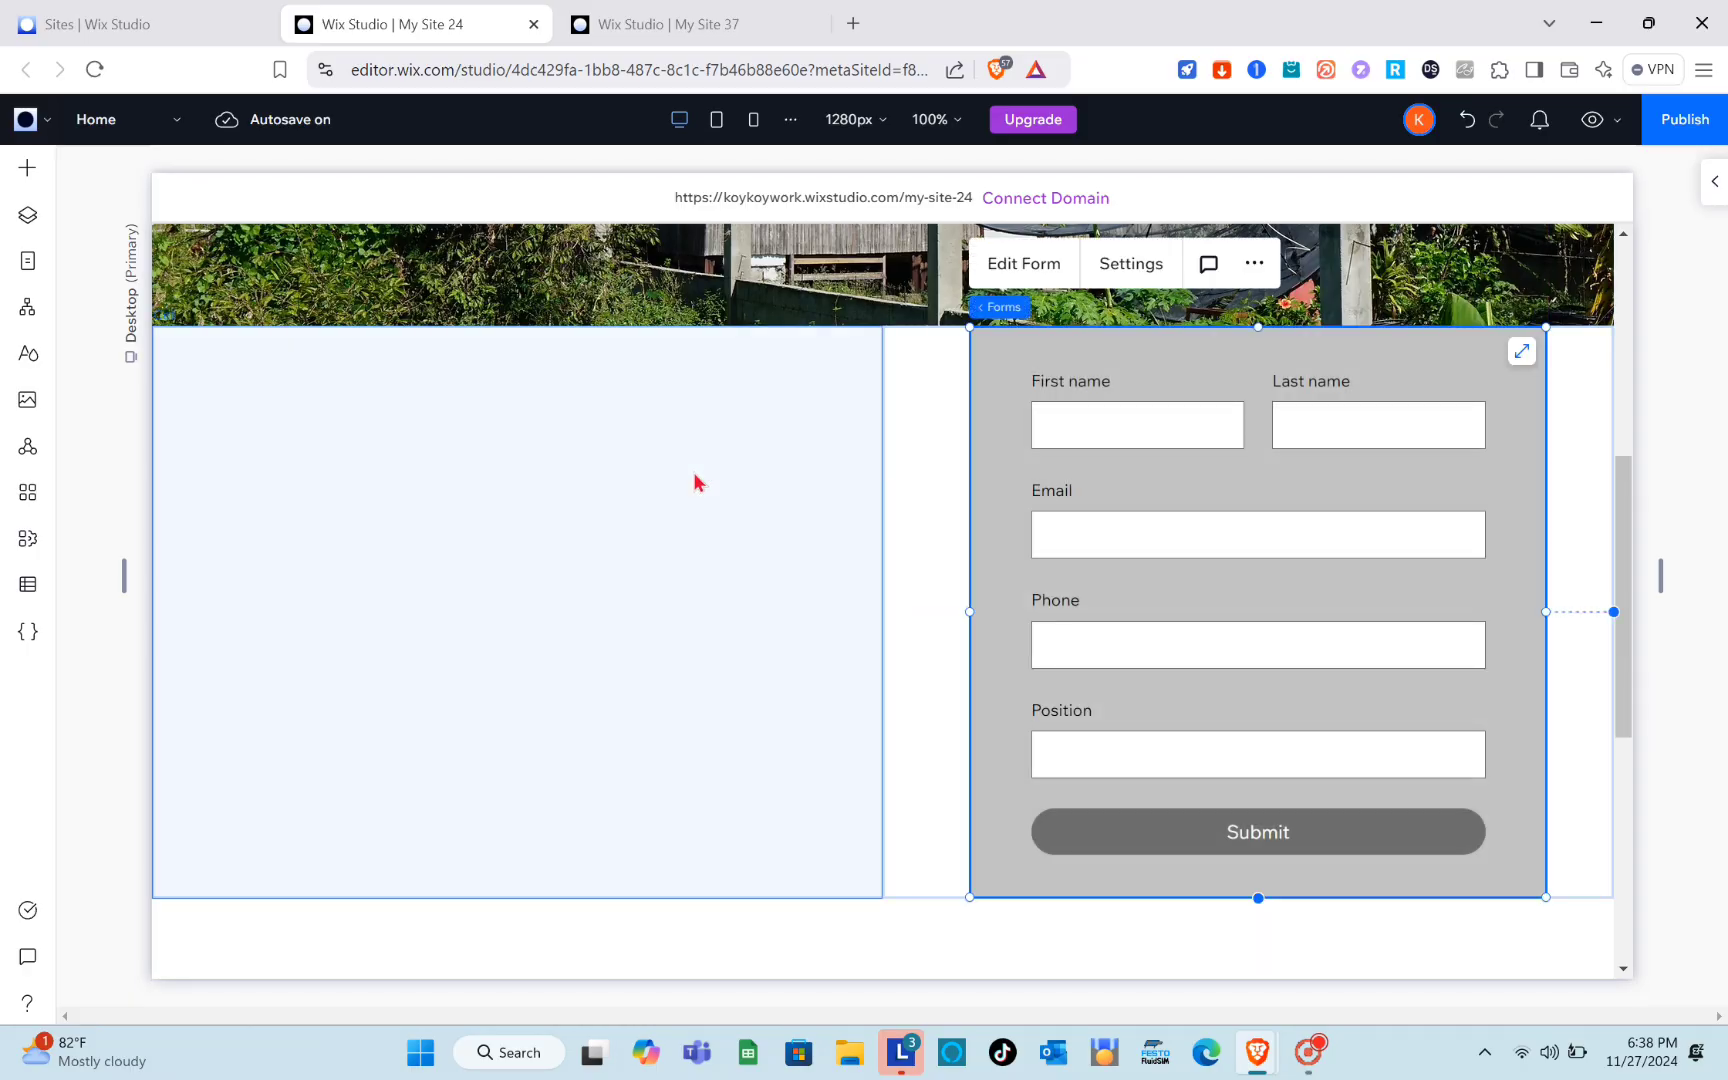
Step: Search the Wix media library for "contact" to find an image for the empty cell beside the form
{"action": "left_click", "coordinate": [693, 473]}
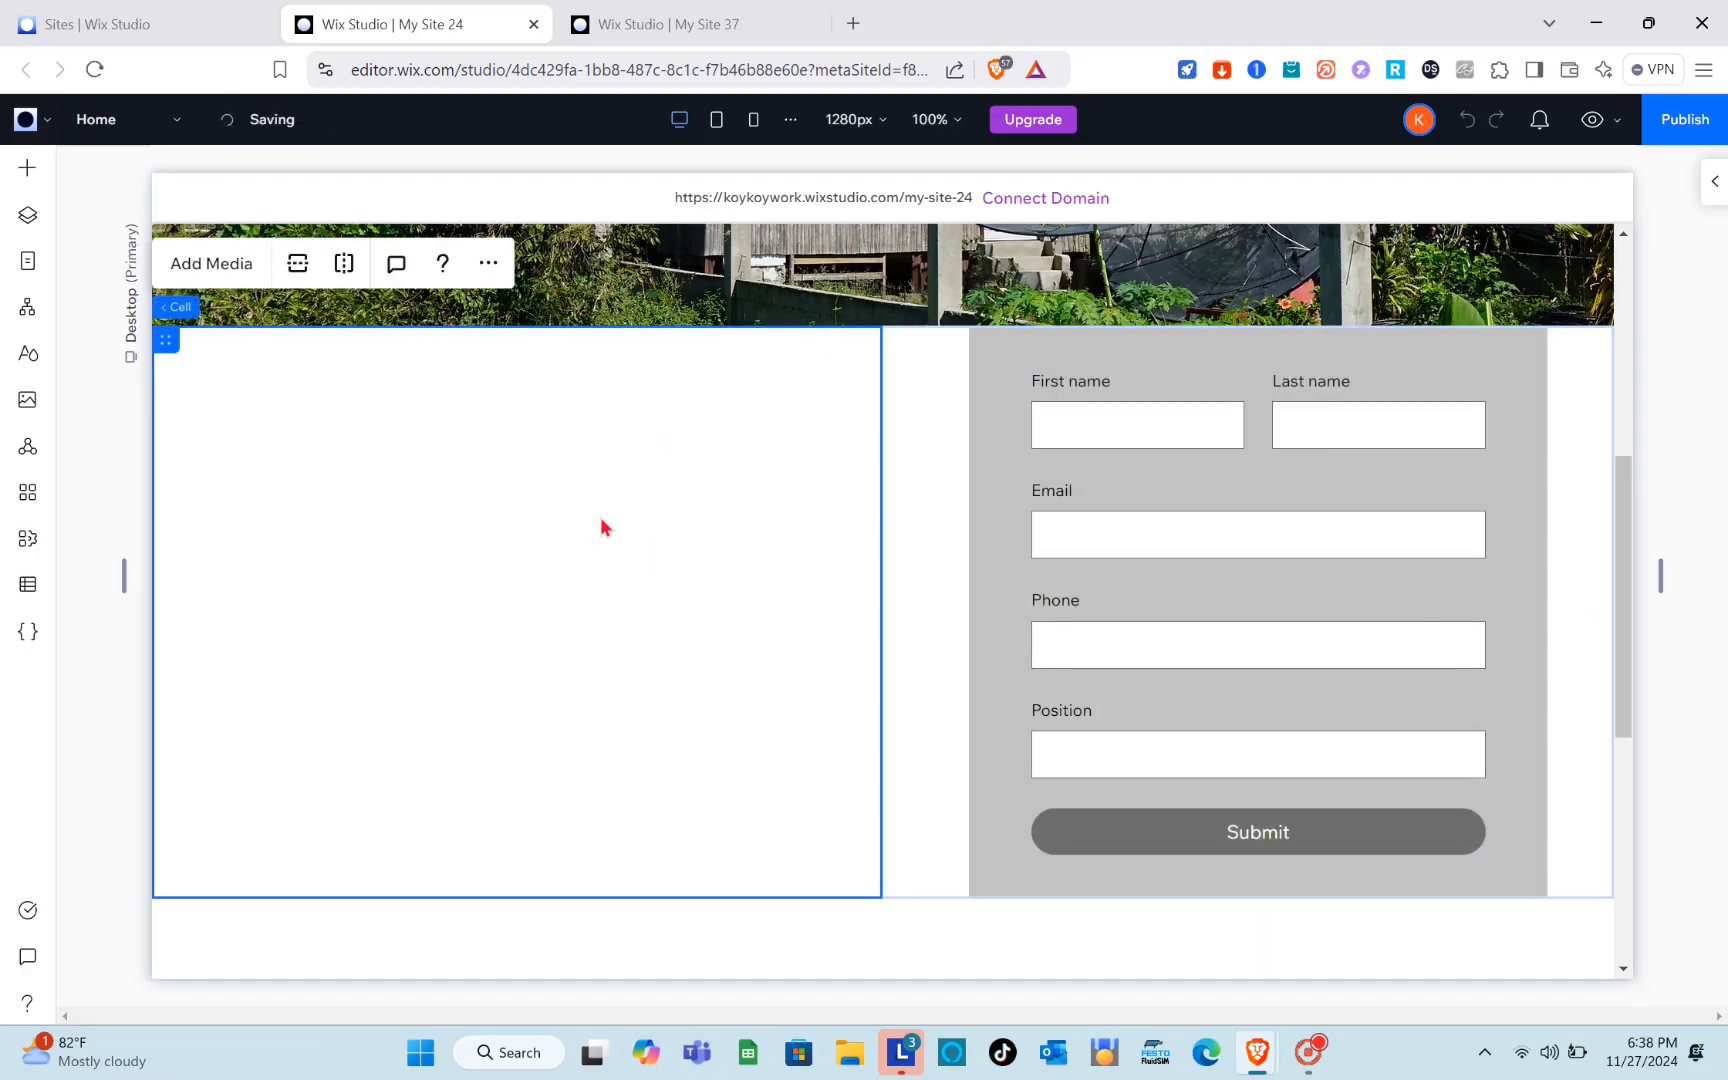
{"action": "left_click", "coordinate": [205, 264]}
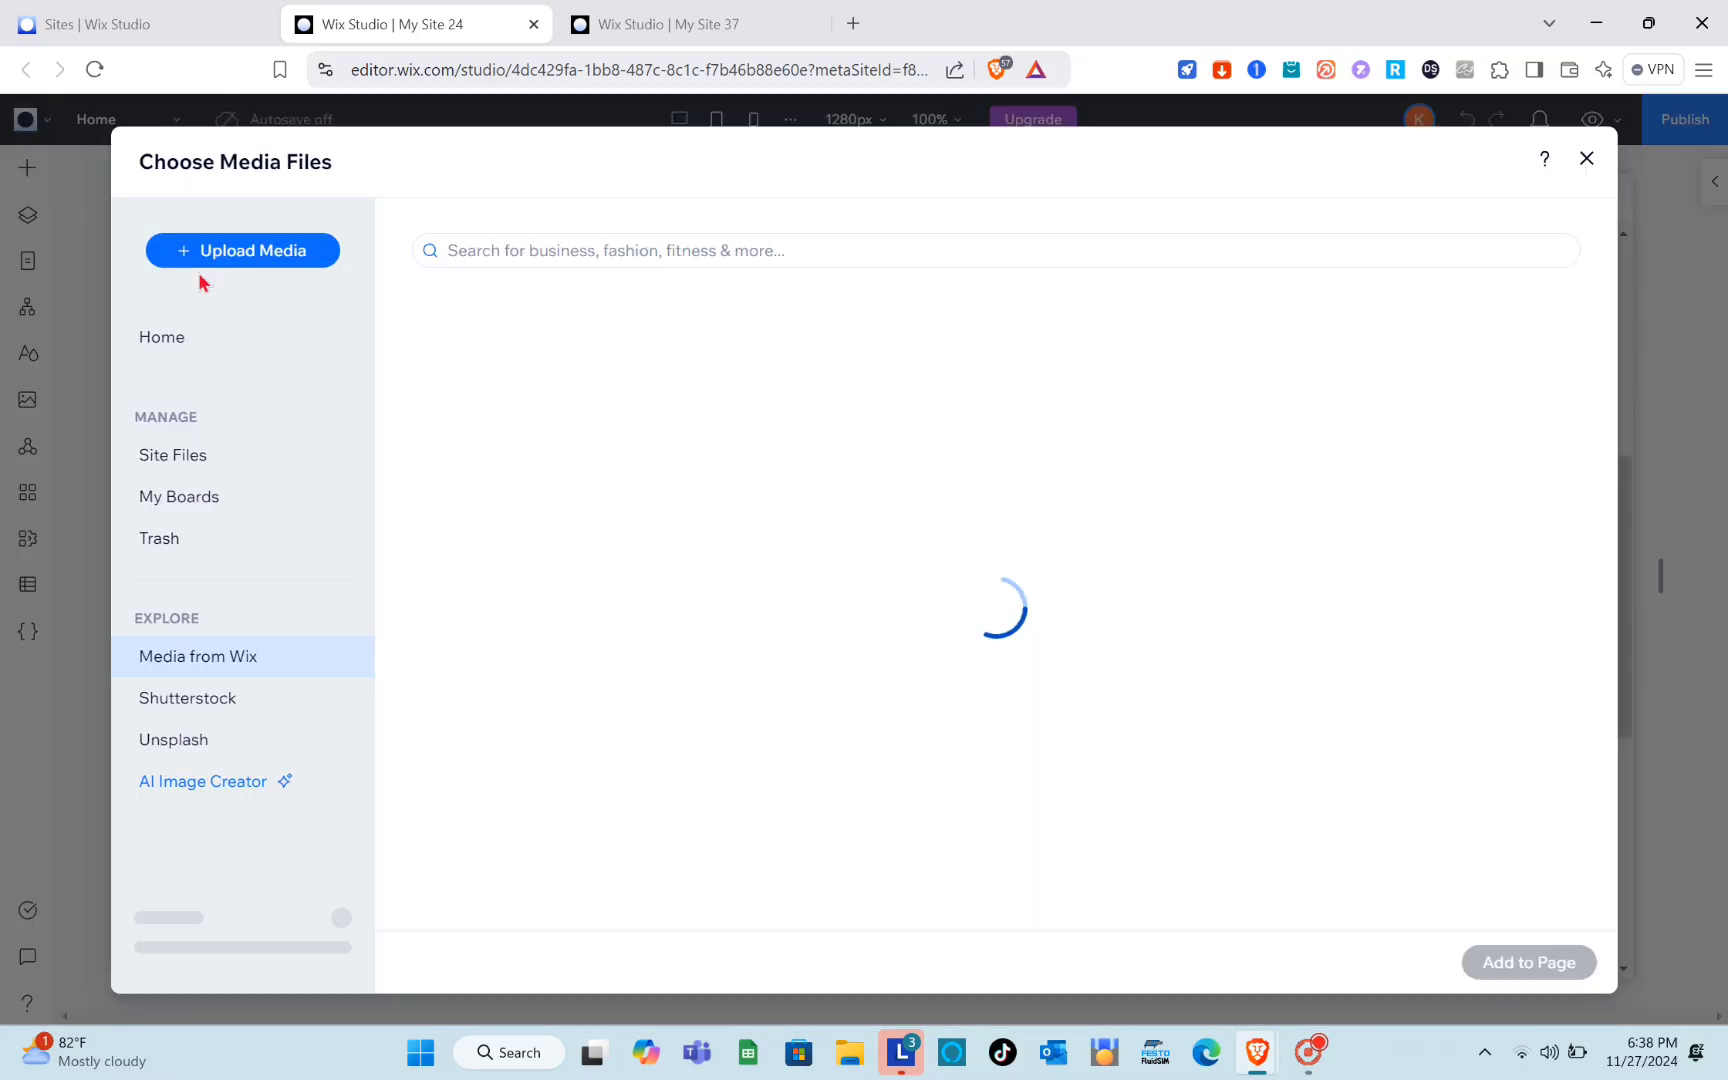
{"action": "left_click", "coordinate": [280, 256]}
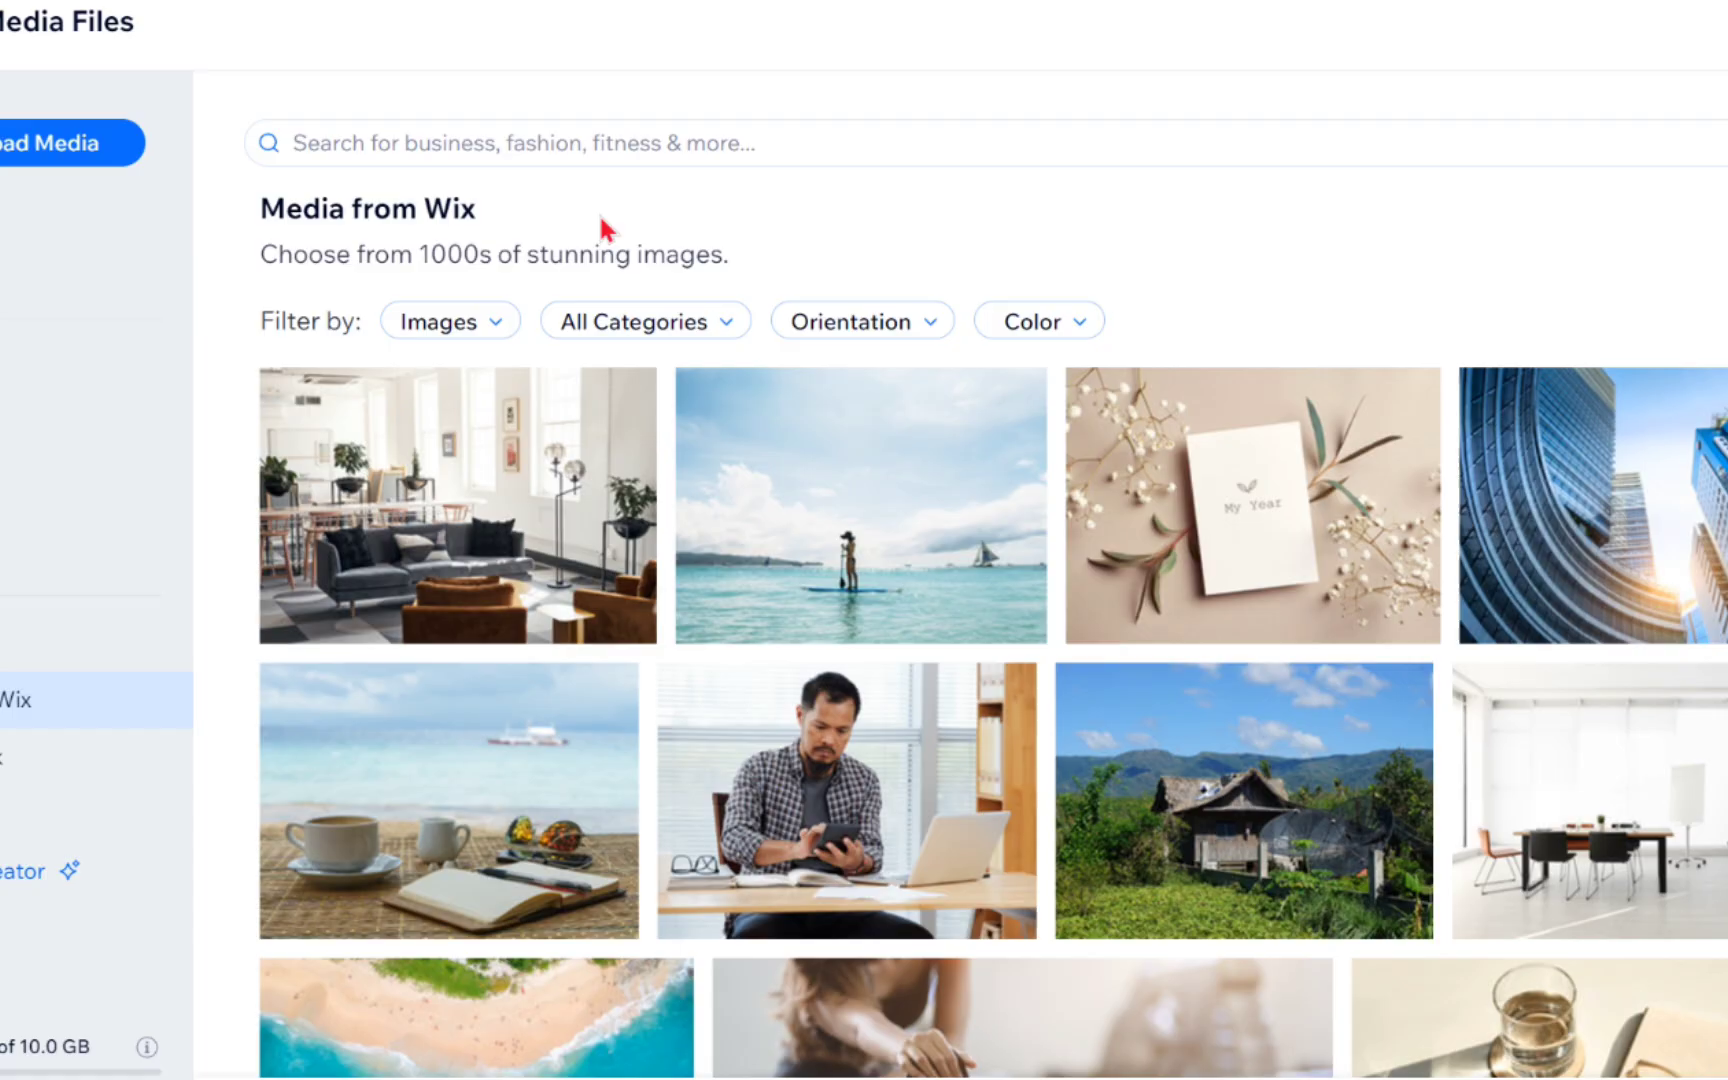
{"action": "left_click", "coordinate": [575, 143]}
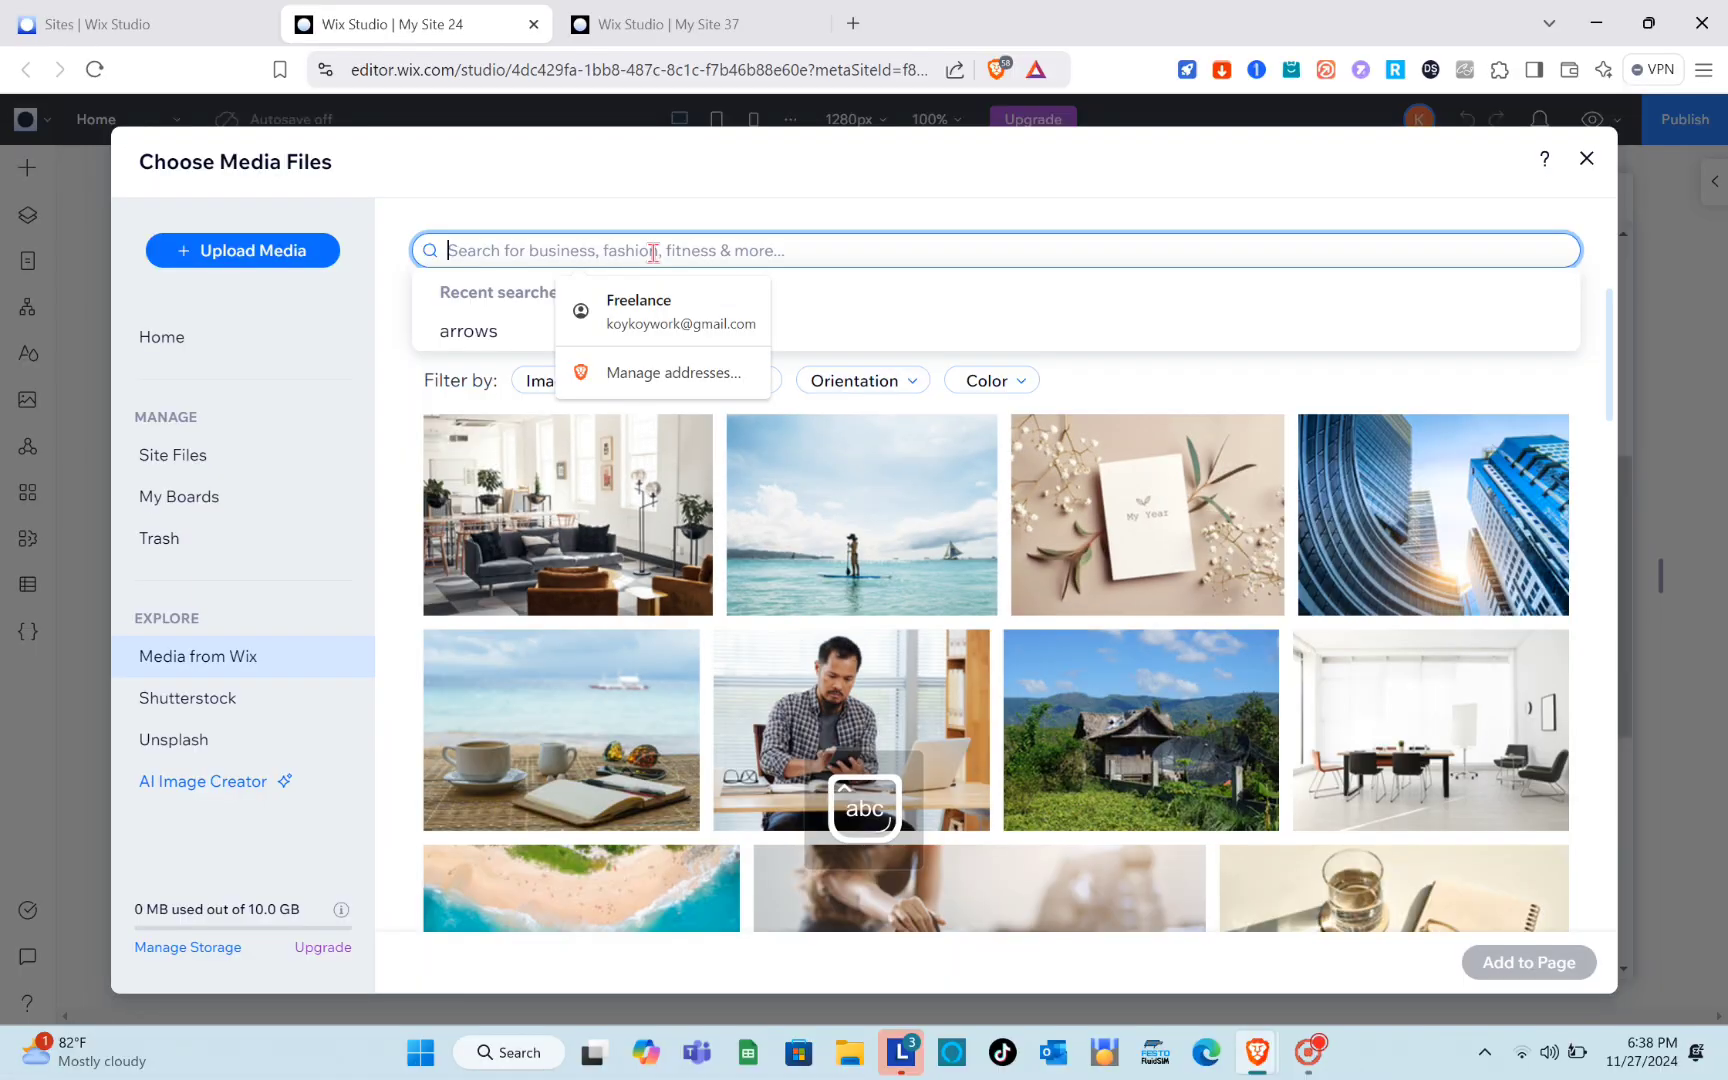
{"action": "type", "text": "contact"}
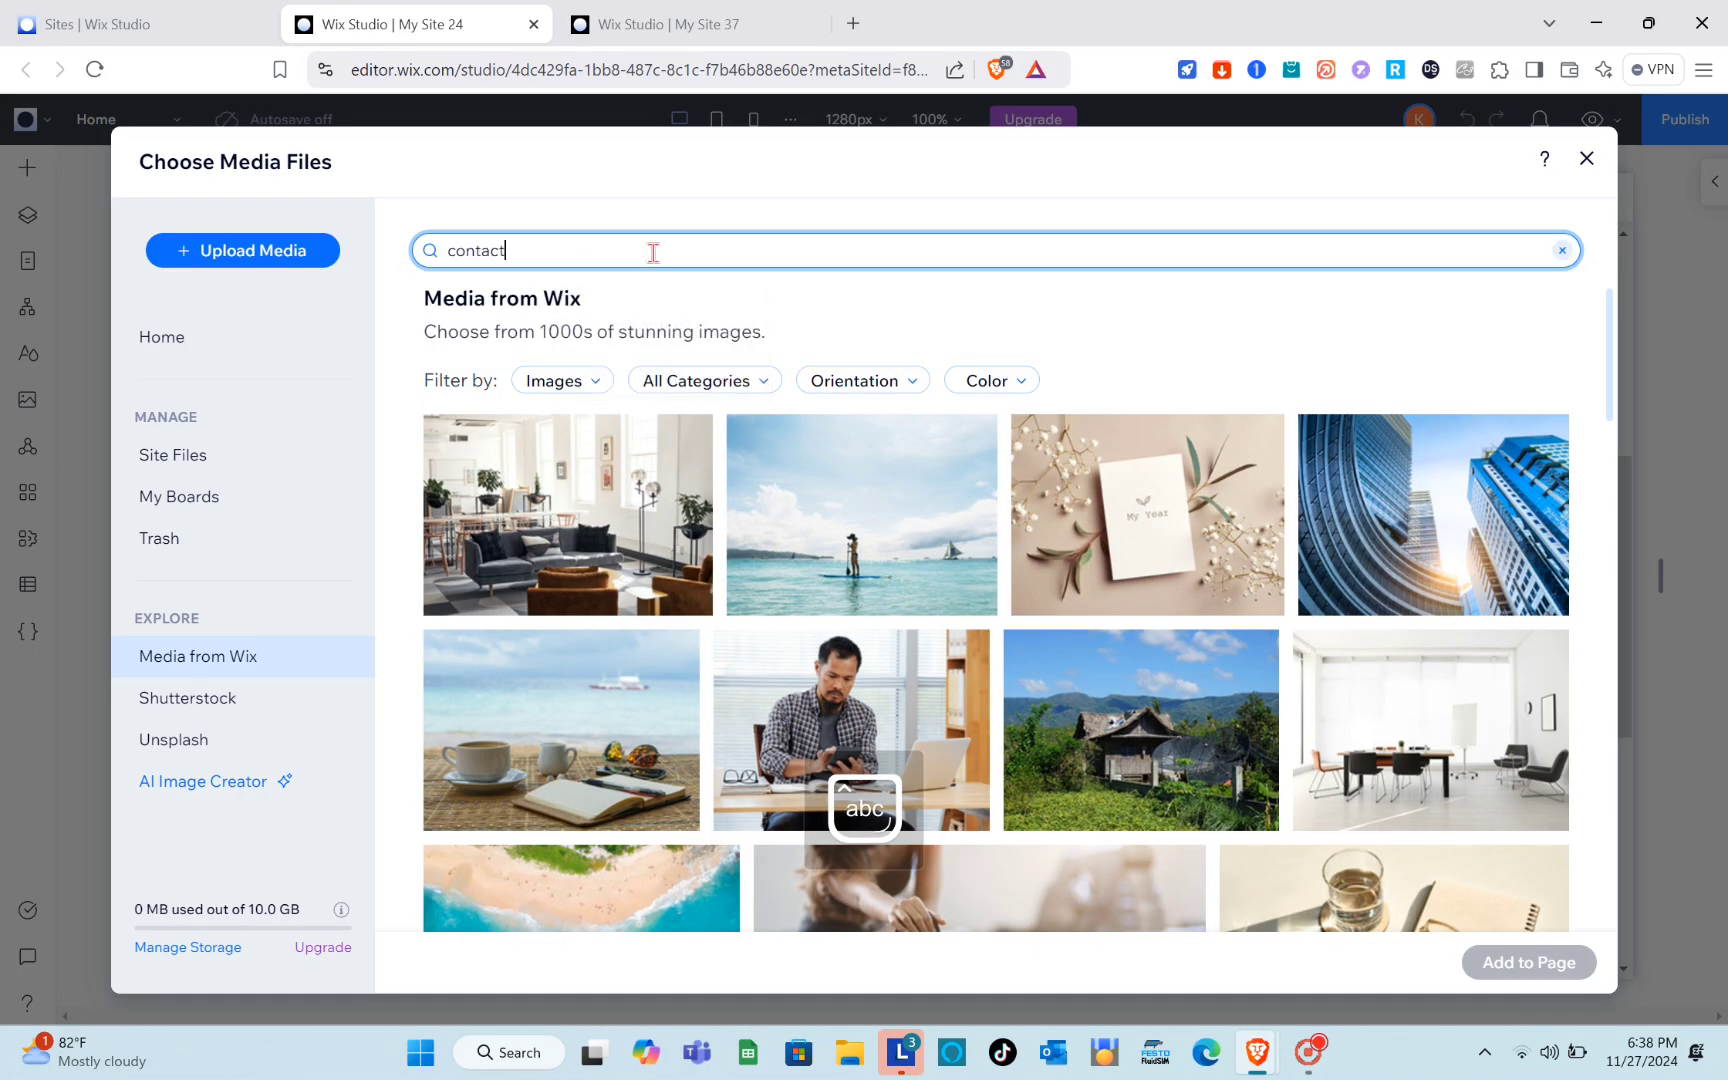
{"action": "key", "text": "Return"}
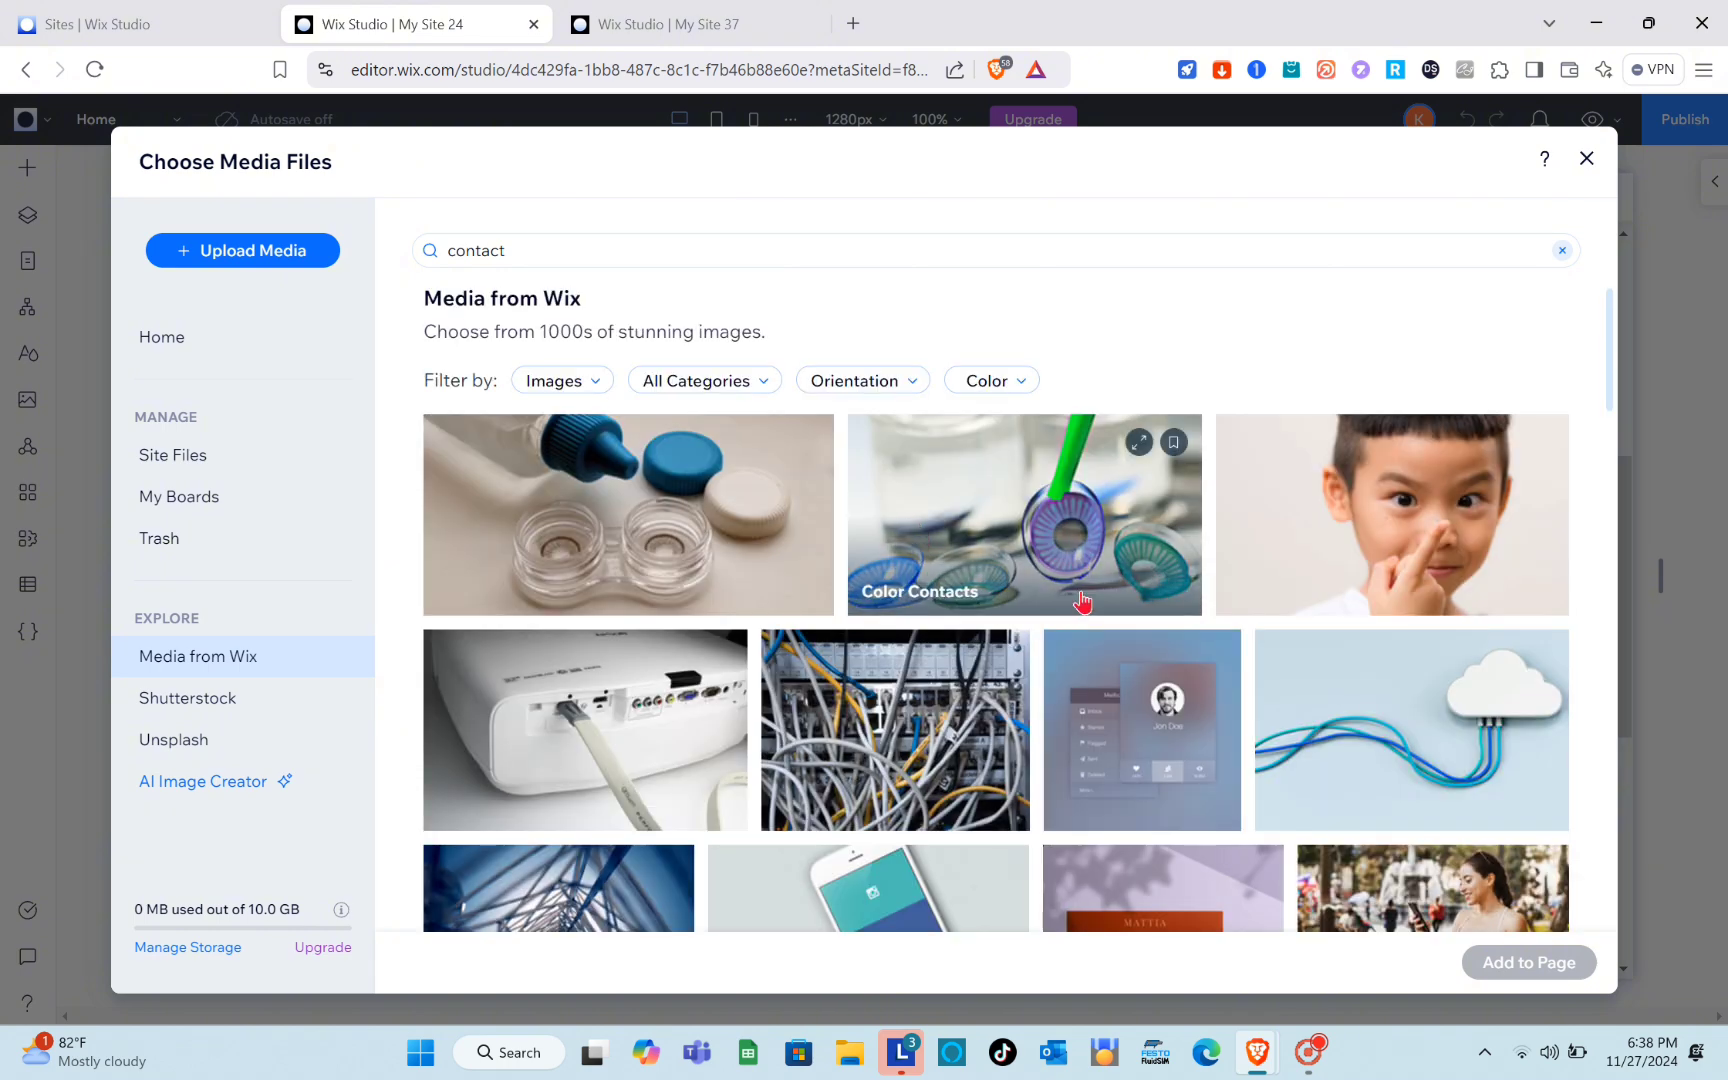
Step: Add the image of the man with headphones using a smartphone to the empty cell
{"action": "scroll", "coordinate": [1081, 600], "scroll_direction": "down", "scroll_amount": 5}
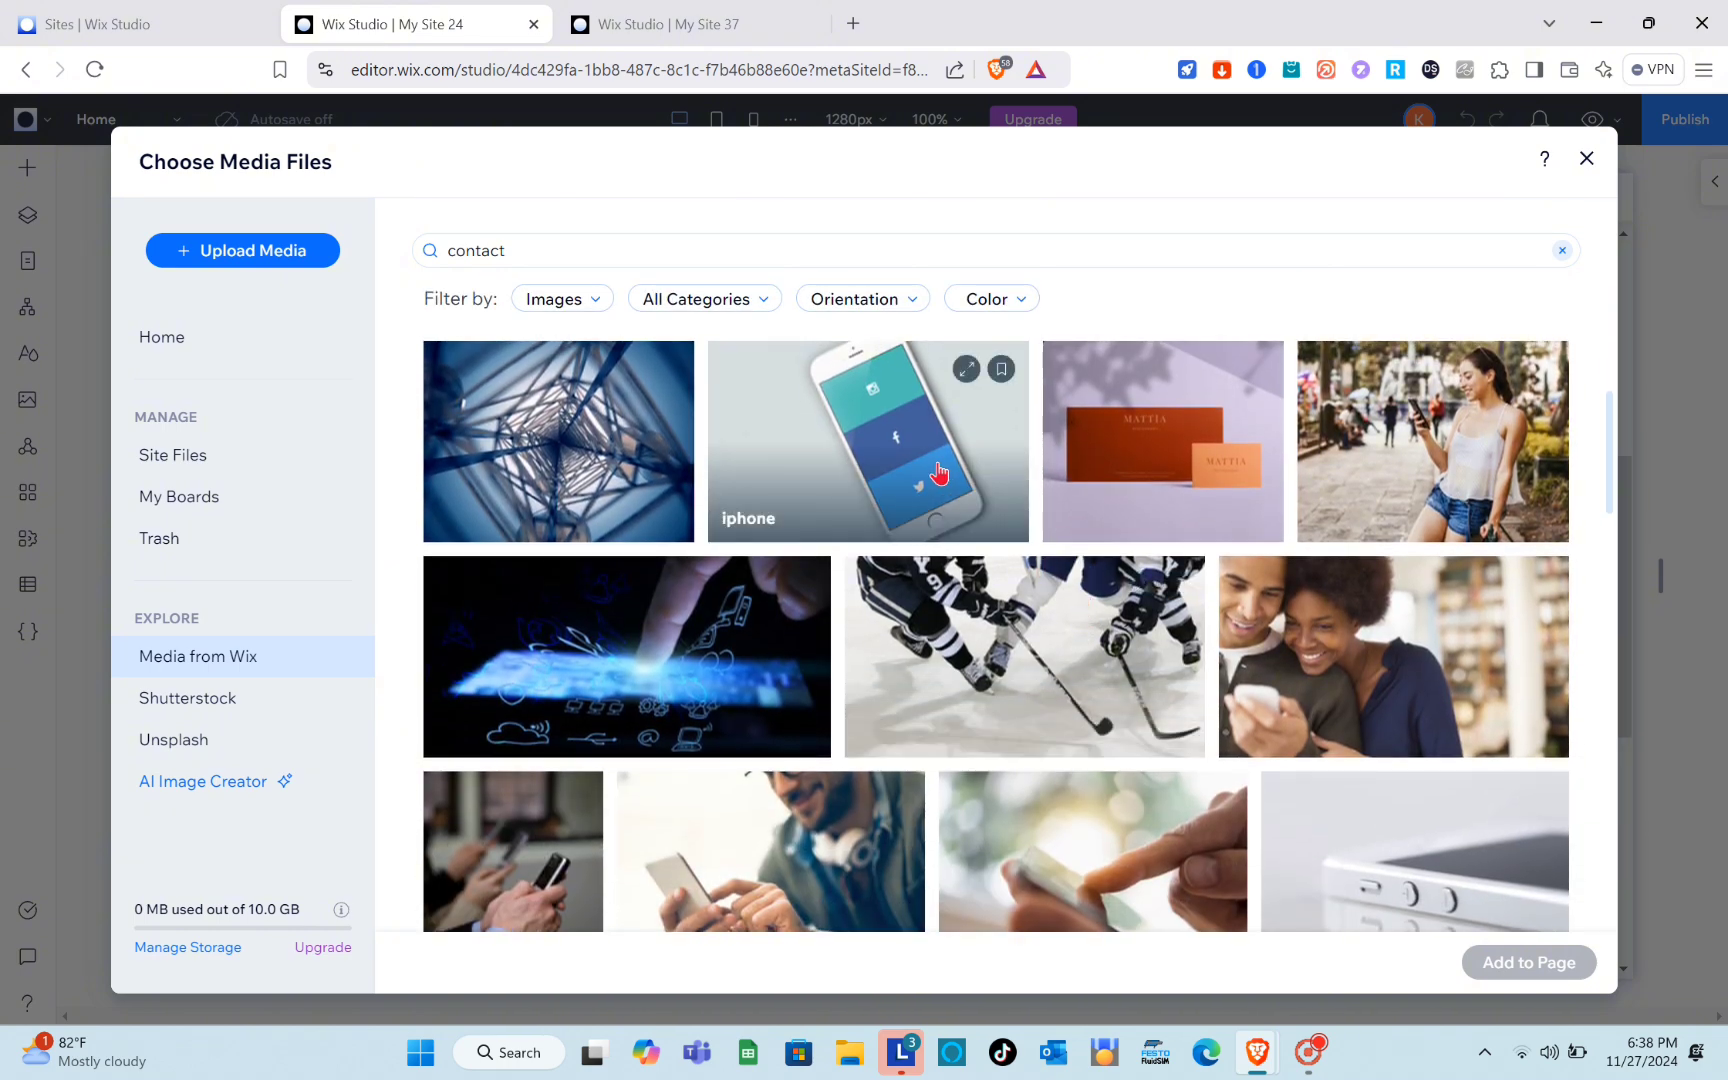
{"action": "scroll", "coordinate": [933, 492], "scroll_direction": "down", "scroll_amount": 3}
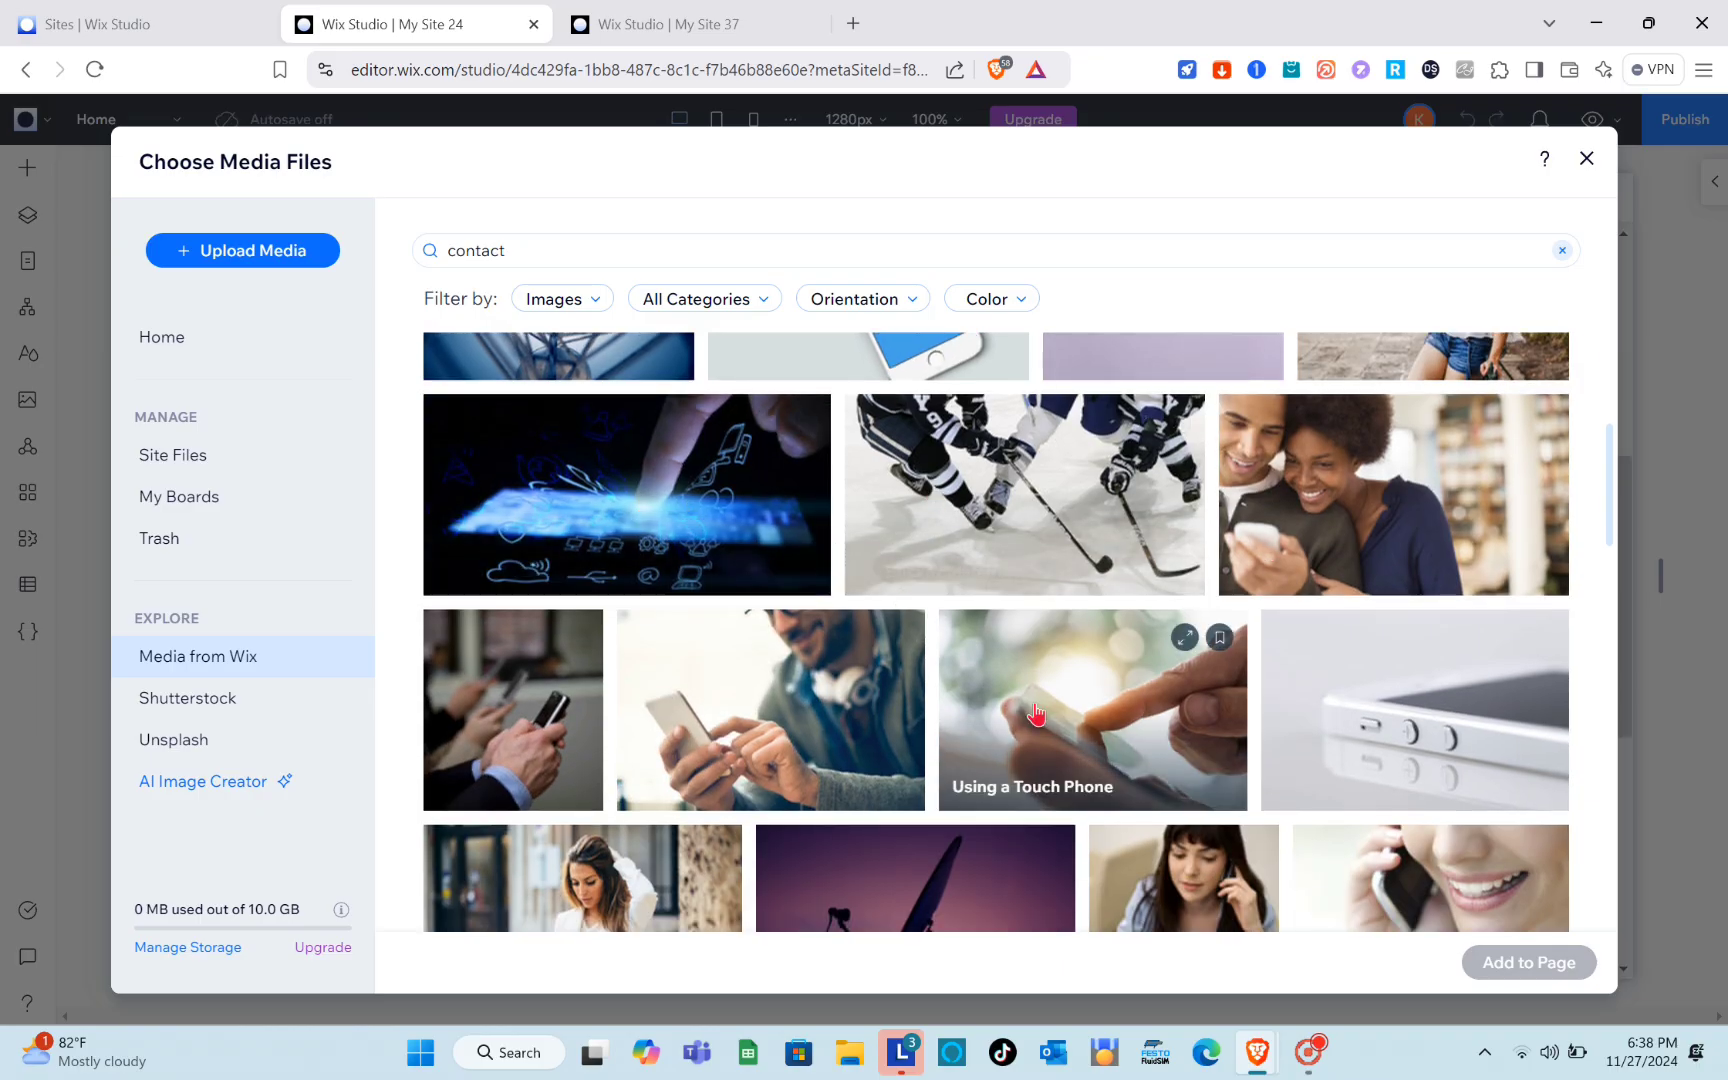
{"action": "left_click", "coordinate": [770, 712]}
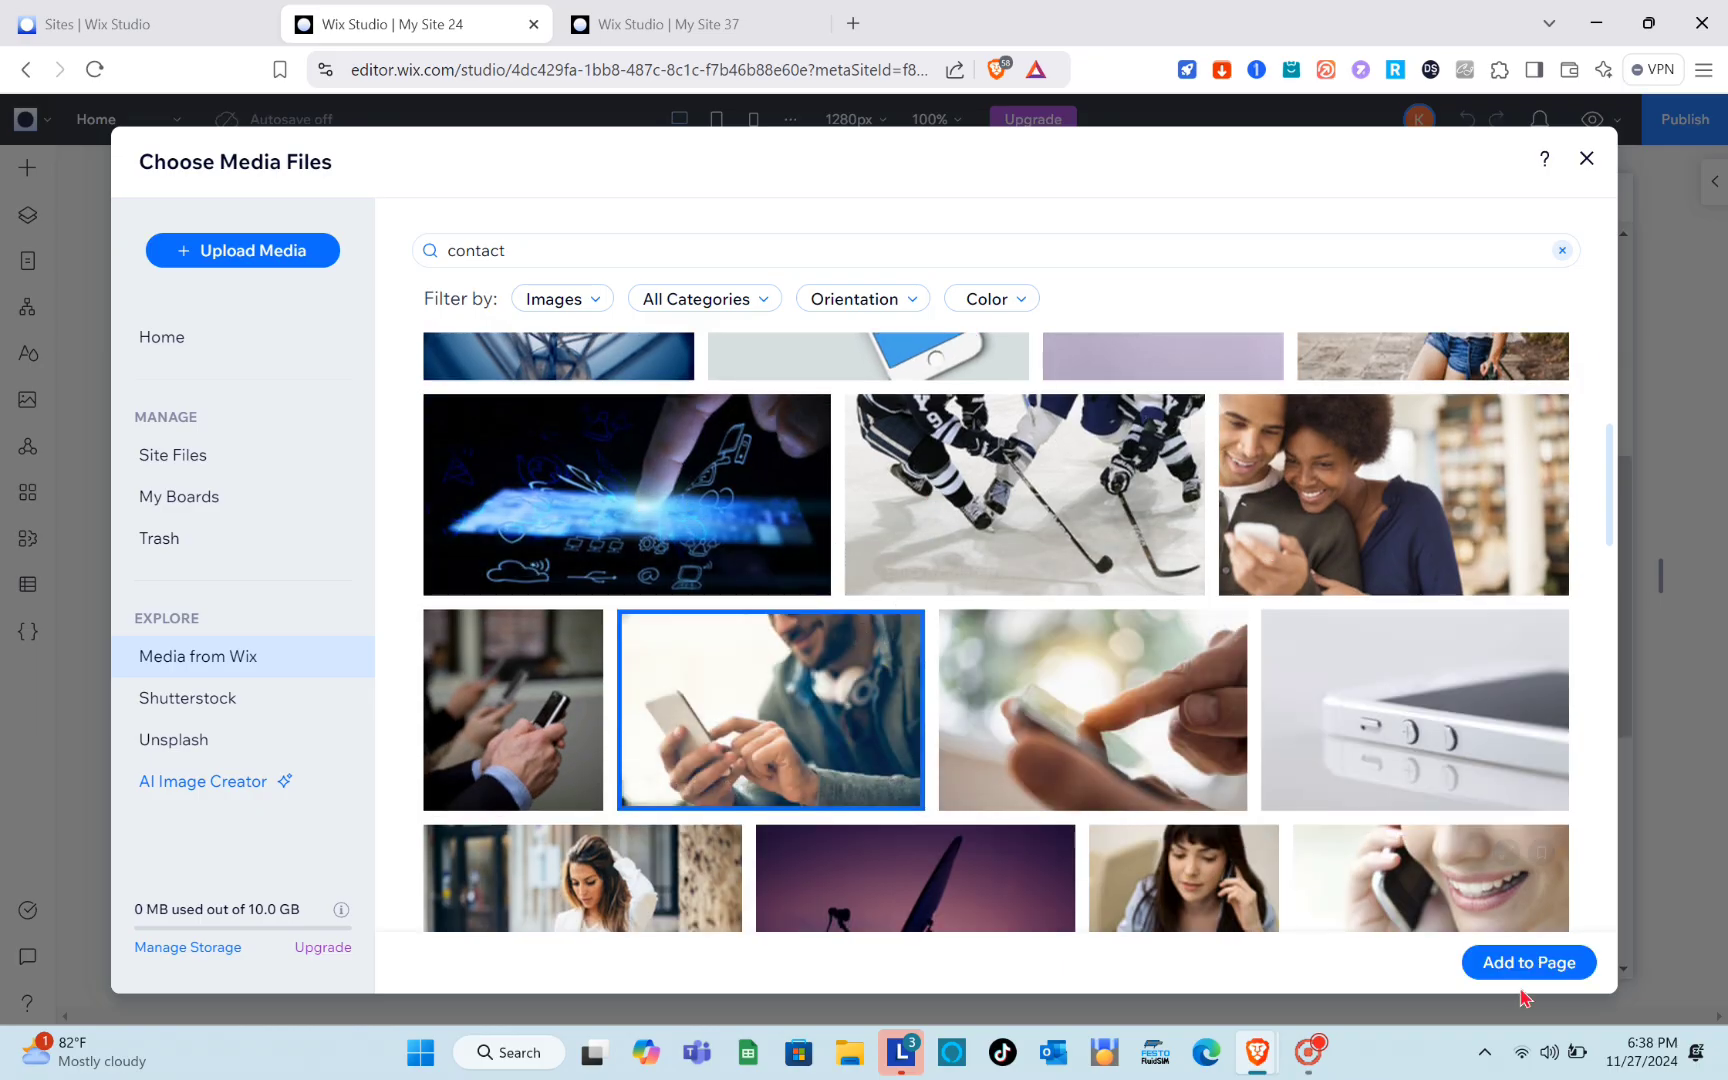
{"action": "left_click", "coordinate": [1525, 963]}
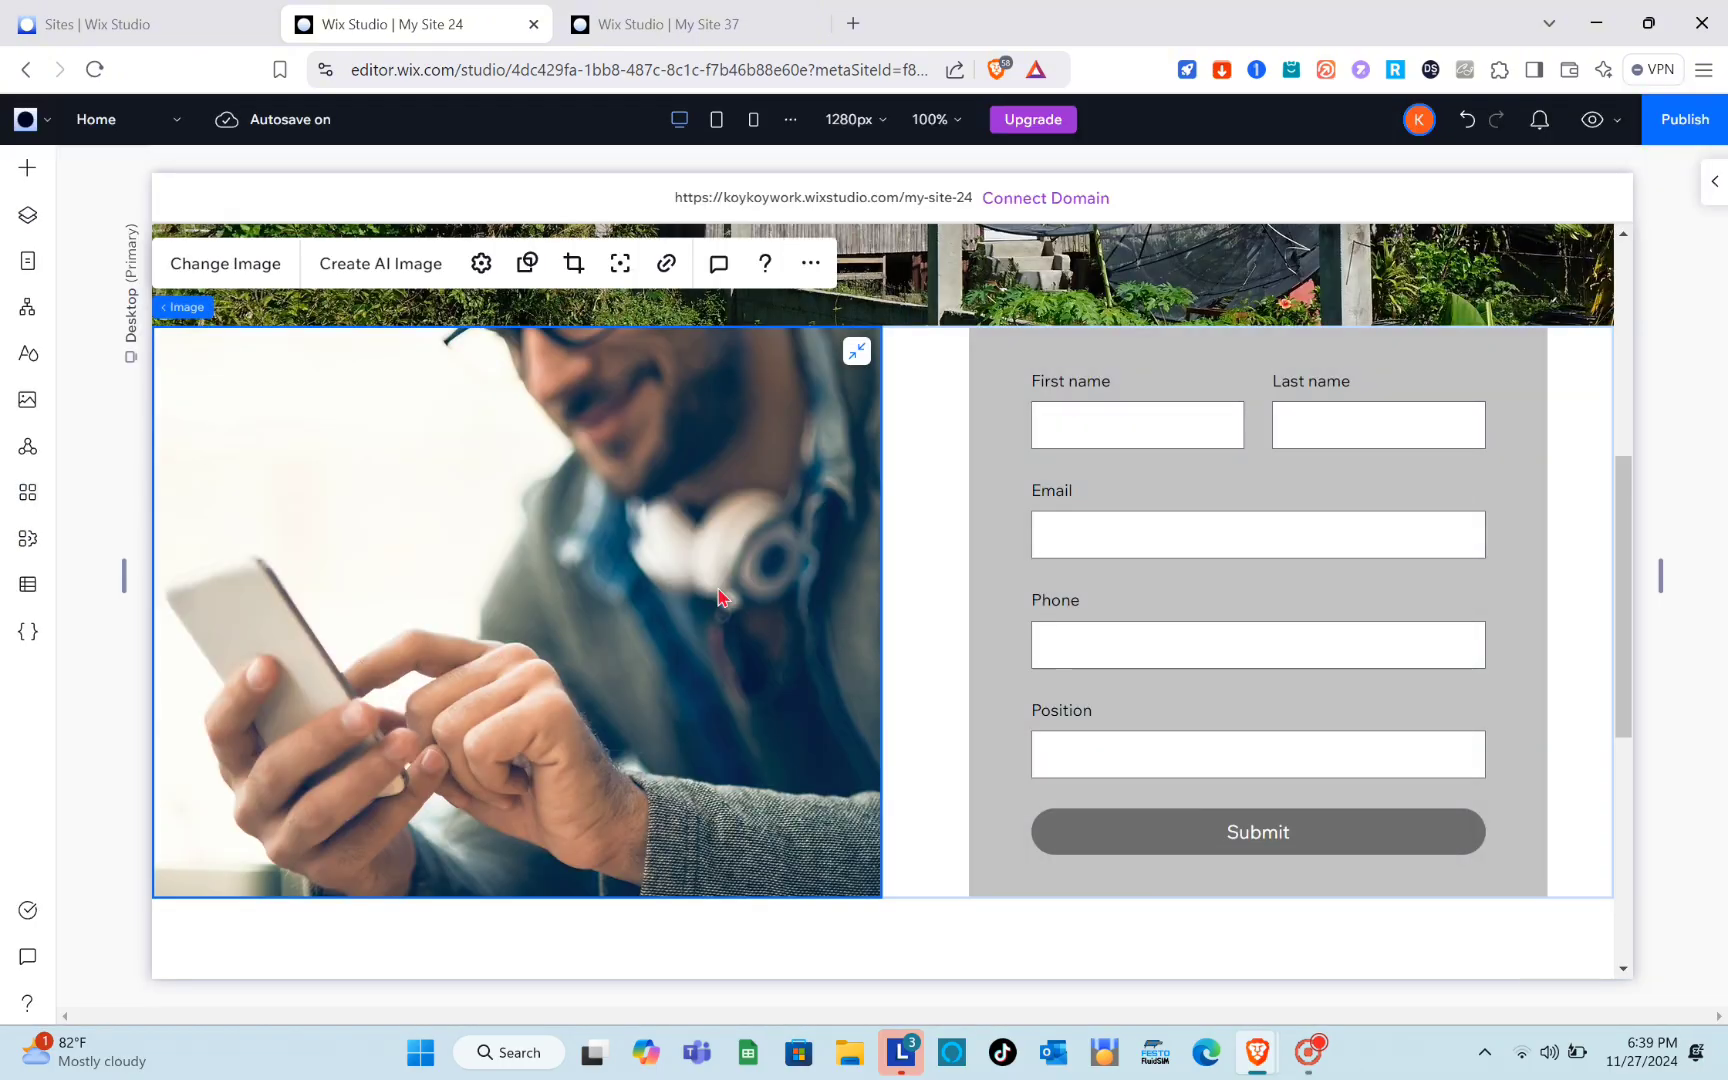
Step: Fill the form's cell background with the solid dark gray theme color #6E6E6E, after trying gradient fills and light gray
{"action": "left_click", "coordinate": [883, 605]}
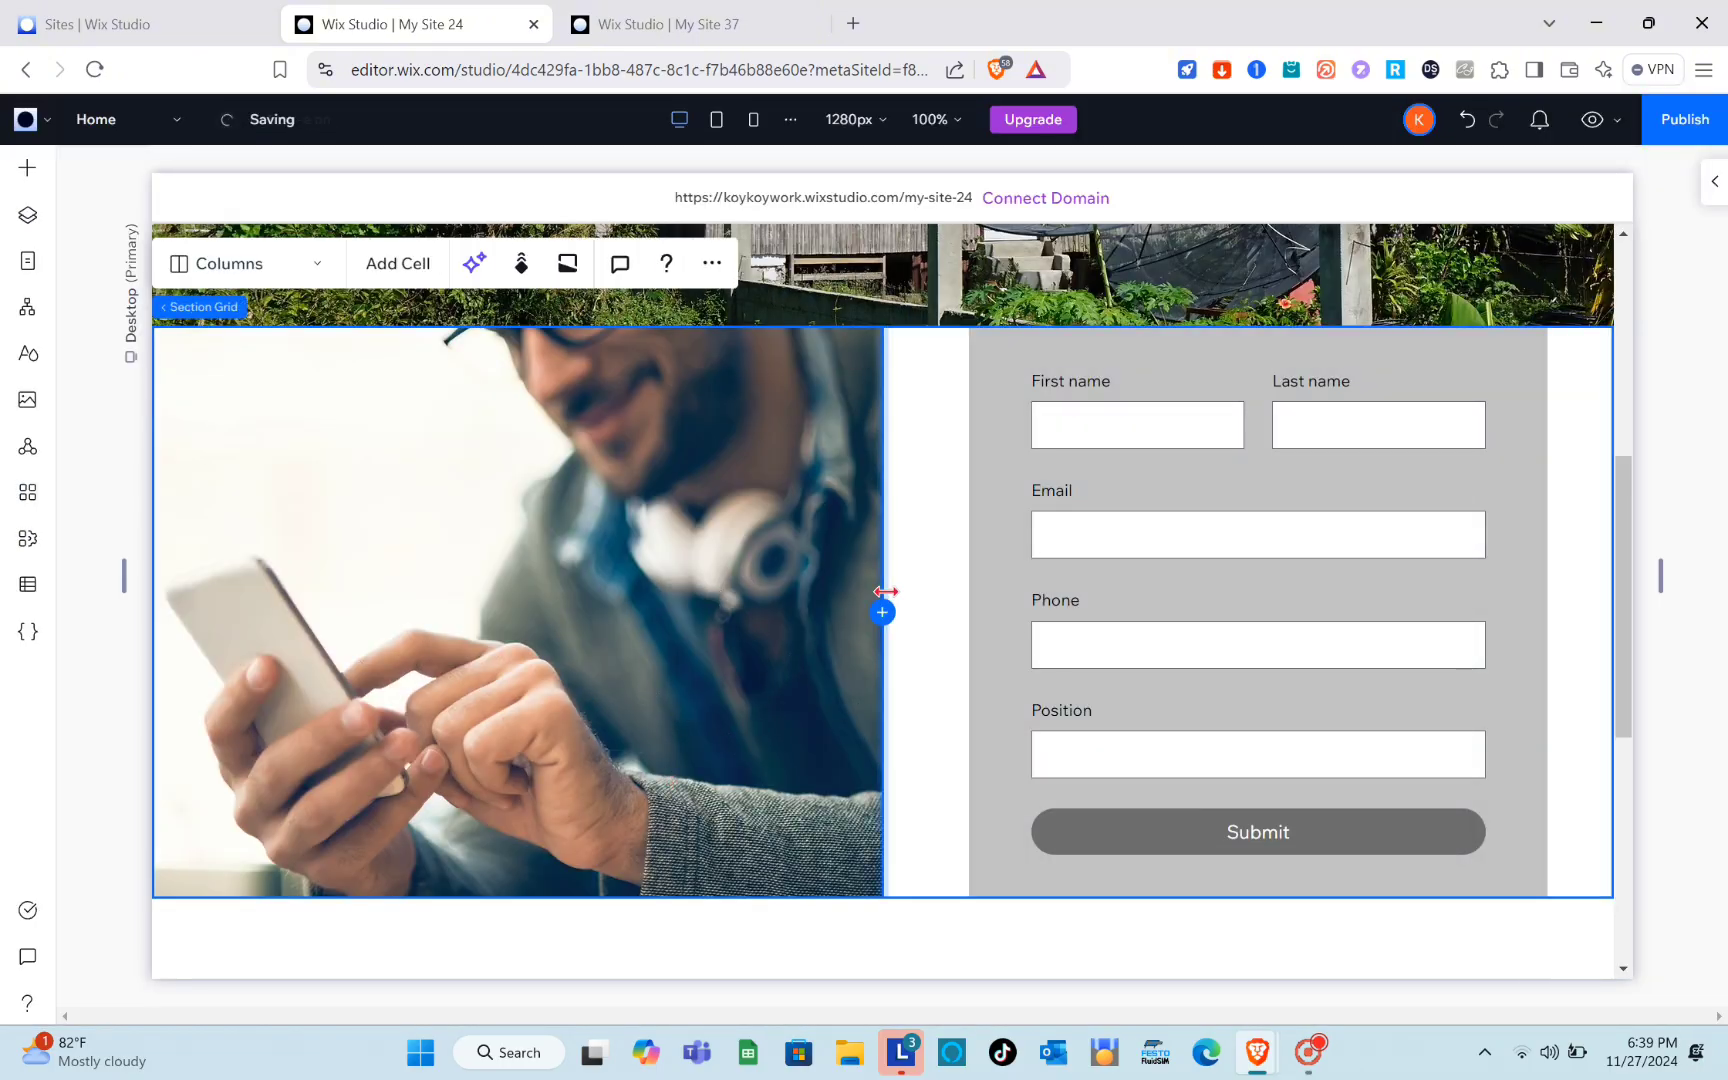
{"action": "left_click", "coordinate": [927, 587]}
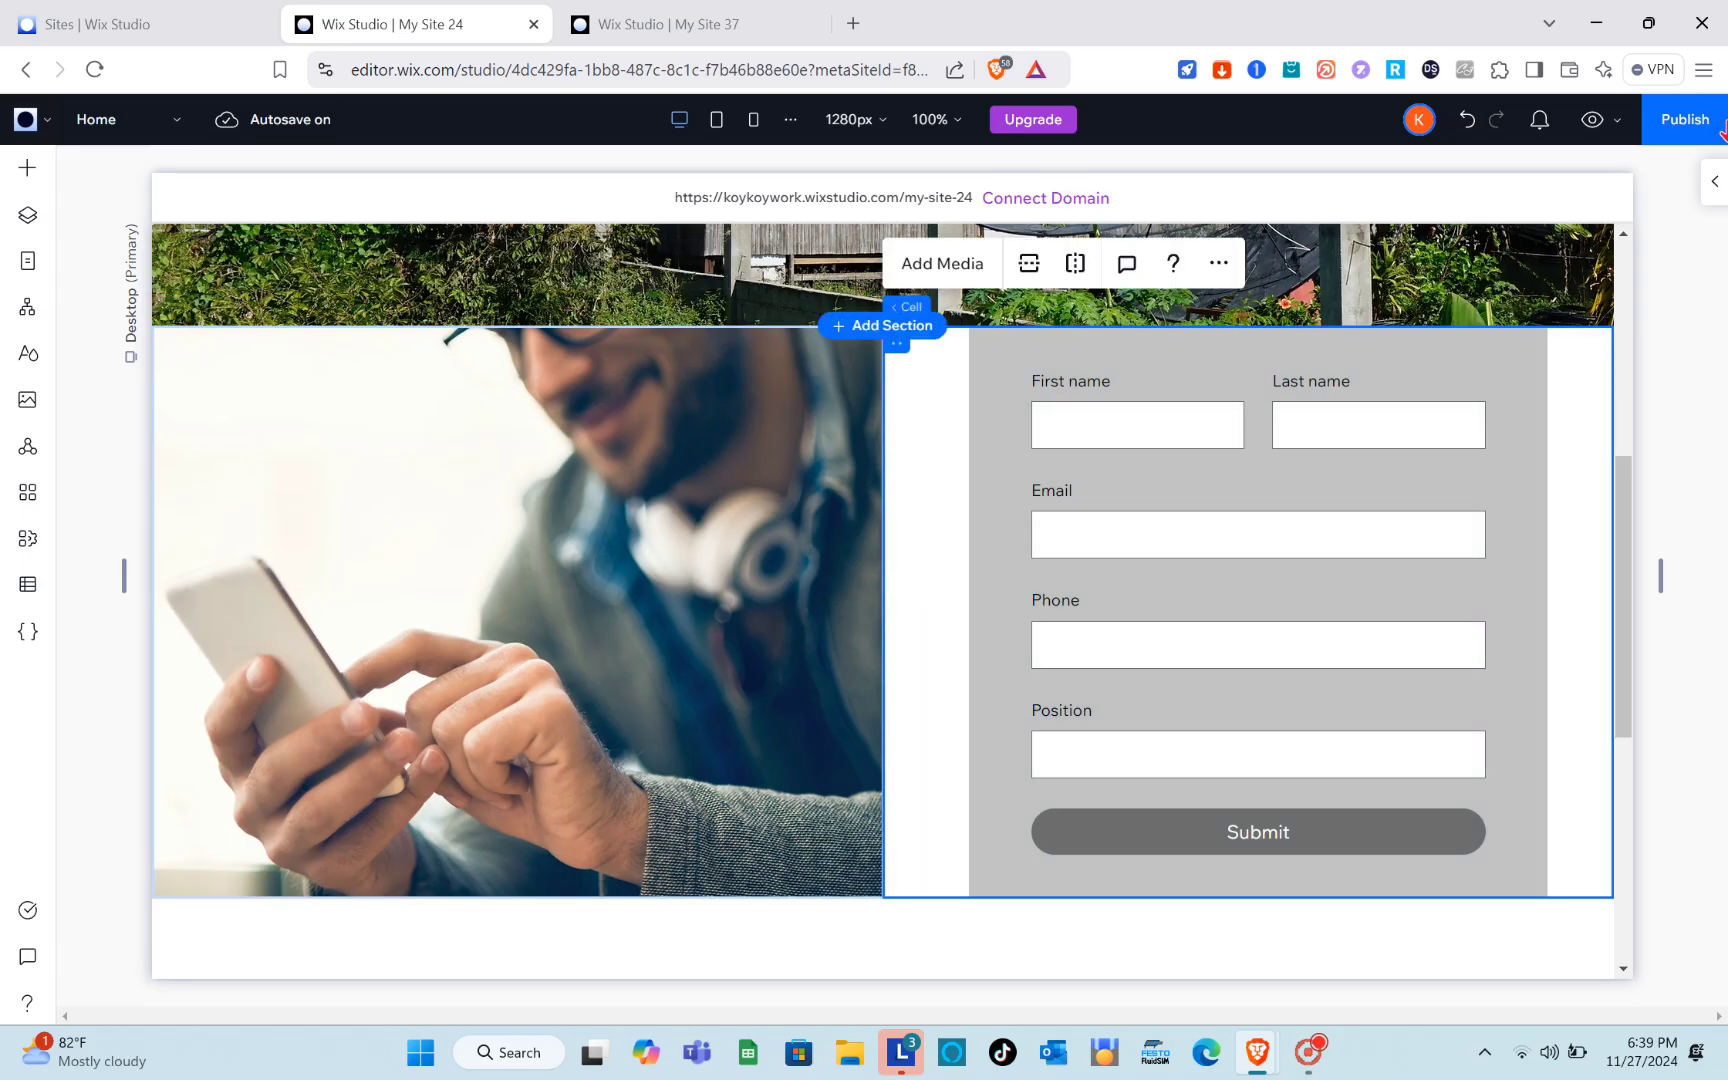
{"action": "left_click", "coordinate": [1710, 182]}
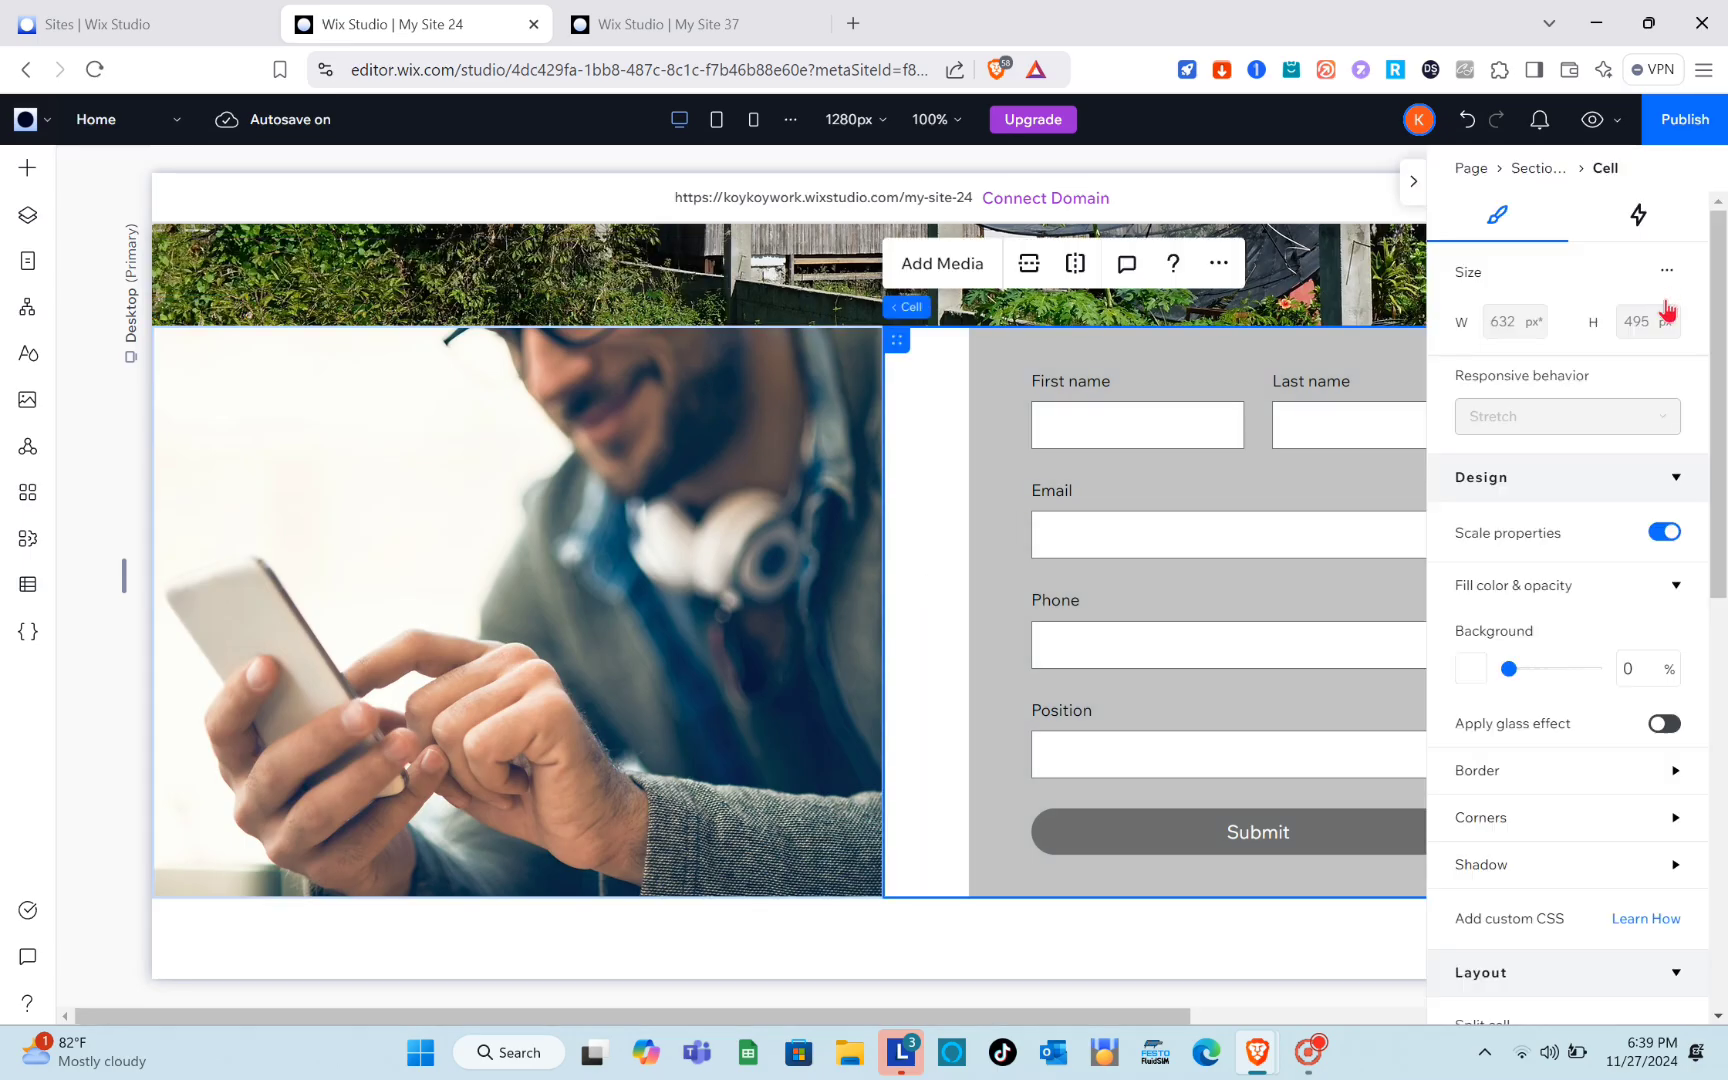
{"action": "left_click", "coordinate": [1471, 669]}
{"action": "left_click", "coordinate": [1593, 665]}
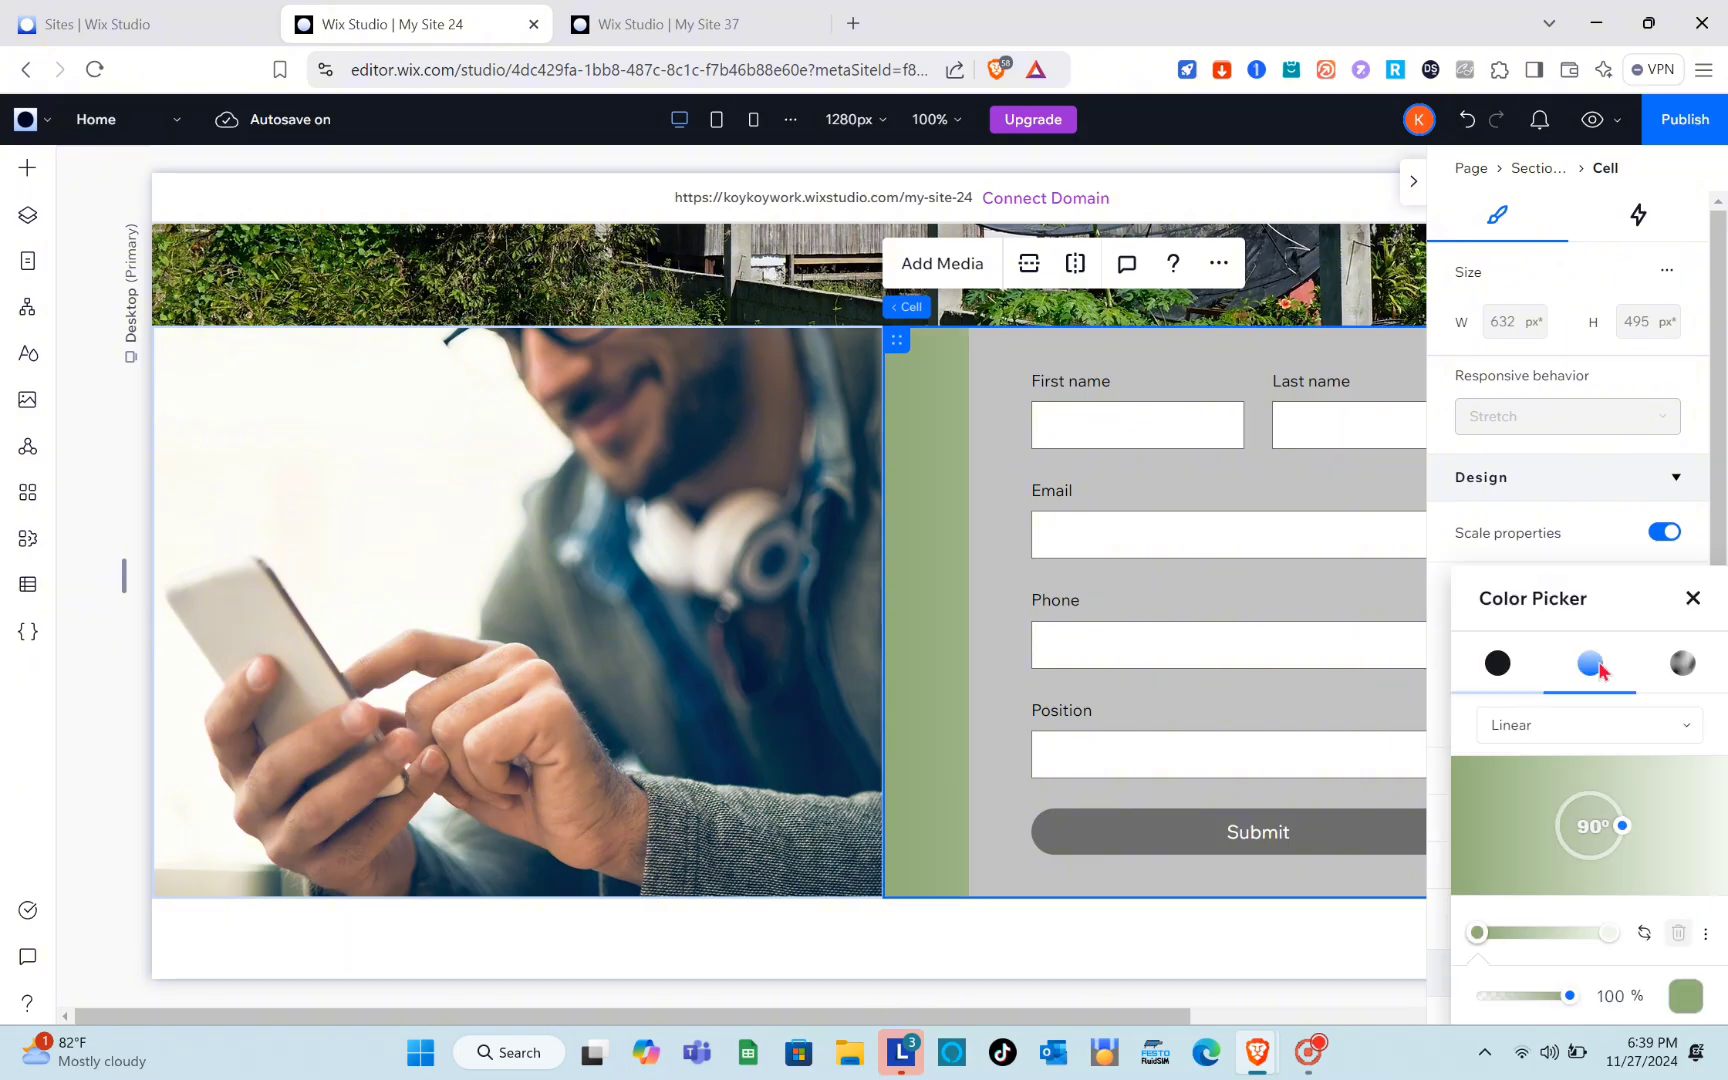
{"action": "left_click", "coordinate": [1683, 664]}
{"action": "left_click", "coordinate": [1499, 662]}
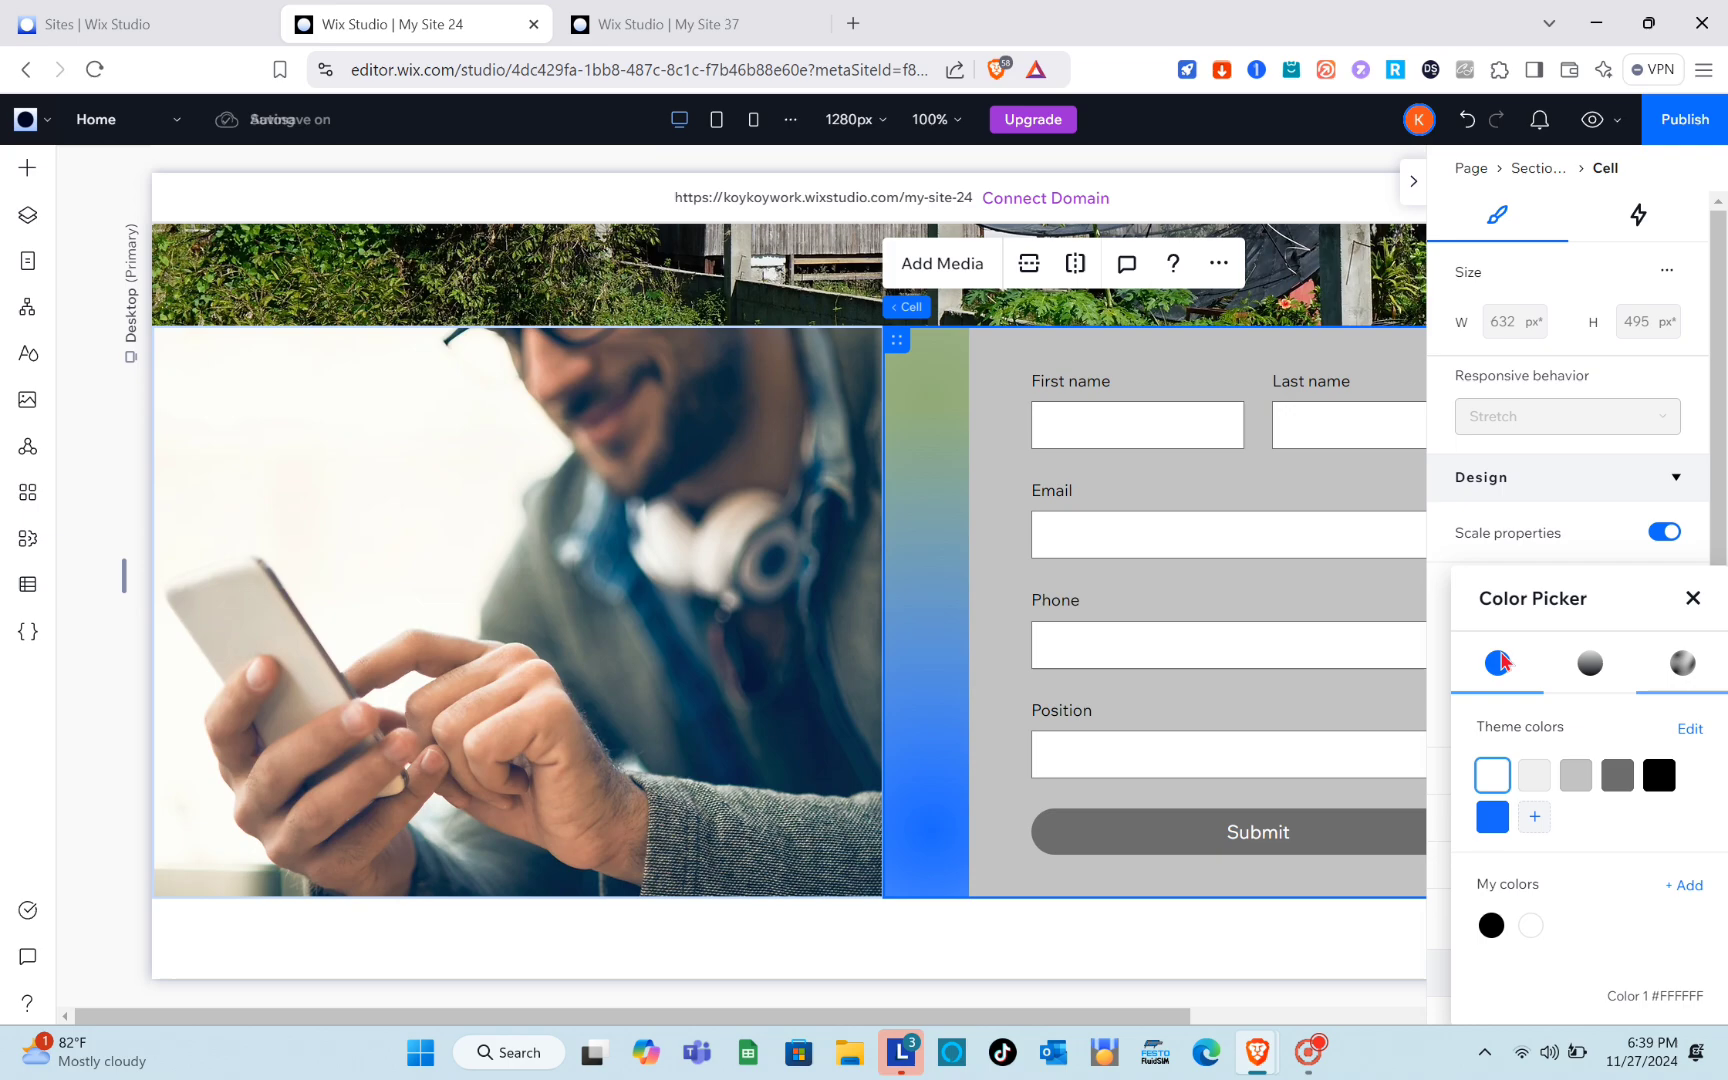
{"action": "left_click", "coordinate": [1577, 776]}
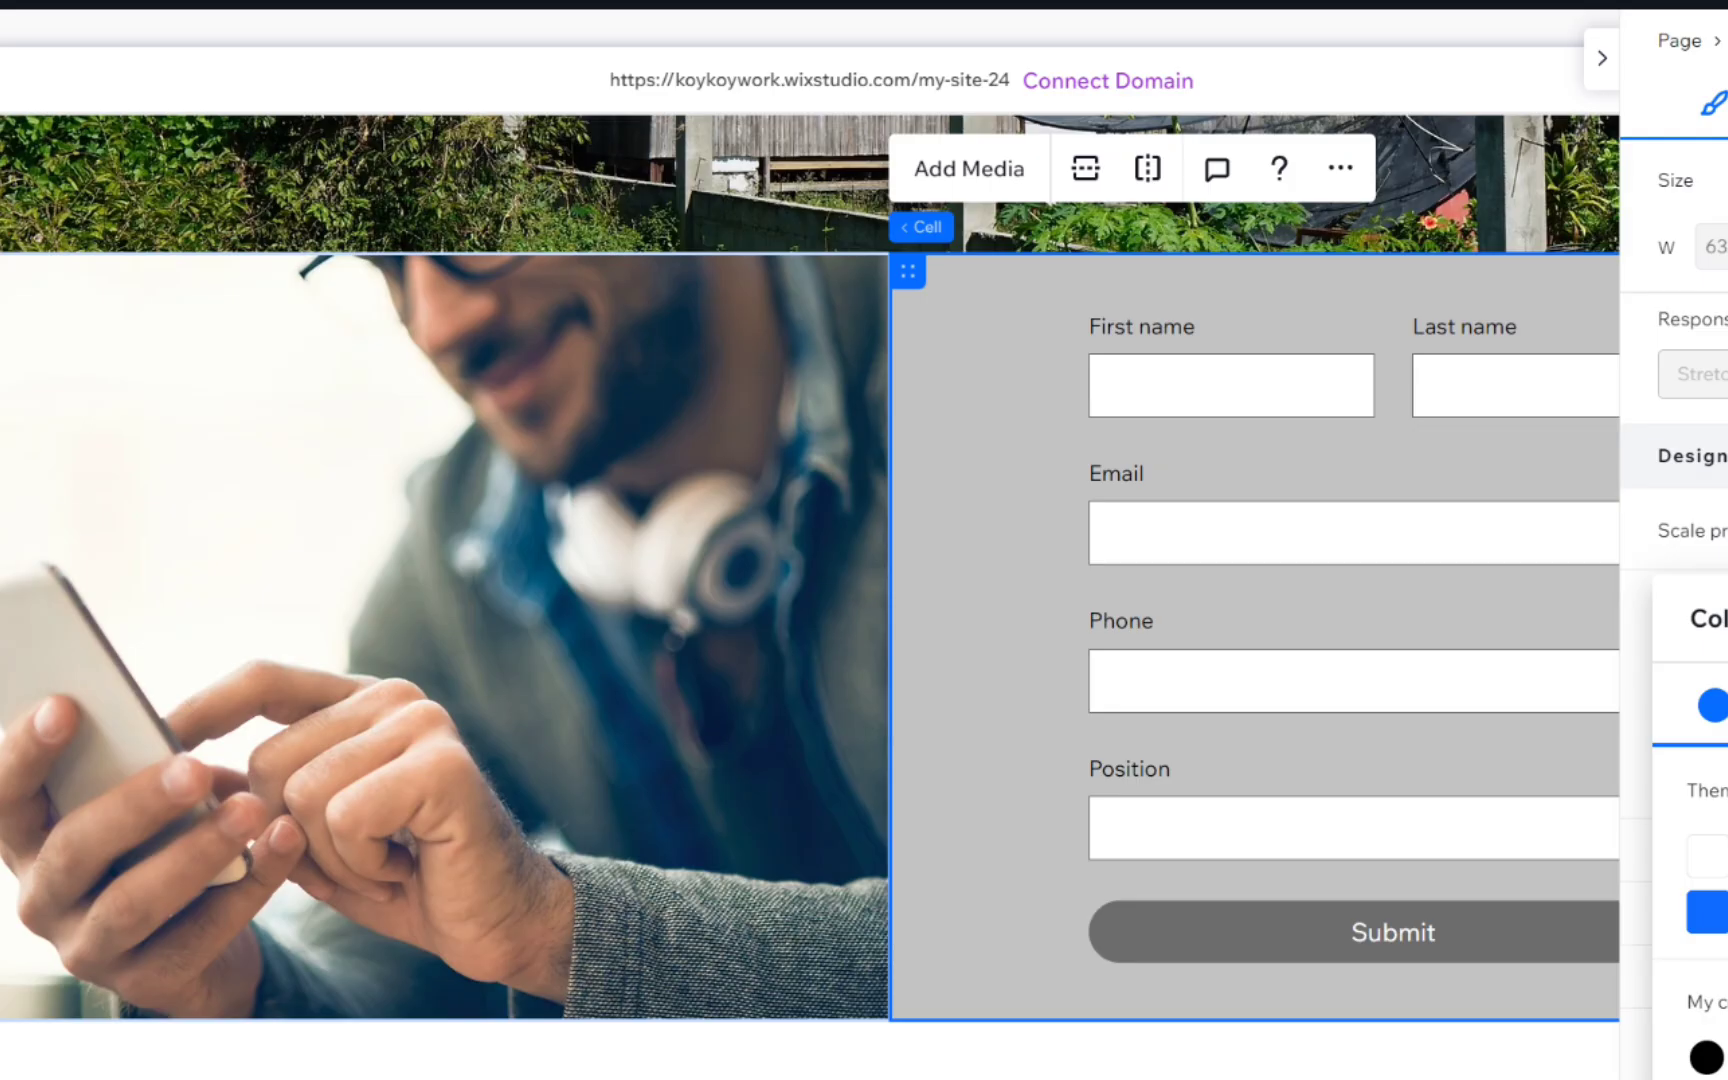
{"action": "left_click", "coordinate": [1727, 856]}
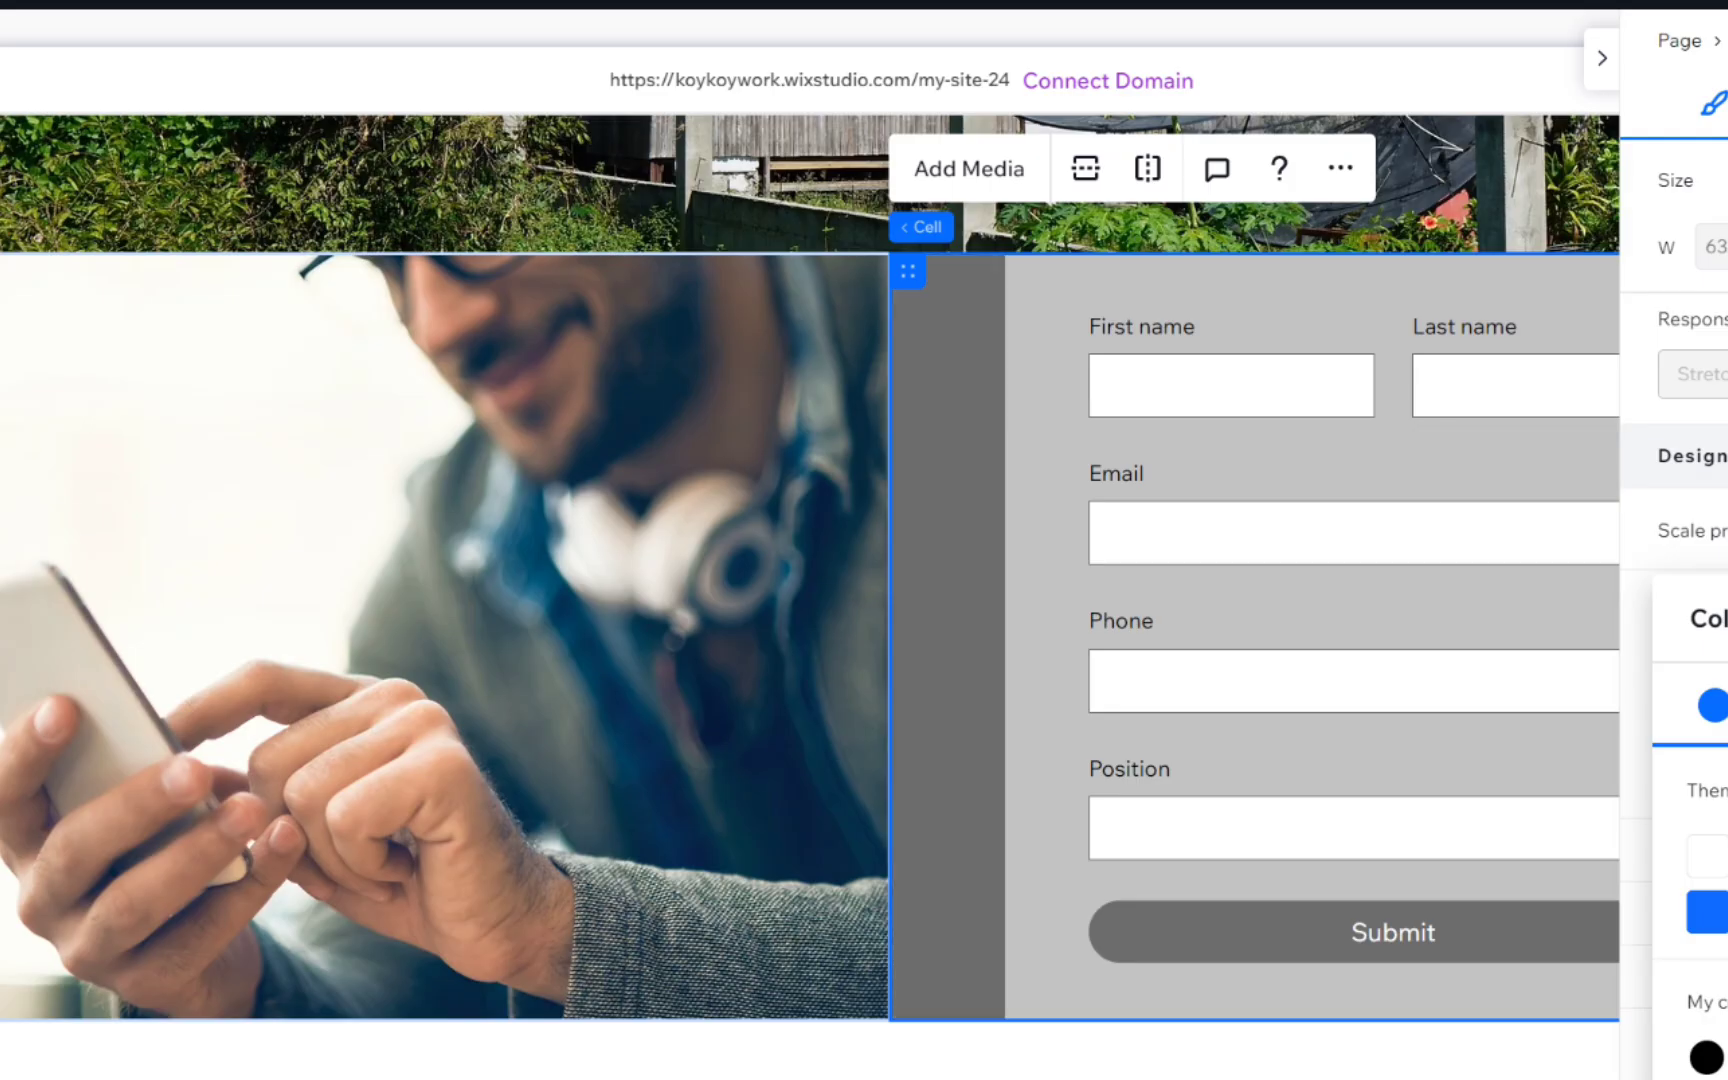
{"action": "left_click", "coordinate": [1595, 63]}
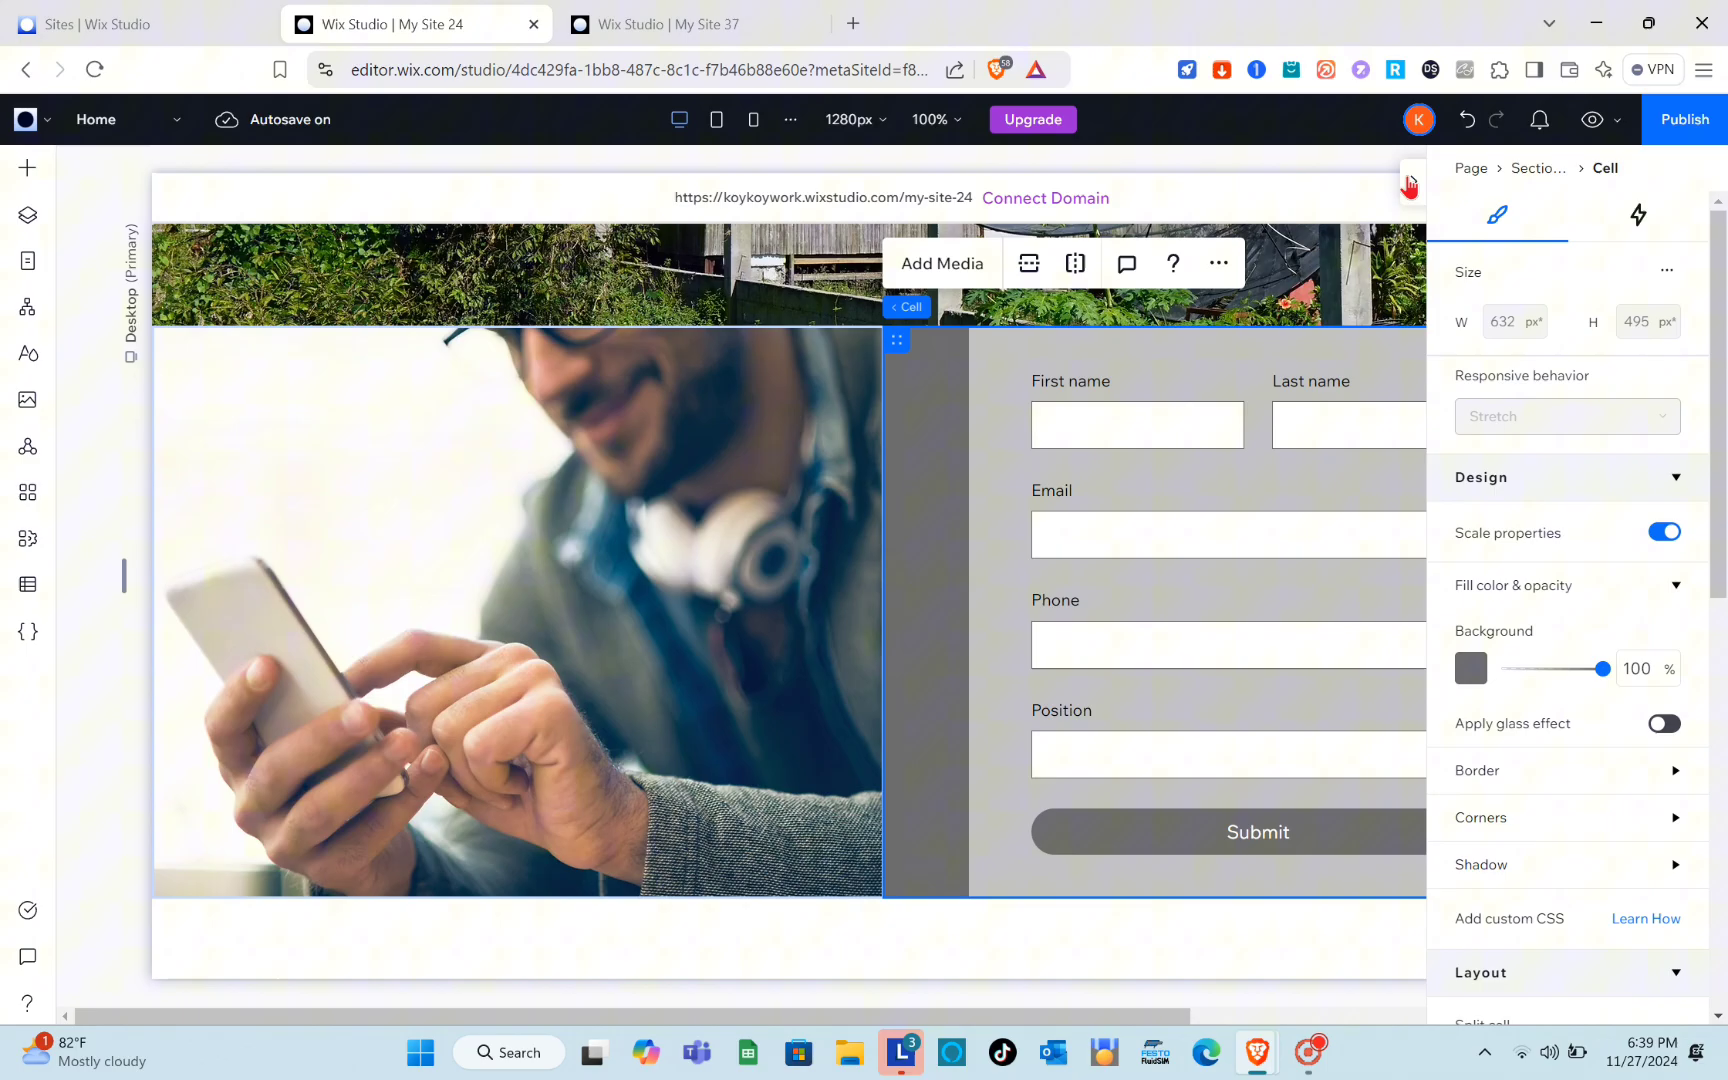
{"action": "left_click", "coordinate": [1600, 63]}
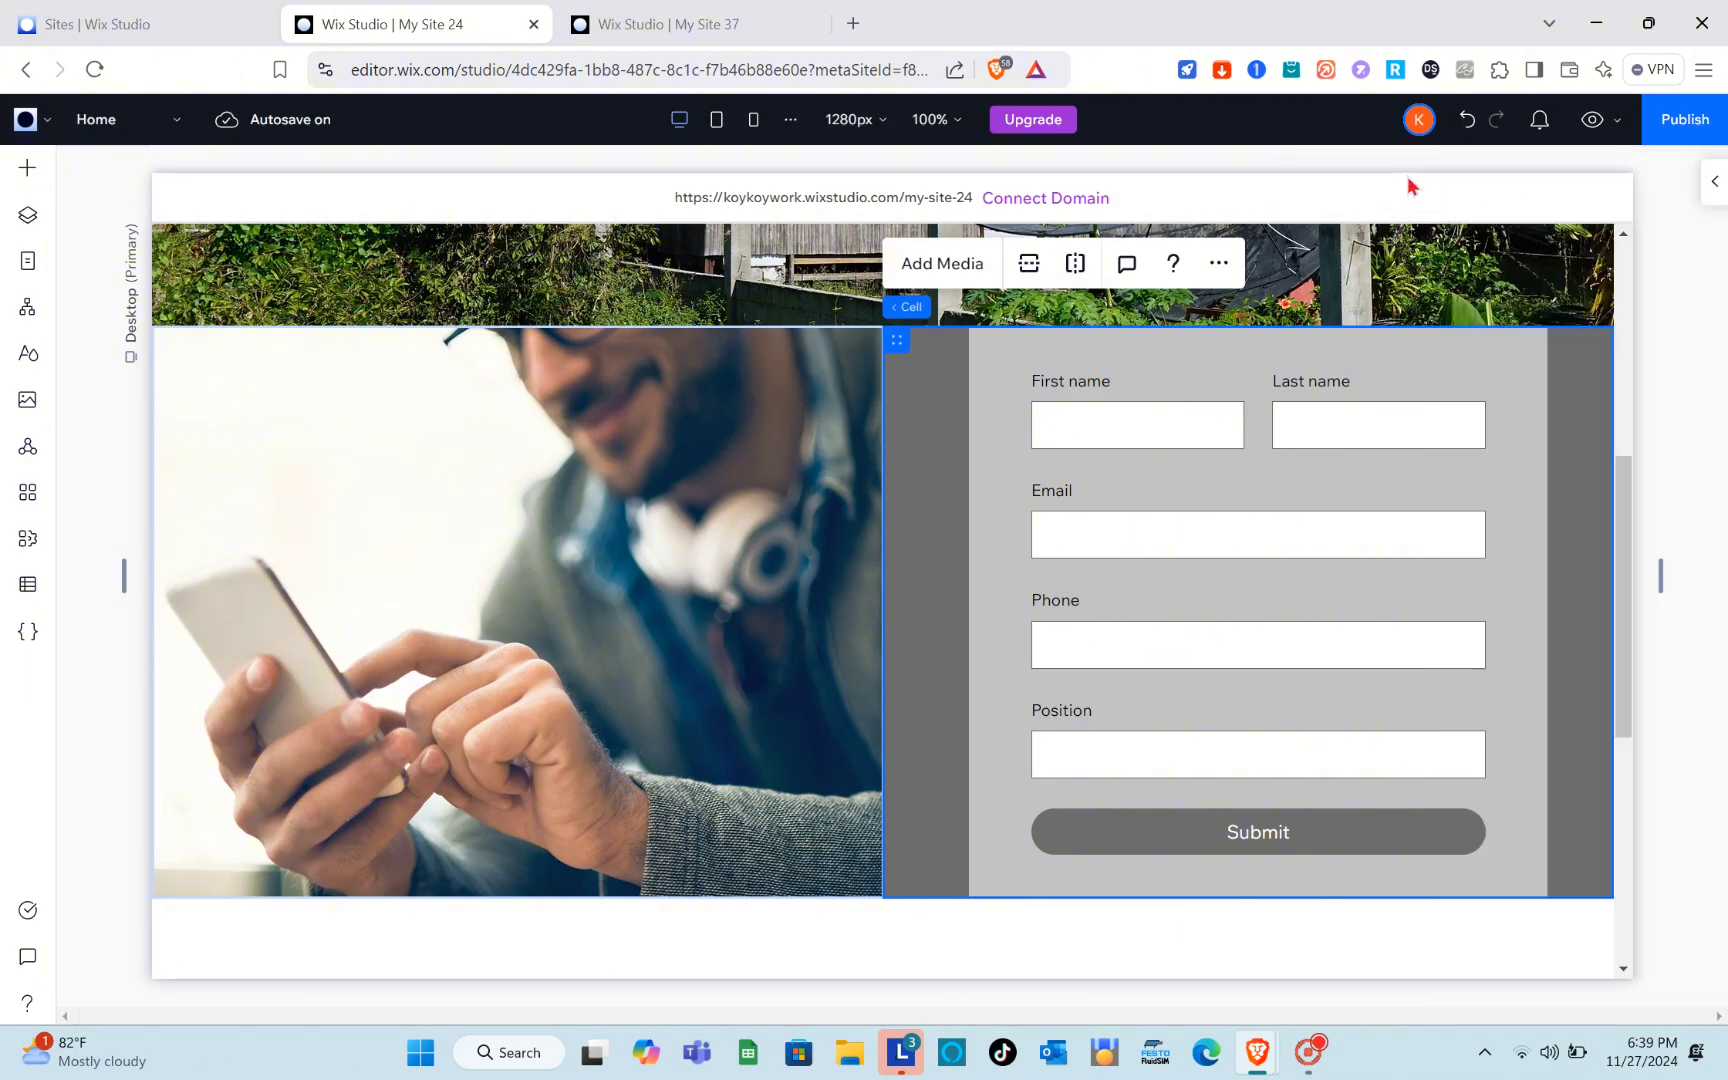
Step: Preview the site and check that the form's first name, last name, phone and position fields can be selected
{"action": "left_click", "coordinate": [1590, 120]}
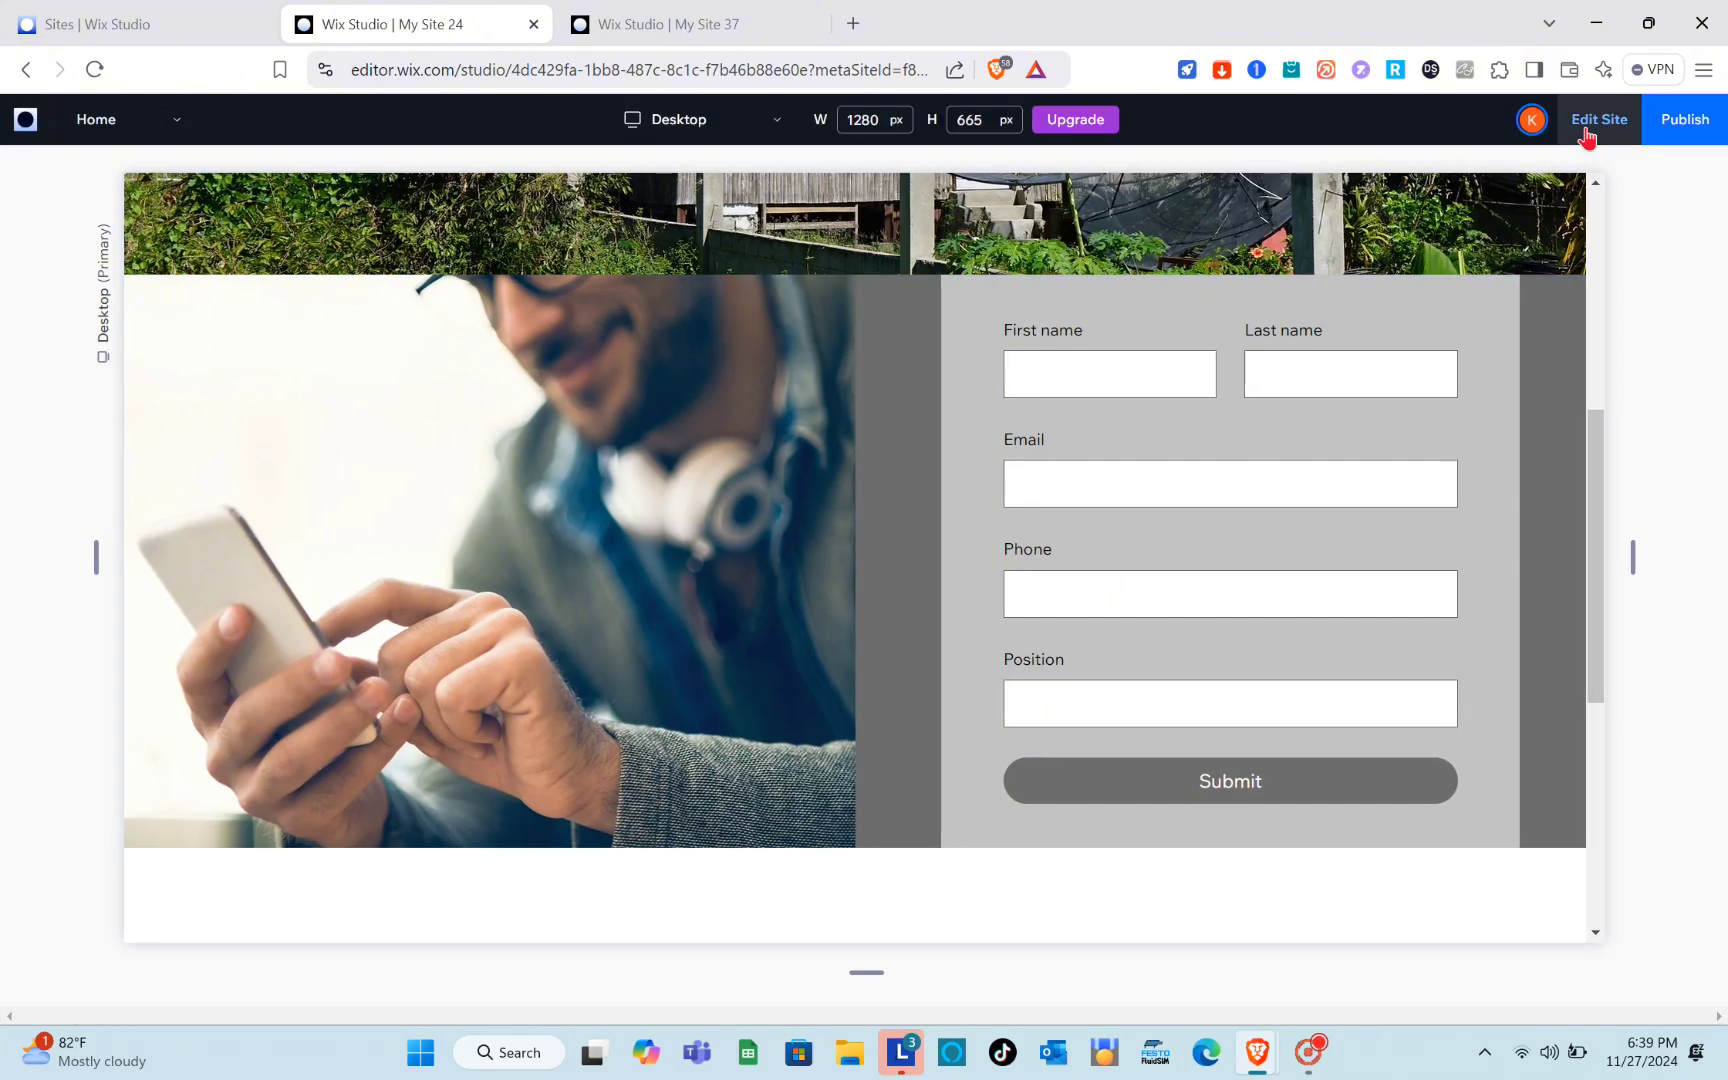
{"action": "scroll", "coordinate": [1229, 596], "scroll_direction": "down", "scroll_amount": 2}
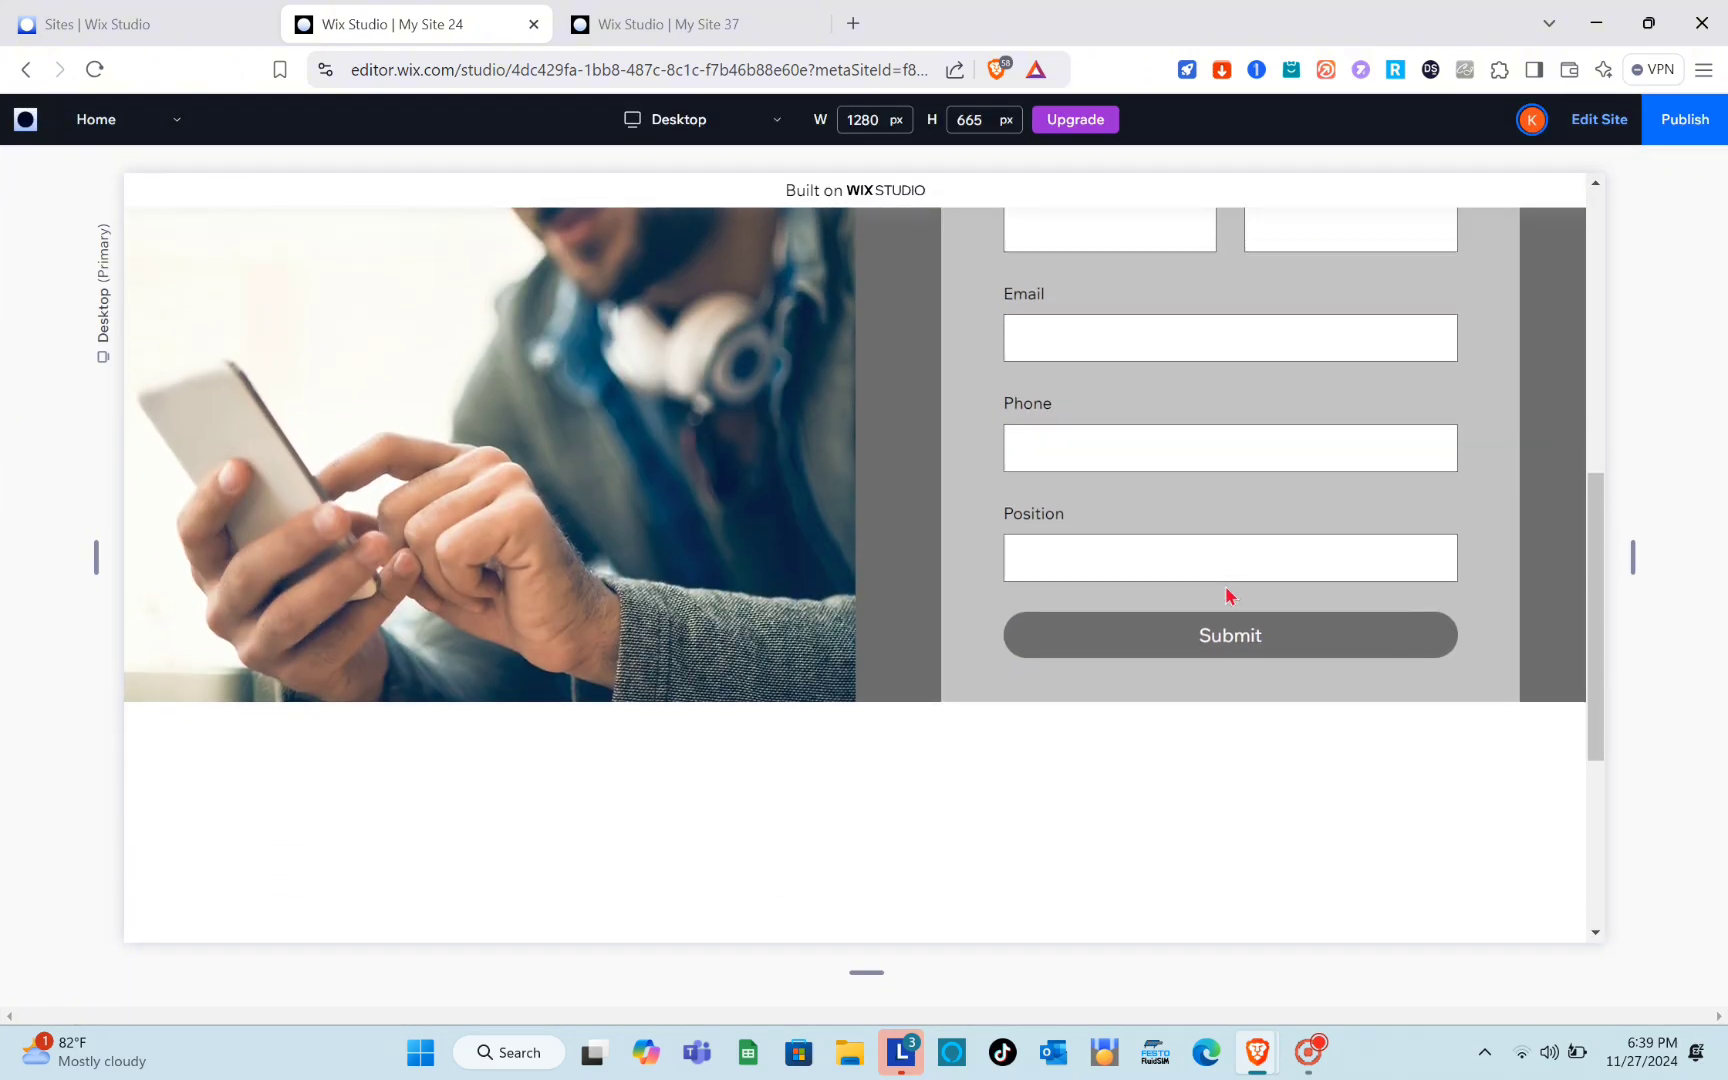
{"action": "scroll", "coordinate": [1229, 596], "scroll_direction": "up", "scroll_amount": 2}
{"action": "left_click", "coordinate": [1149, 368]}
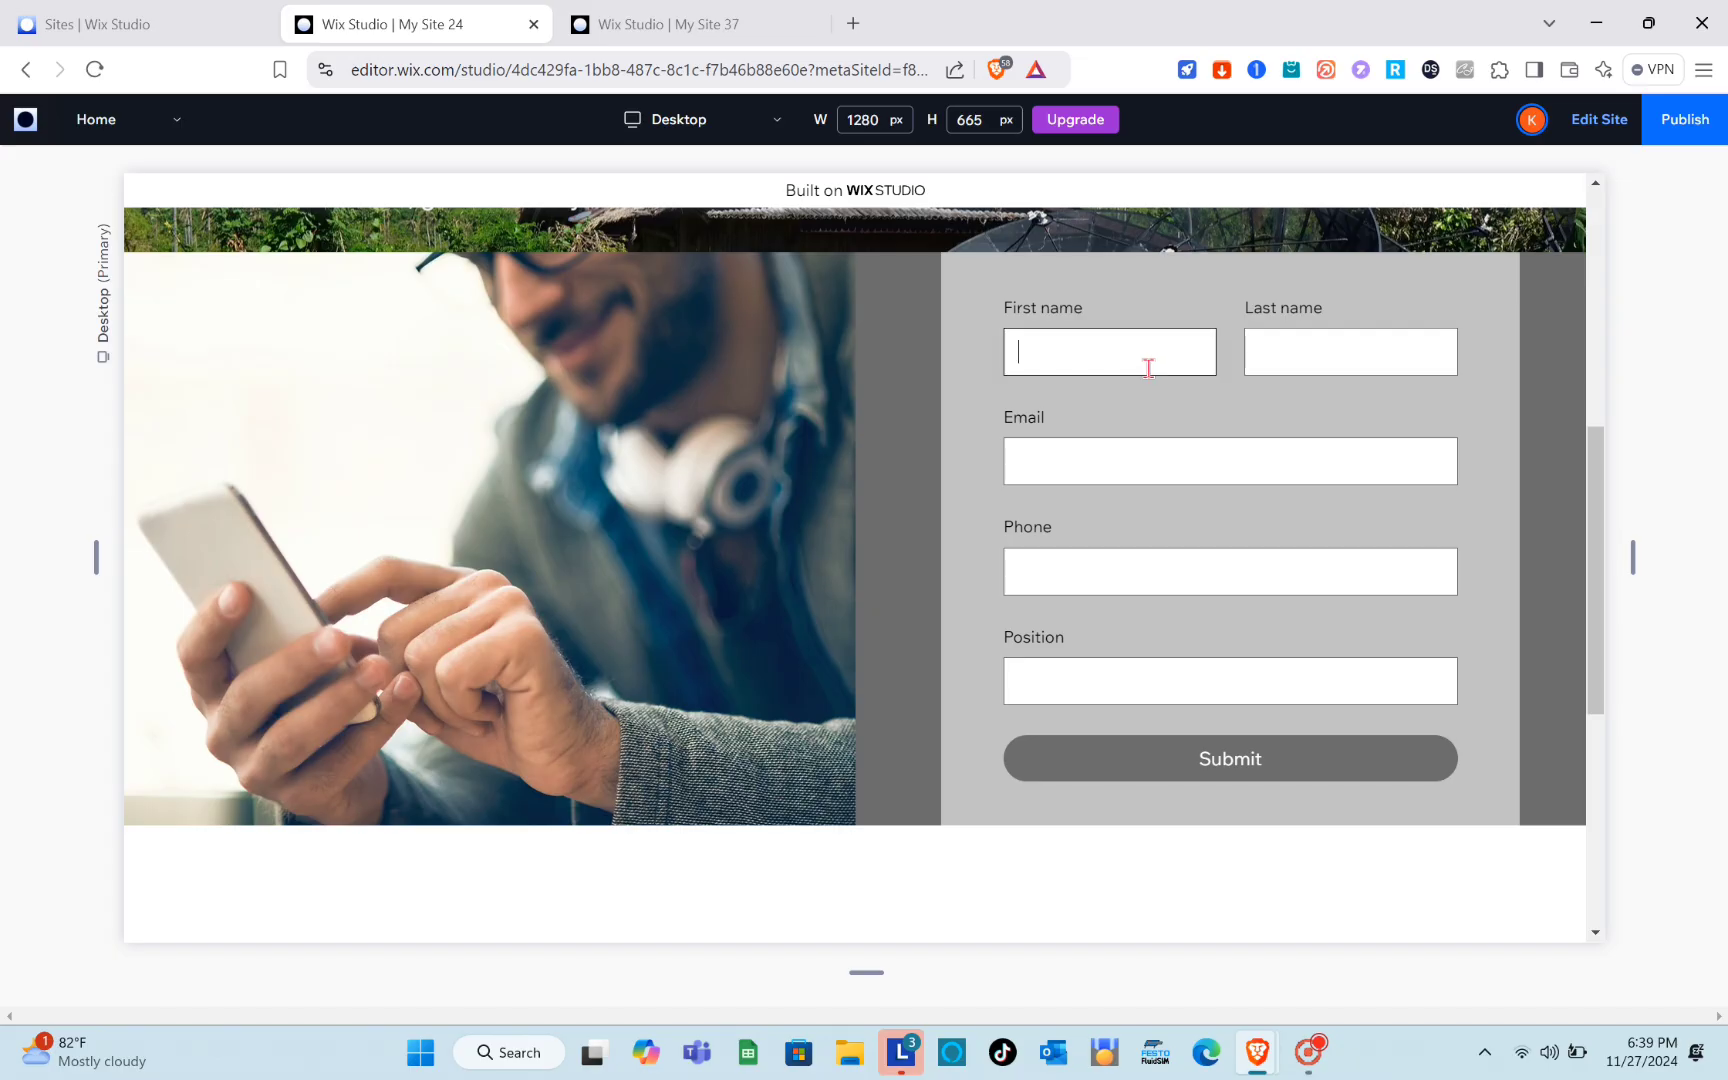
{"action": "left_click", "coordinate": [1316, 350]}
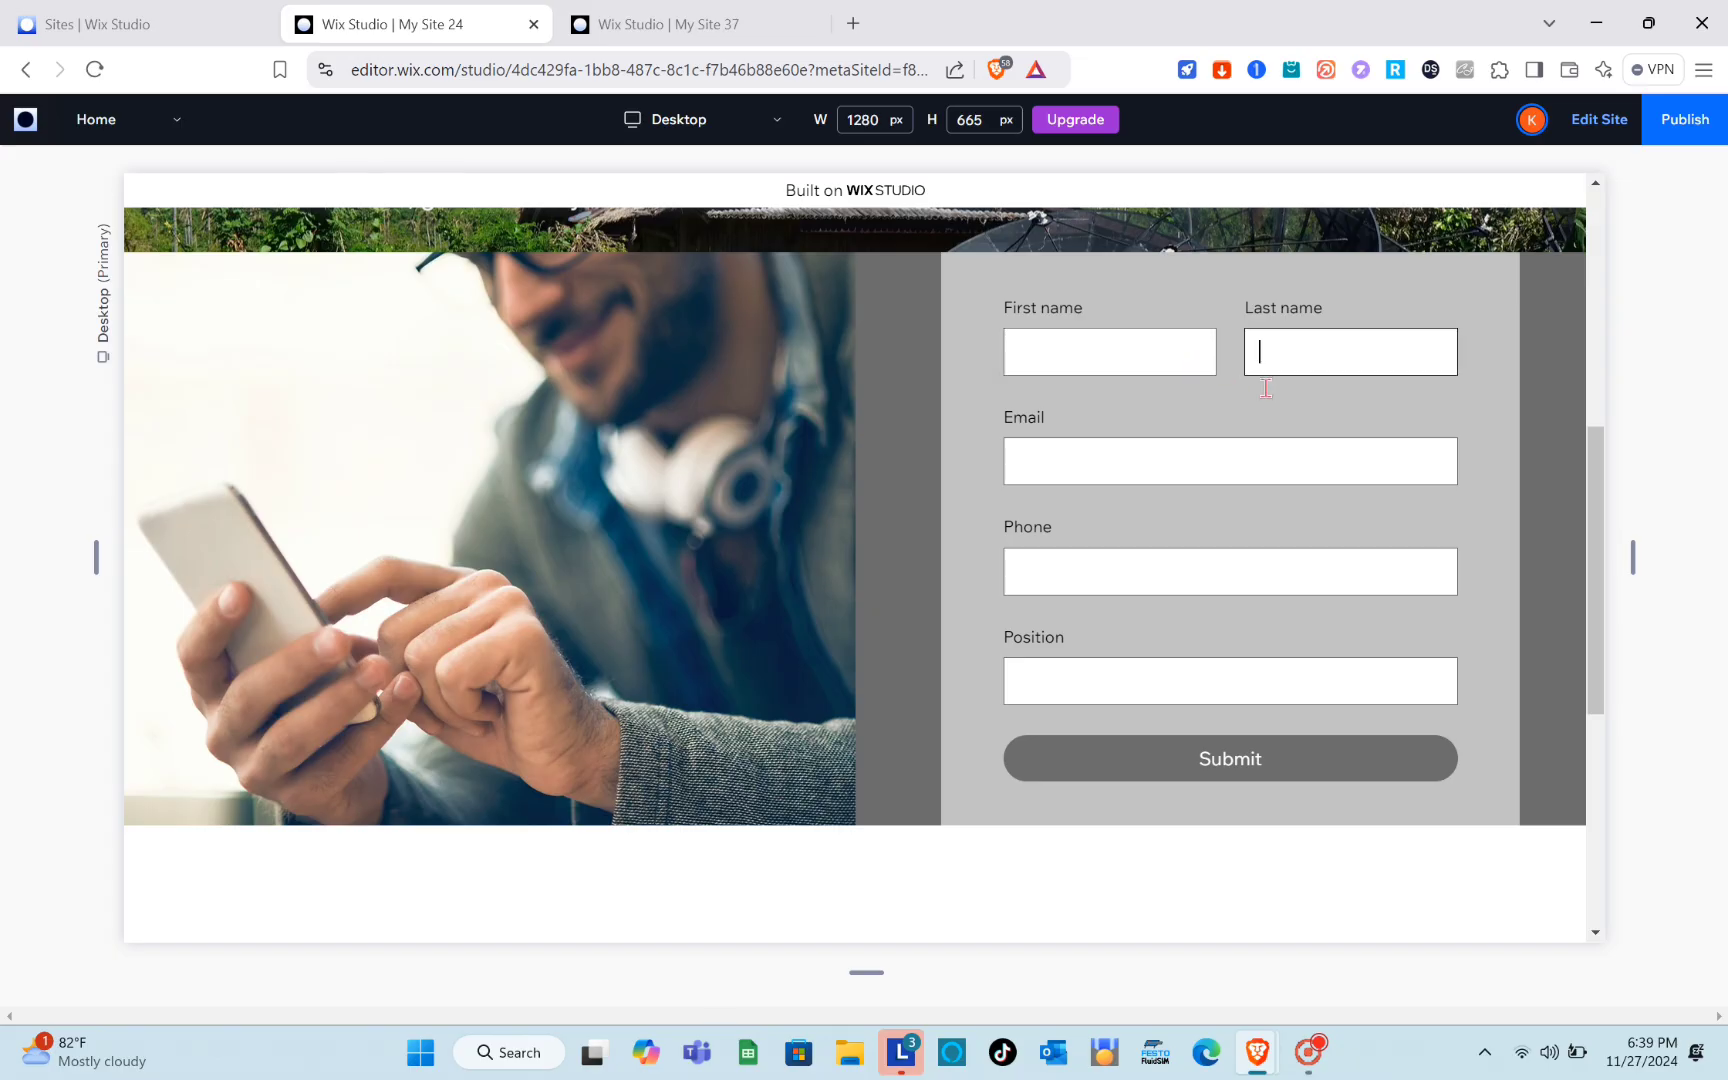
{"action": "left_click", "coordinate": [1160, 579]}
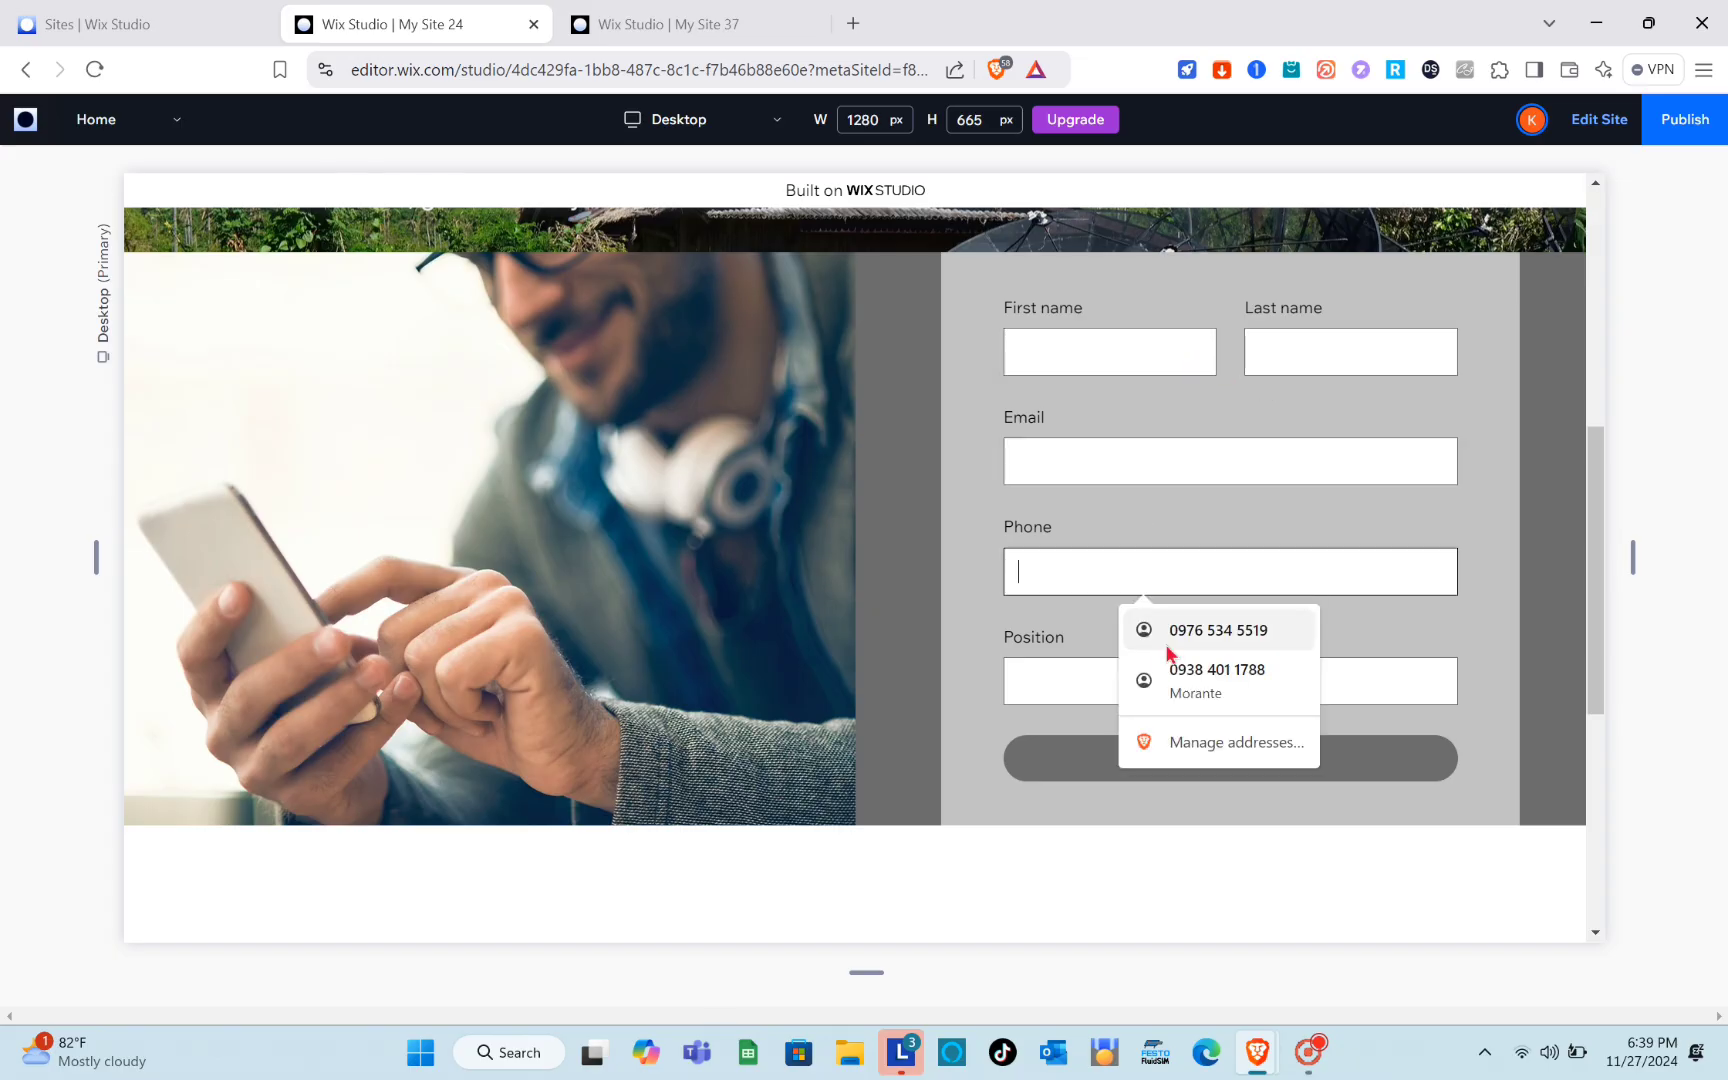
{"action": "left_click", "coordinate": [1084, 666]}
Step: Test the Submit button in the preview by submitting the blank form, and look over the contact section
{"action": "scroll", "coordinate": [1084, 663], "scroll_direction": "down", "scroll_amount": 2}
{"action": "scroll", "coordinate": [1215, 698], "scroll_direction": "up", "scroll_amount": 1}
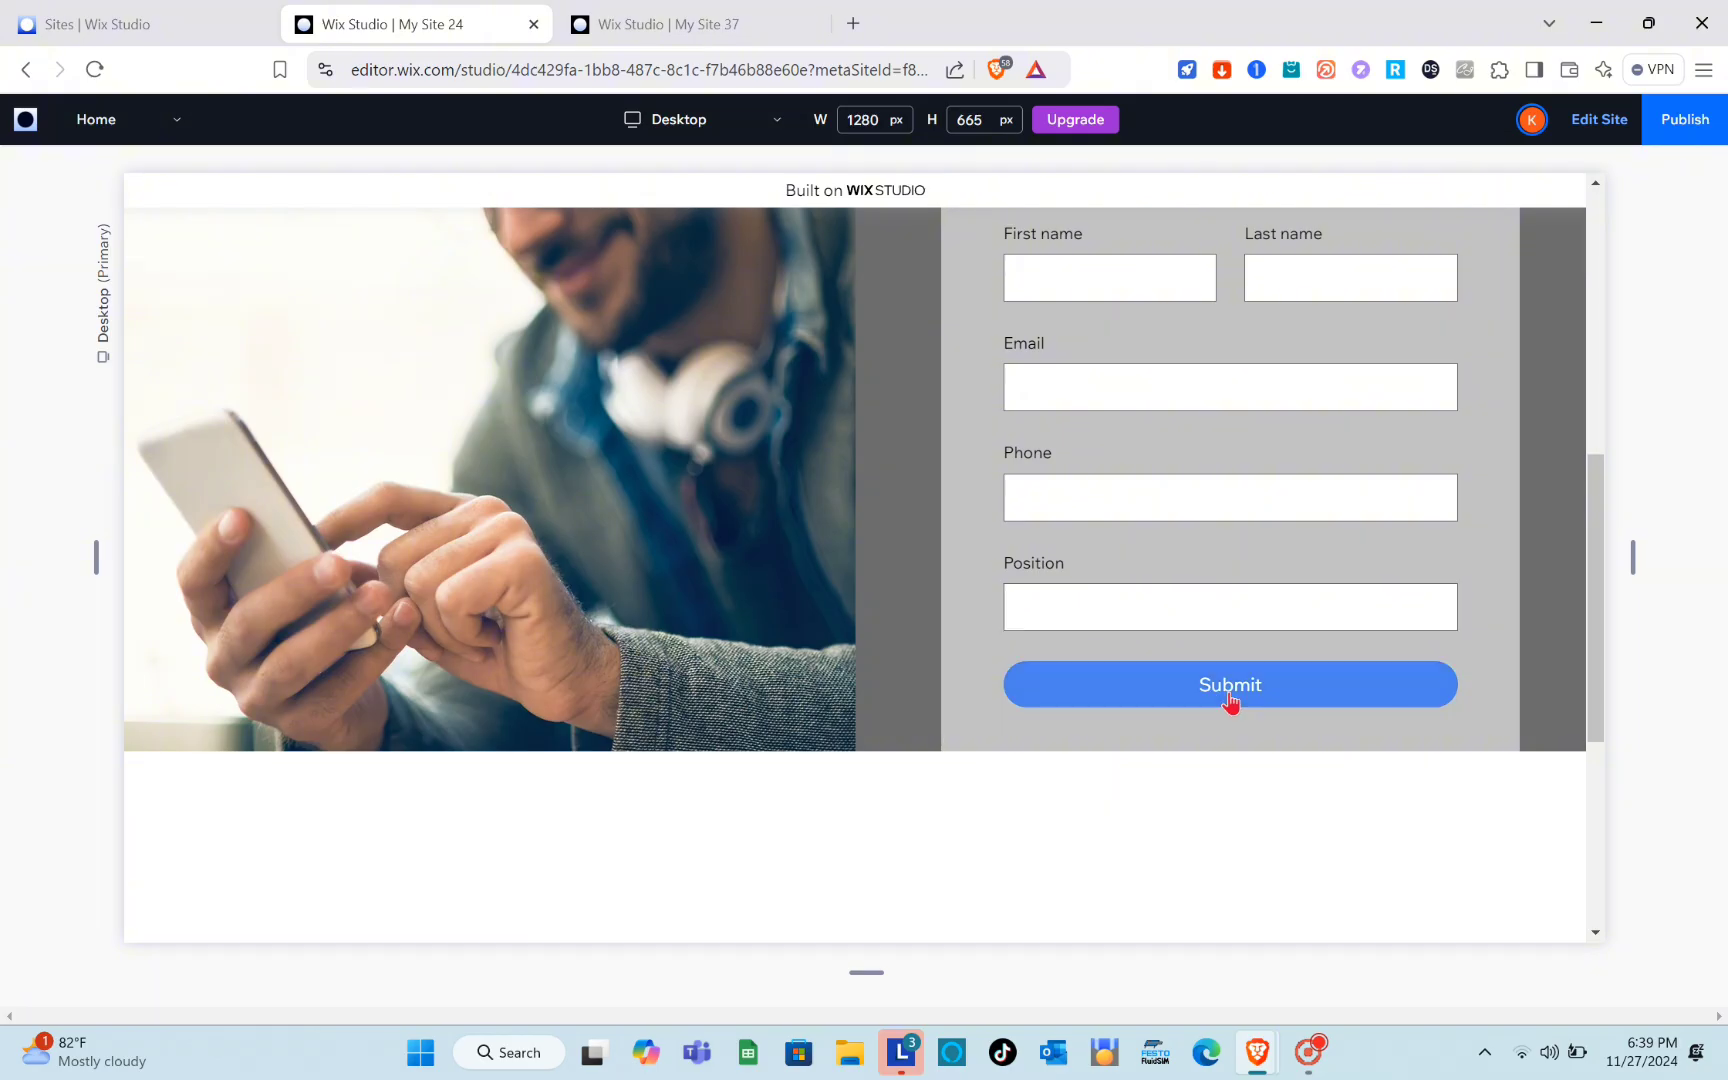
{"action": "left_click", "coordinate": [1230, 698]}
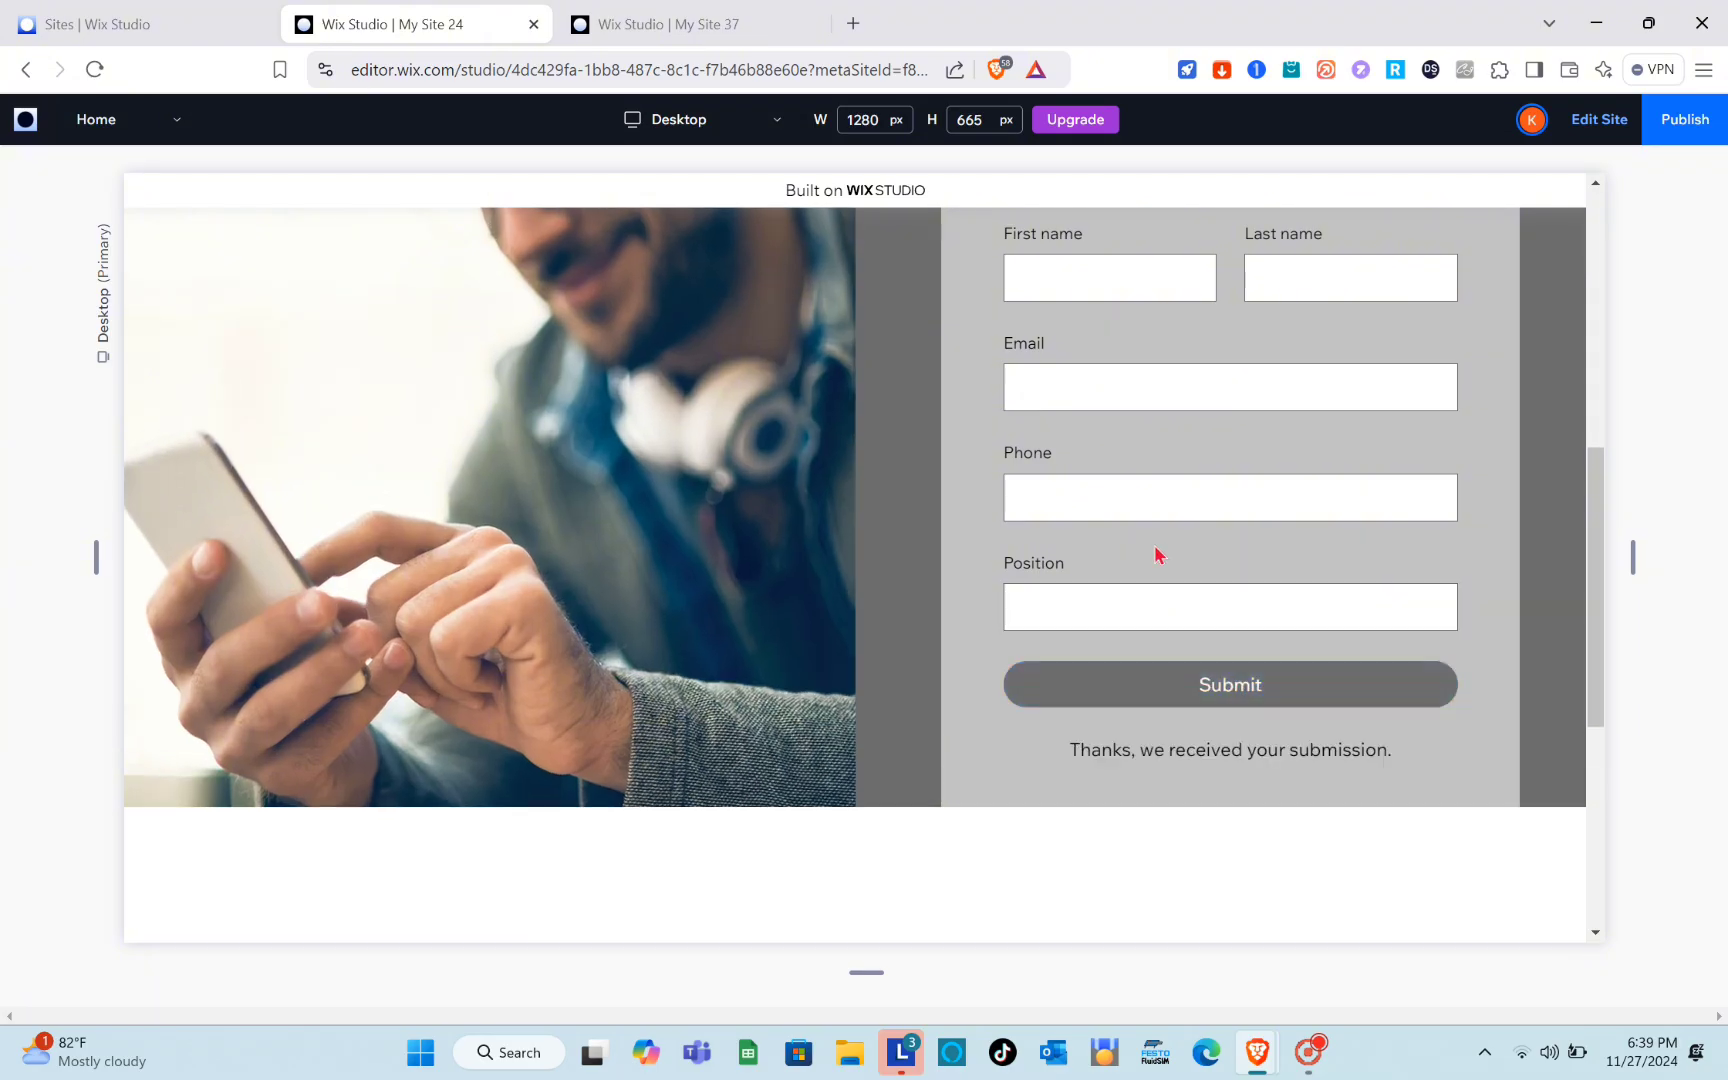
{"action": "scroll", "coordinate": [1158, 555], "scroll_direction": "up", "scroll_amount": 2}
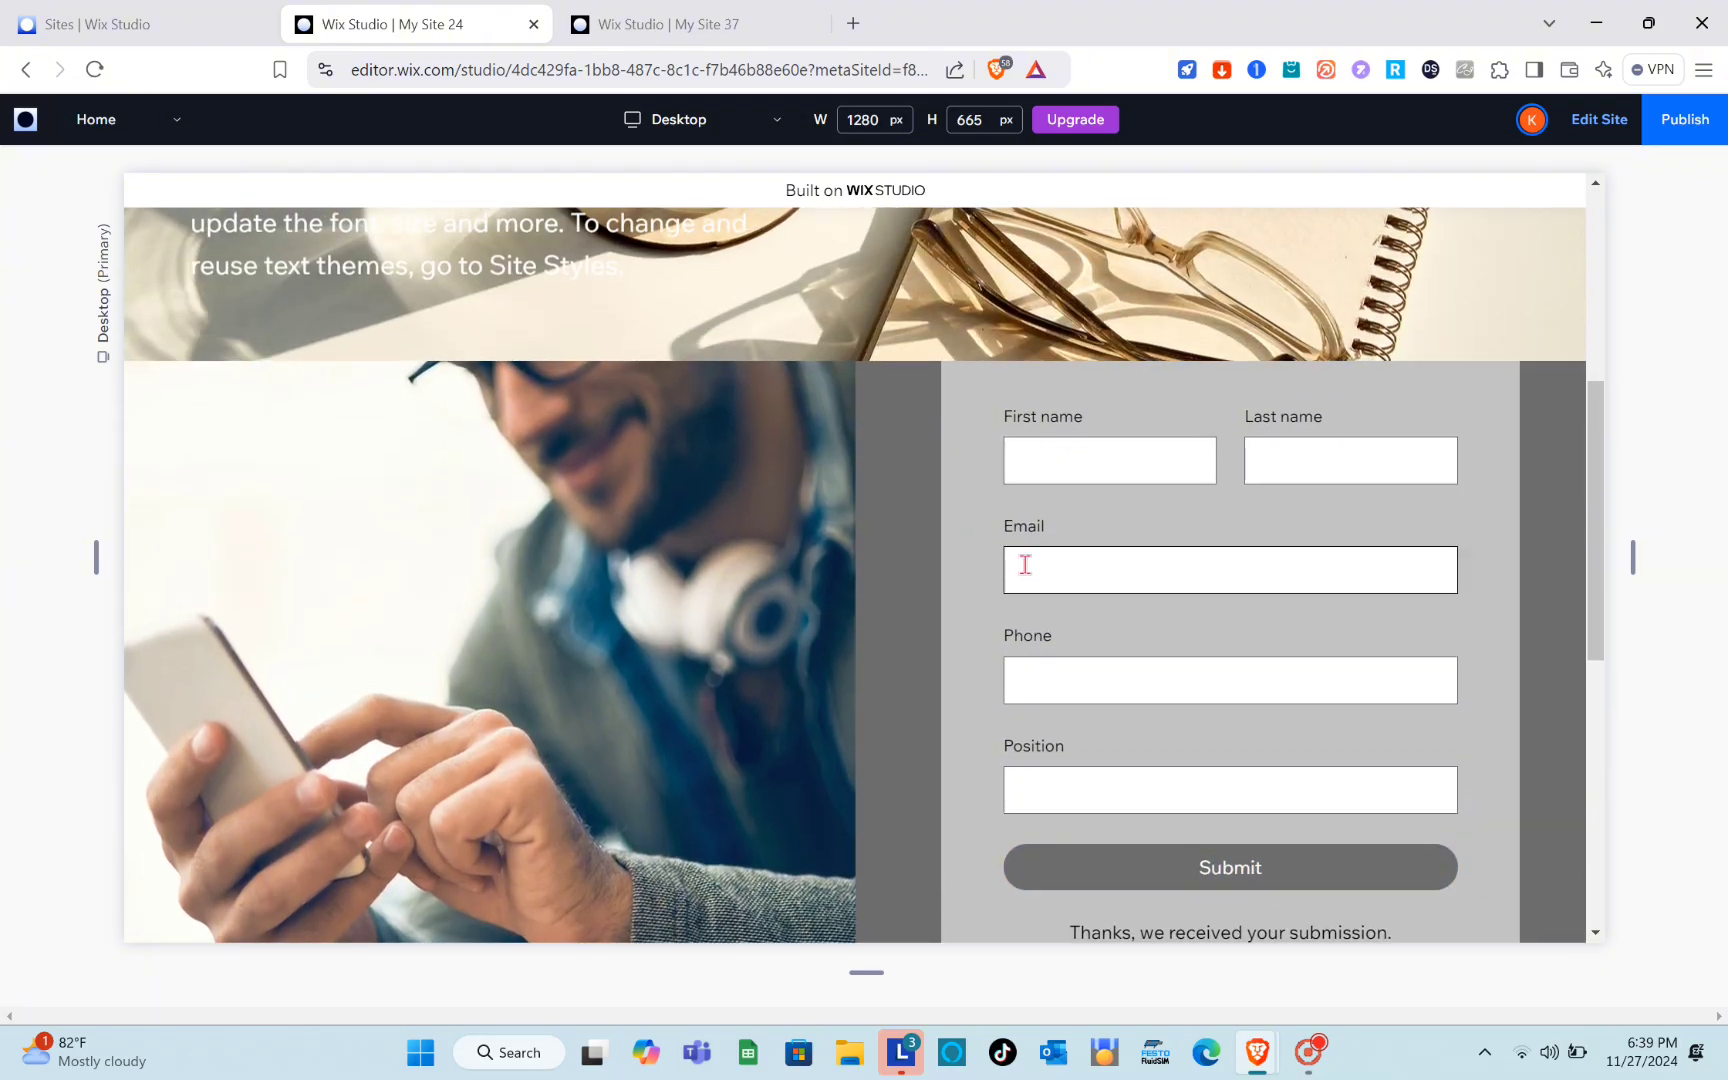